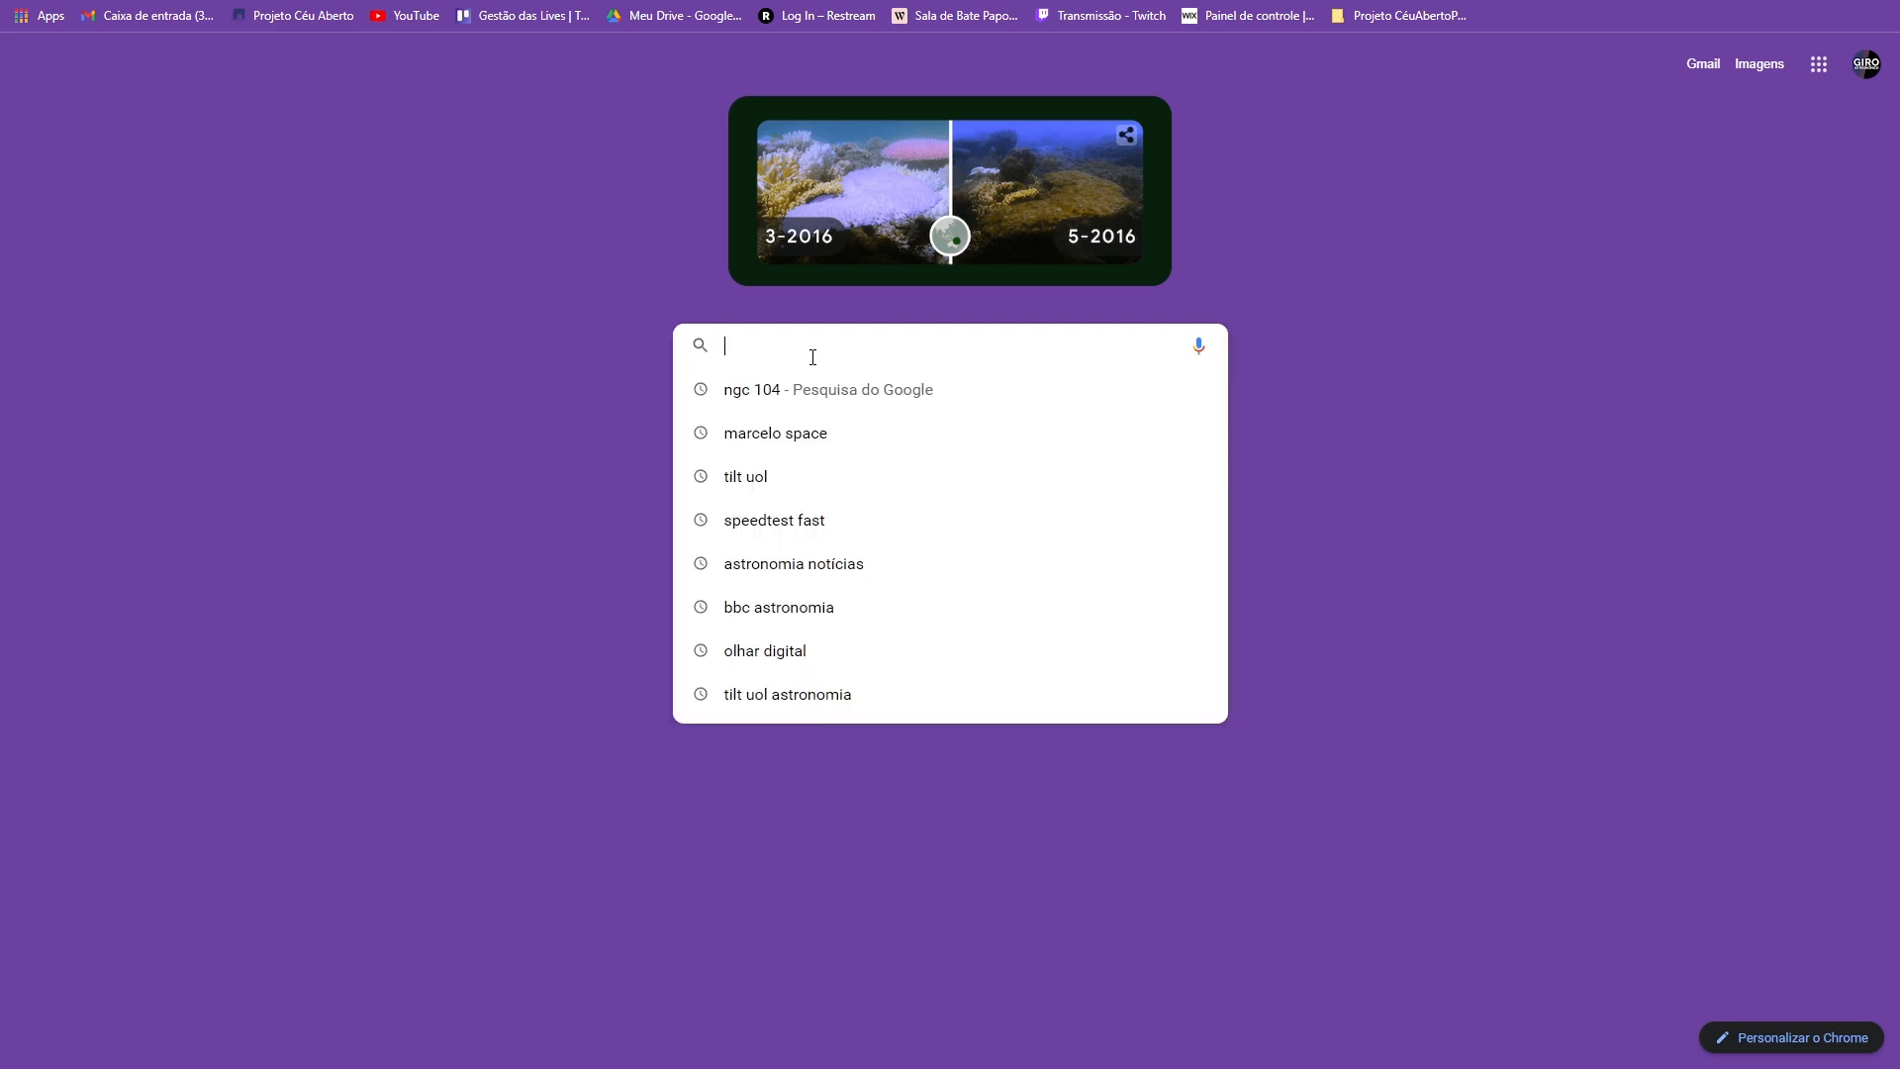
- Search for gimp and download the GIMP 2.10.30 Windows installer directly from gimp.org's Downloads page
key("Return")
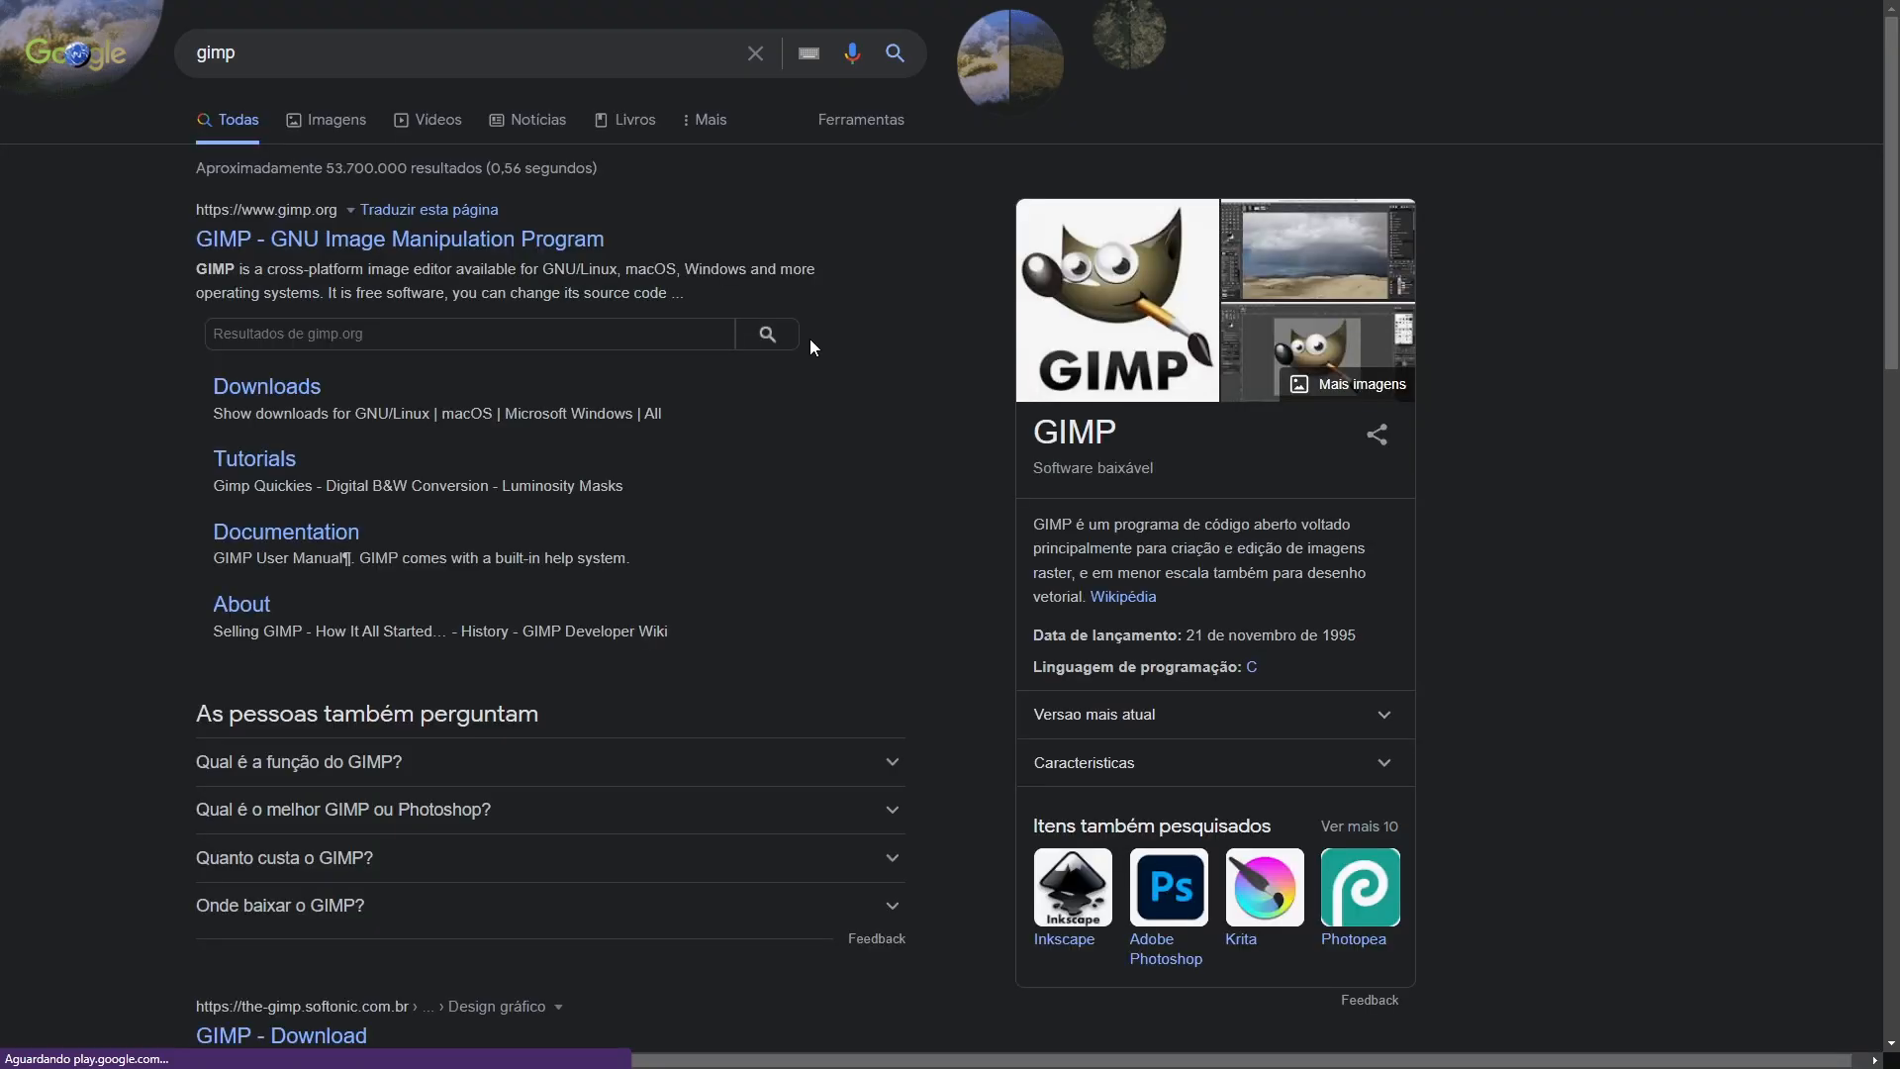
left_click(277, 390)
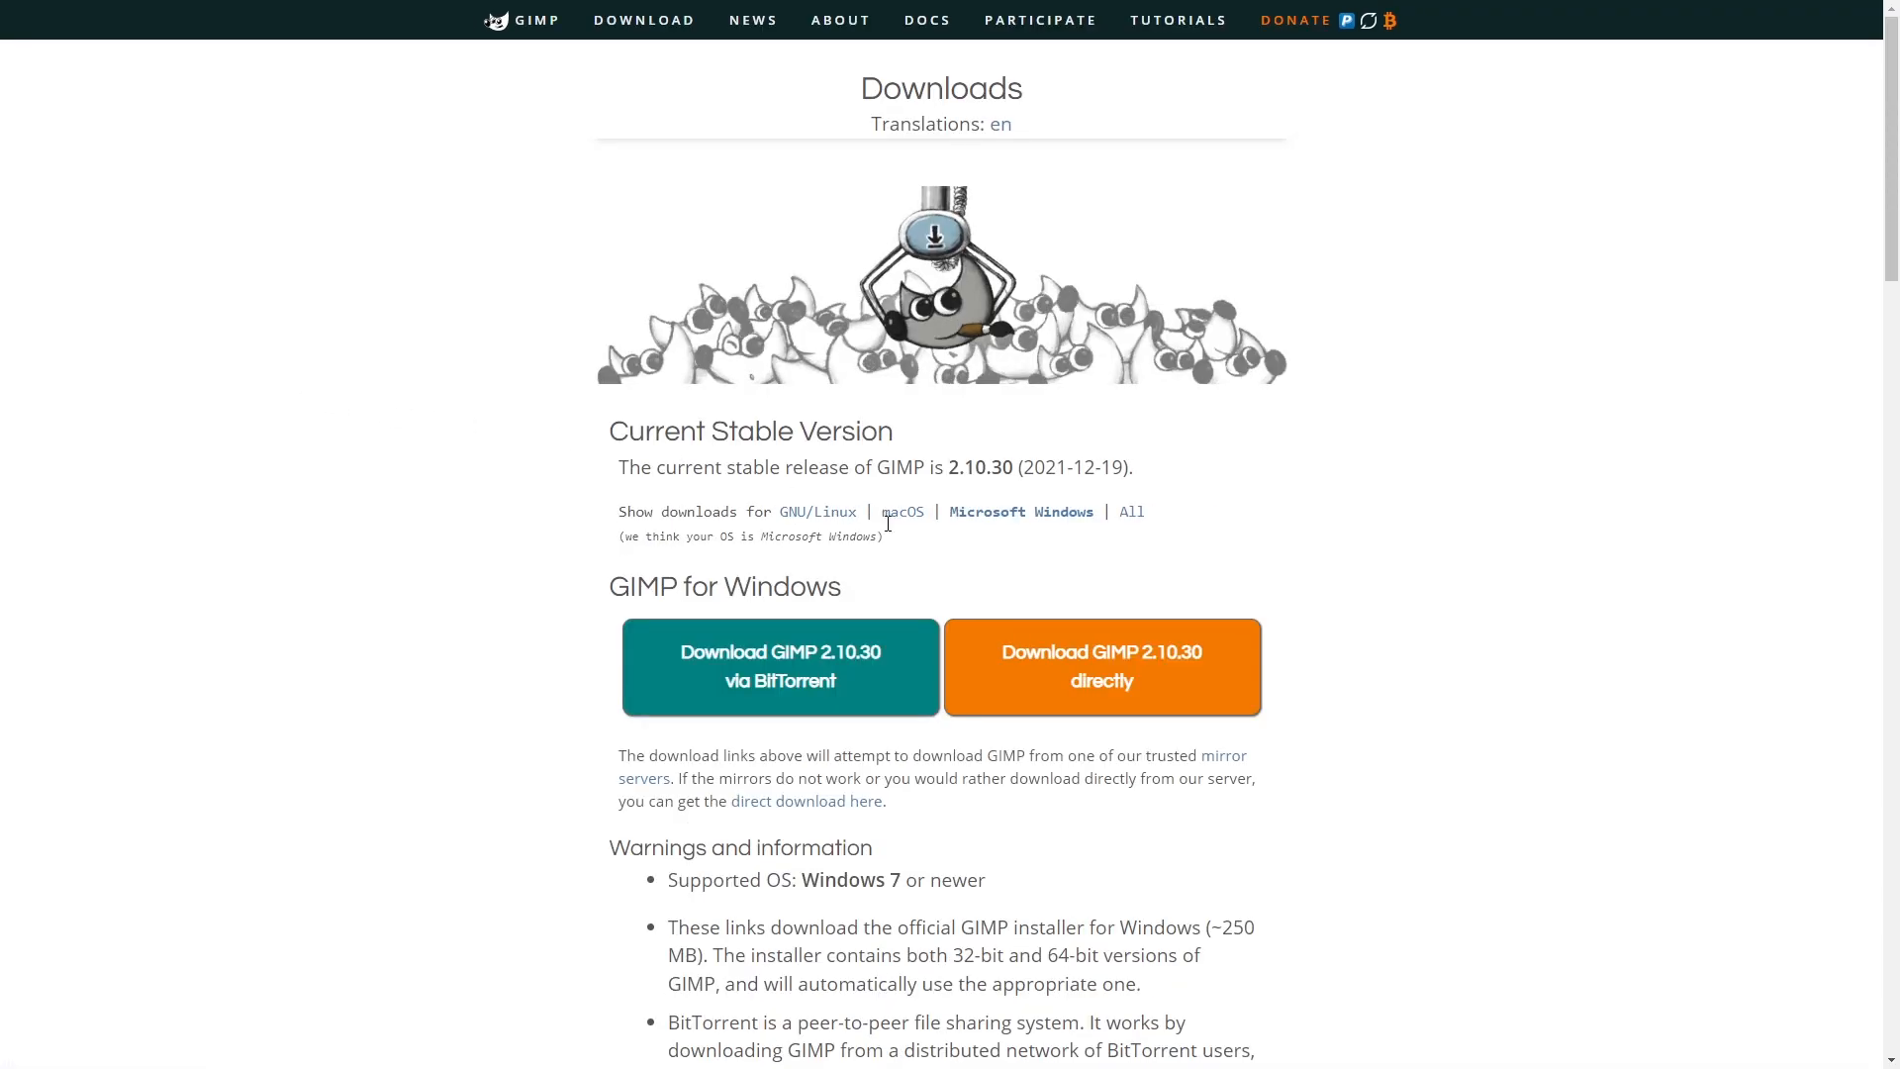
left_click(1132, 654)
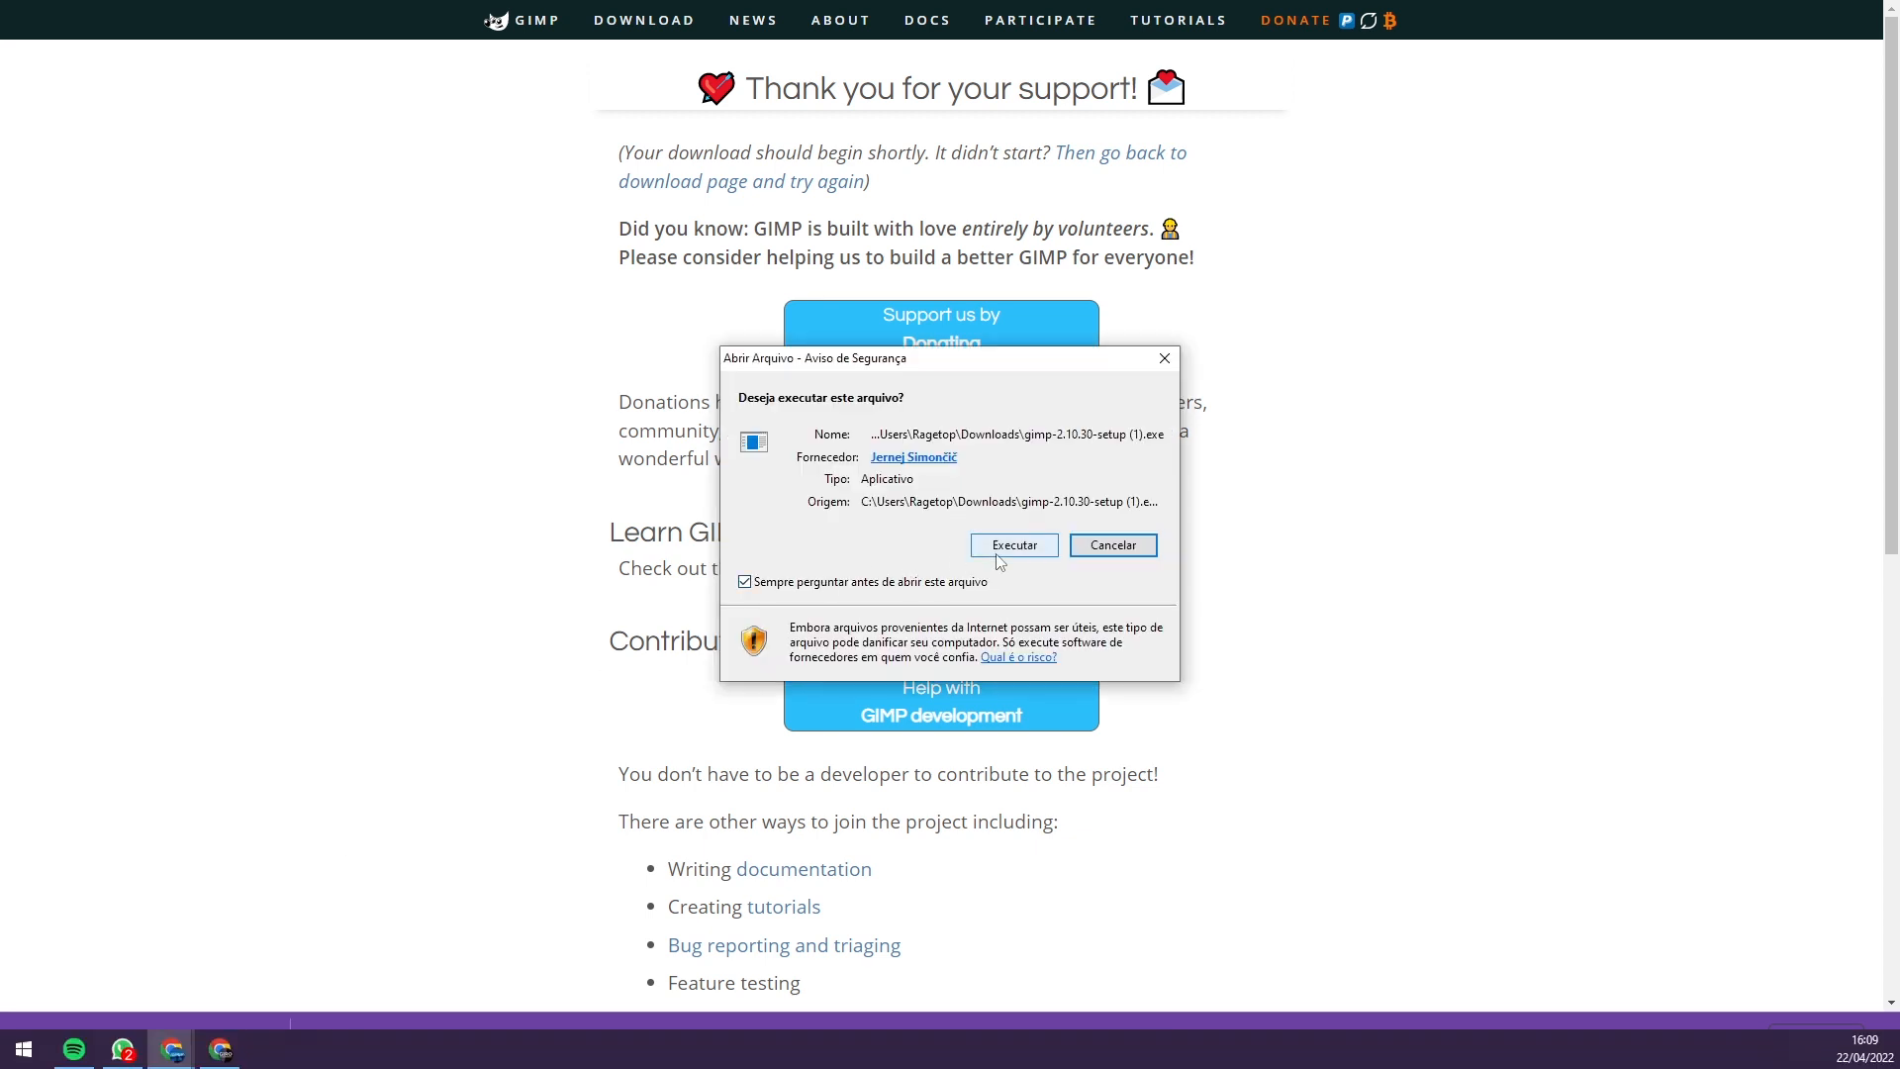
- Run the setup for all users in Português Brasileiro, accept the license, and keep C:\Program Files\GIMP 2
left_click(1003, 545)
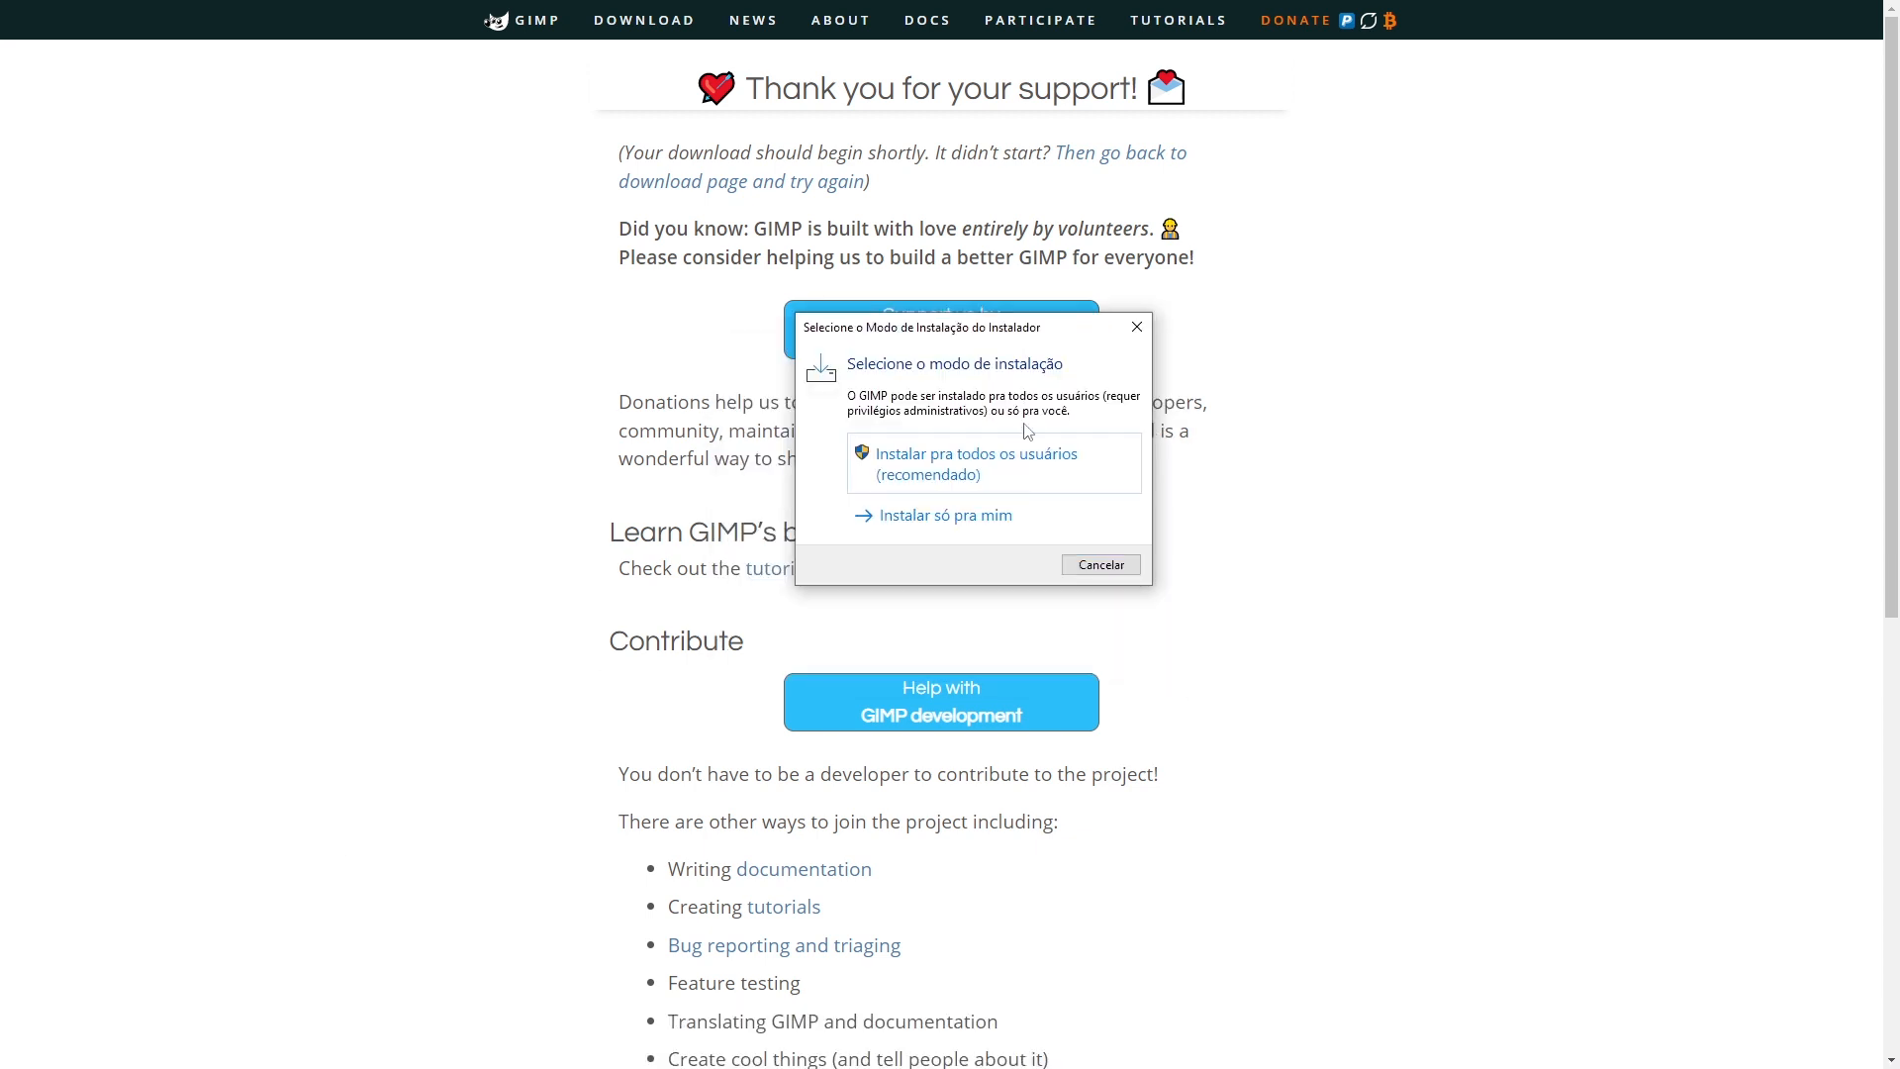
left_click(987, 461)
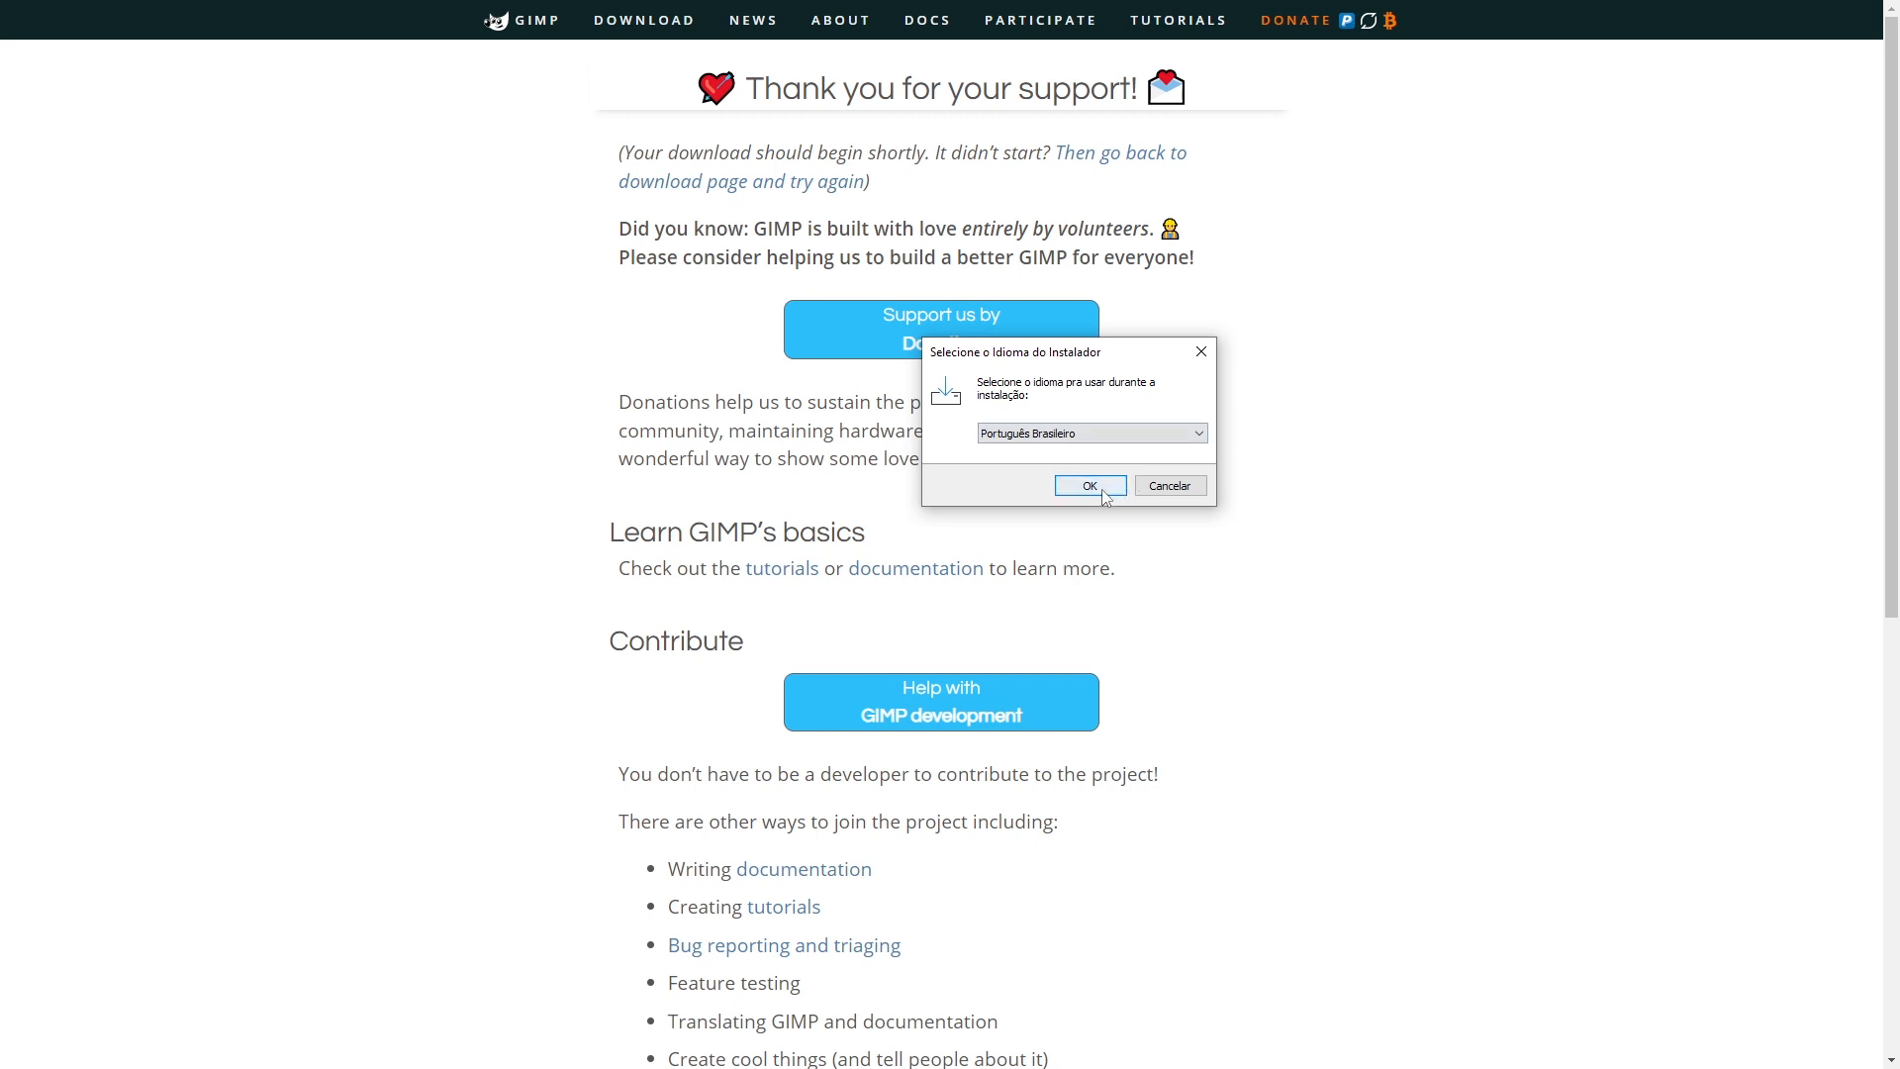
left_click(1089, 485)
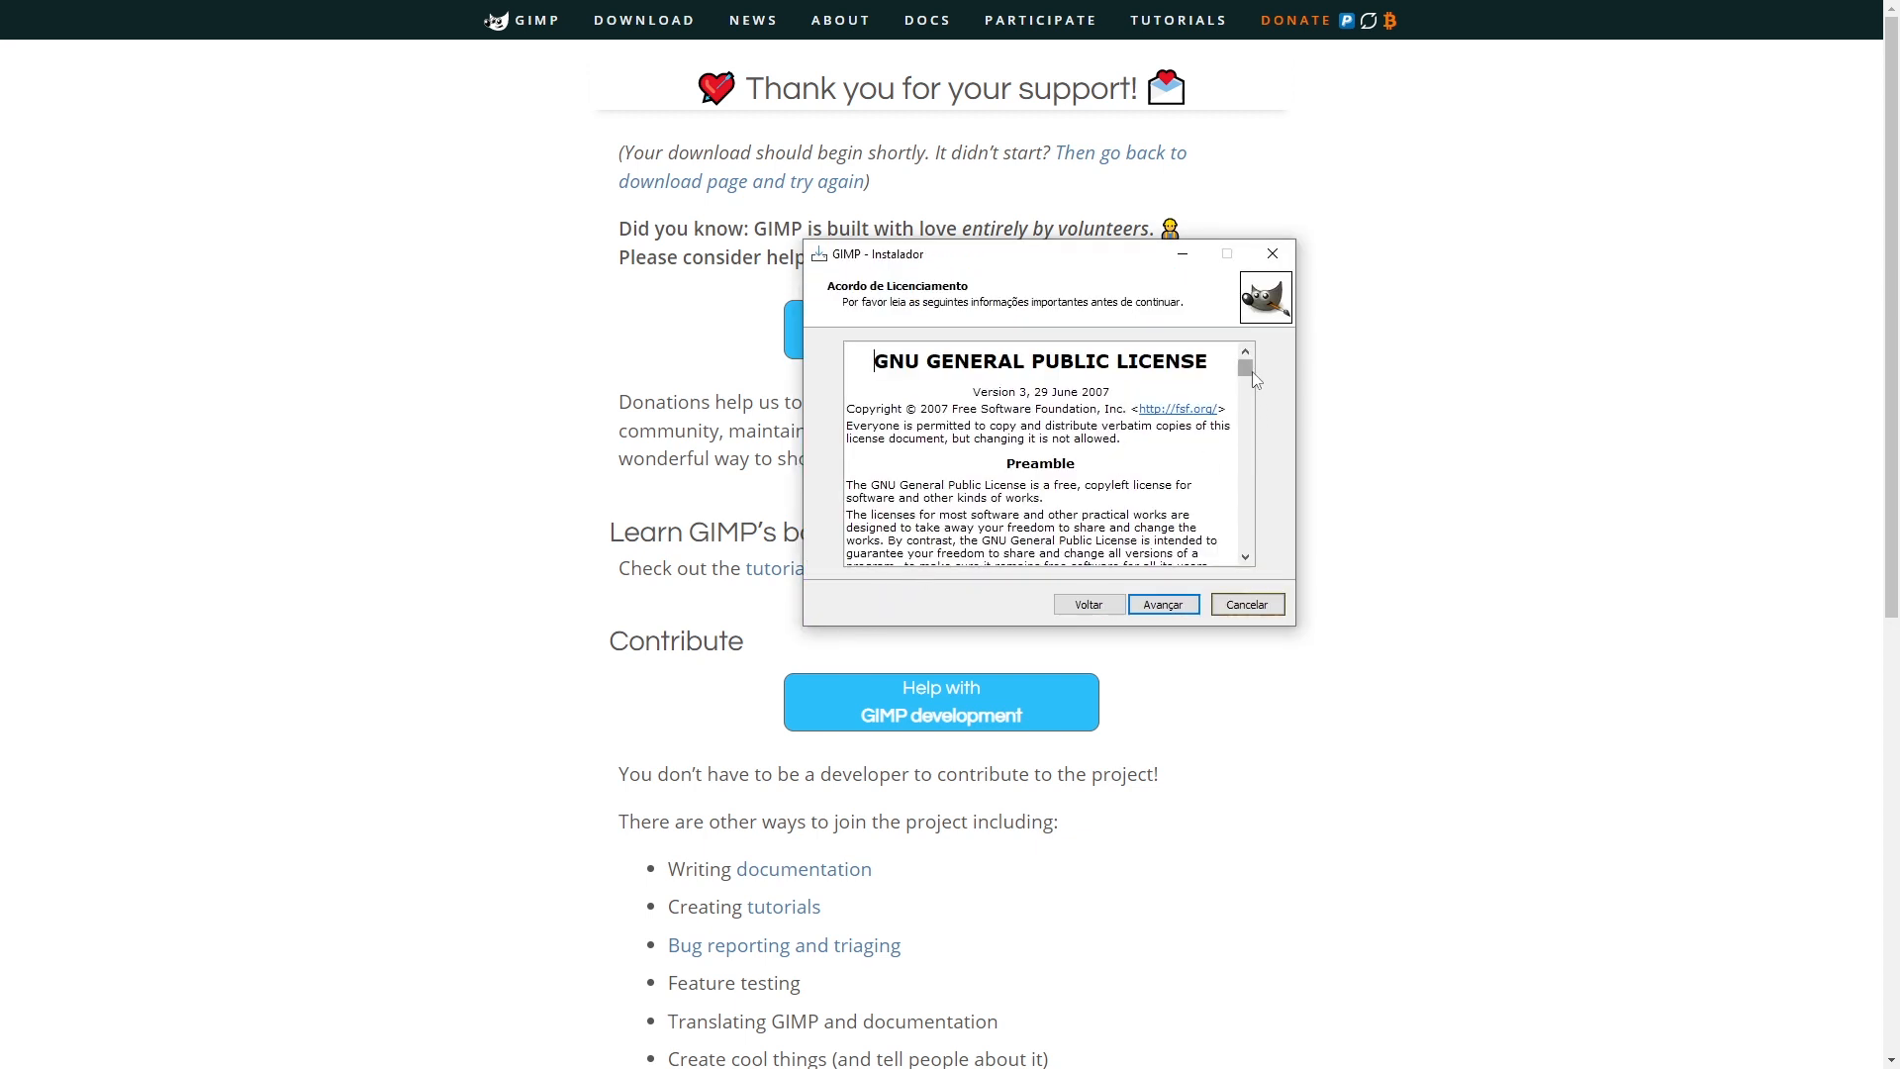
left_click_drag(1245, 368, 1255, 550)
left_click(1162, 605)
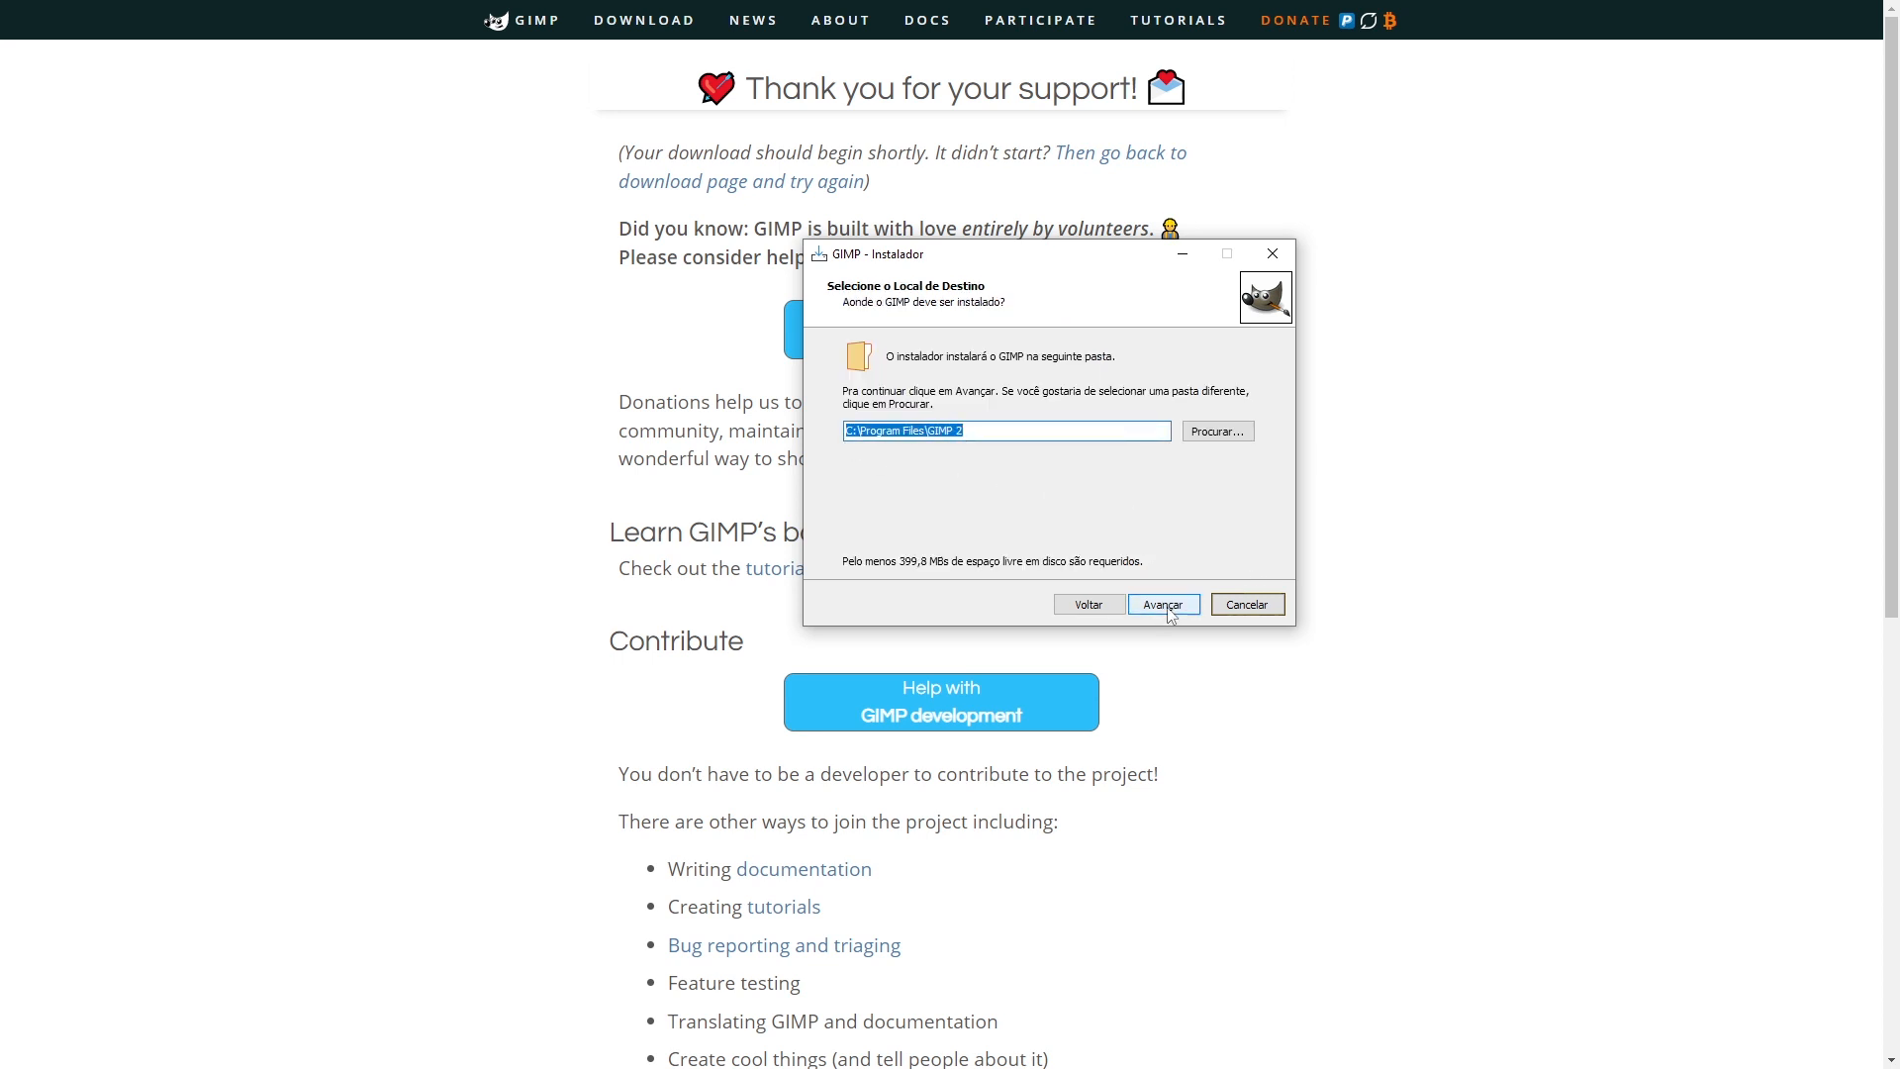
left_click(1164, 607)
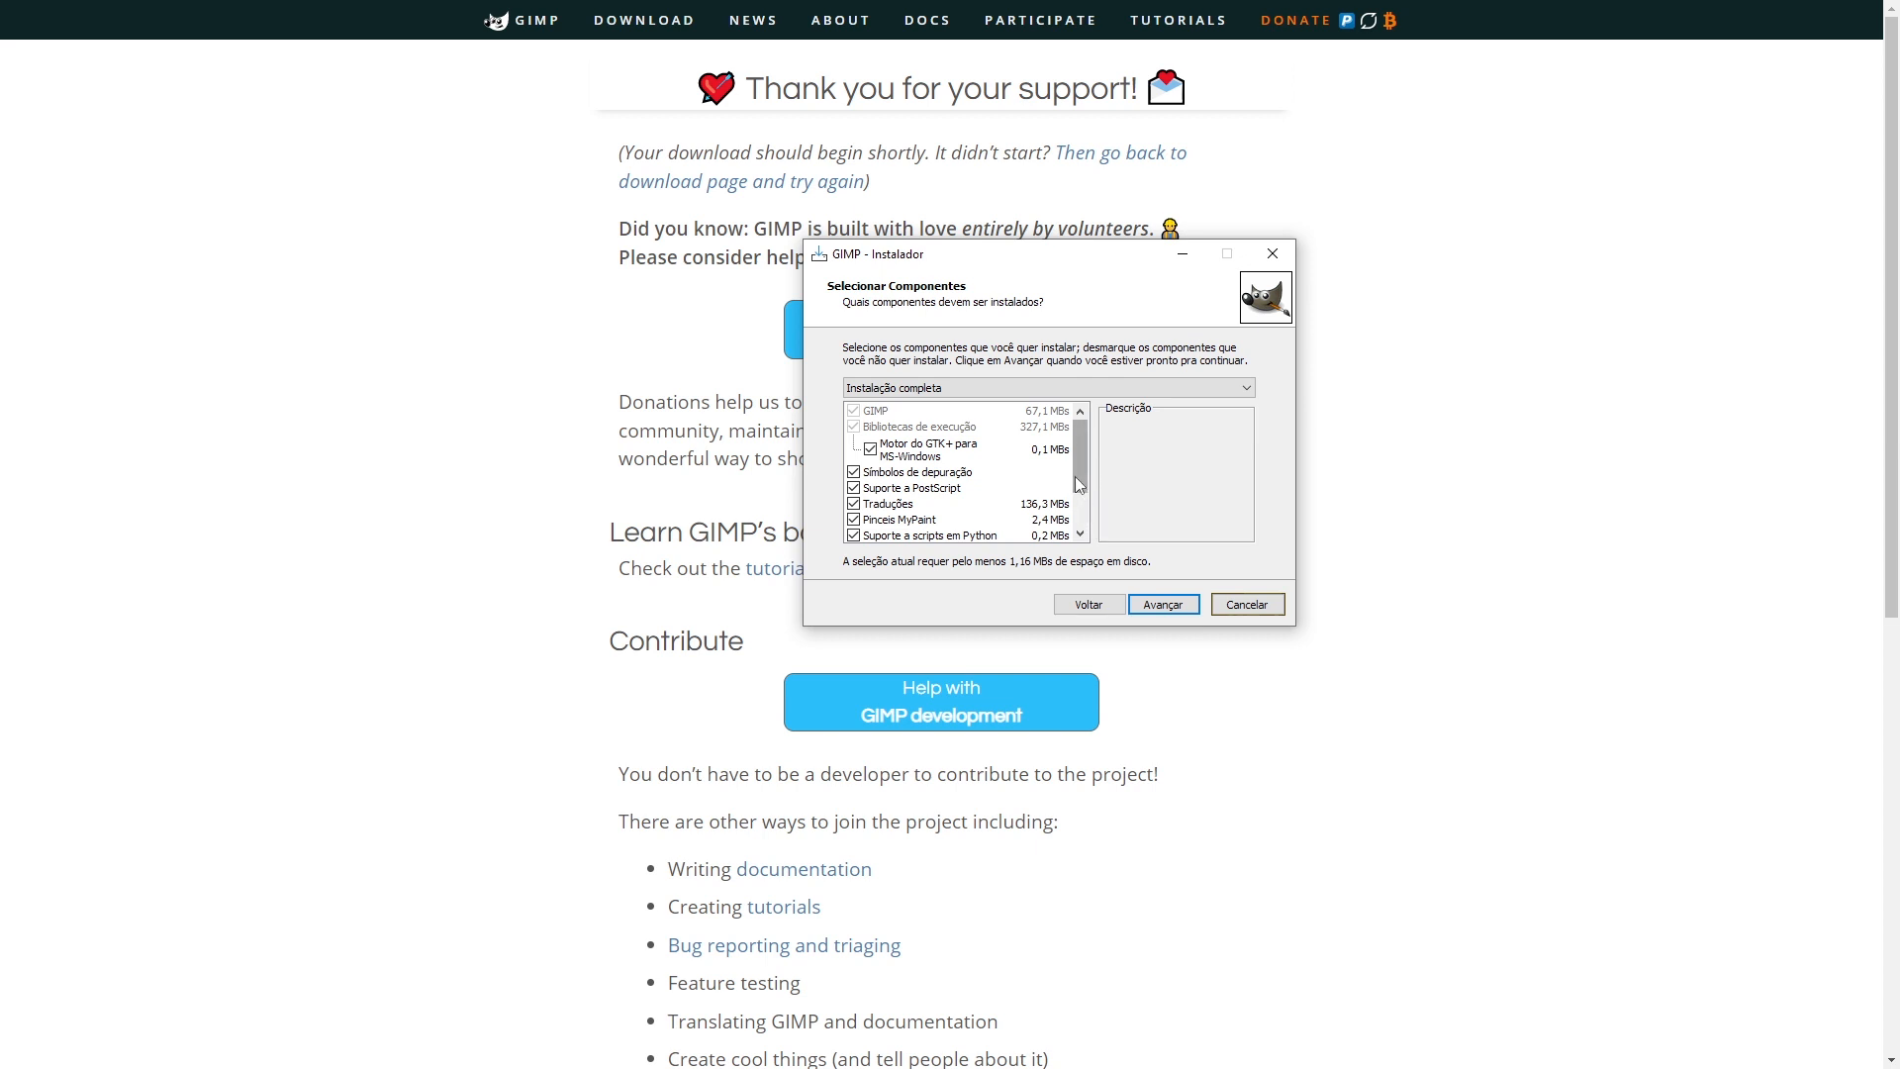
- Keep the full component set, add a desktop shortcut, install GIMP and close the installer
left_click(1083, 526)
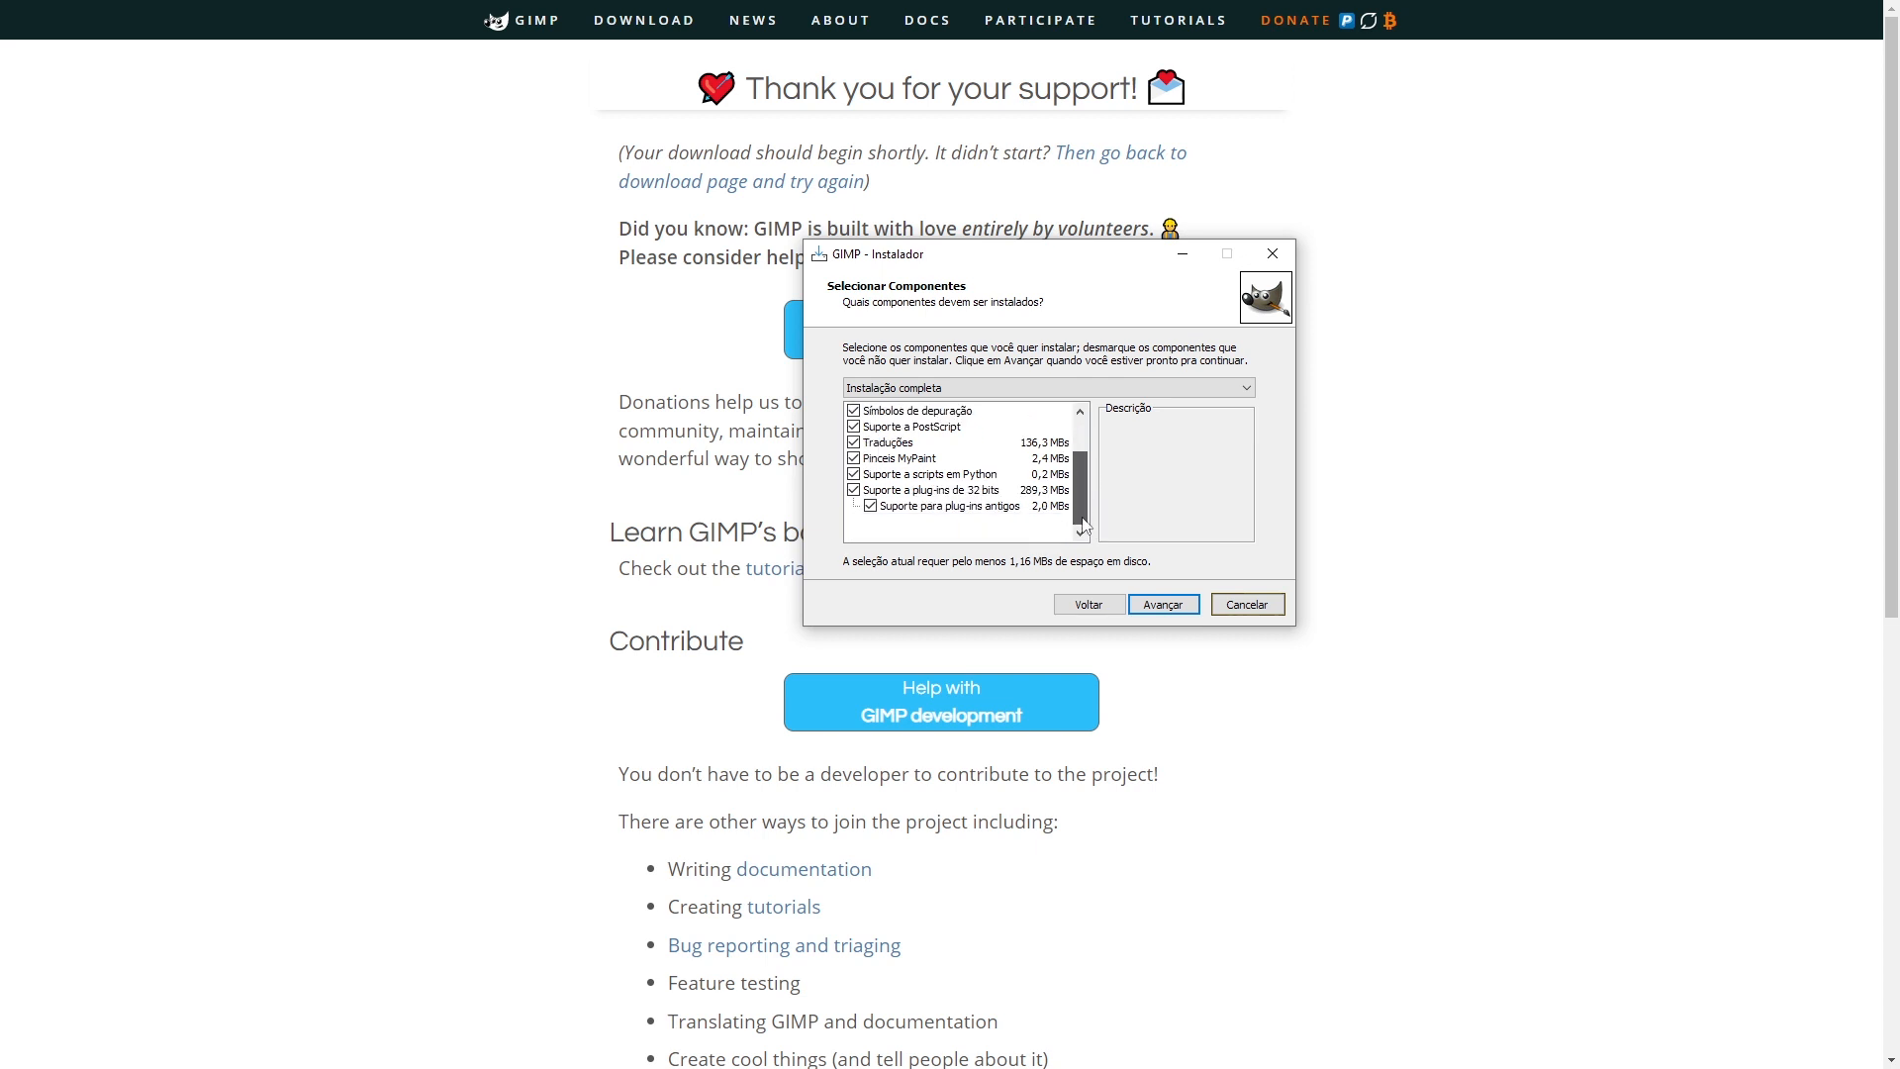
left_click(1165, 609)
left_click(930, 415)
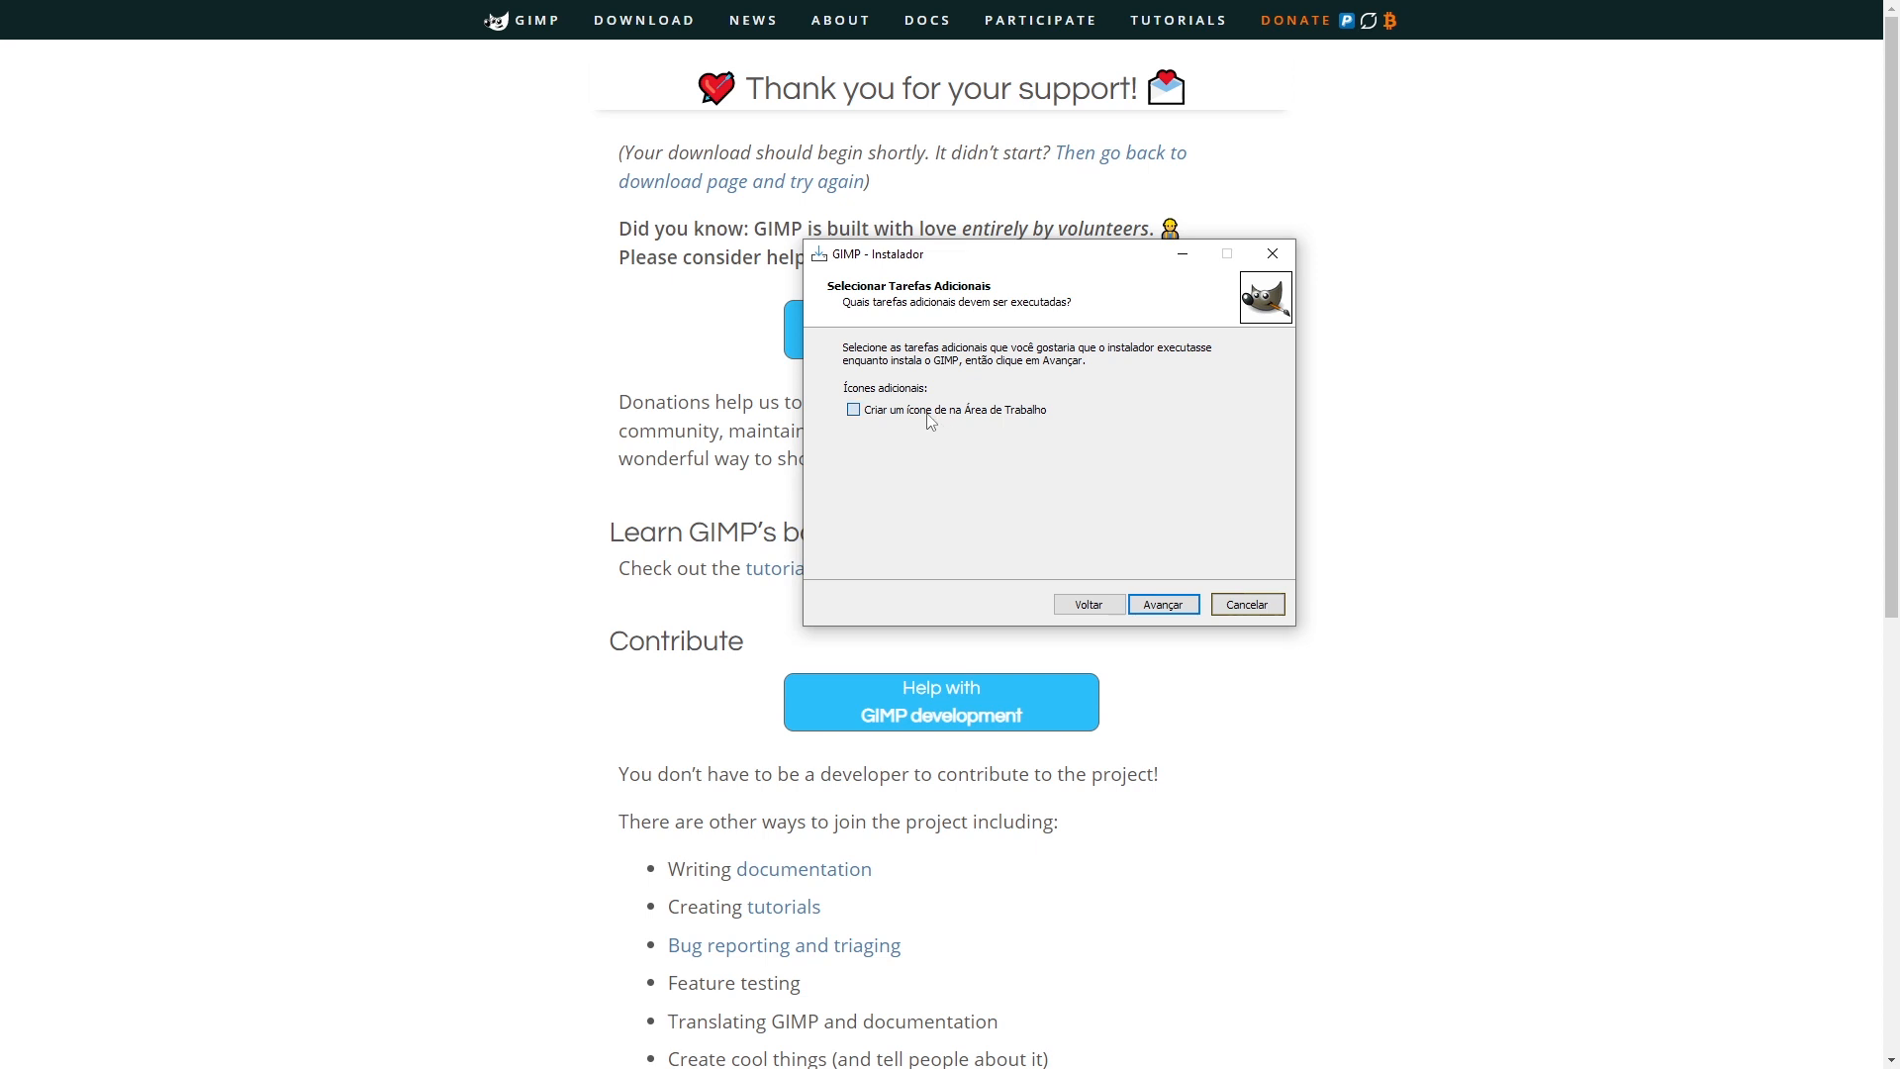
left_click(1167, 606)
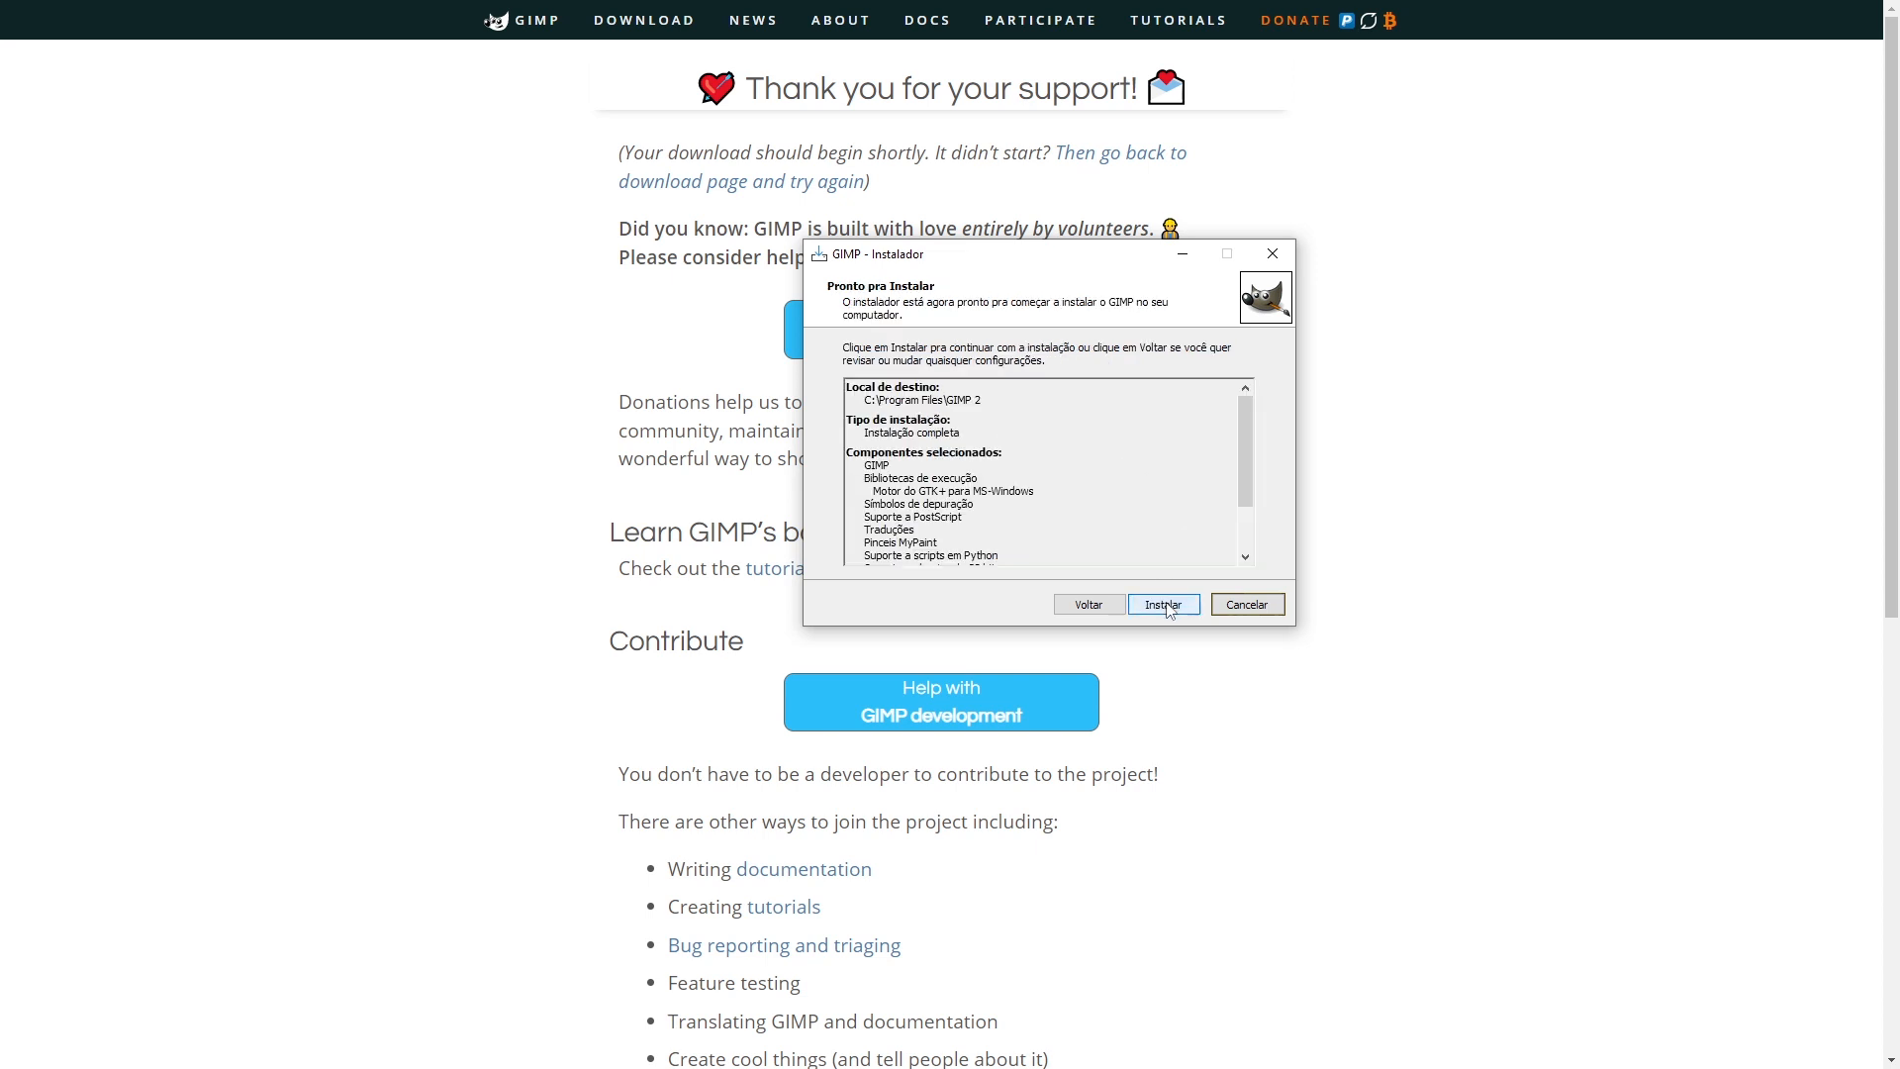
left_click(1167, 608)
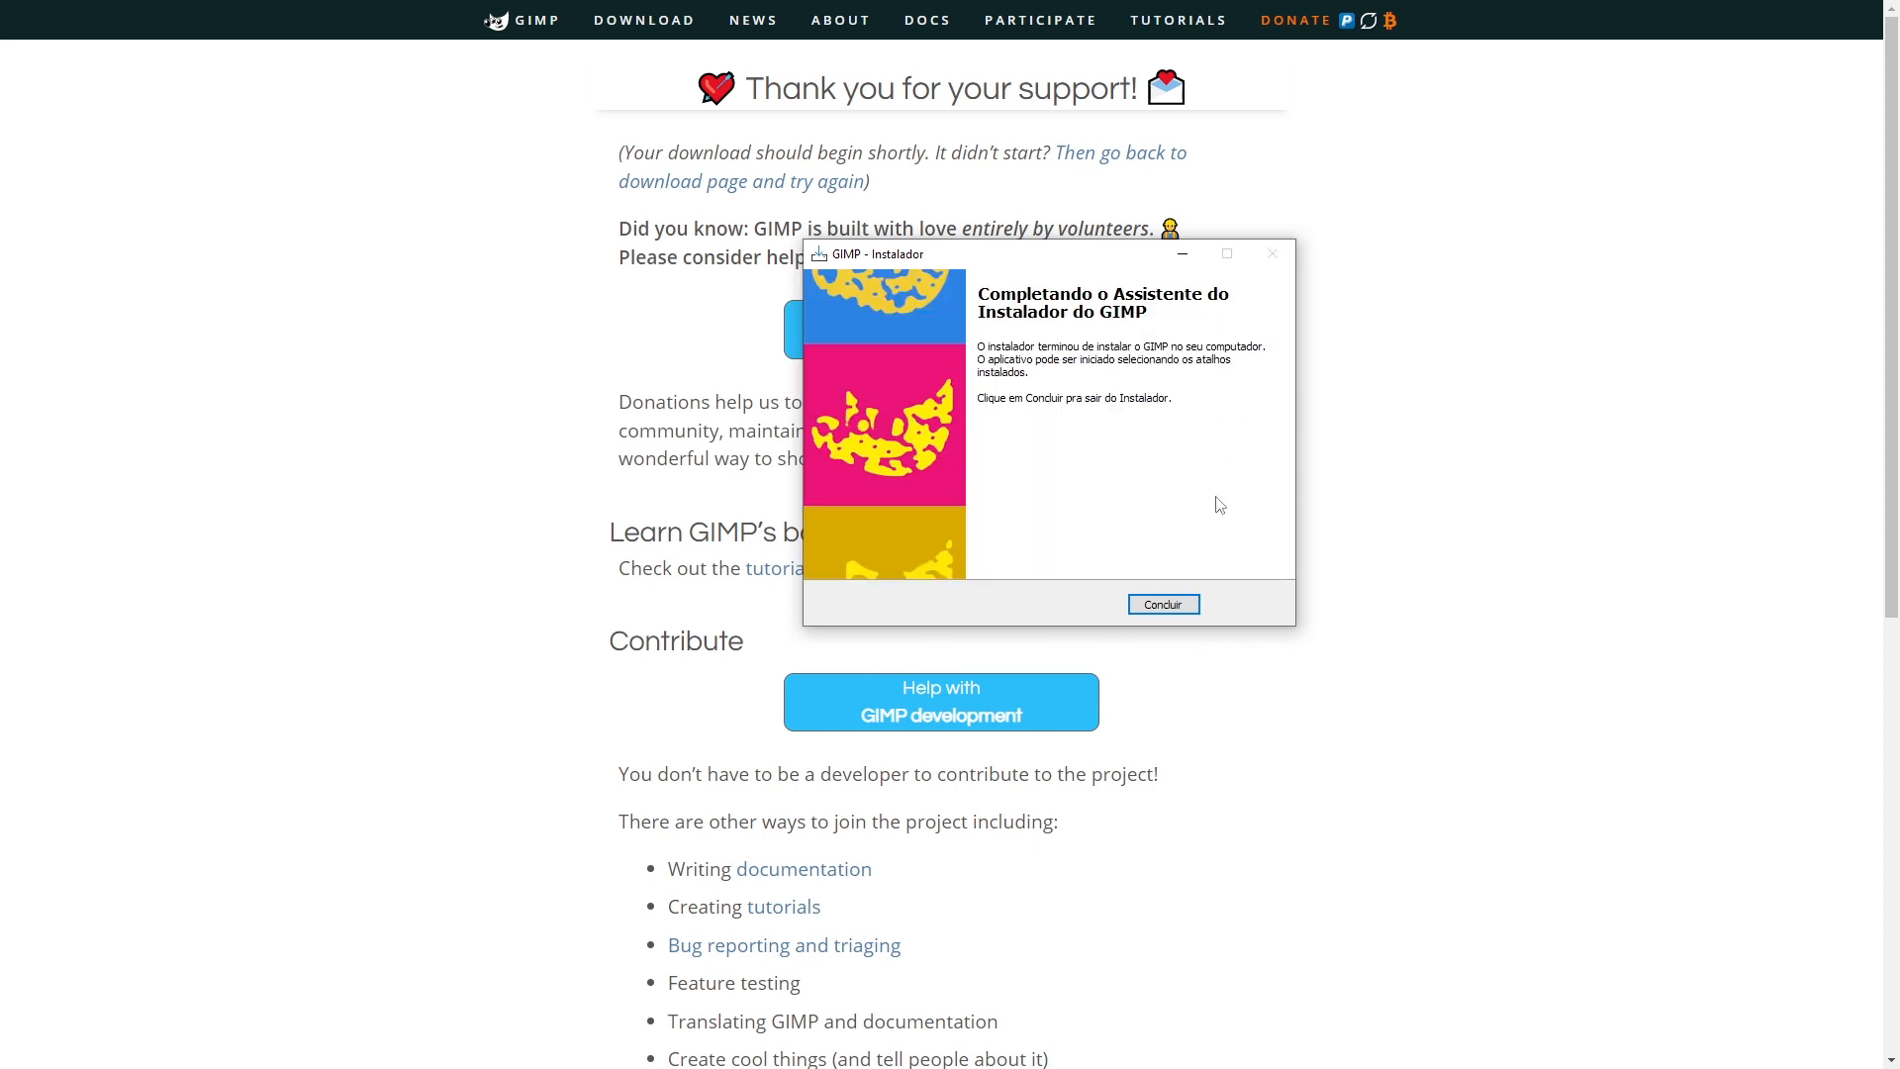
left_click(1163, 605)
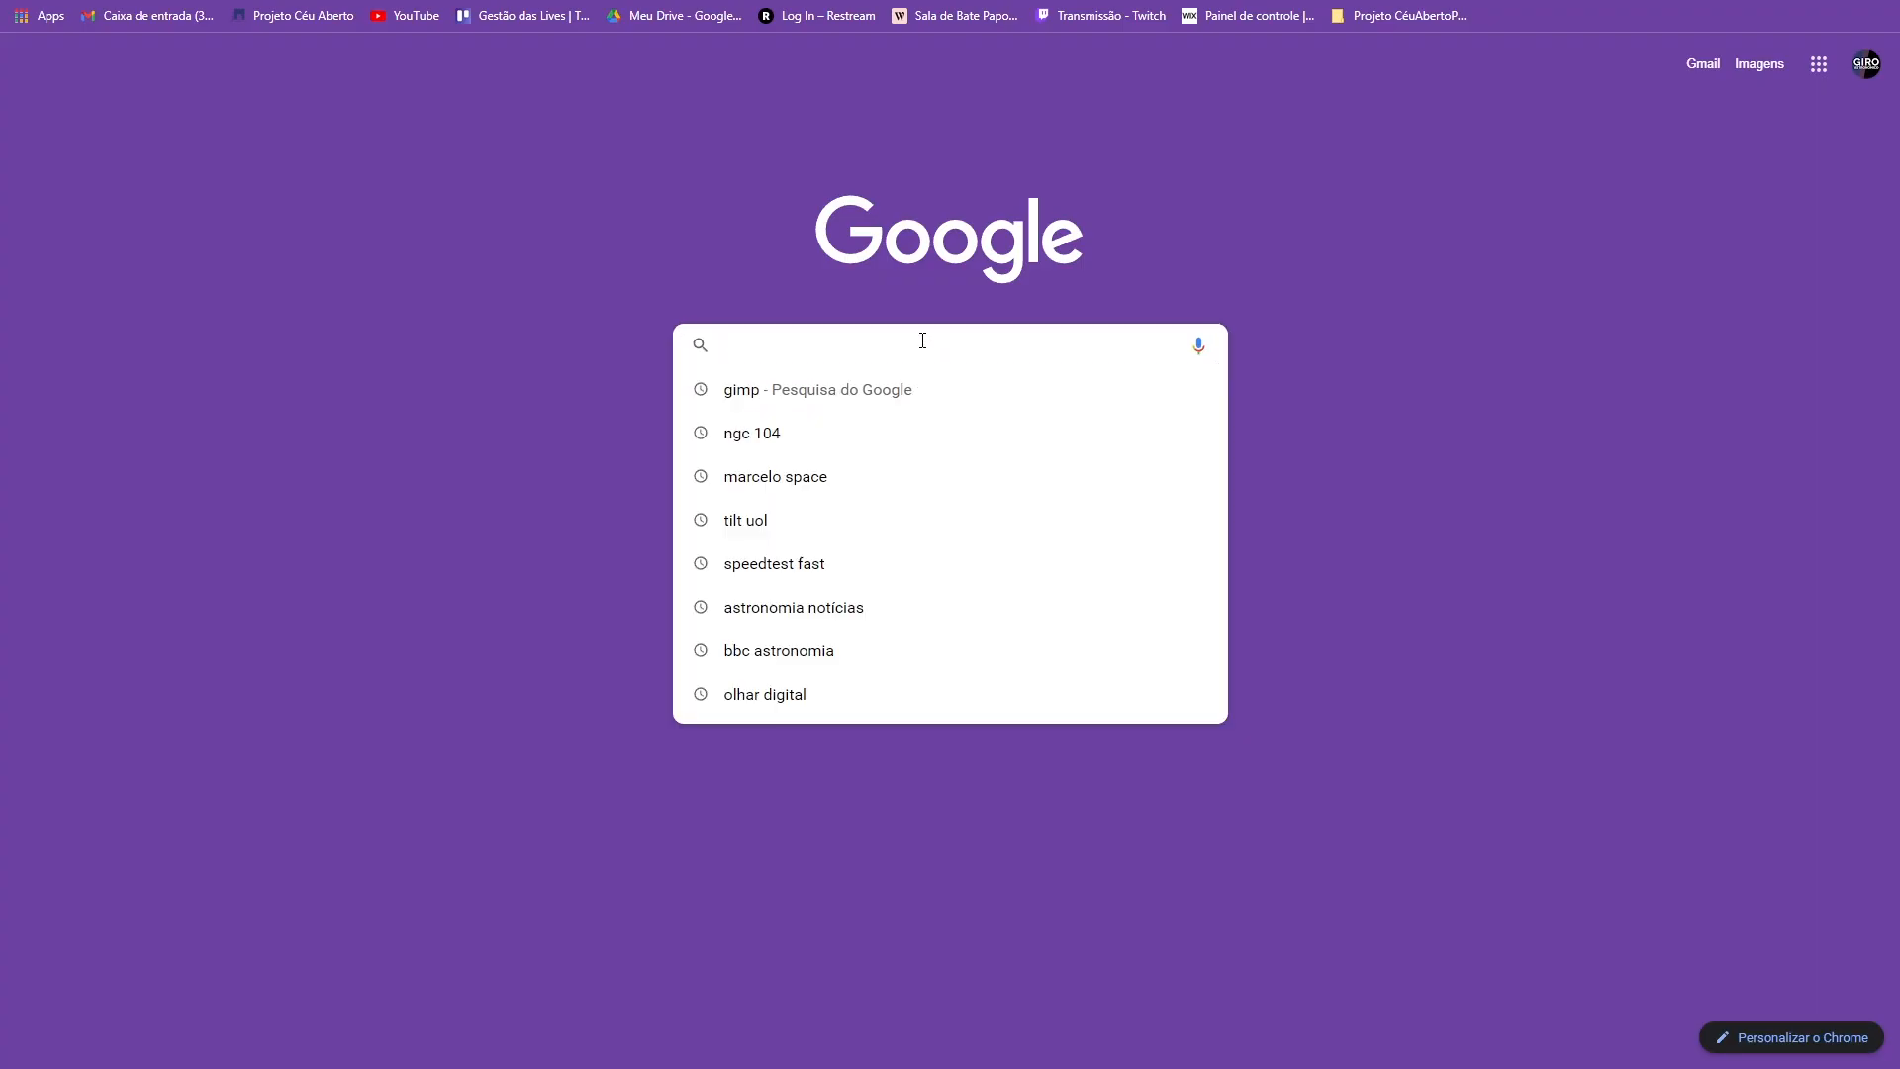
- Search 'projeto céu aberto' and go to the site's image download page
type("projeto céu ab")
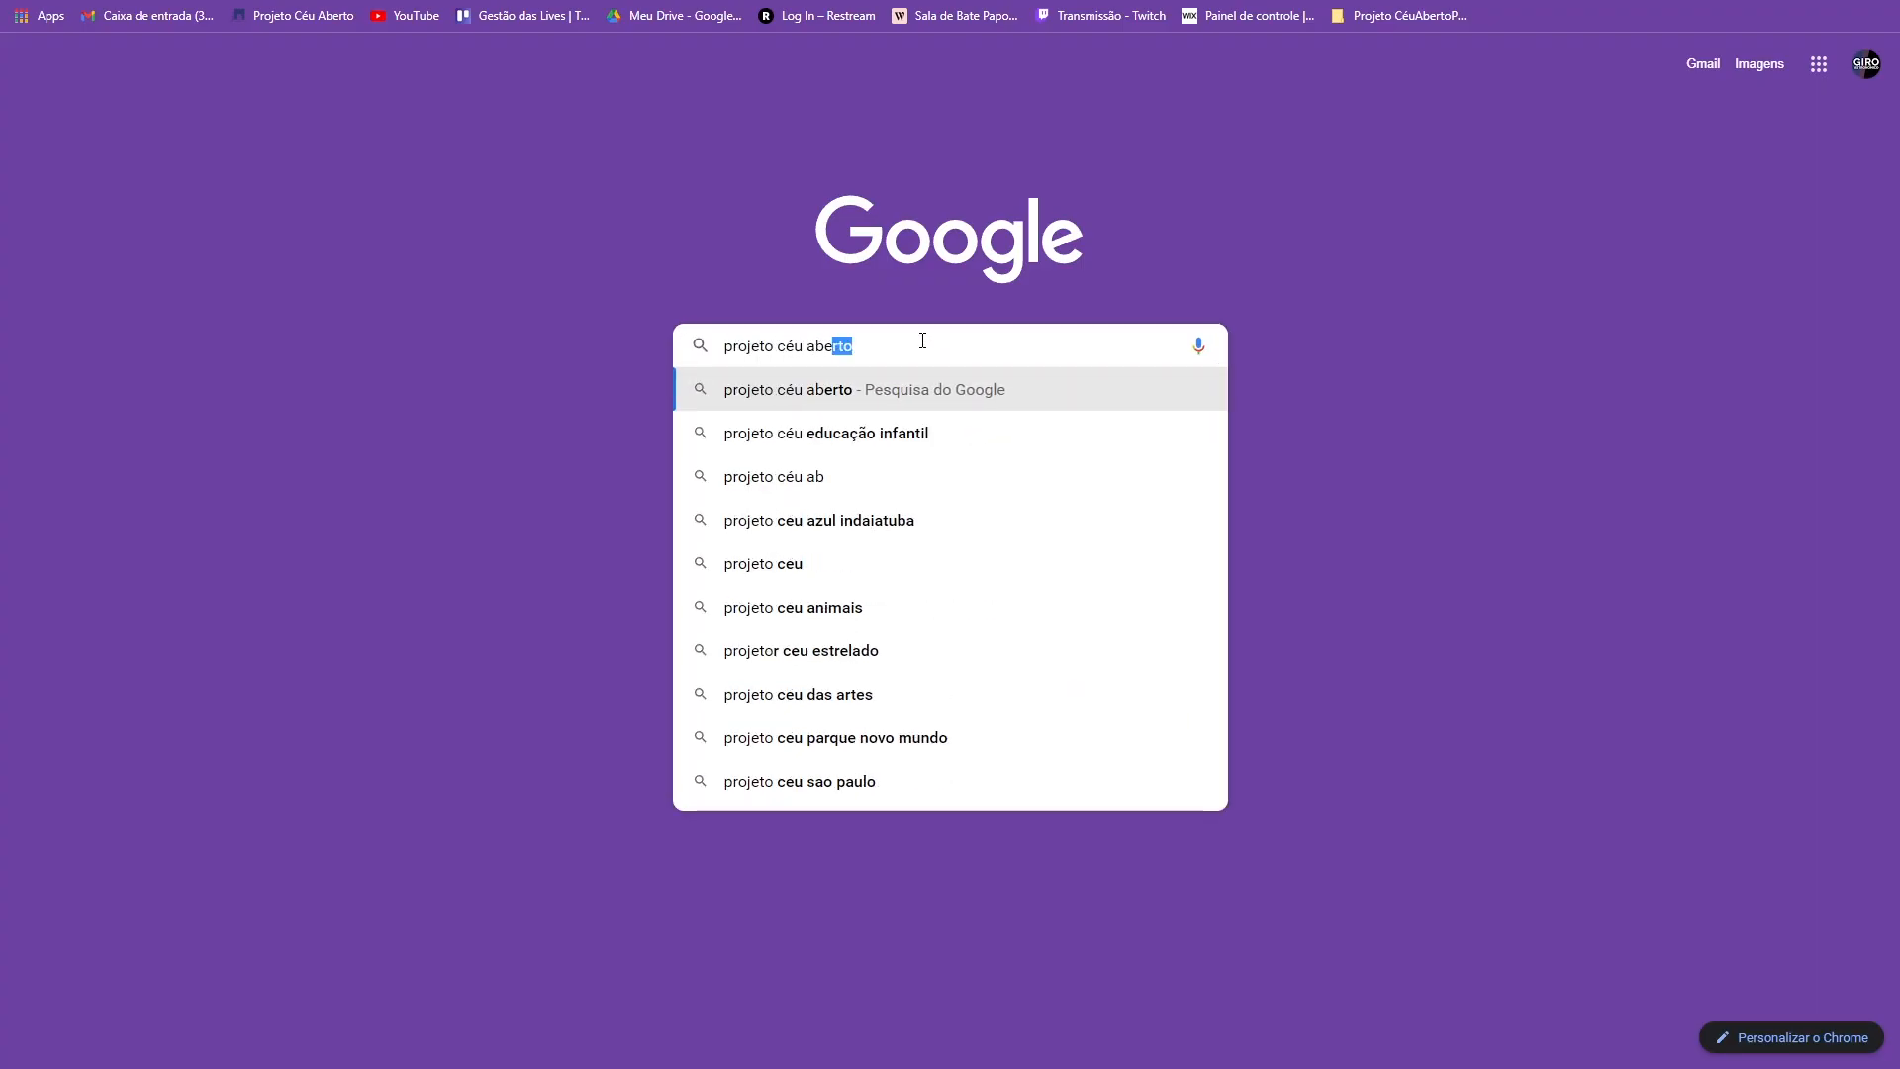
type("erto")
key("Return")
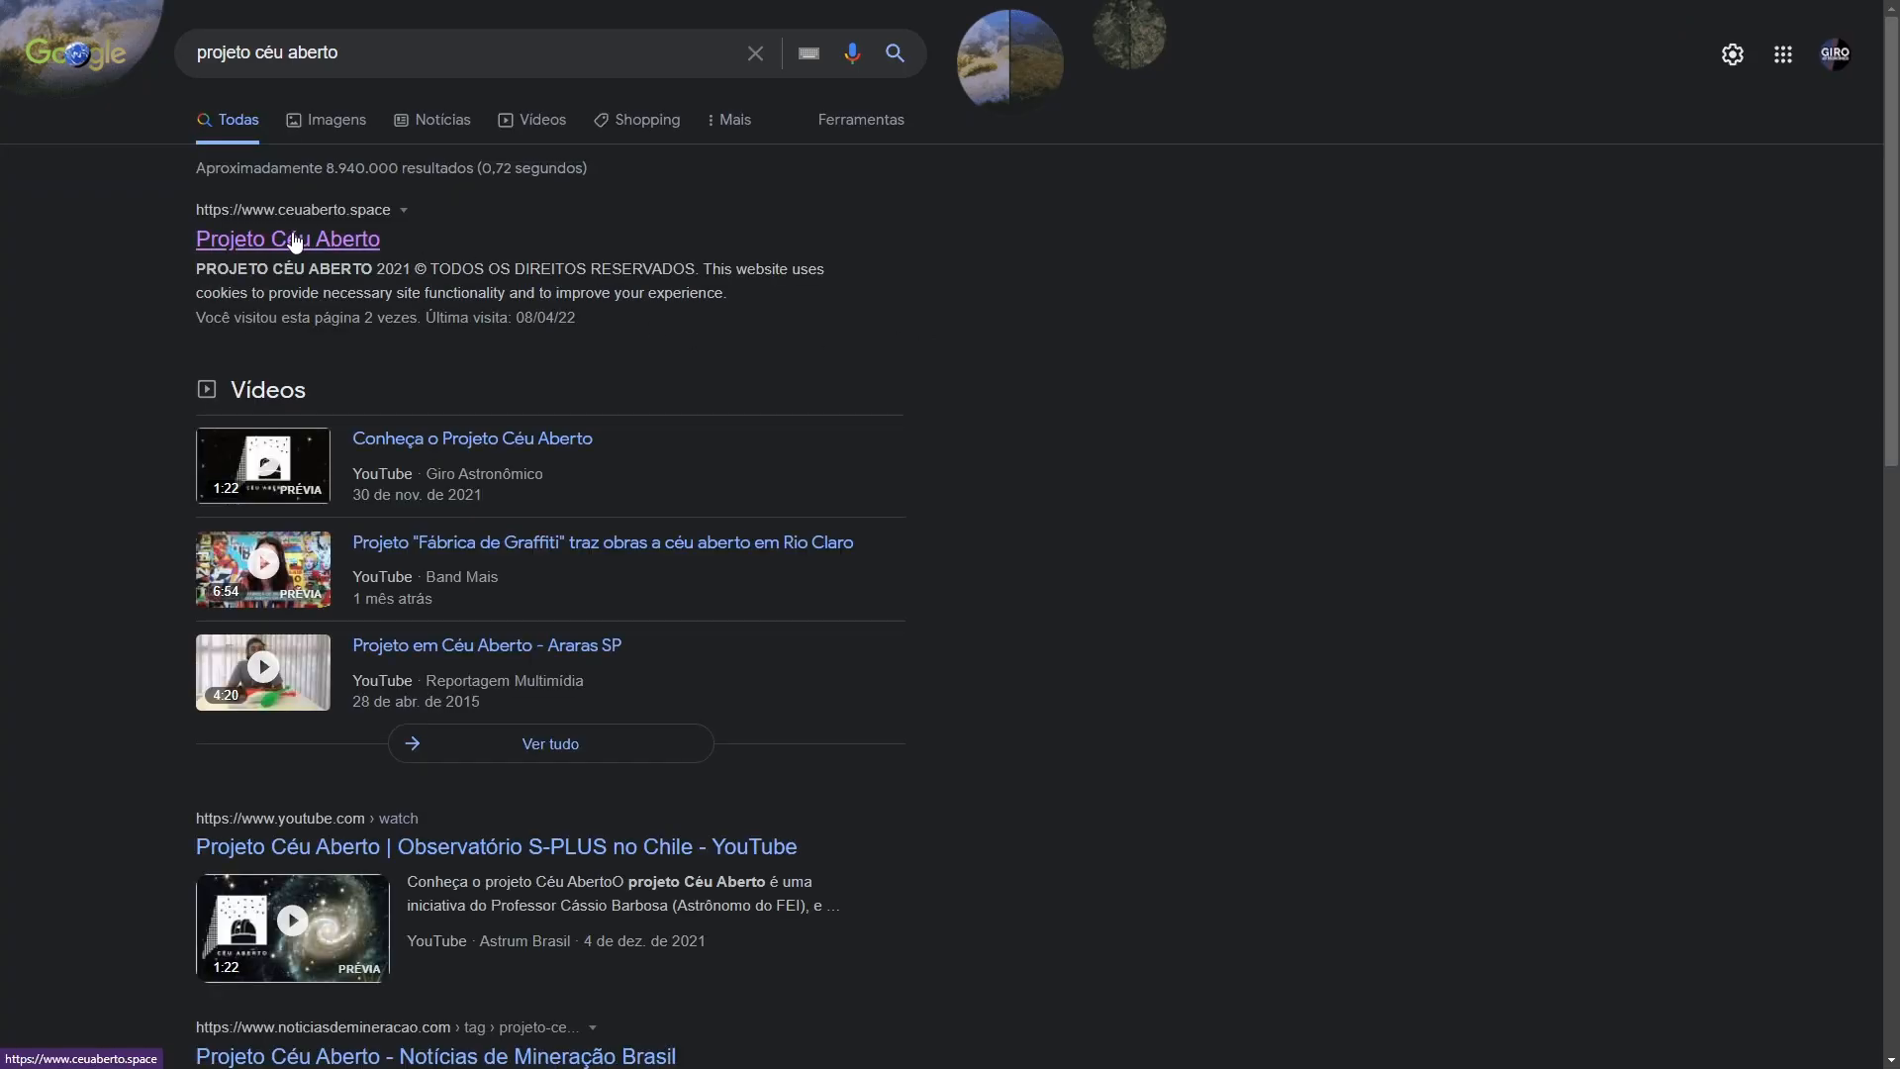
left_click(294, 240)
left_click(893, 61)
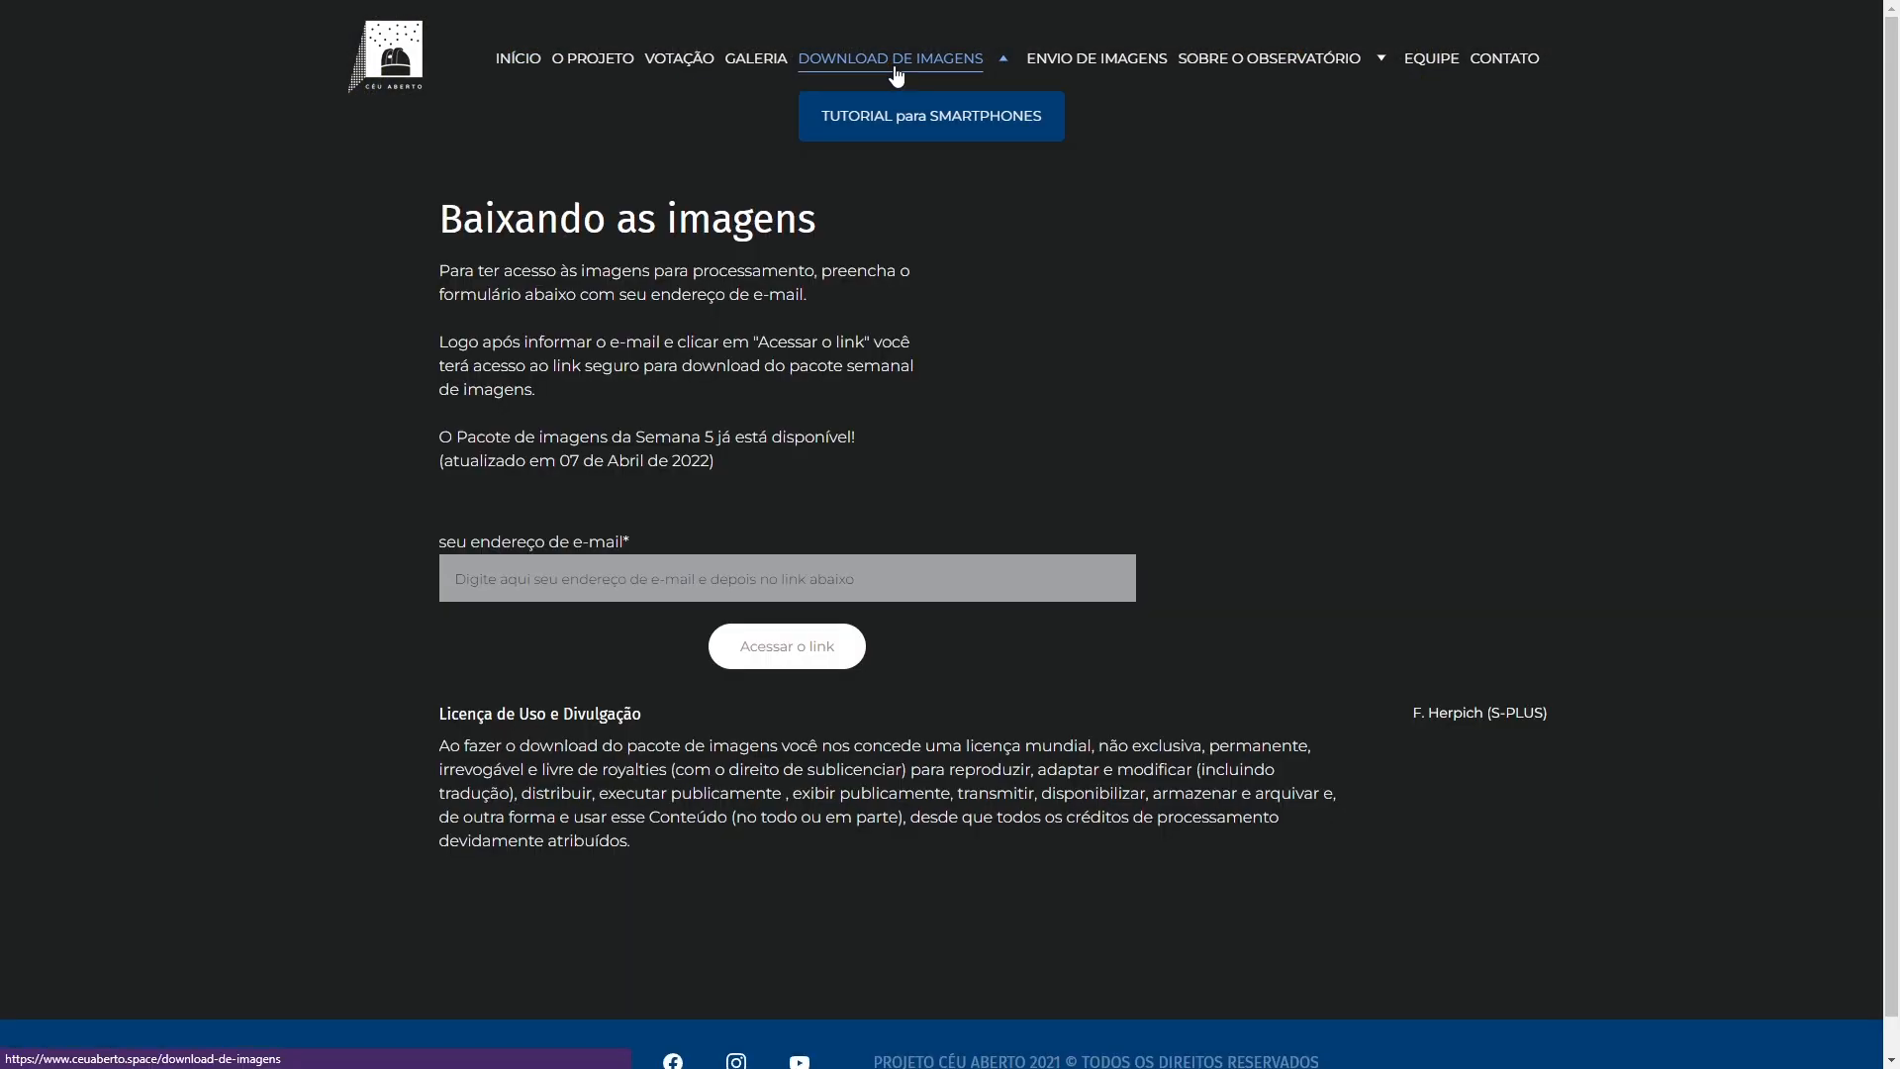
- Submit an e-mail address to reveal the pack link, then follow it to the Google Drive folder
left_click(653, 578)
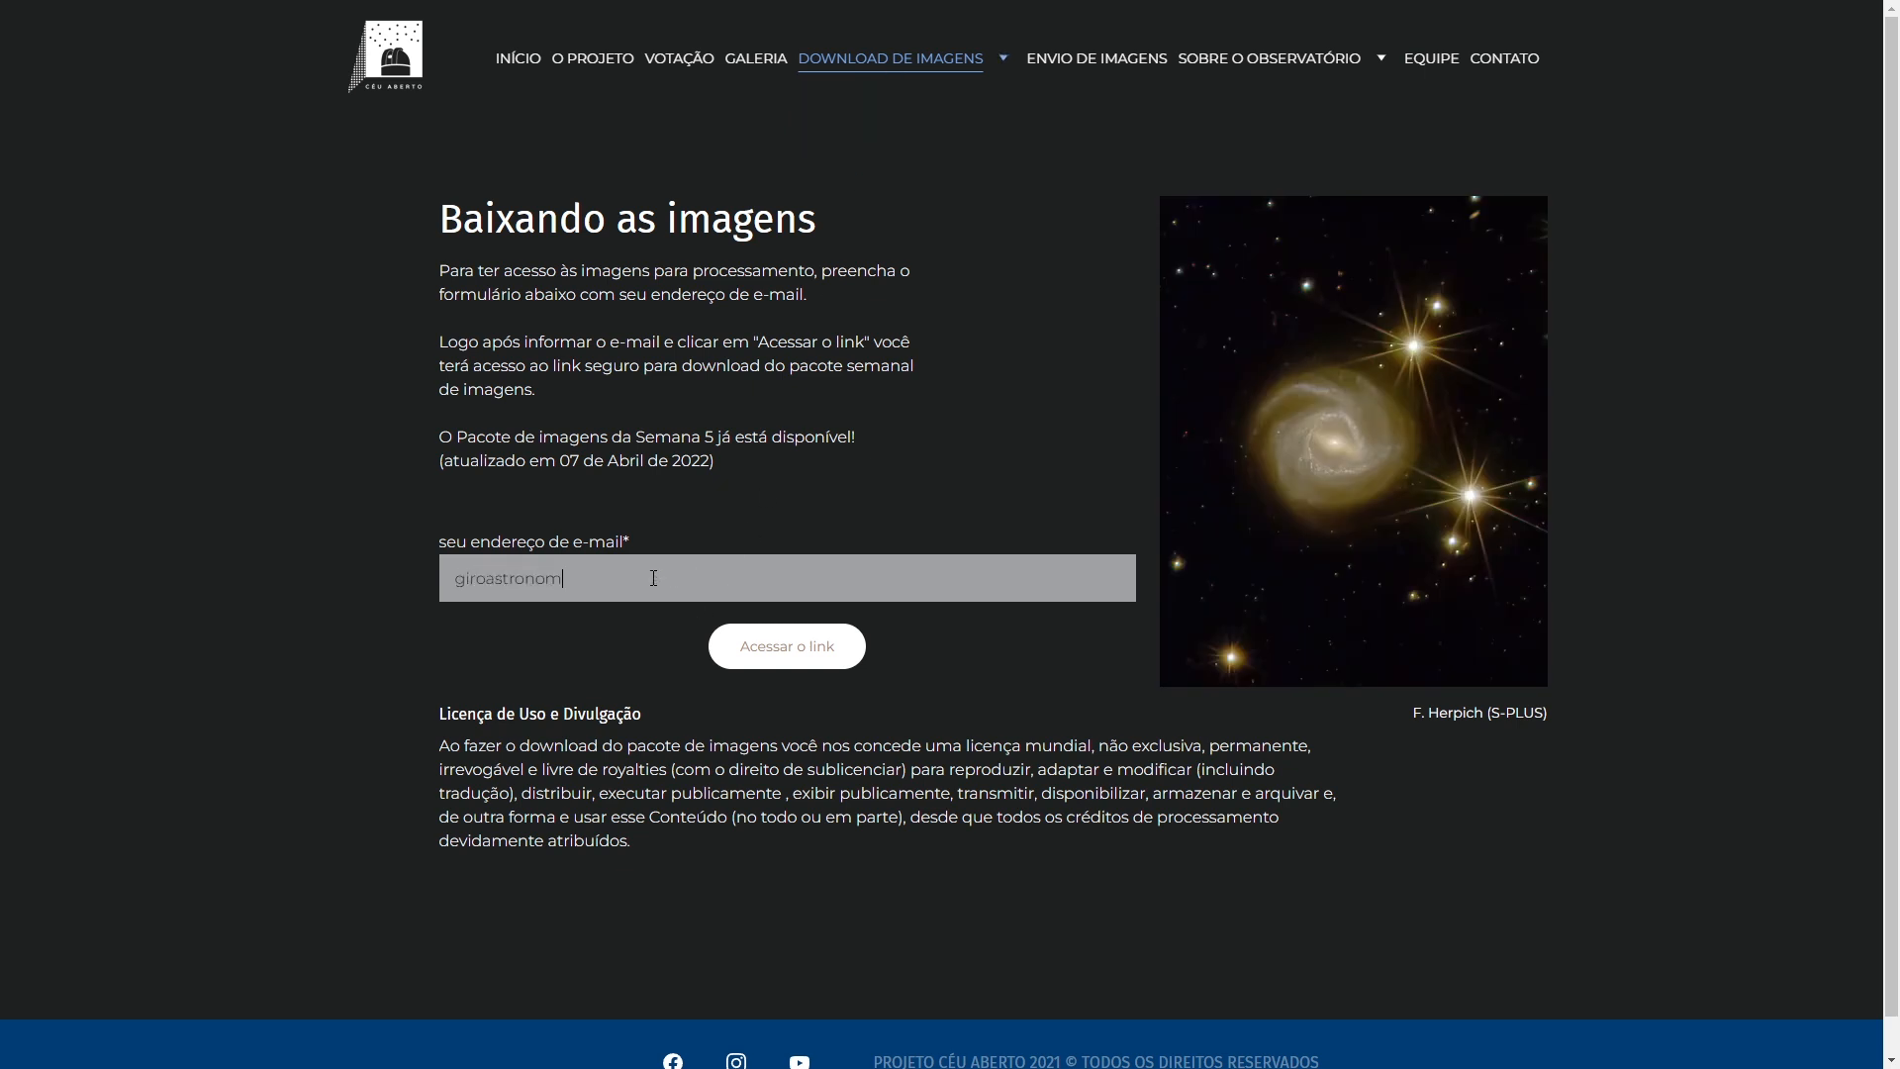
key("Return")
left_click_drag(890, 613, 469, 585)
right_click(487, 594)
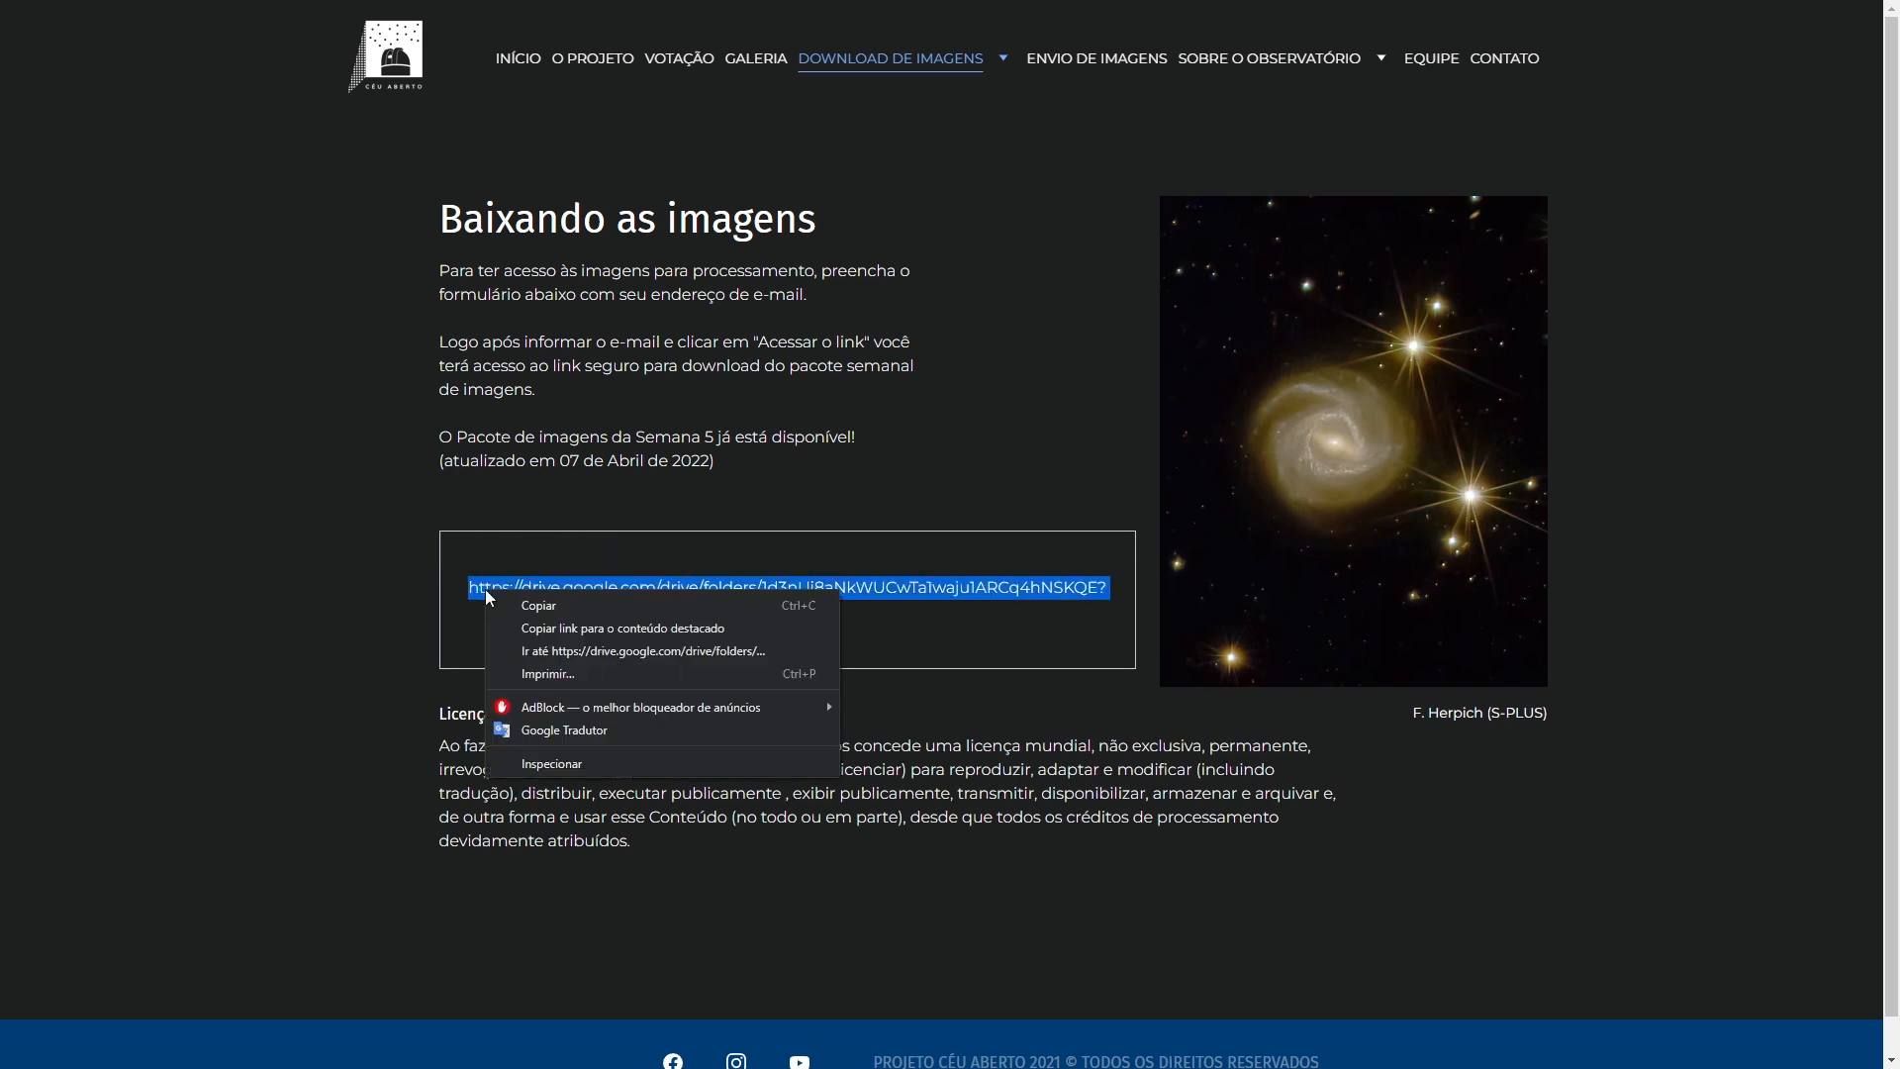
left_click(557, 652)
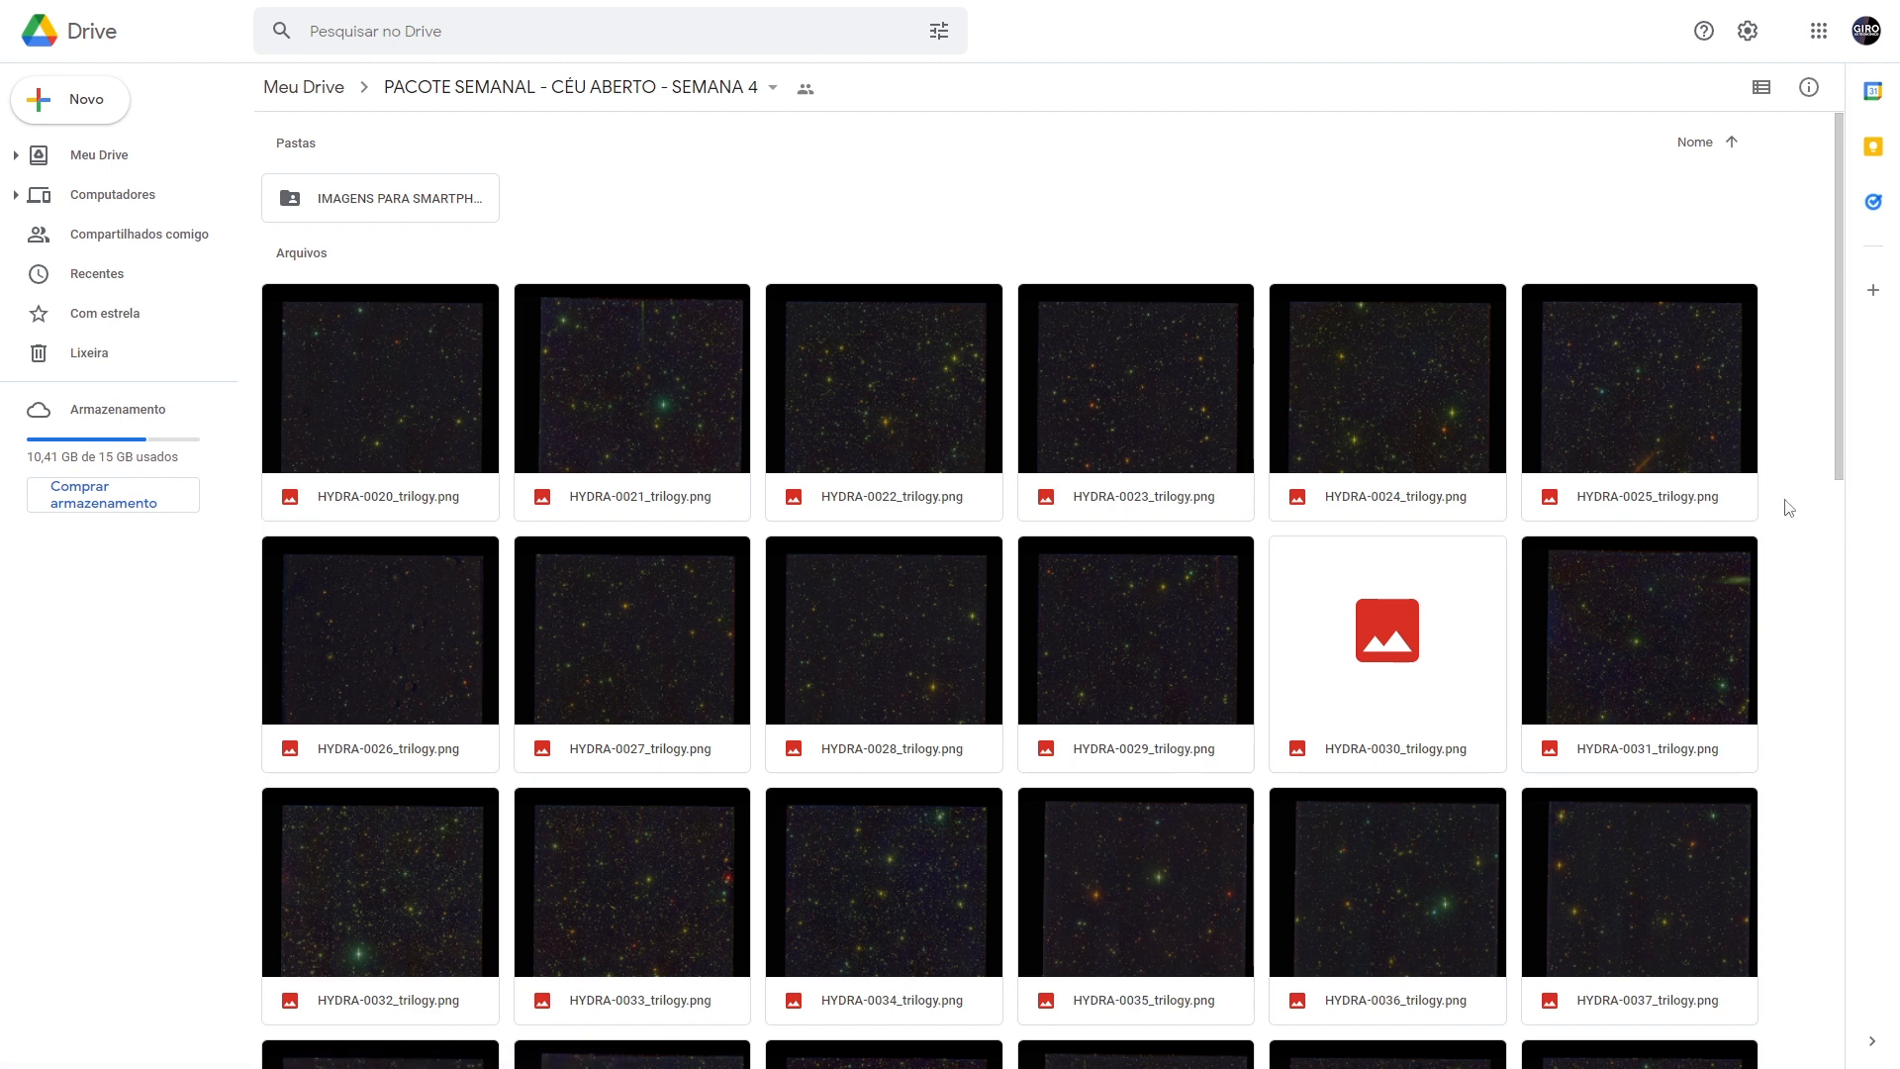
- Open HYDRA-0064_trilogy.png in the Drive folder and download it, bypassing the virus-scan warning
scroll(1788, 507, "down", 5)
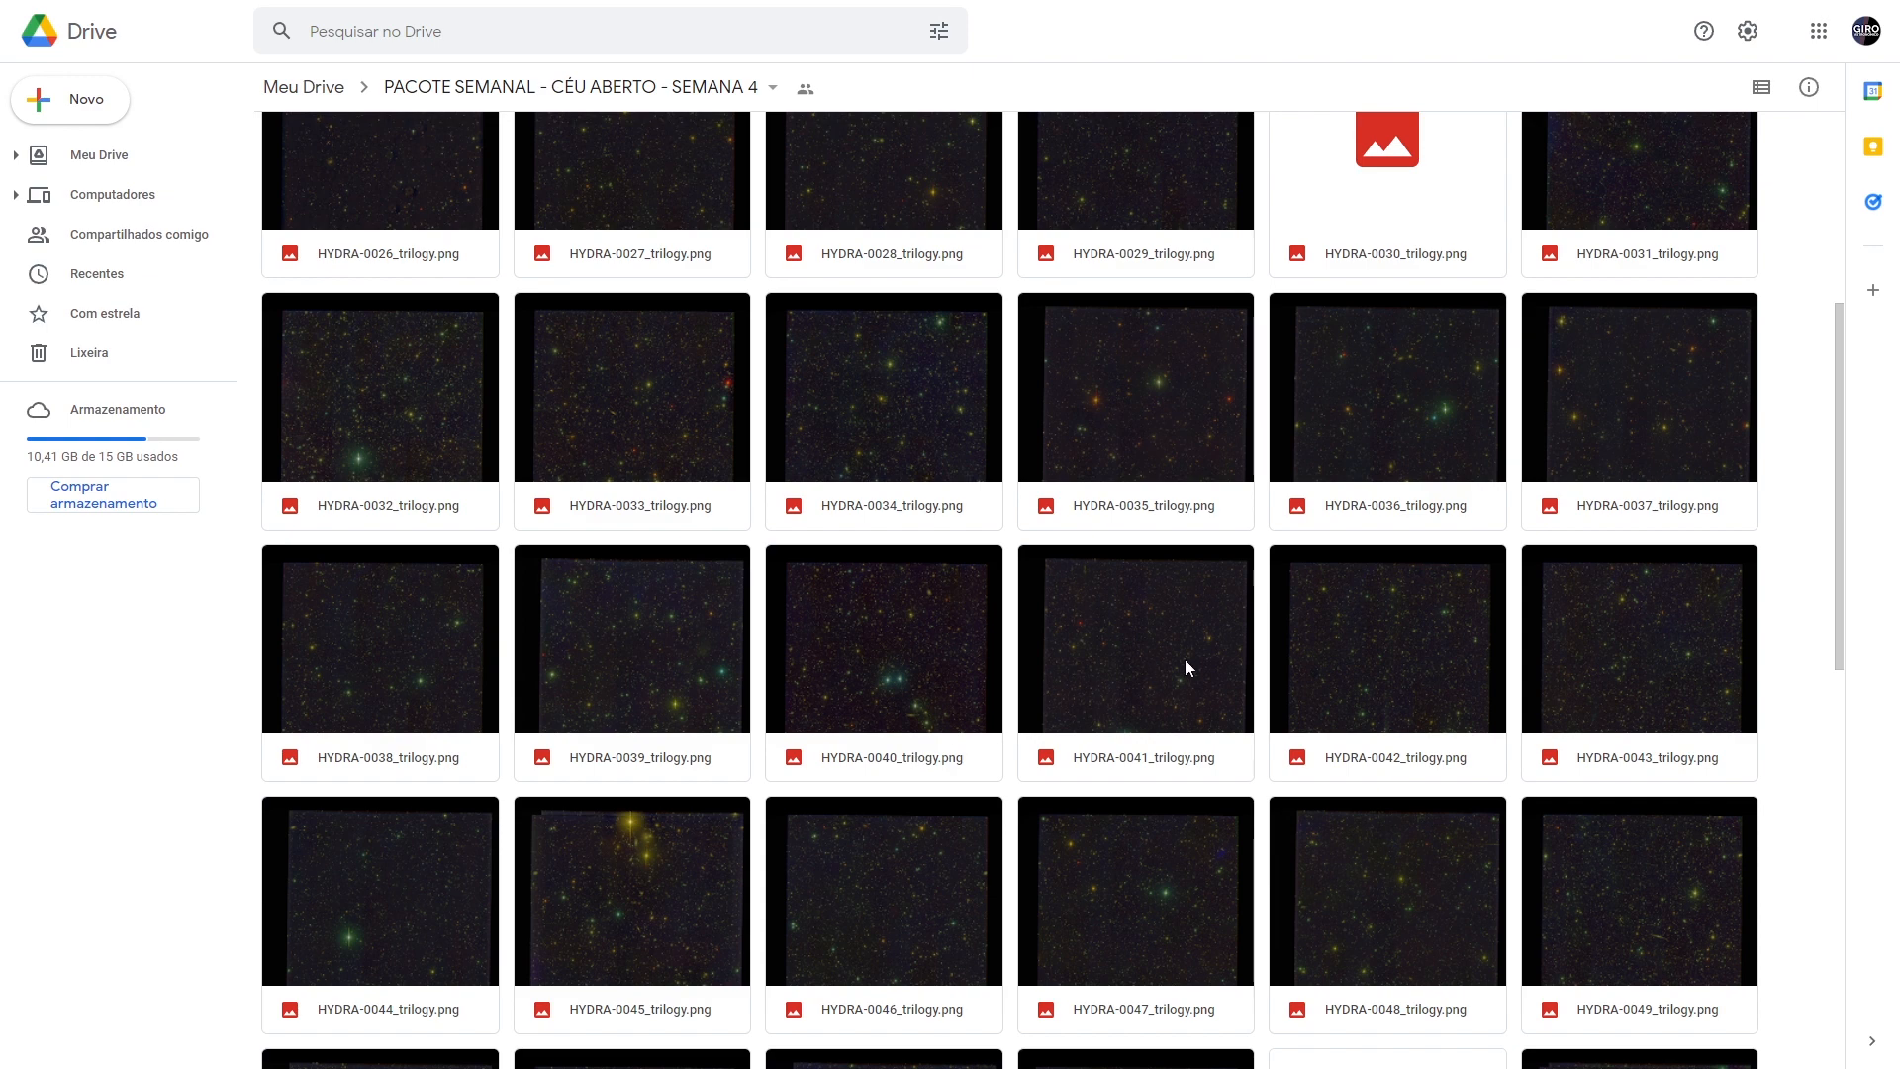
scroll(1302, 639, "down", 3)
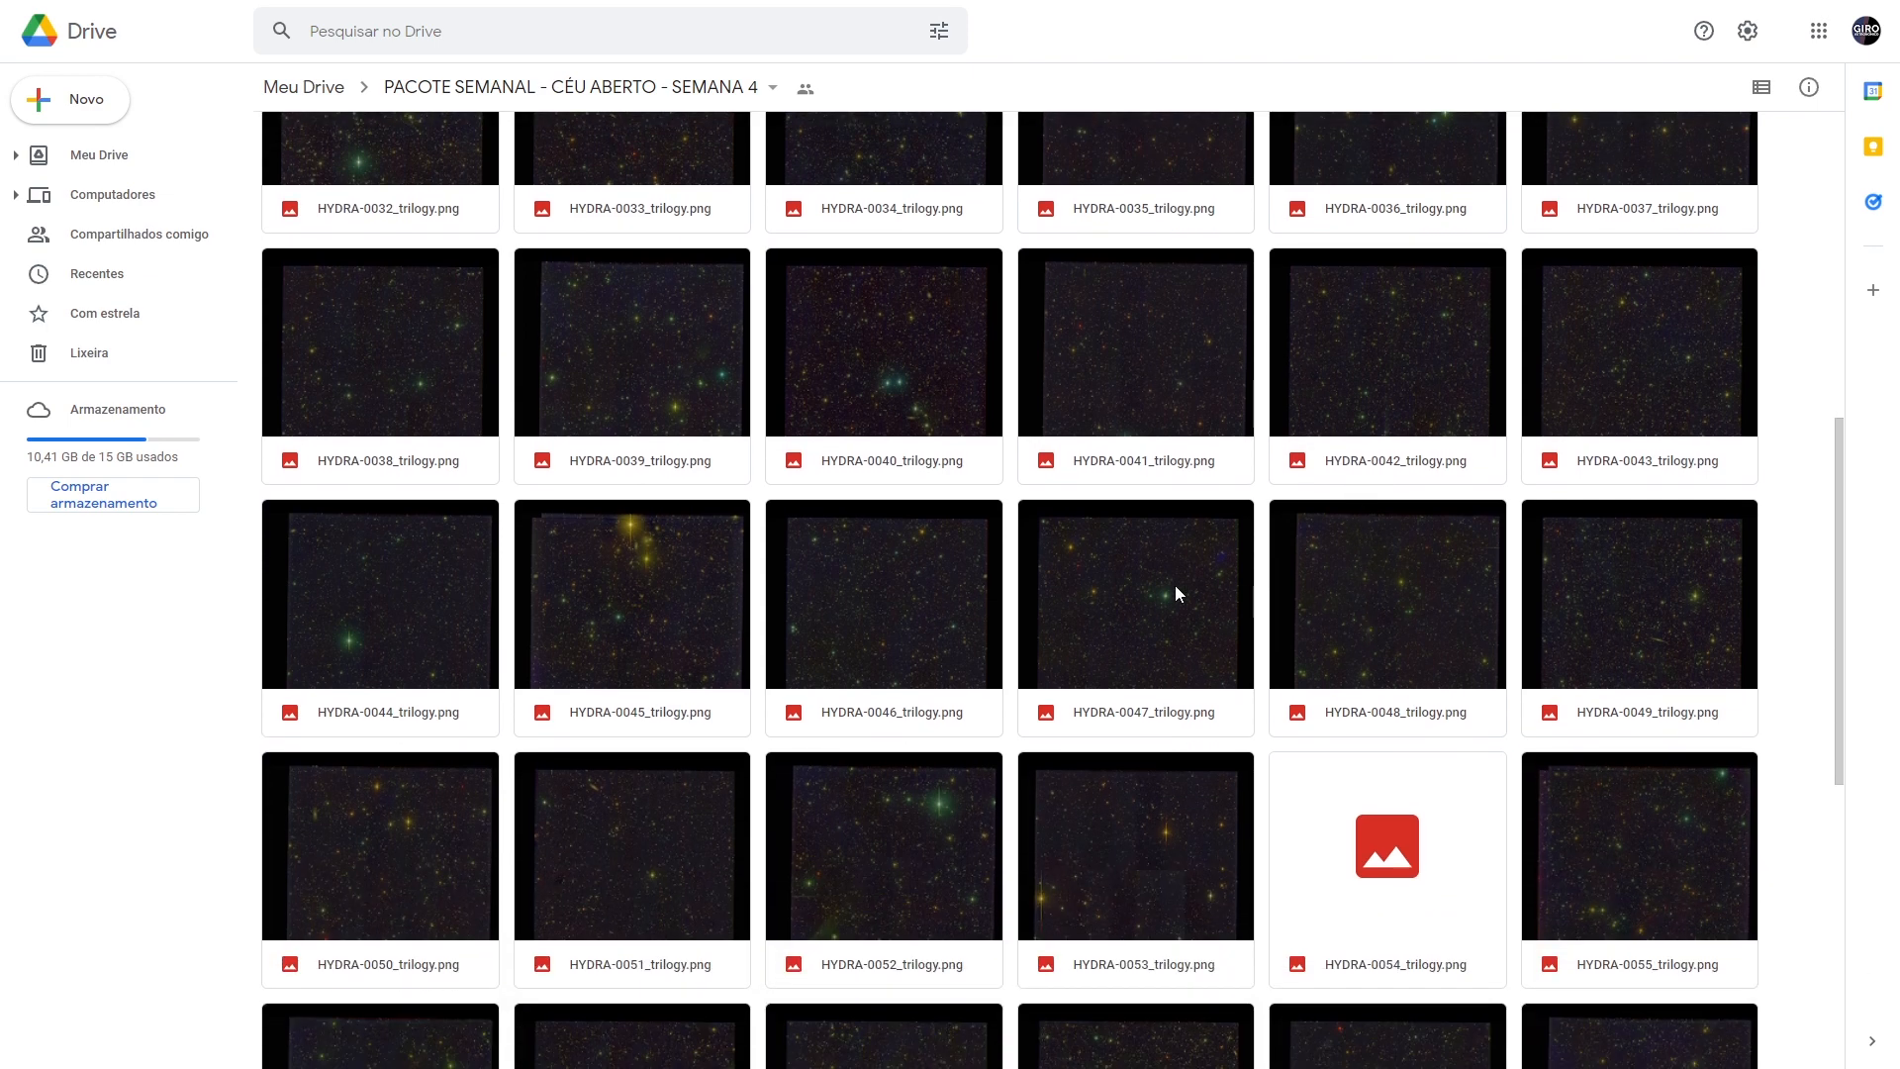
scroll(1022, 584, "down", 3)
scroll(400, 565, "down", 4)
double_click(863, 655)
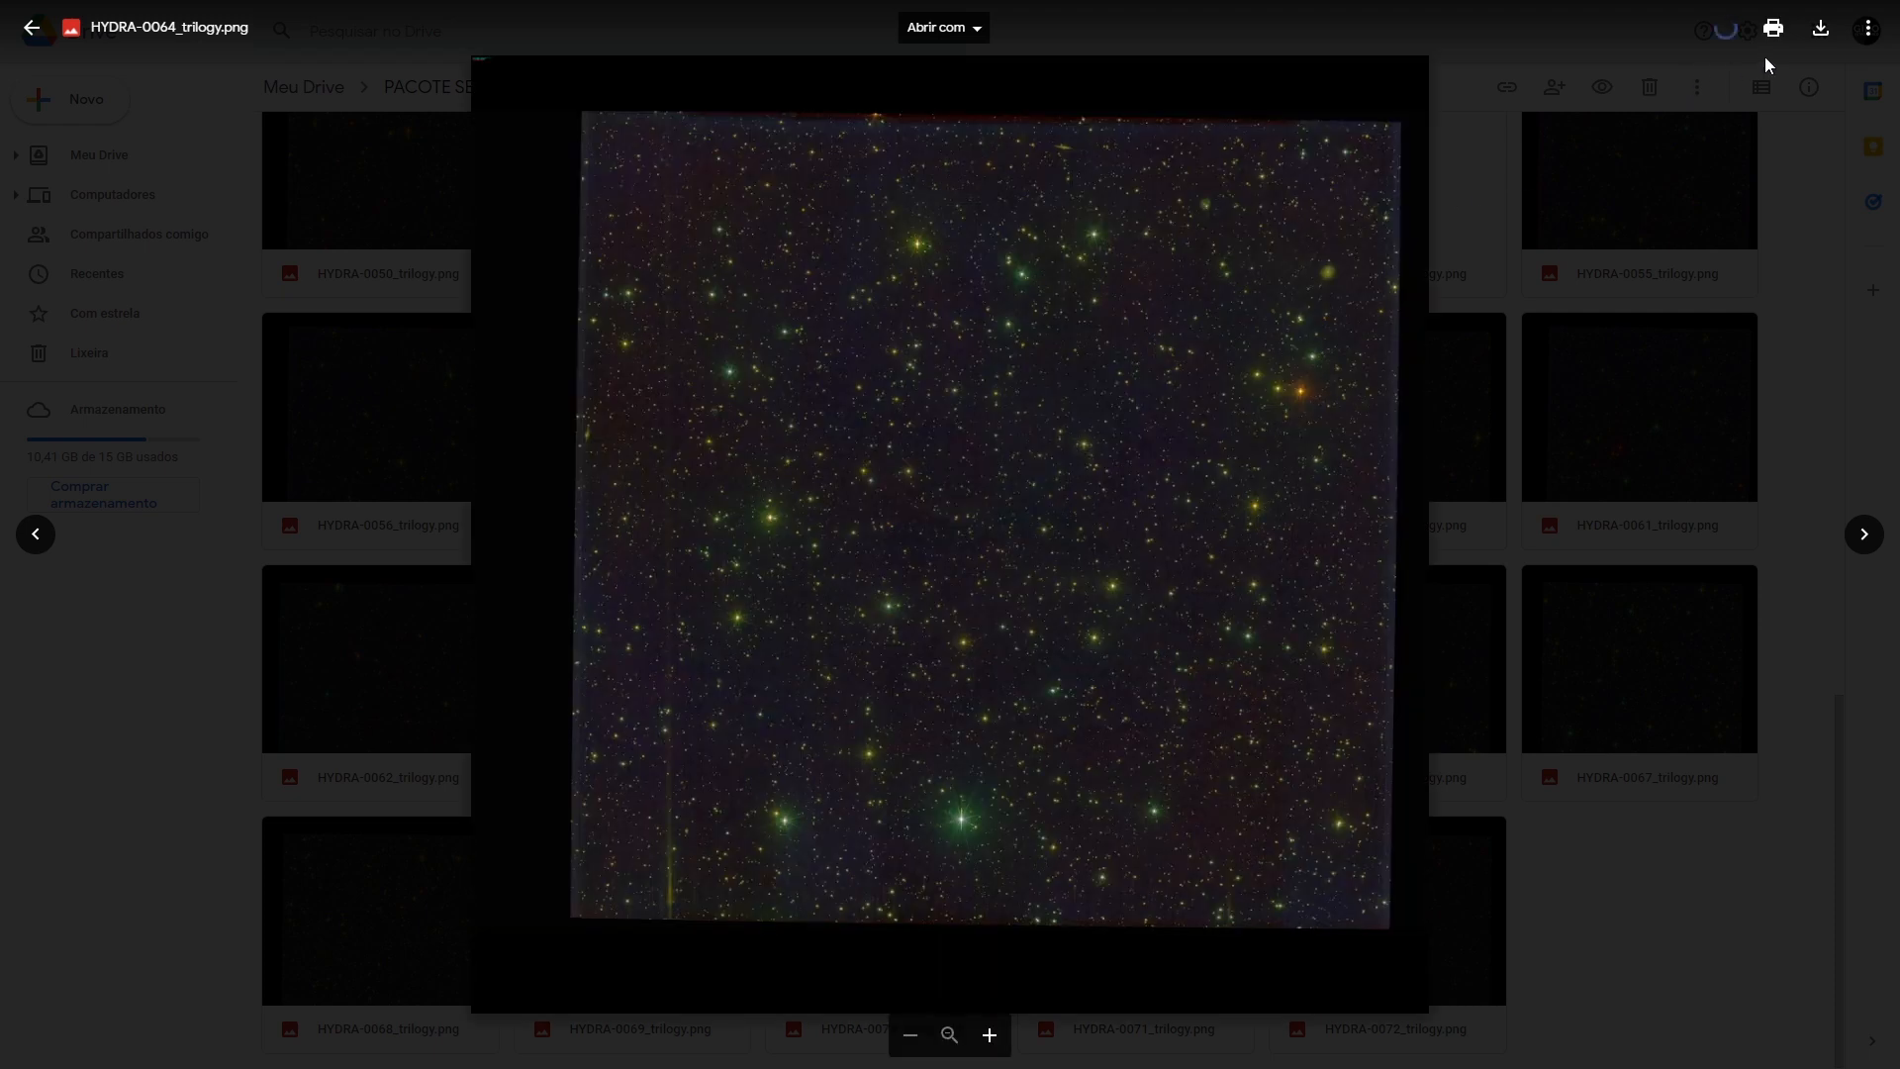
left_click(1820, 30)
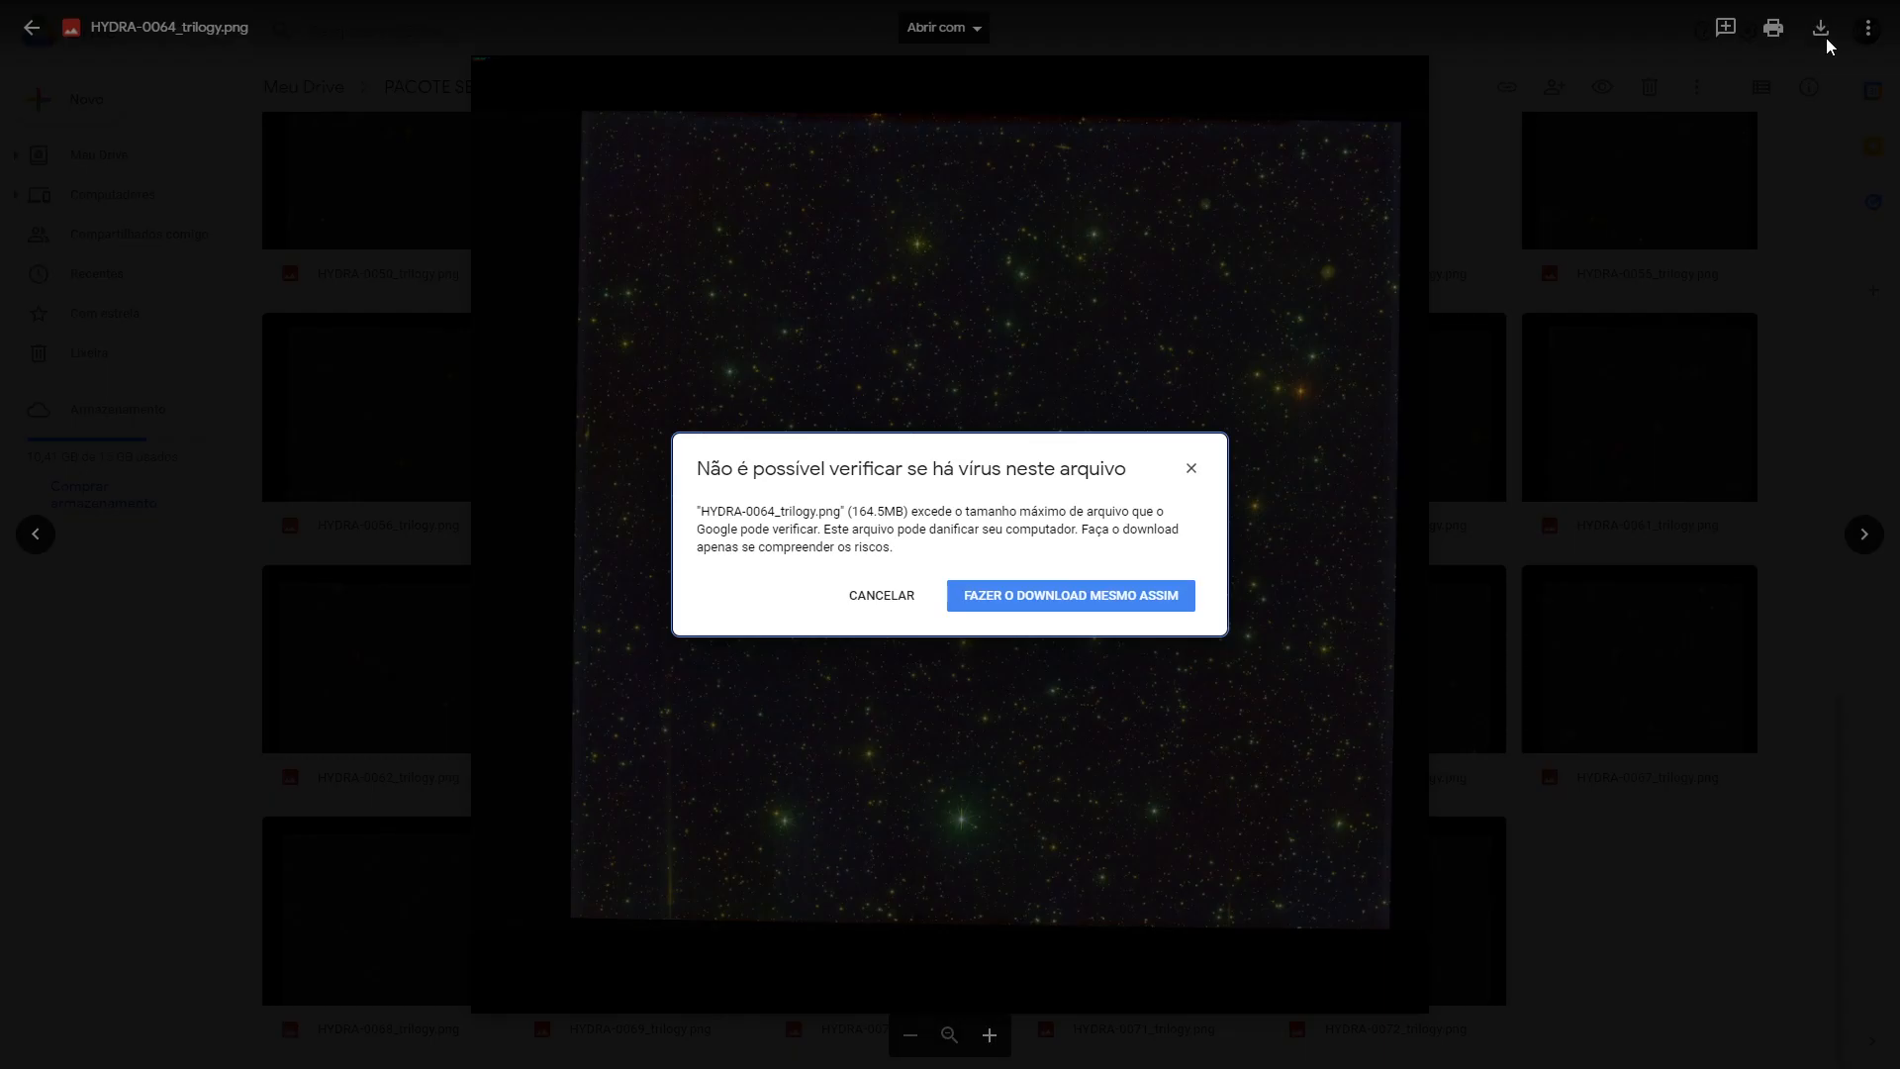
left_click(1054, 600)
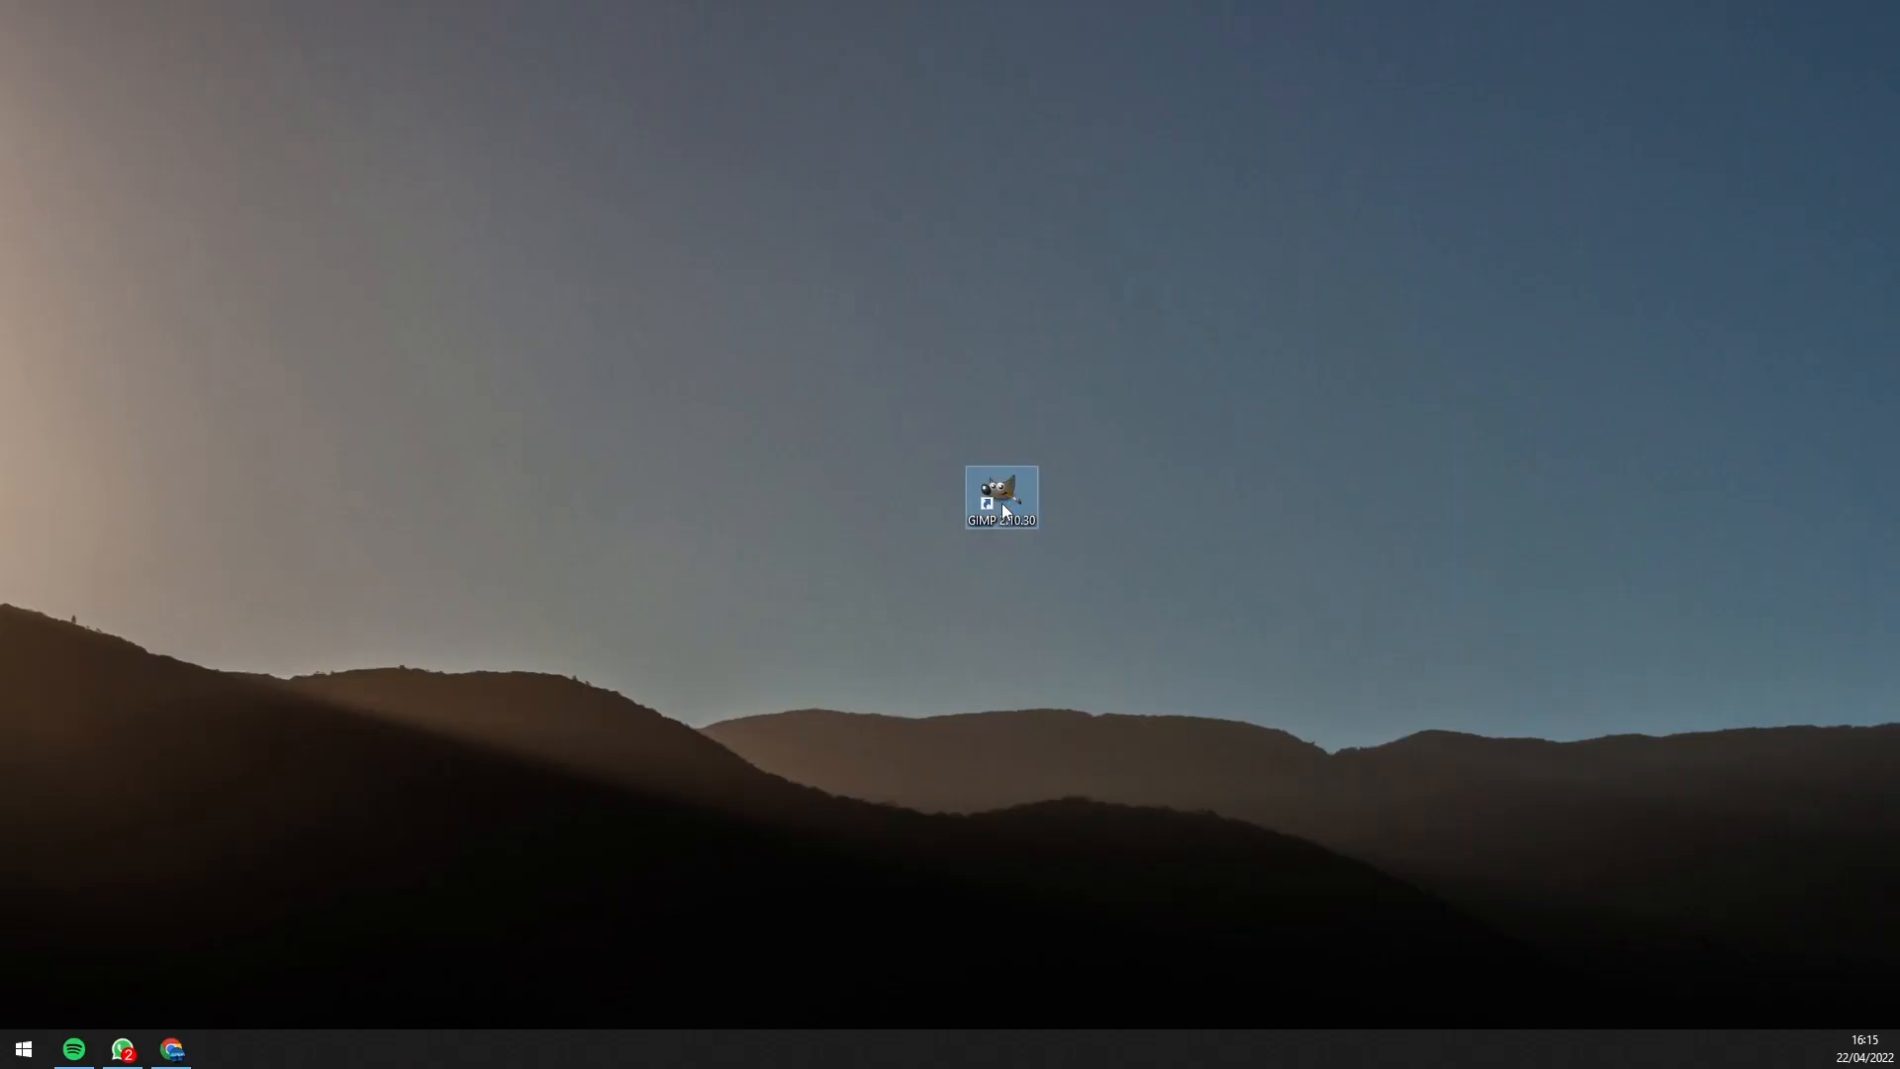
- Launch GIMP from the desktop and open Pictures/HYDRA-0064_trilogy.png via Arquivo > Abrir
double_click(1001, 500)
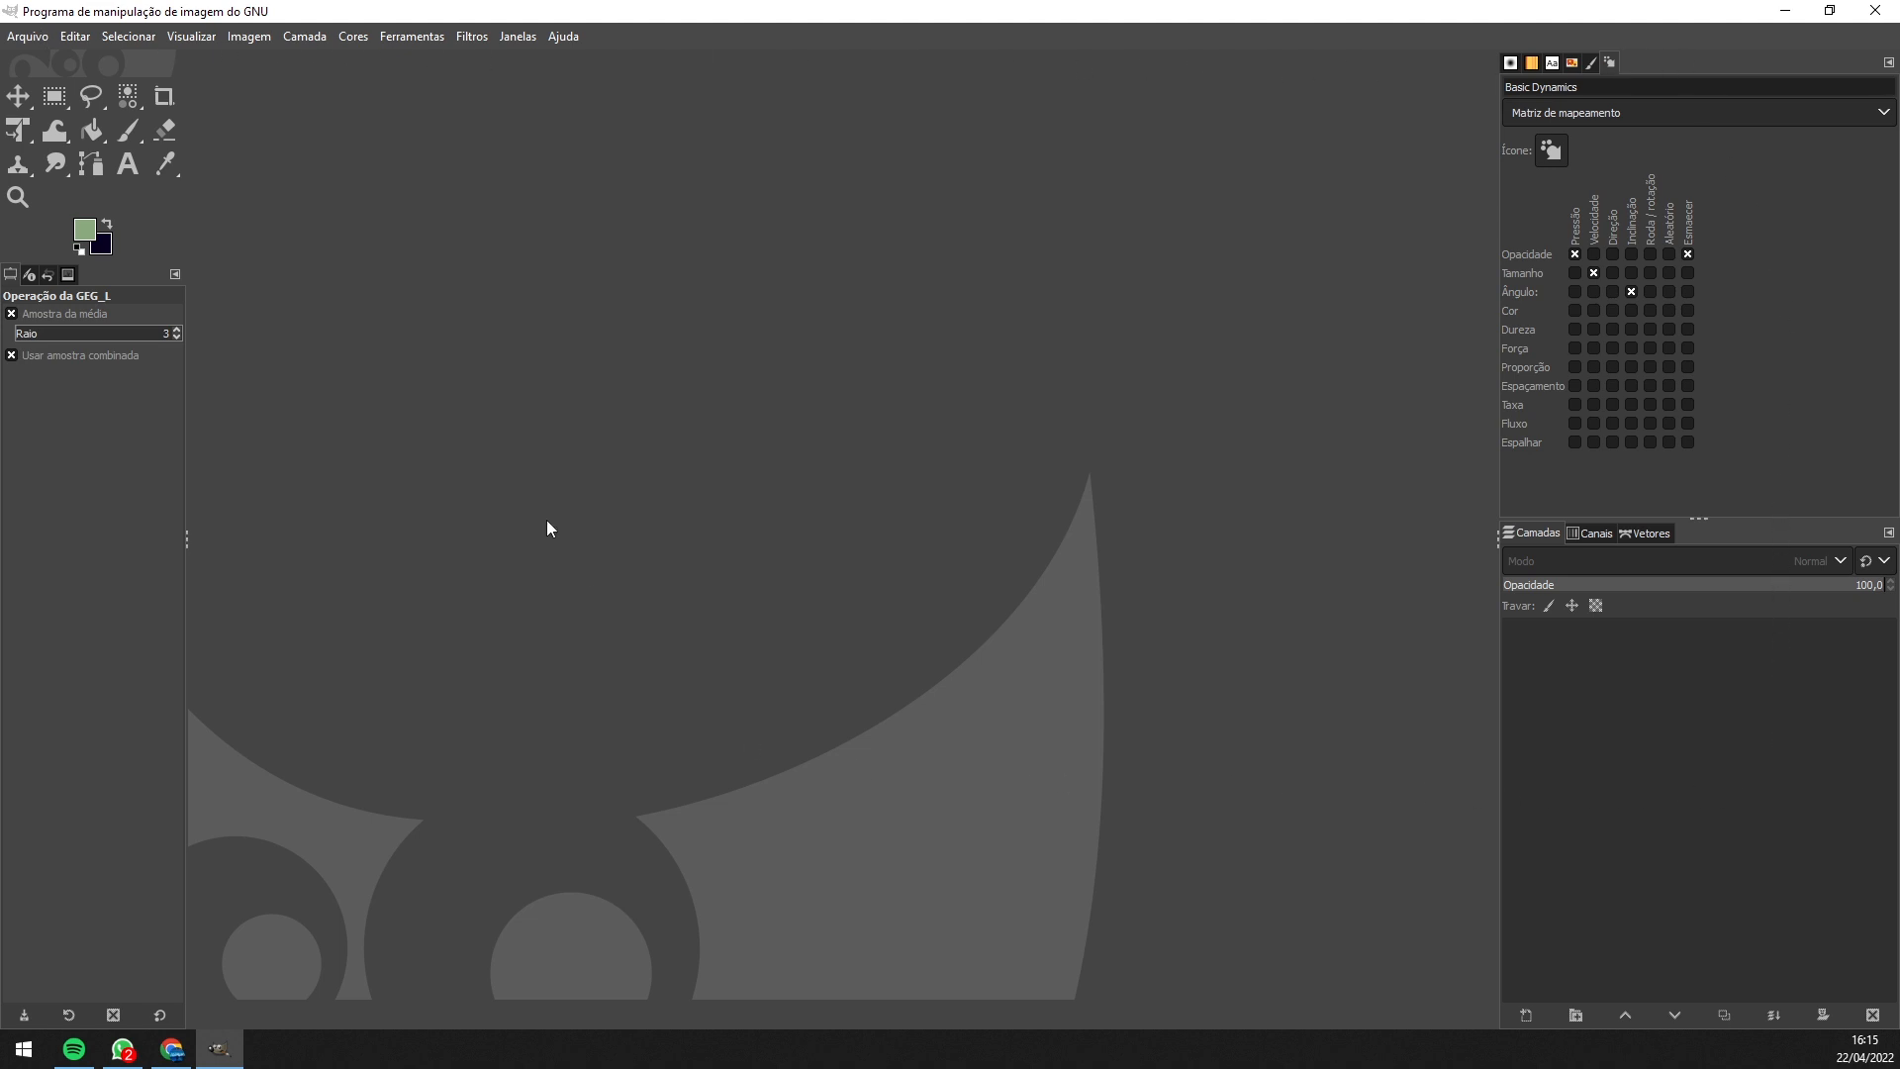
left_click(30, 38)
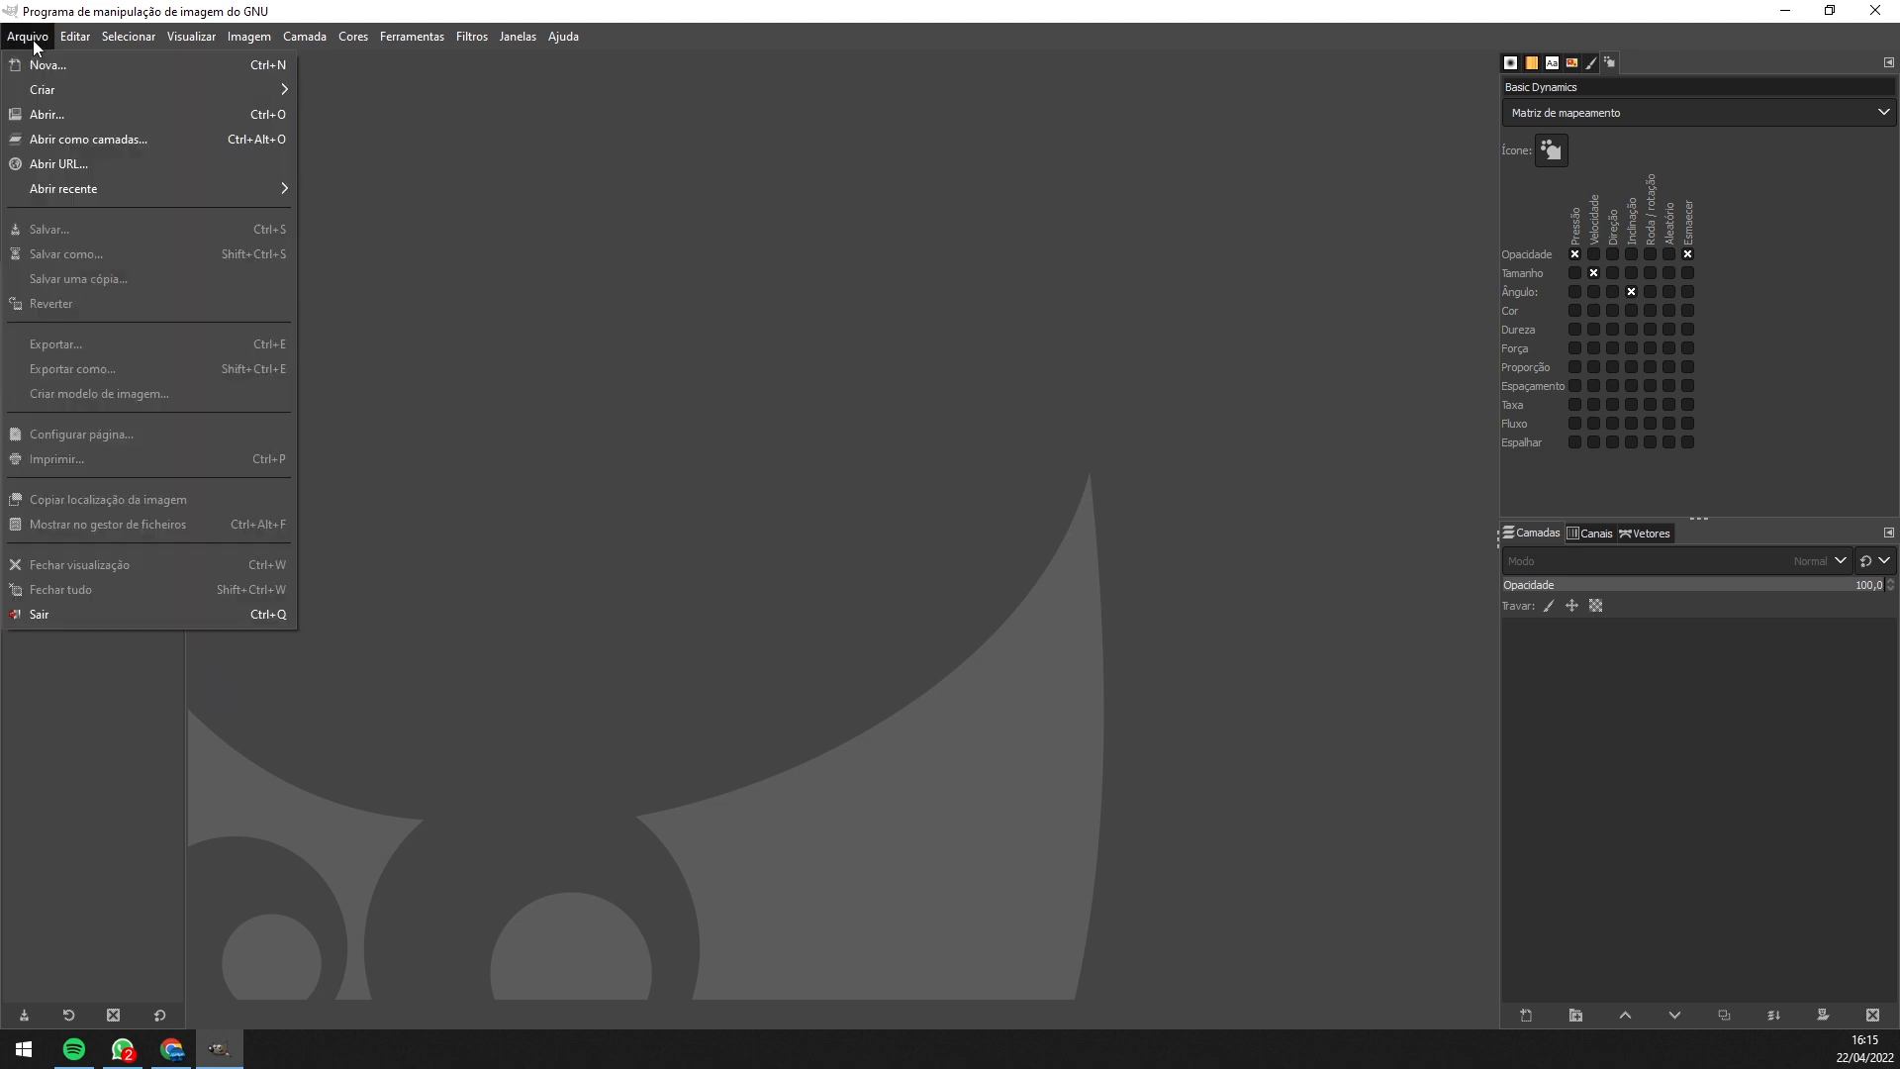
left_click(47, 116)
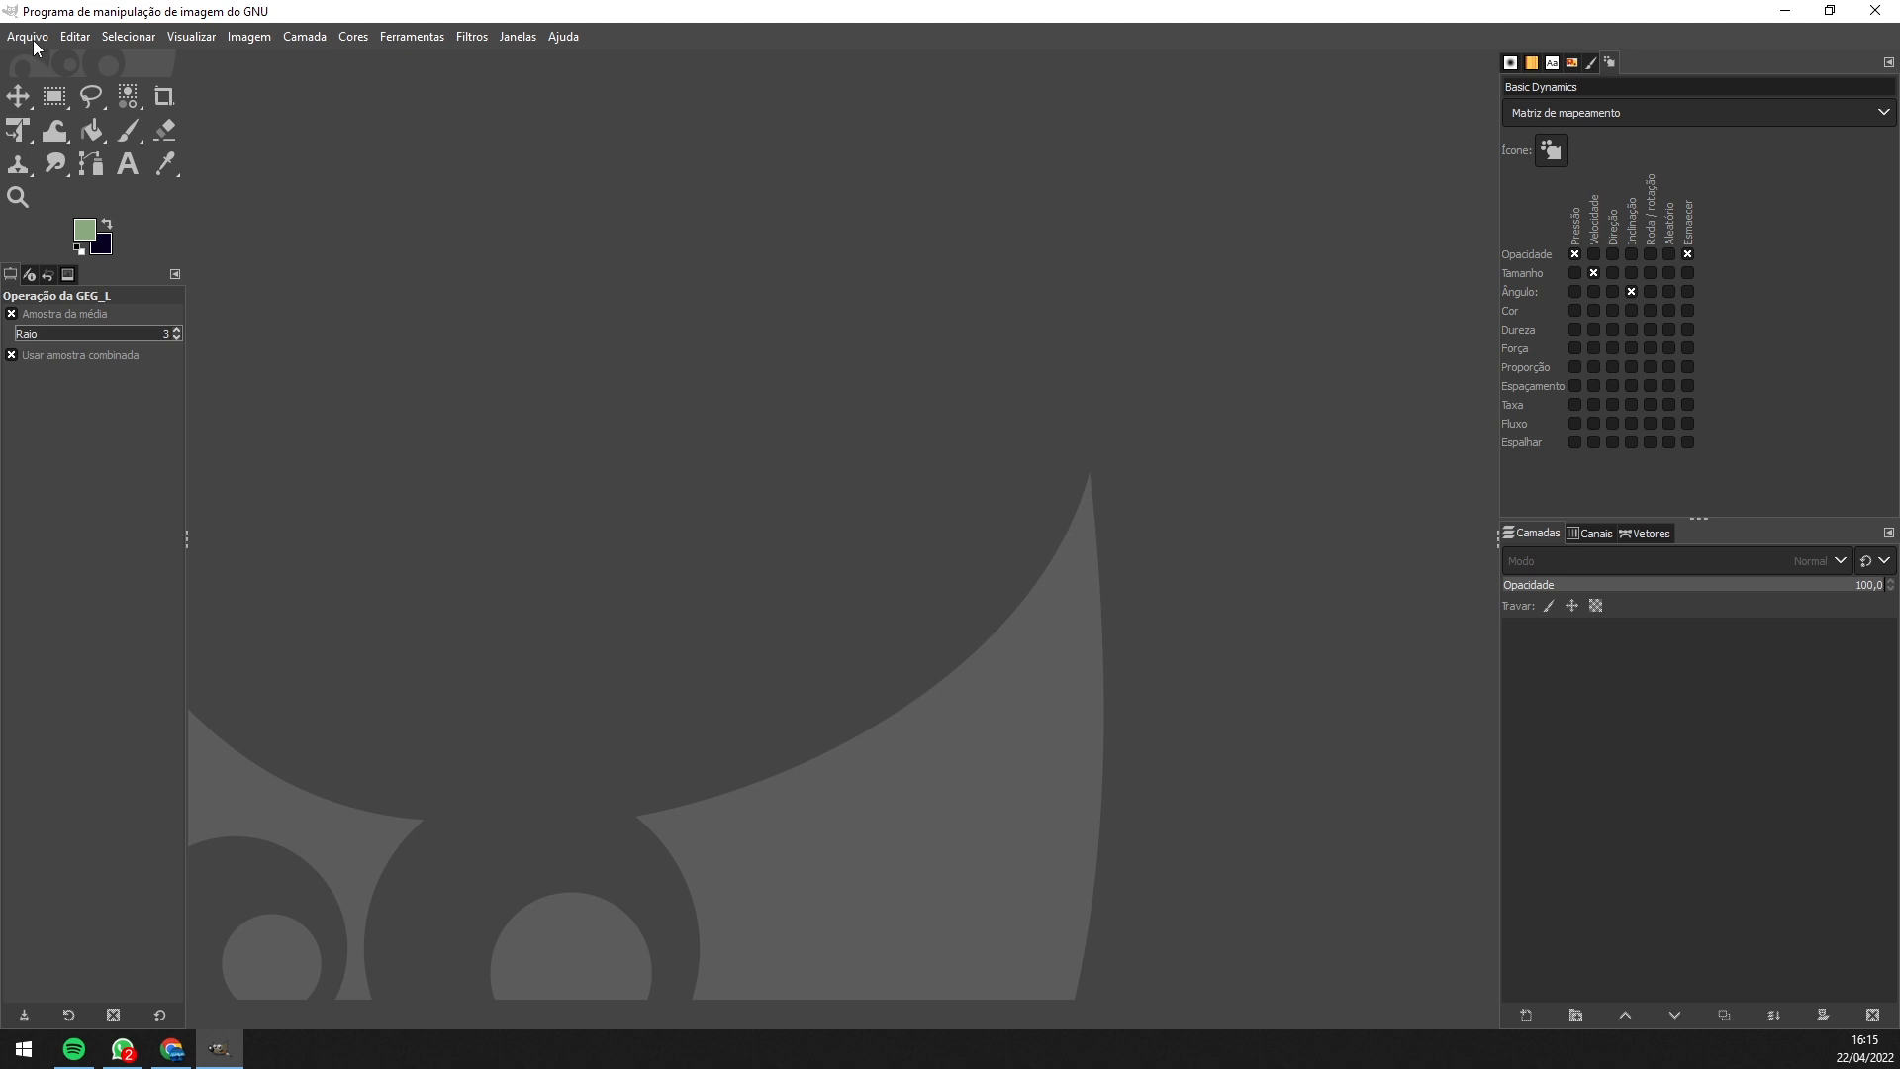
left_click(32, 40)
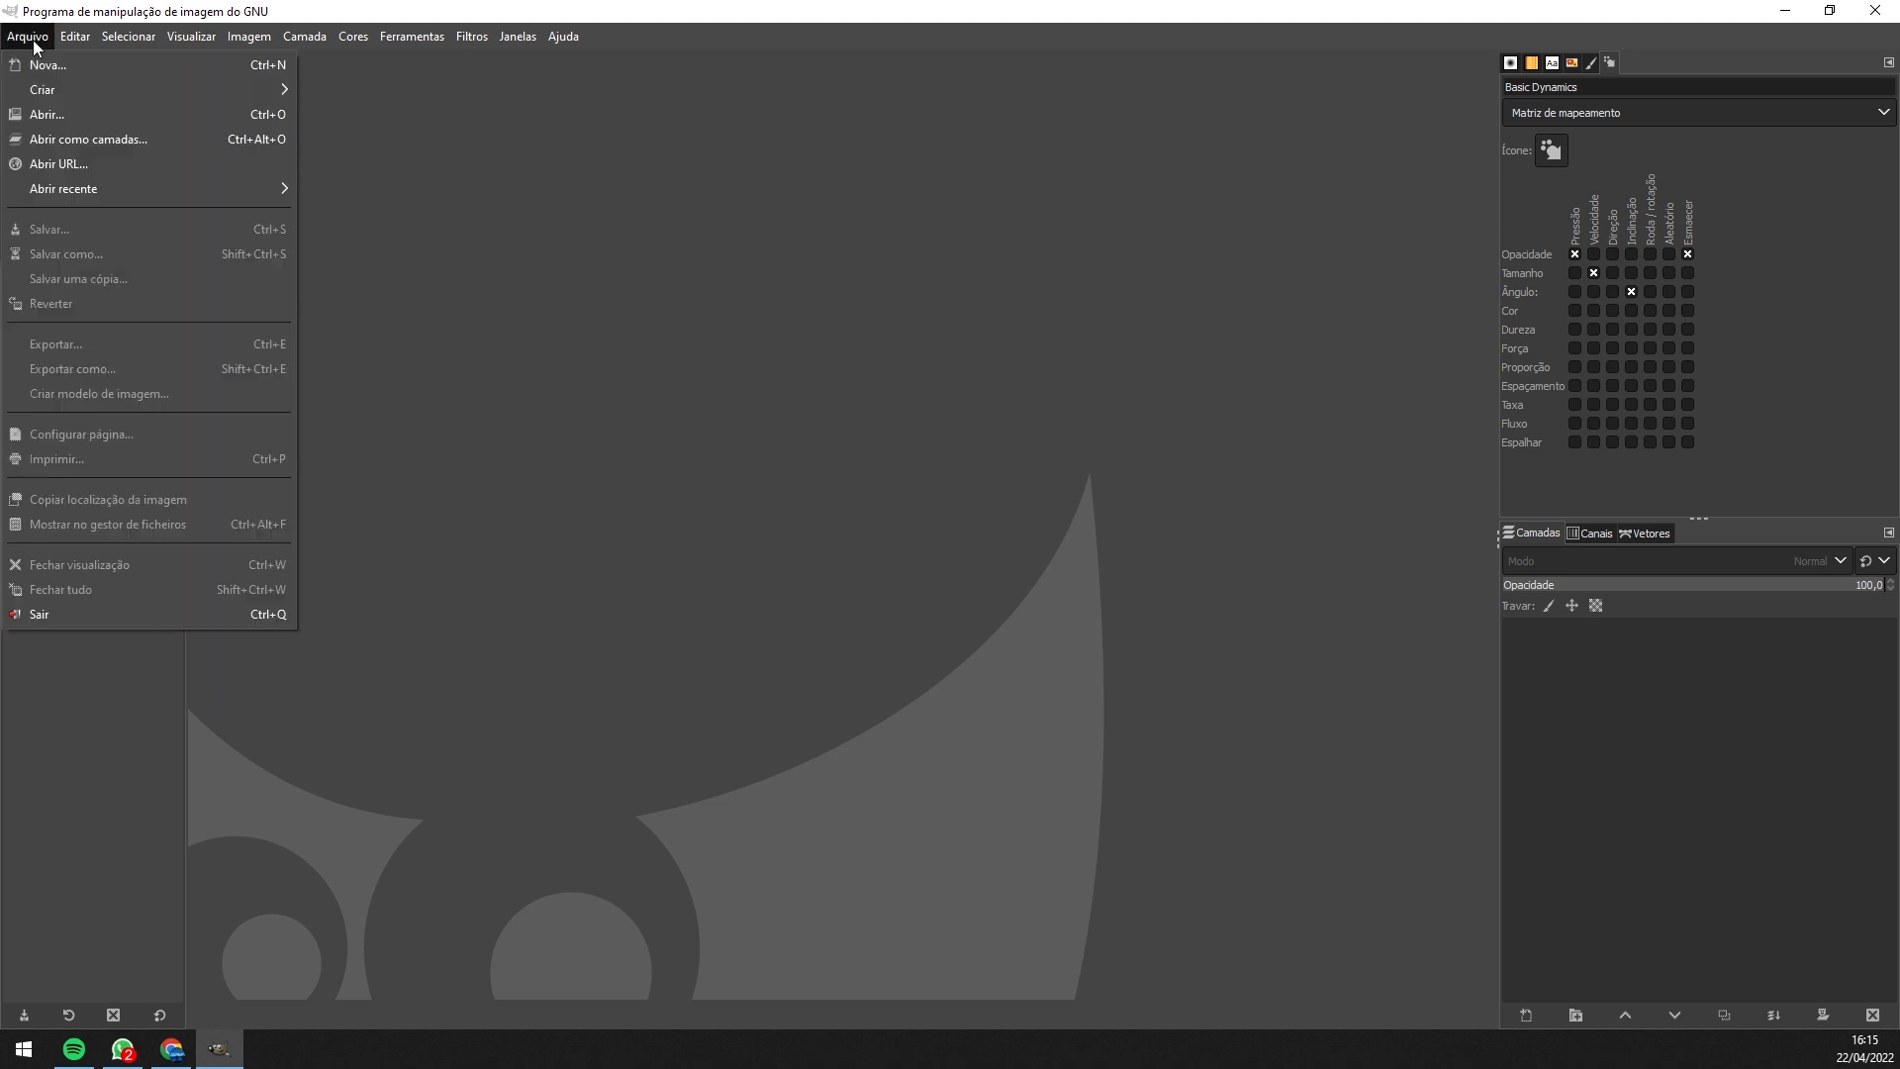
left_click(48, 115)
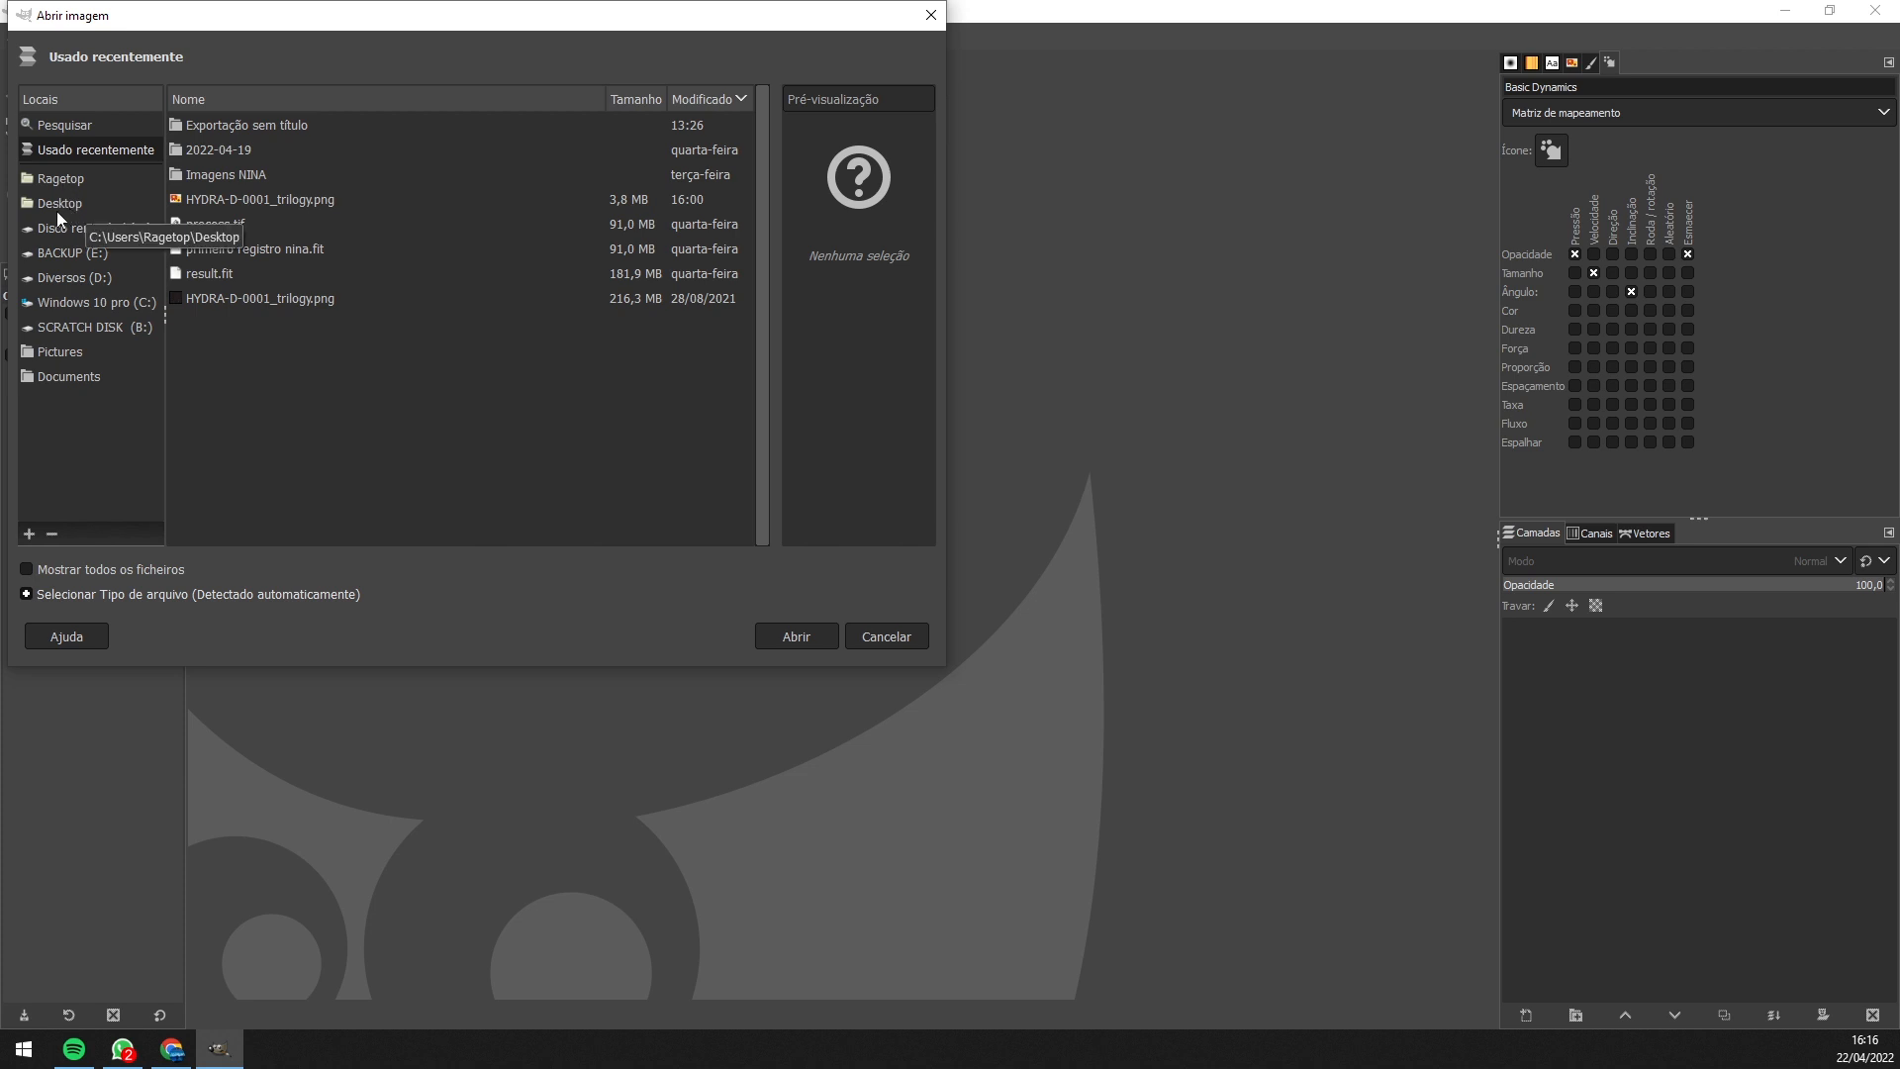
left_click(59, 351)
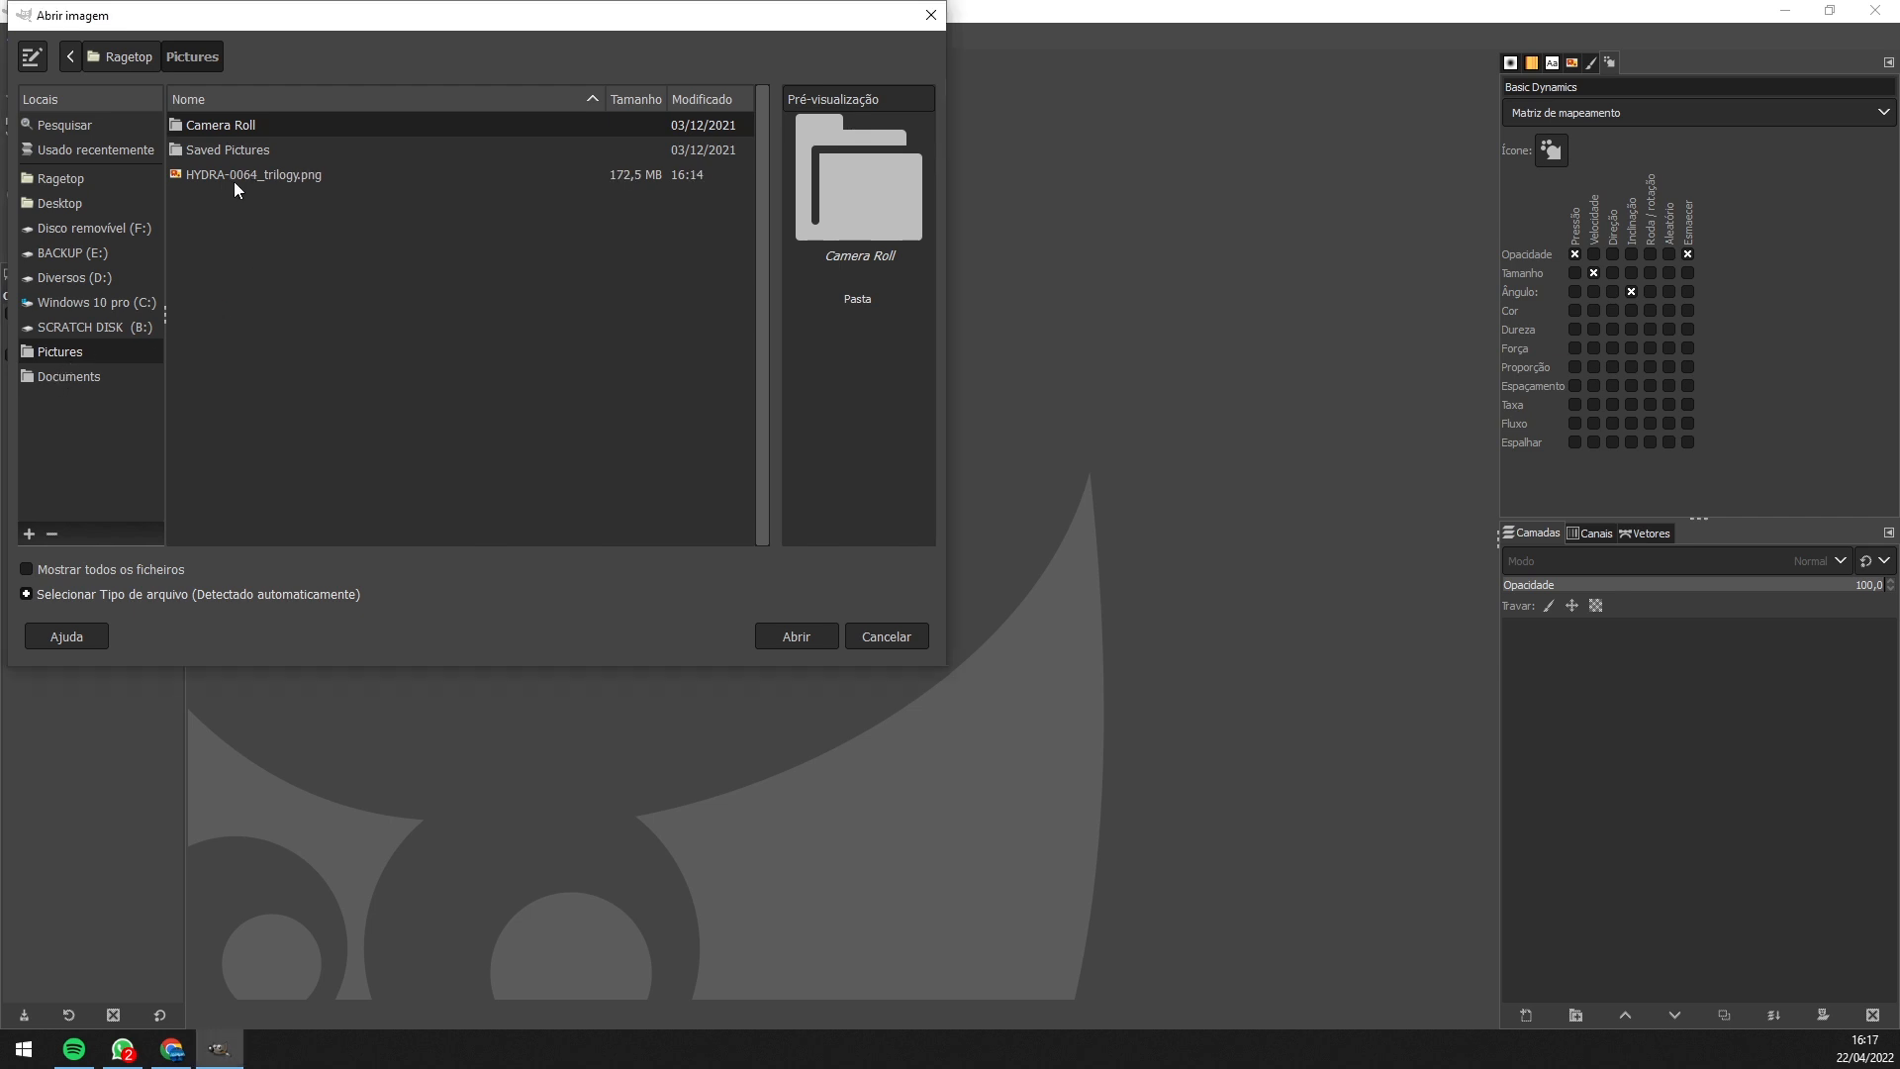
double_click(233, 176)
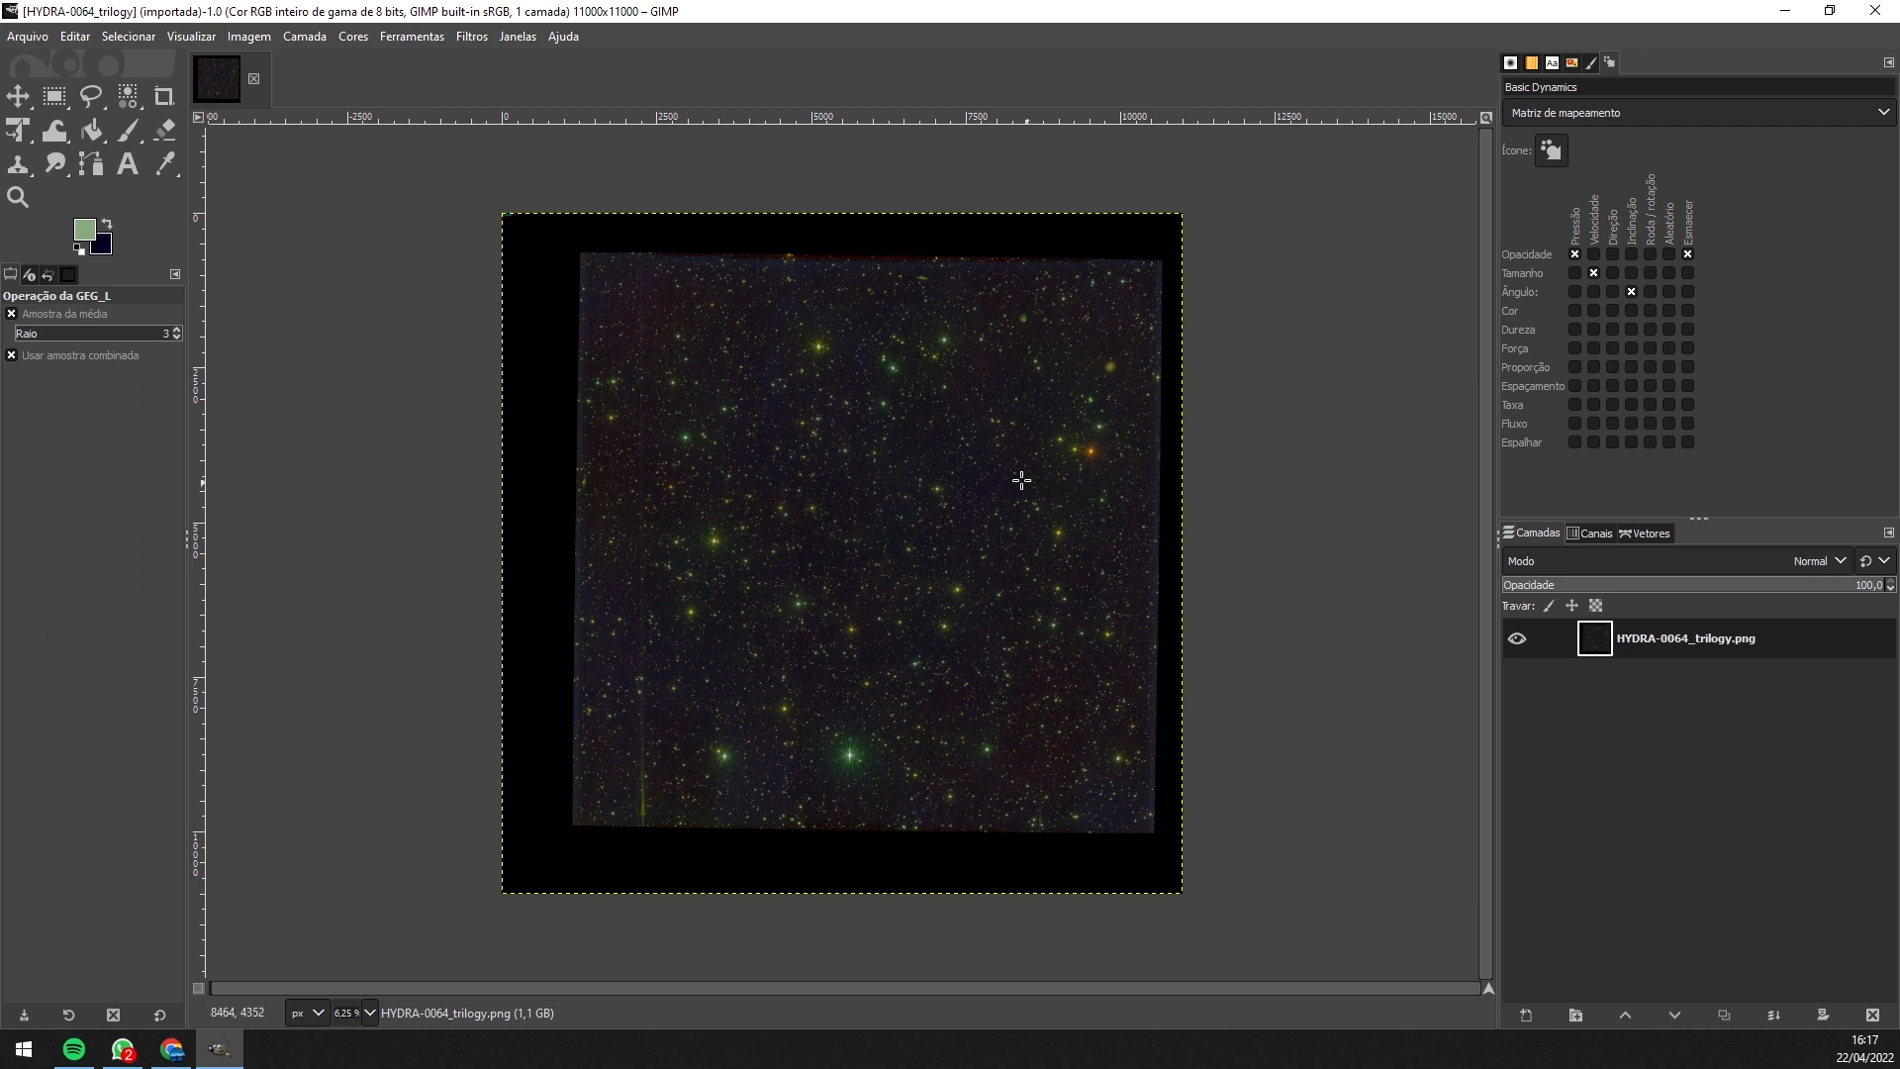
- Turn off Show Layer Boundary and Show Rulers in the View menu
left_click(172, 39)
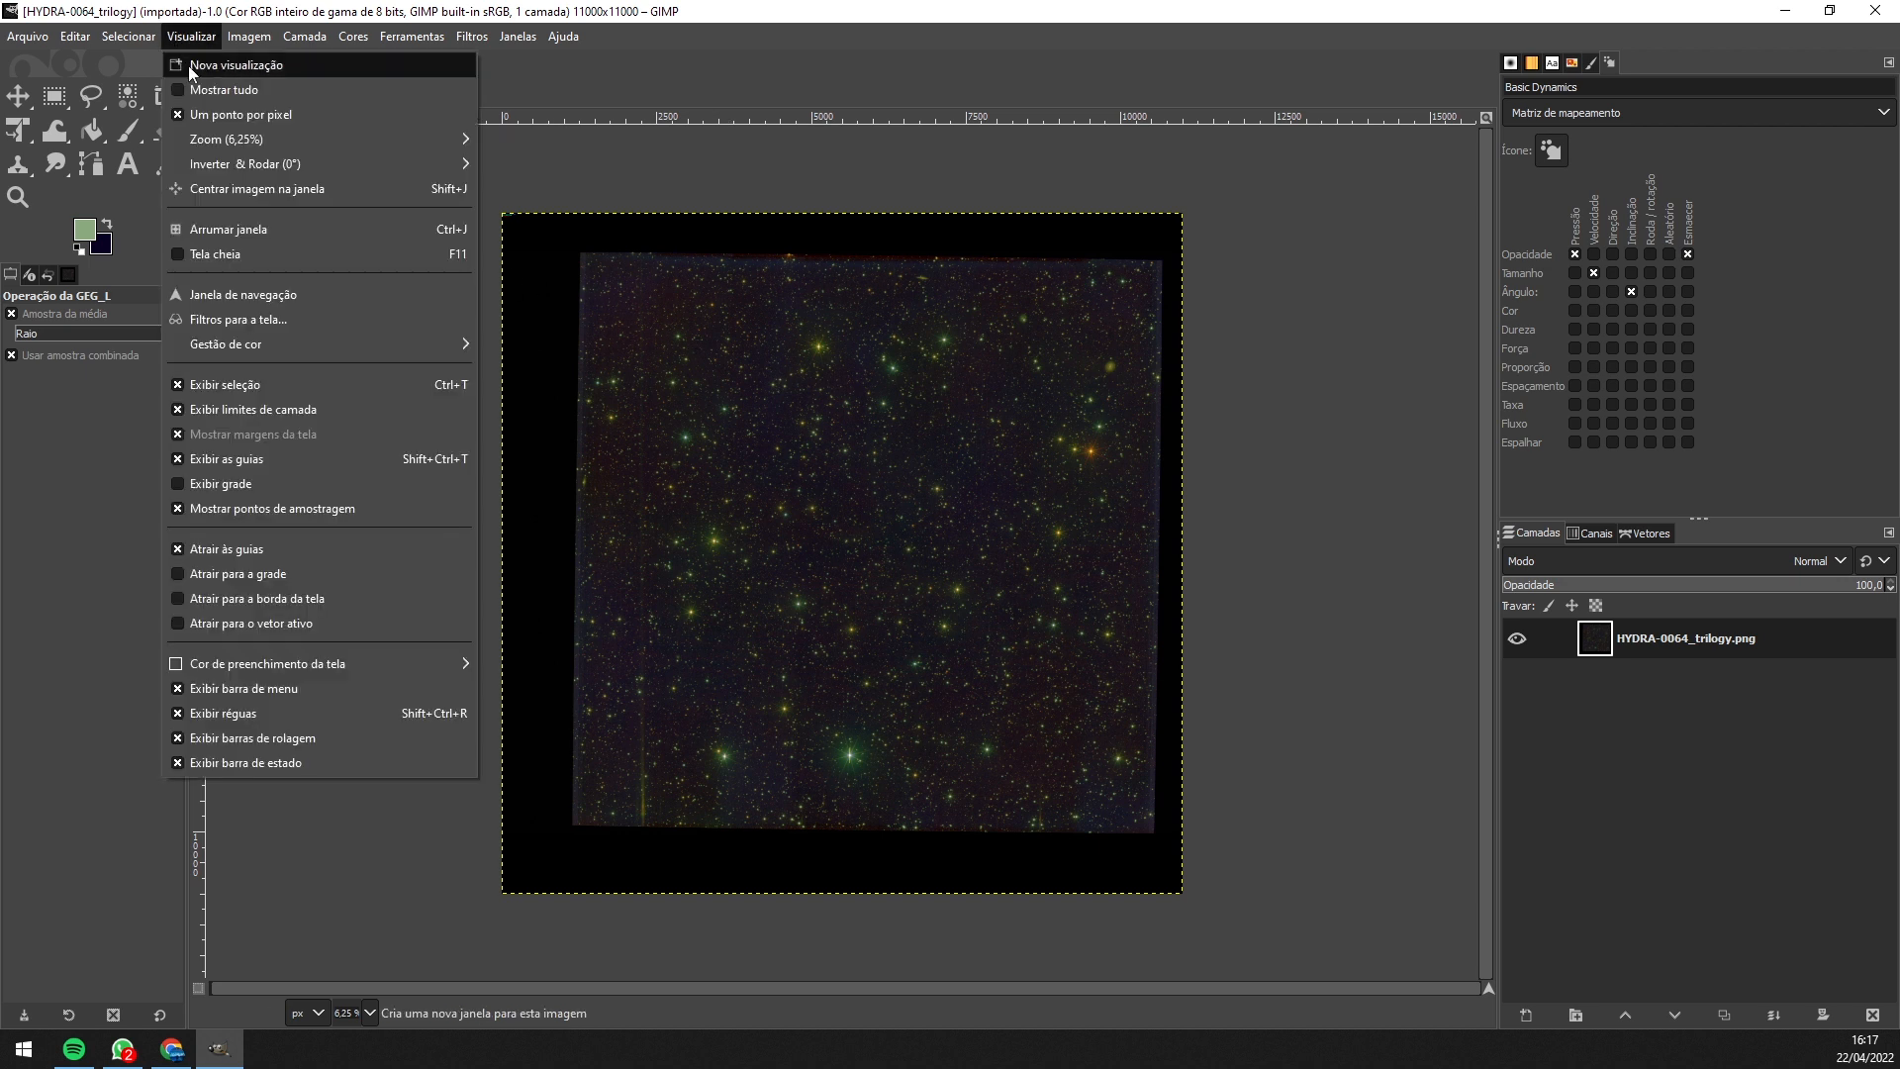
left_click(226, 409)
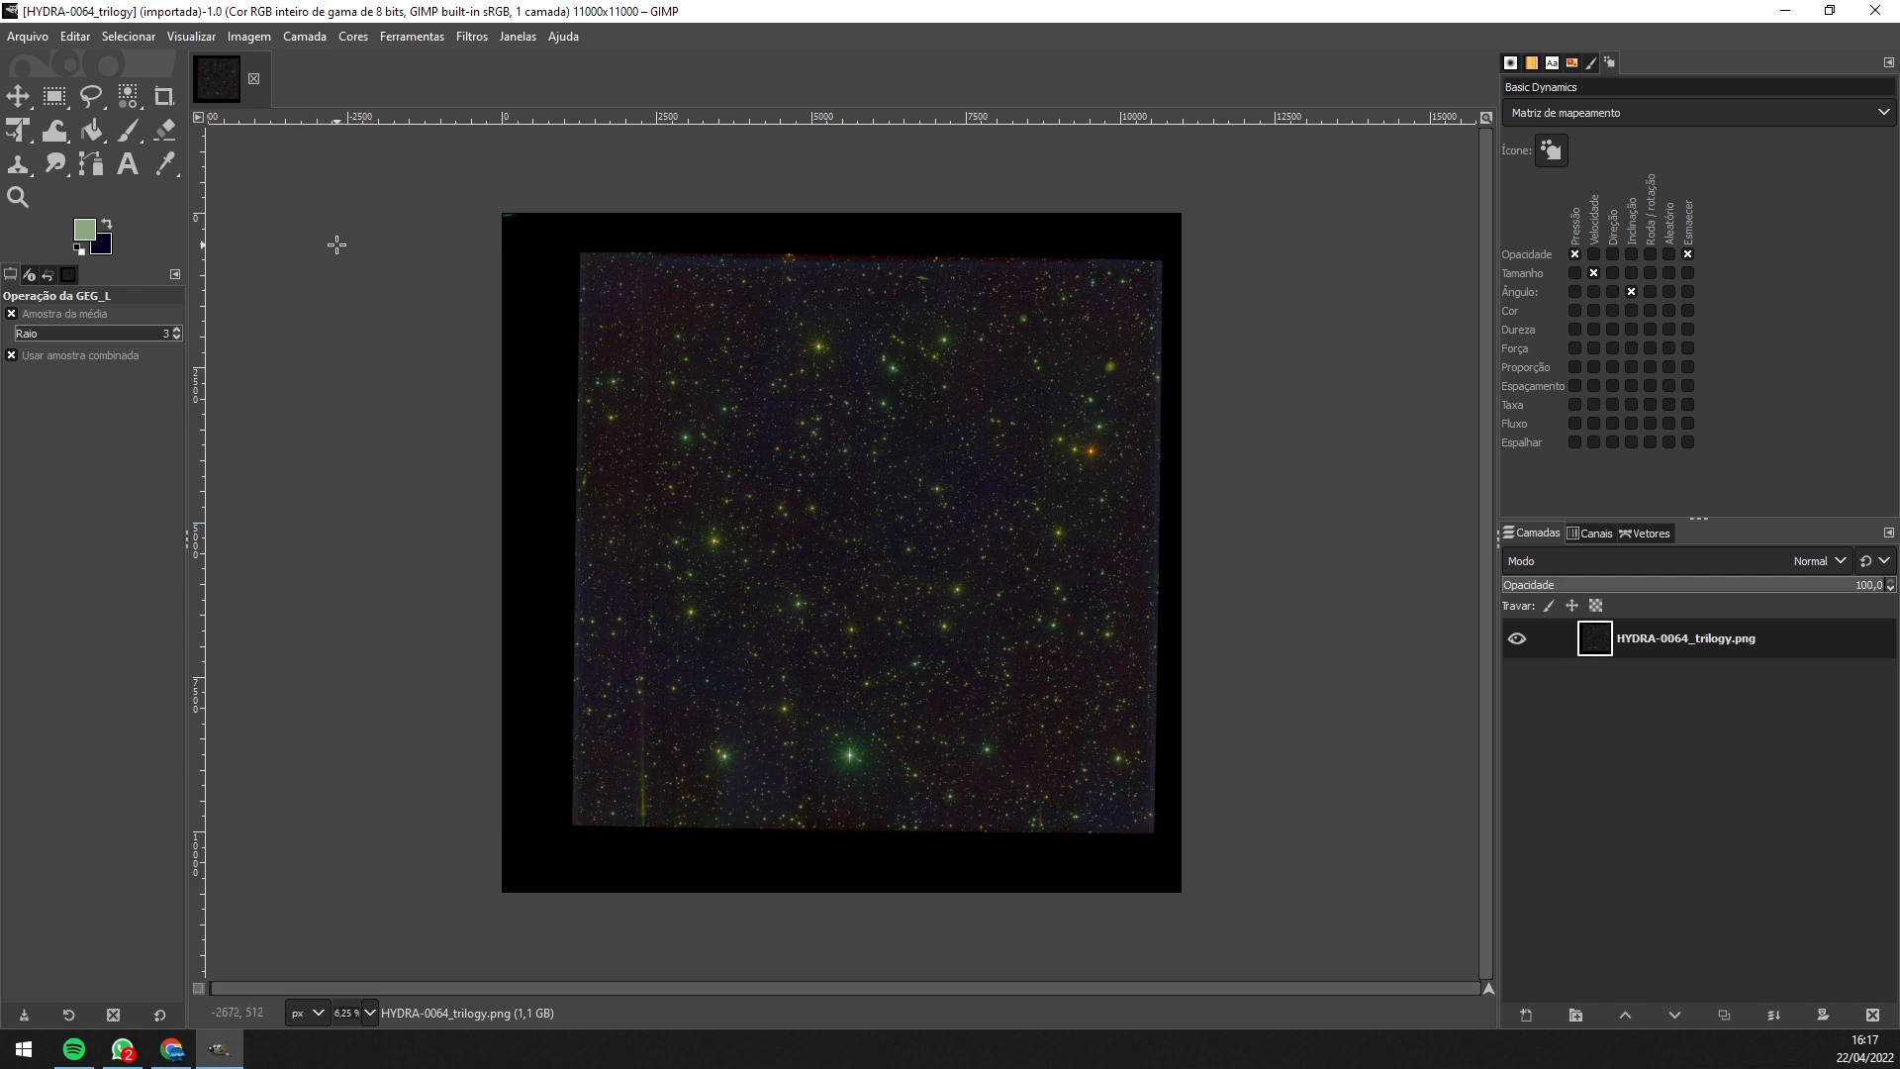
left_click(191, 35)
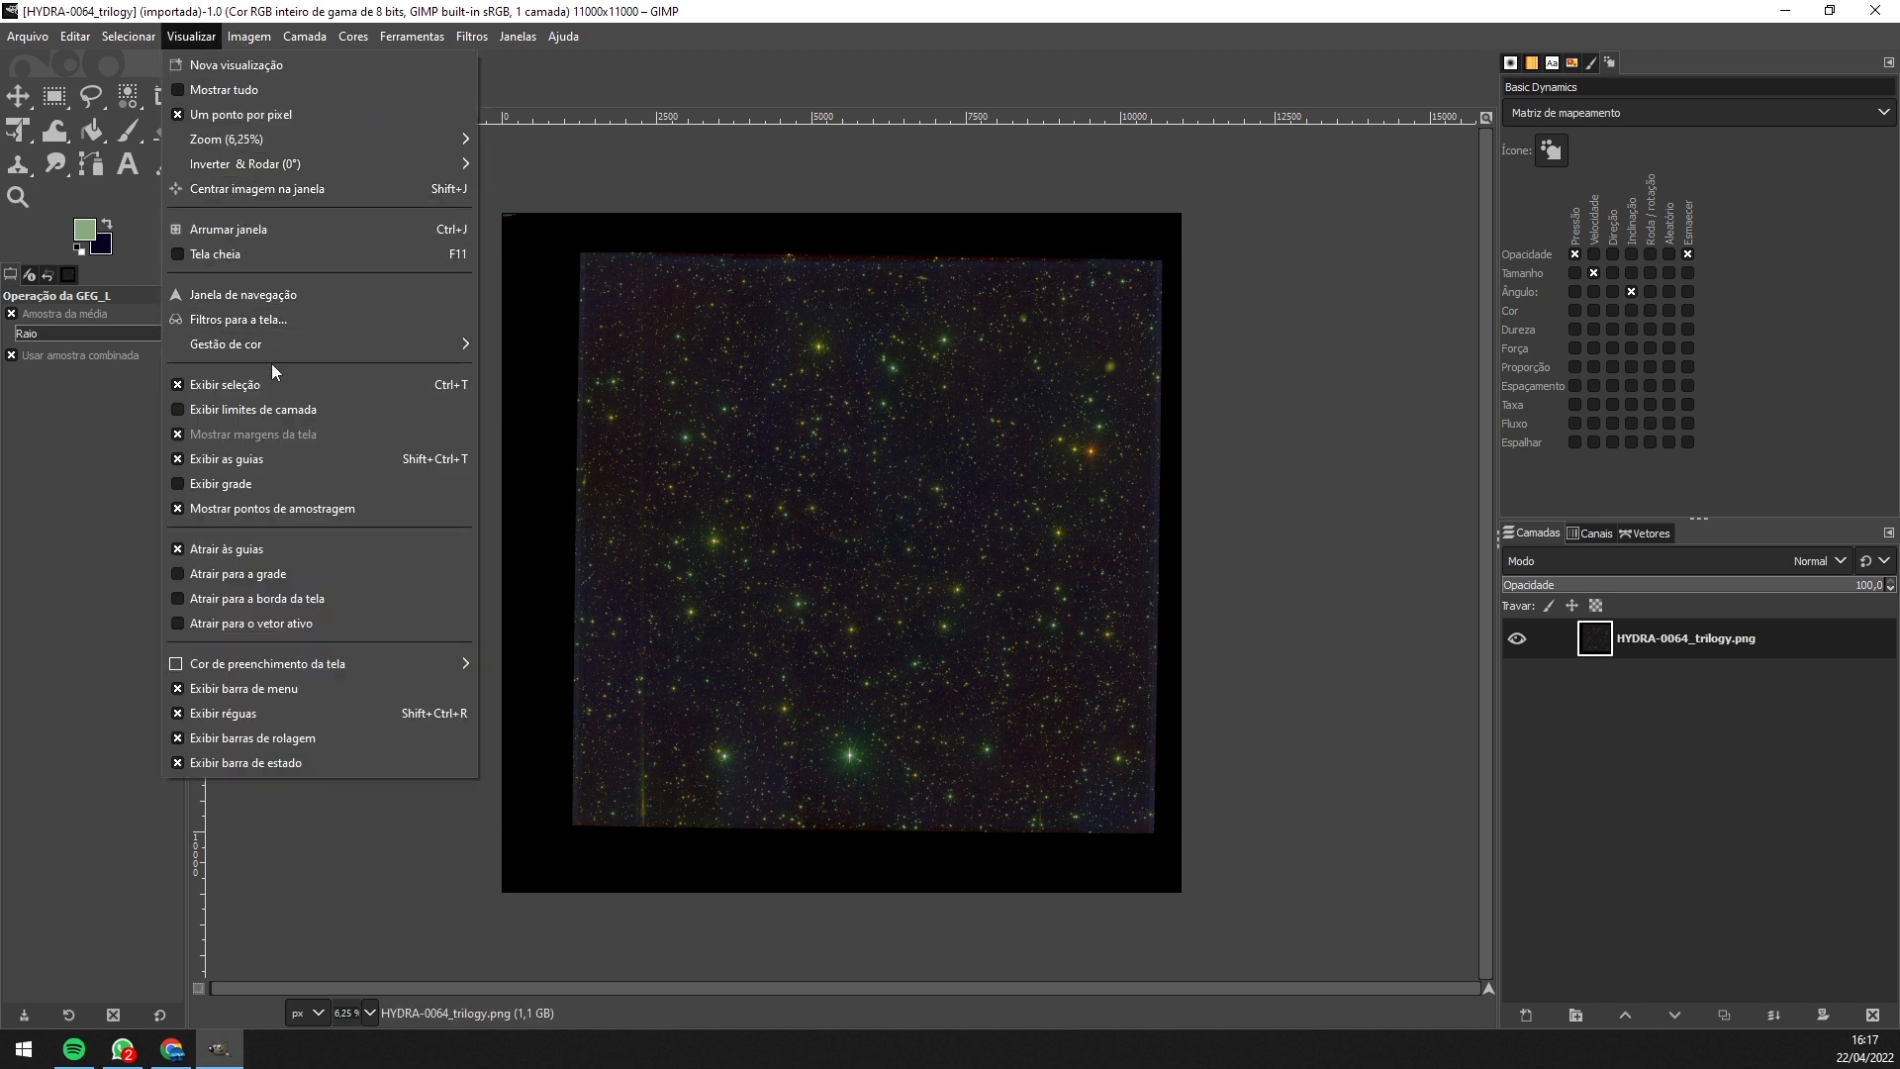
left_click(287, 714)
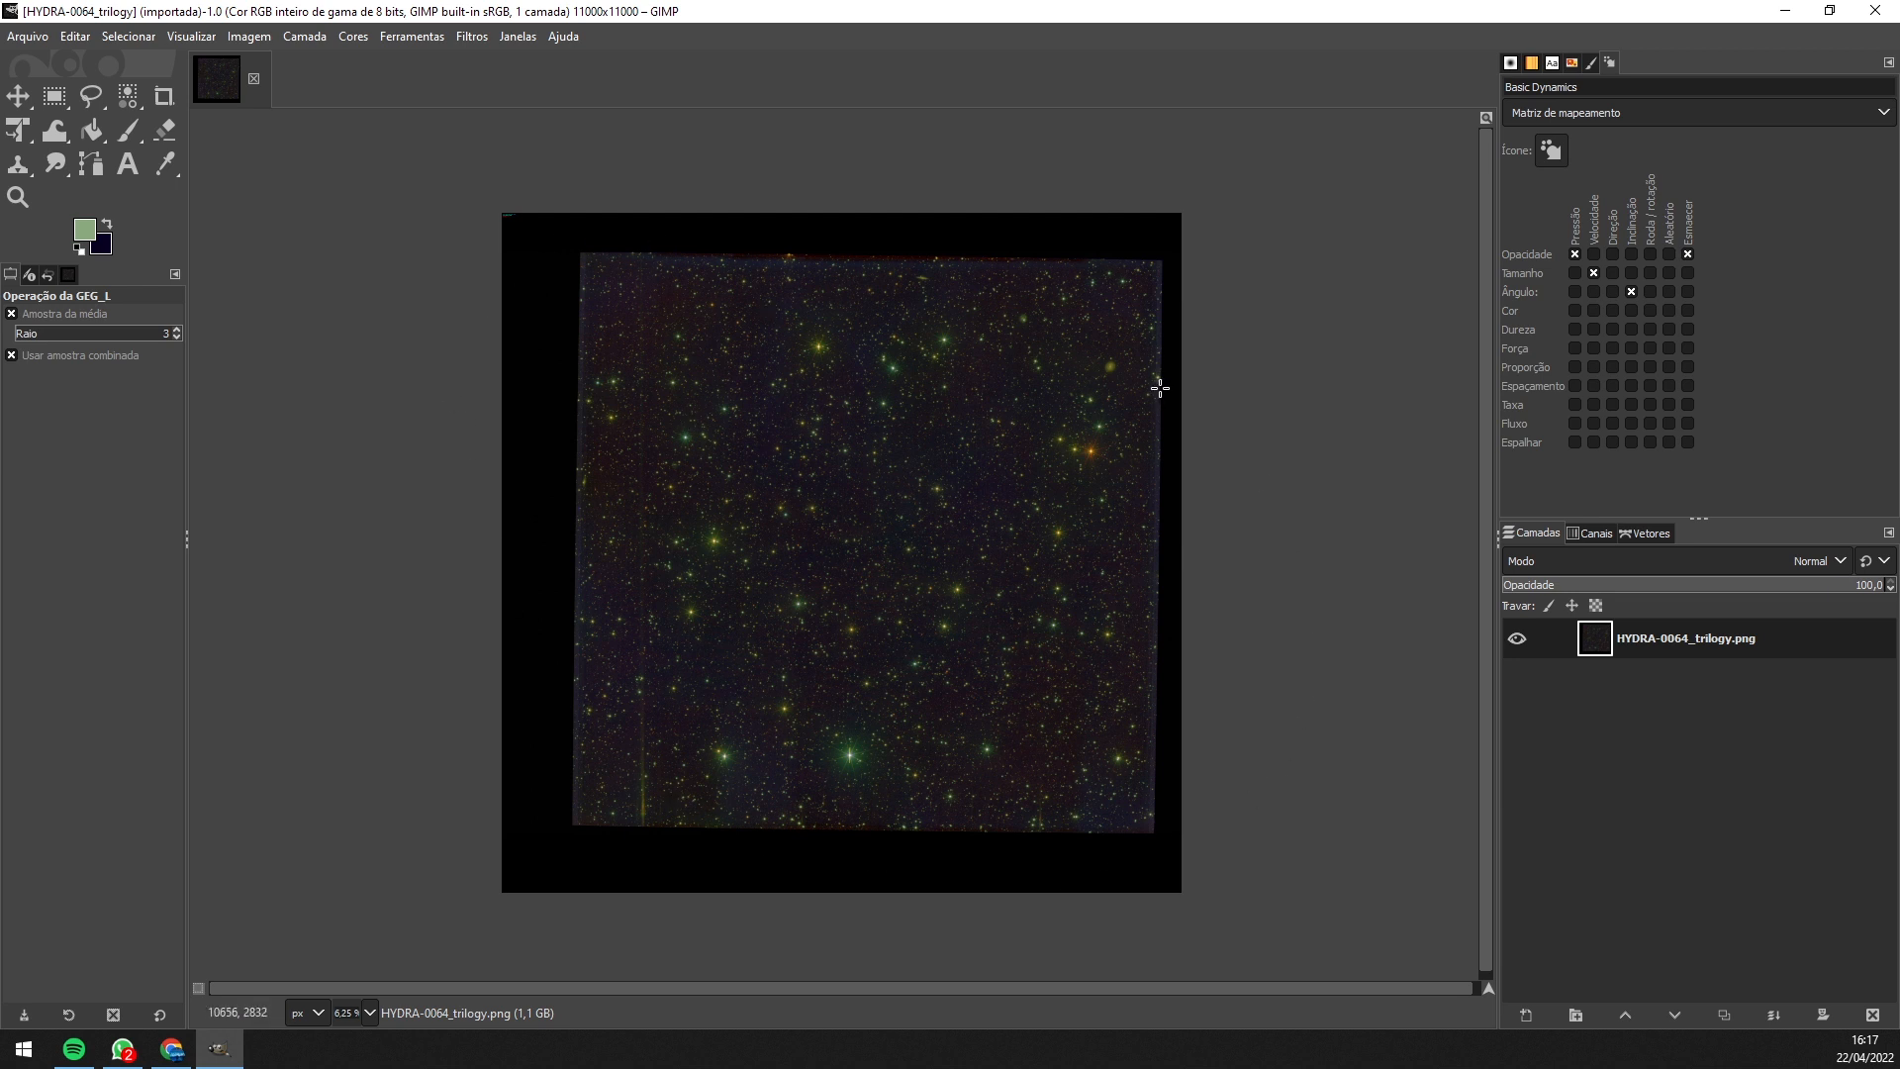
- Select the Crop tool and zoom in on the star field
left_click(164, 96)
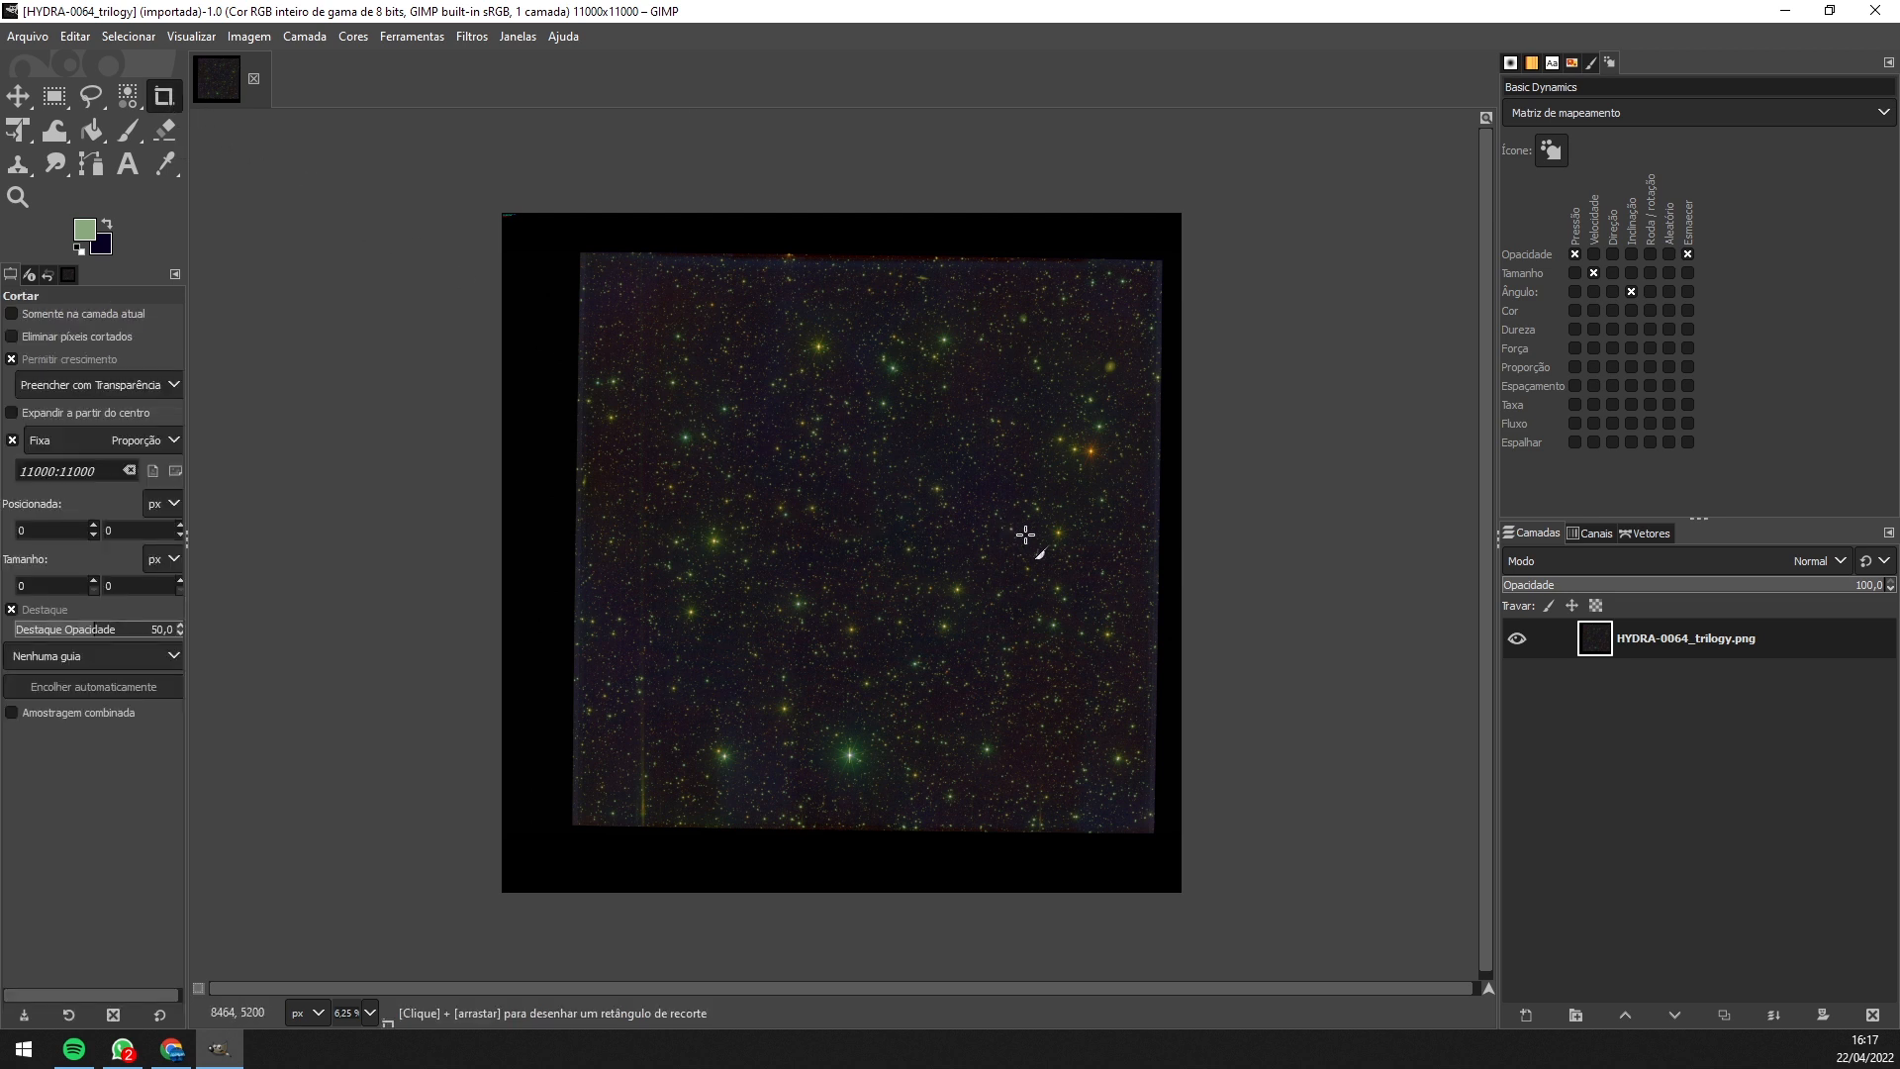
scroll(893, 522, "up", 2)
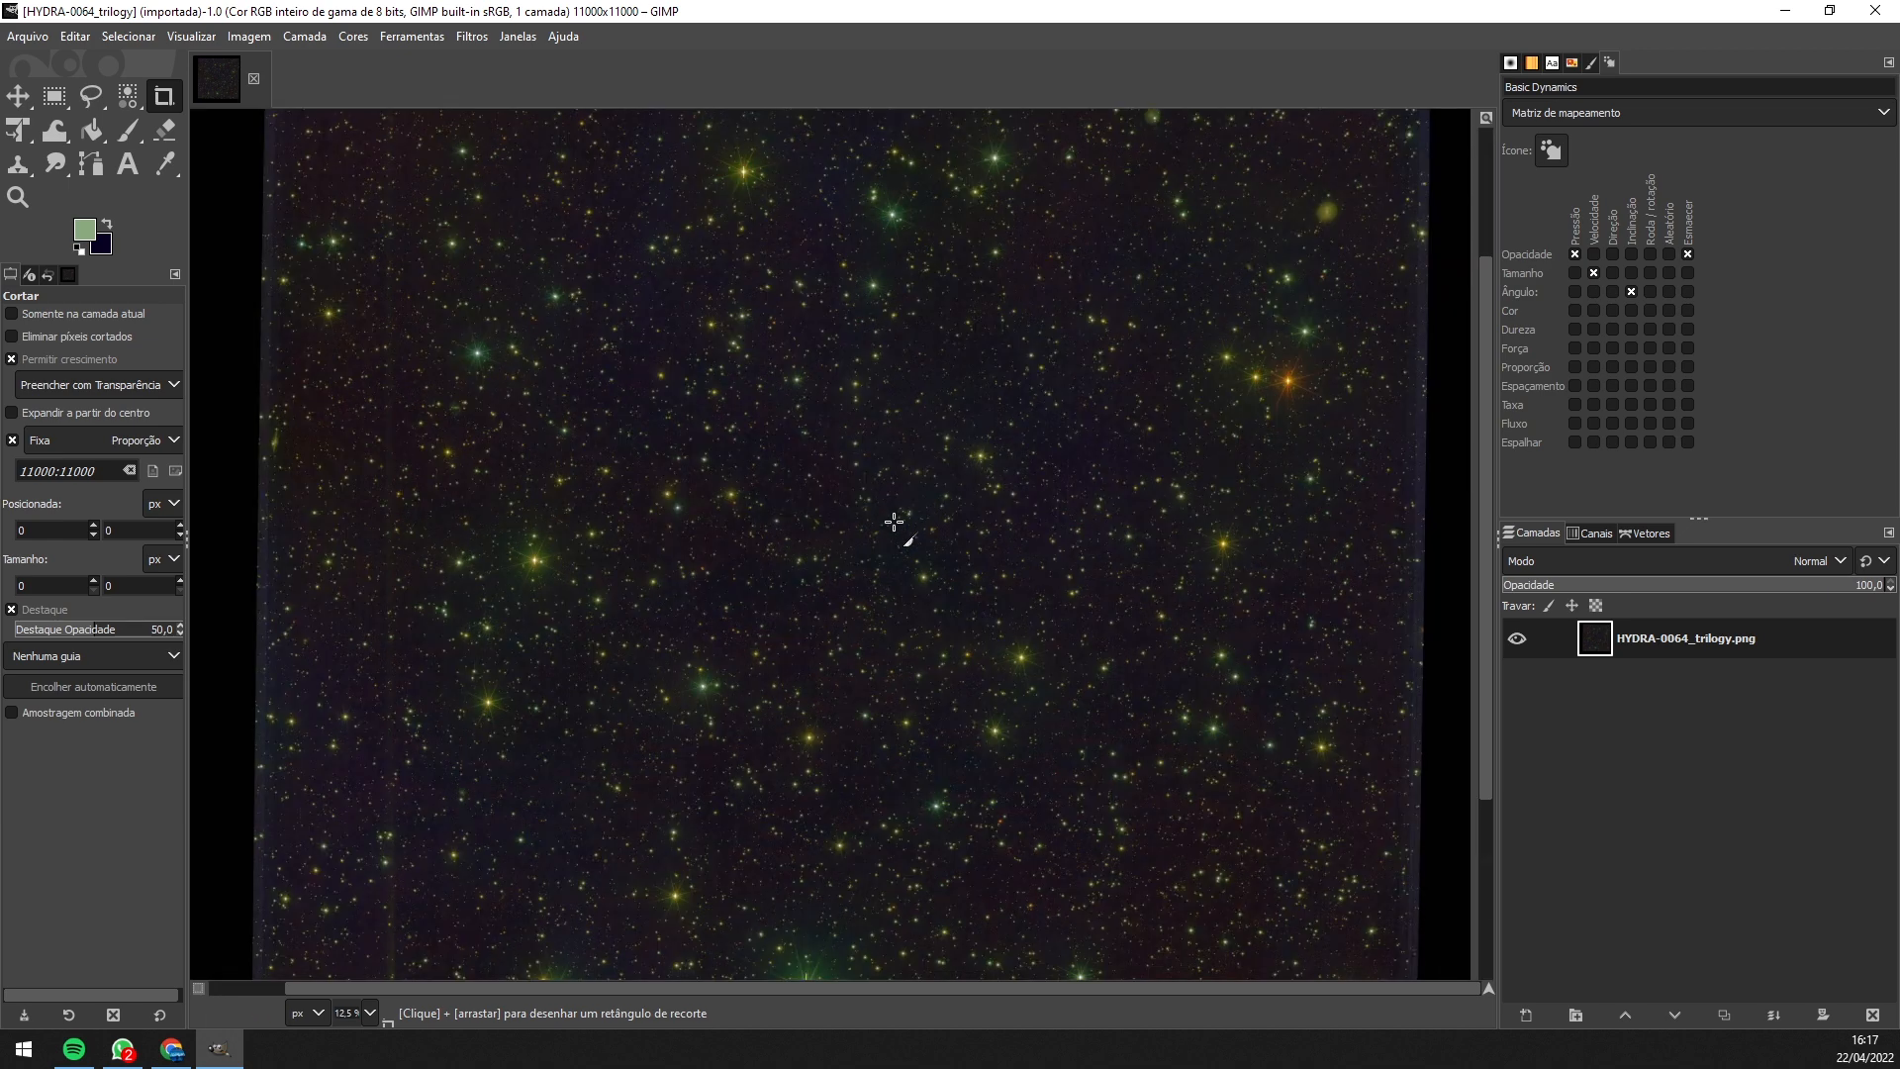
scroll(894, 522, "up", 1)
scroll(894, 521, "up", 1)
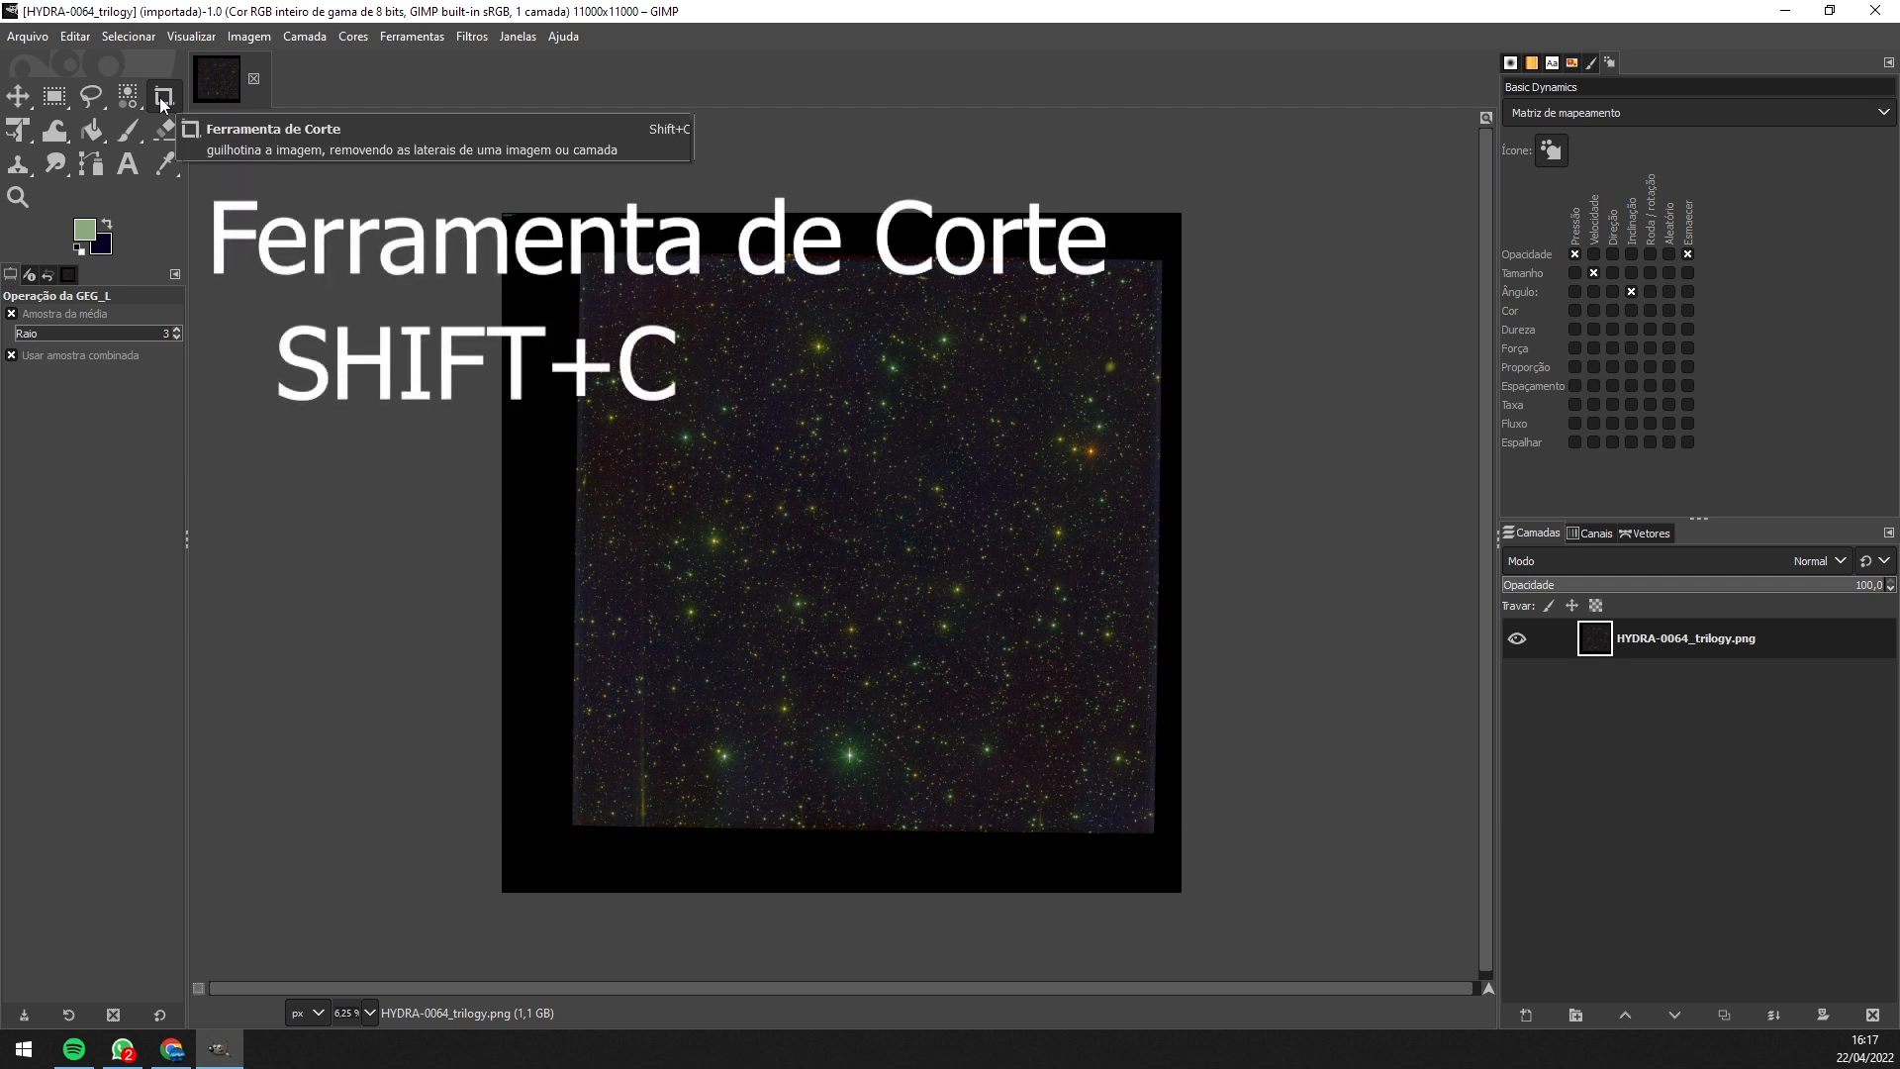
left_click(164, 97)
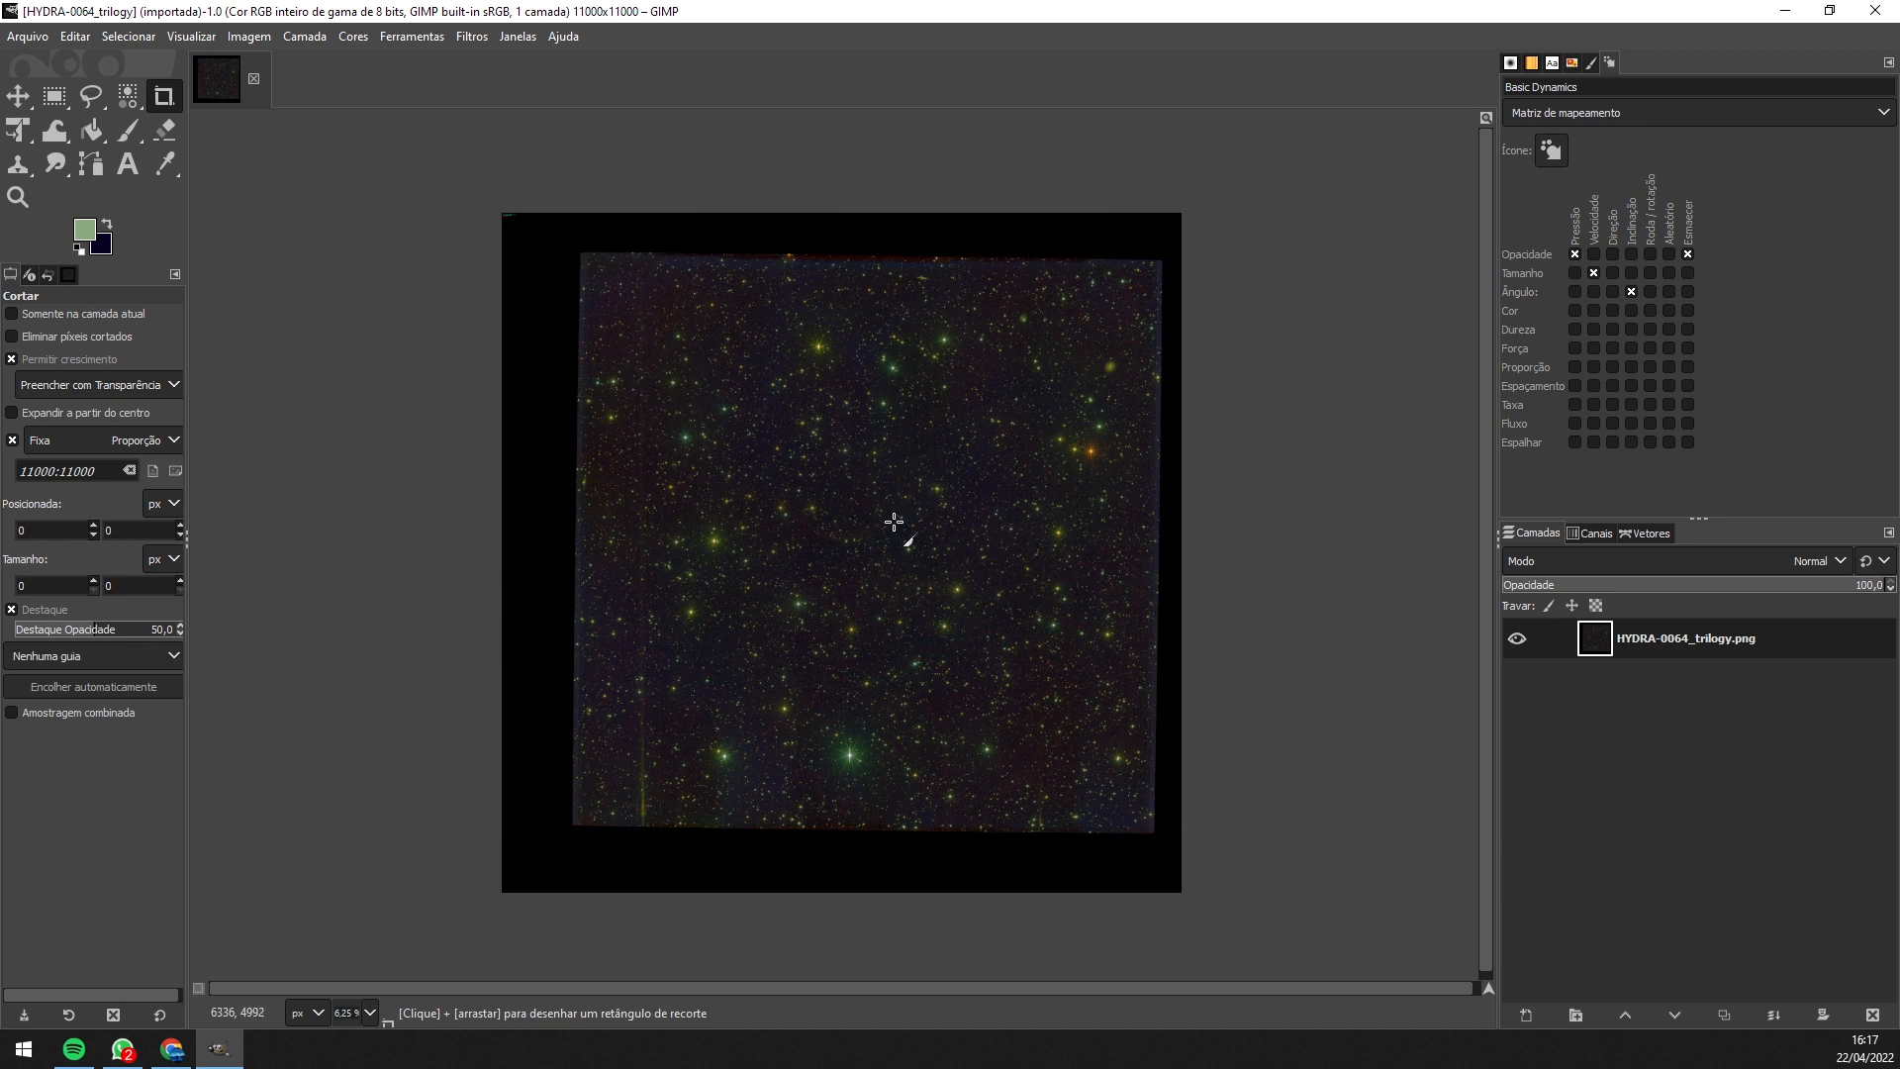
scroll(893, 521, "up", 2)
scroll(894, 521, "up", 1)
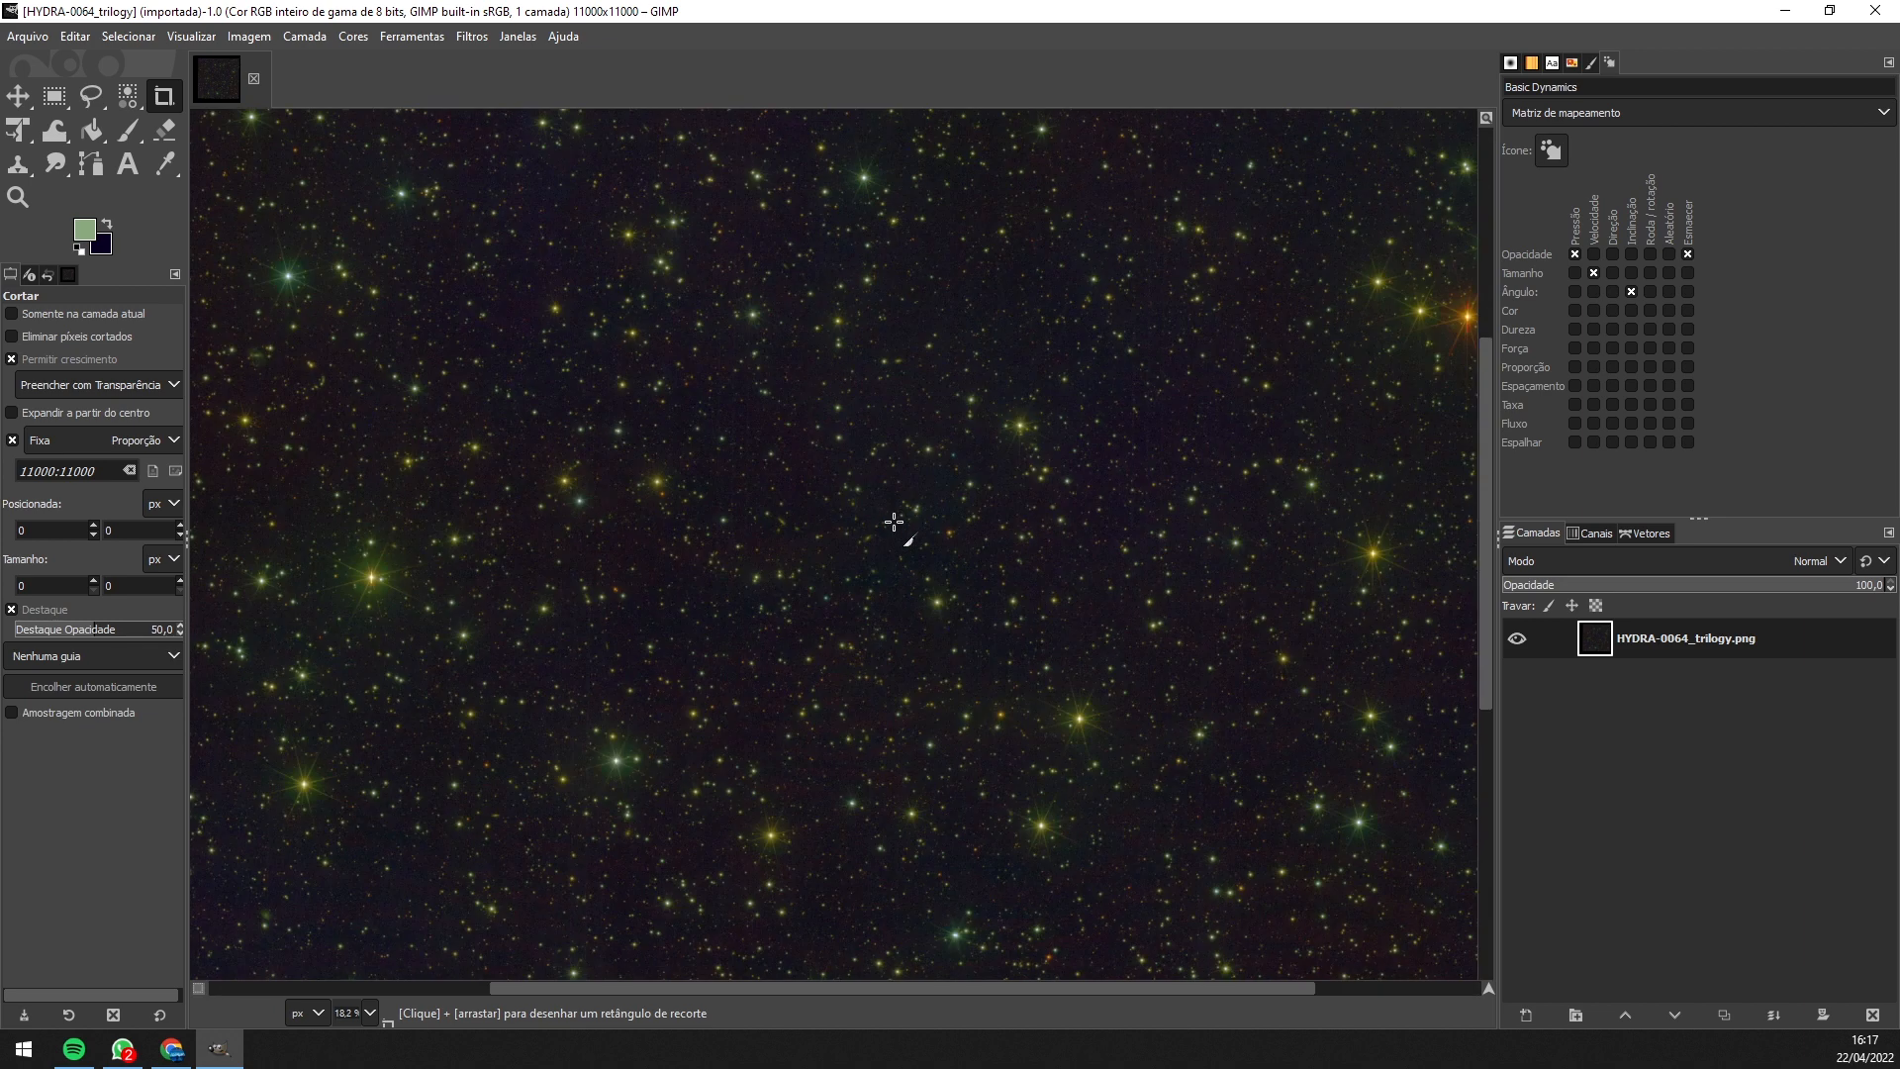
scroll(893, 522, "up", 1)
- Pan across the image and draw a roughly 2684×2686 px square crop region
left_click_drag(891, 518, 1310, 187)
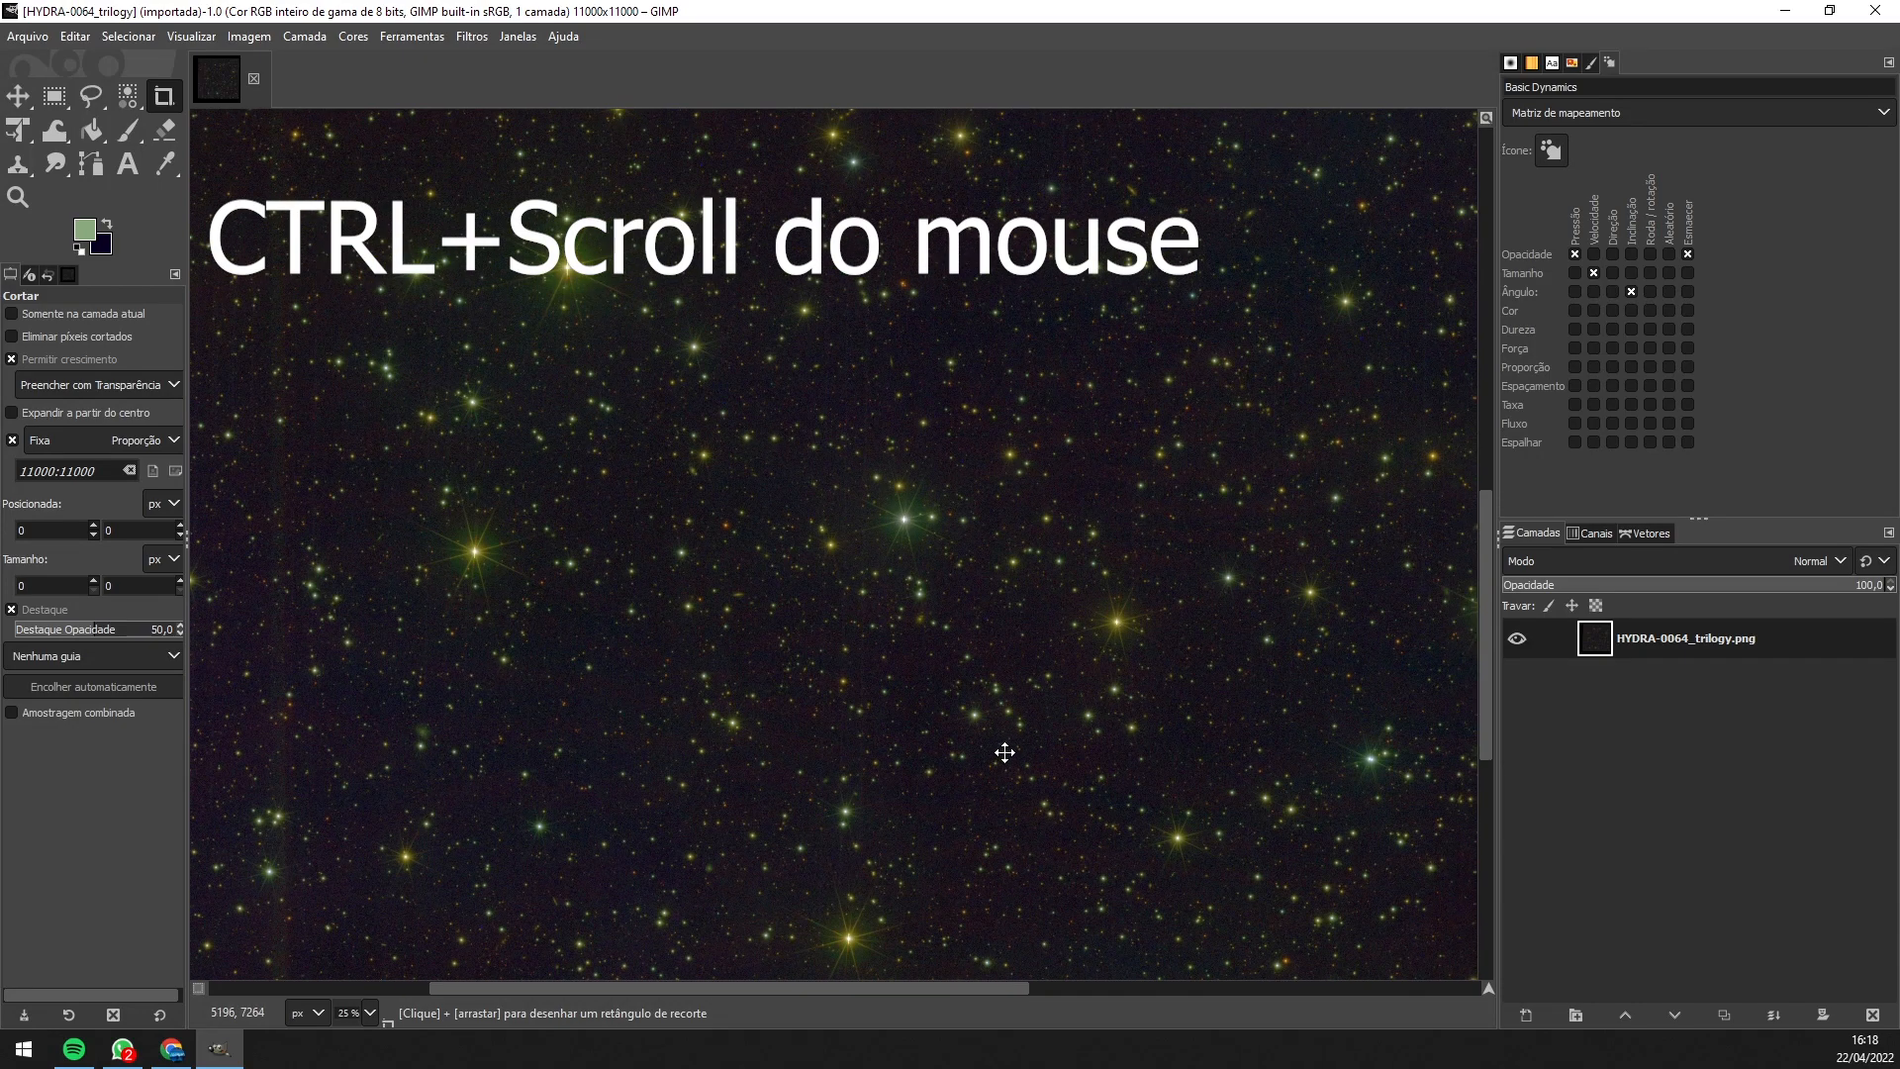
left_click_drag(1004, 753, 1116, 305)
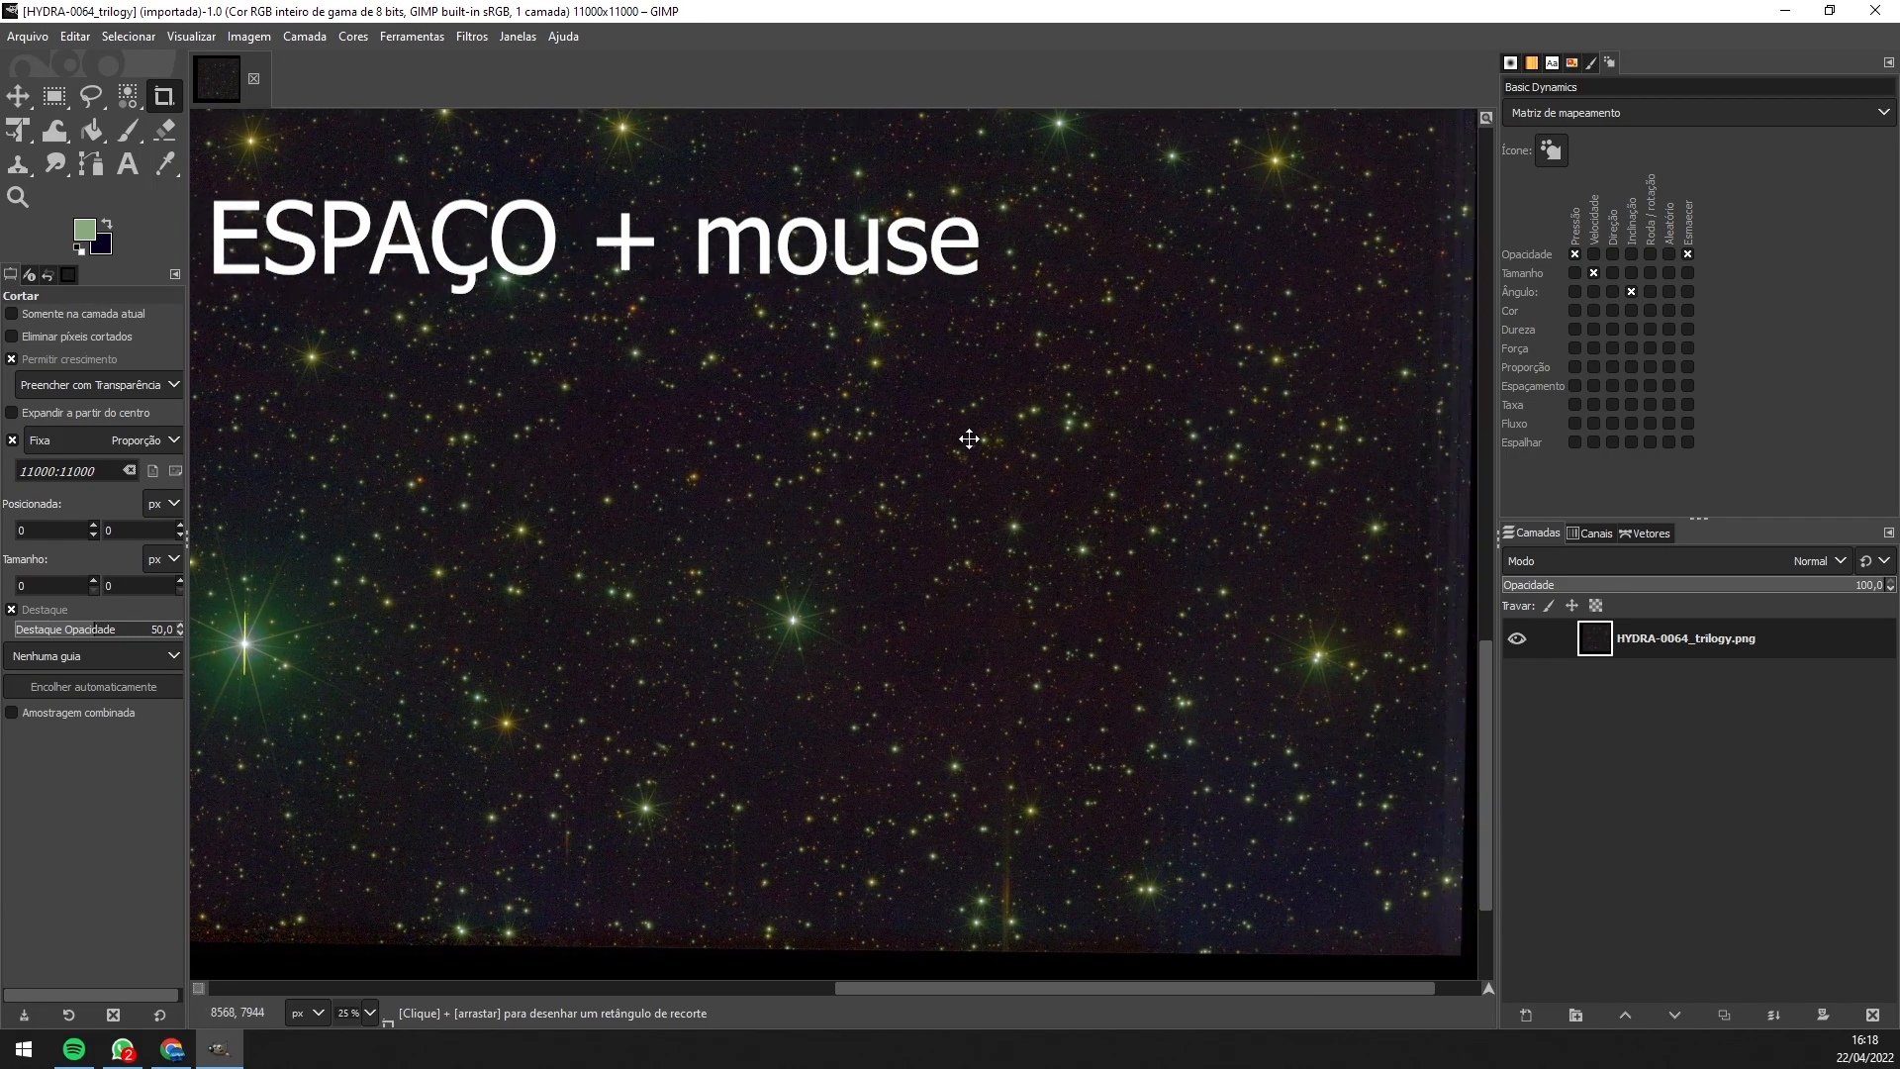
left_click_drag(860, 438, 1056, 865)
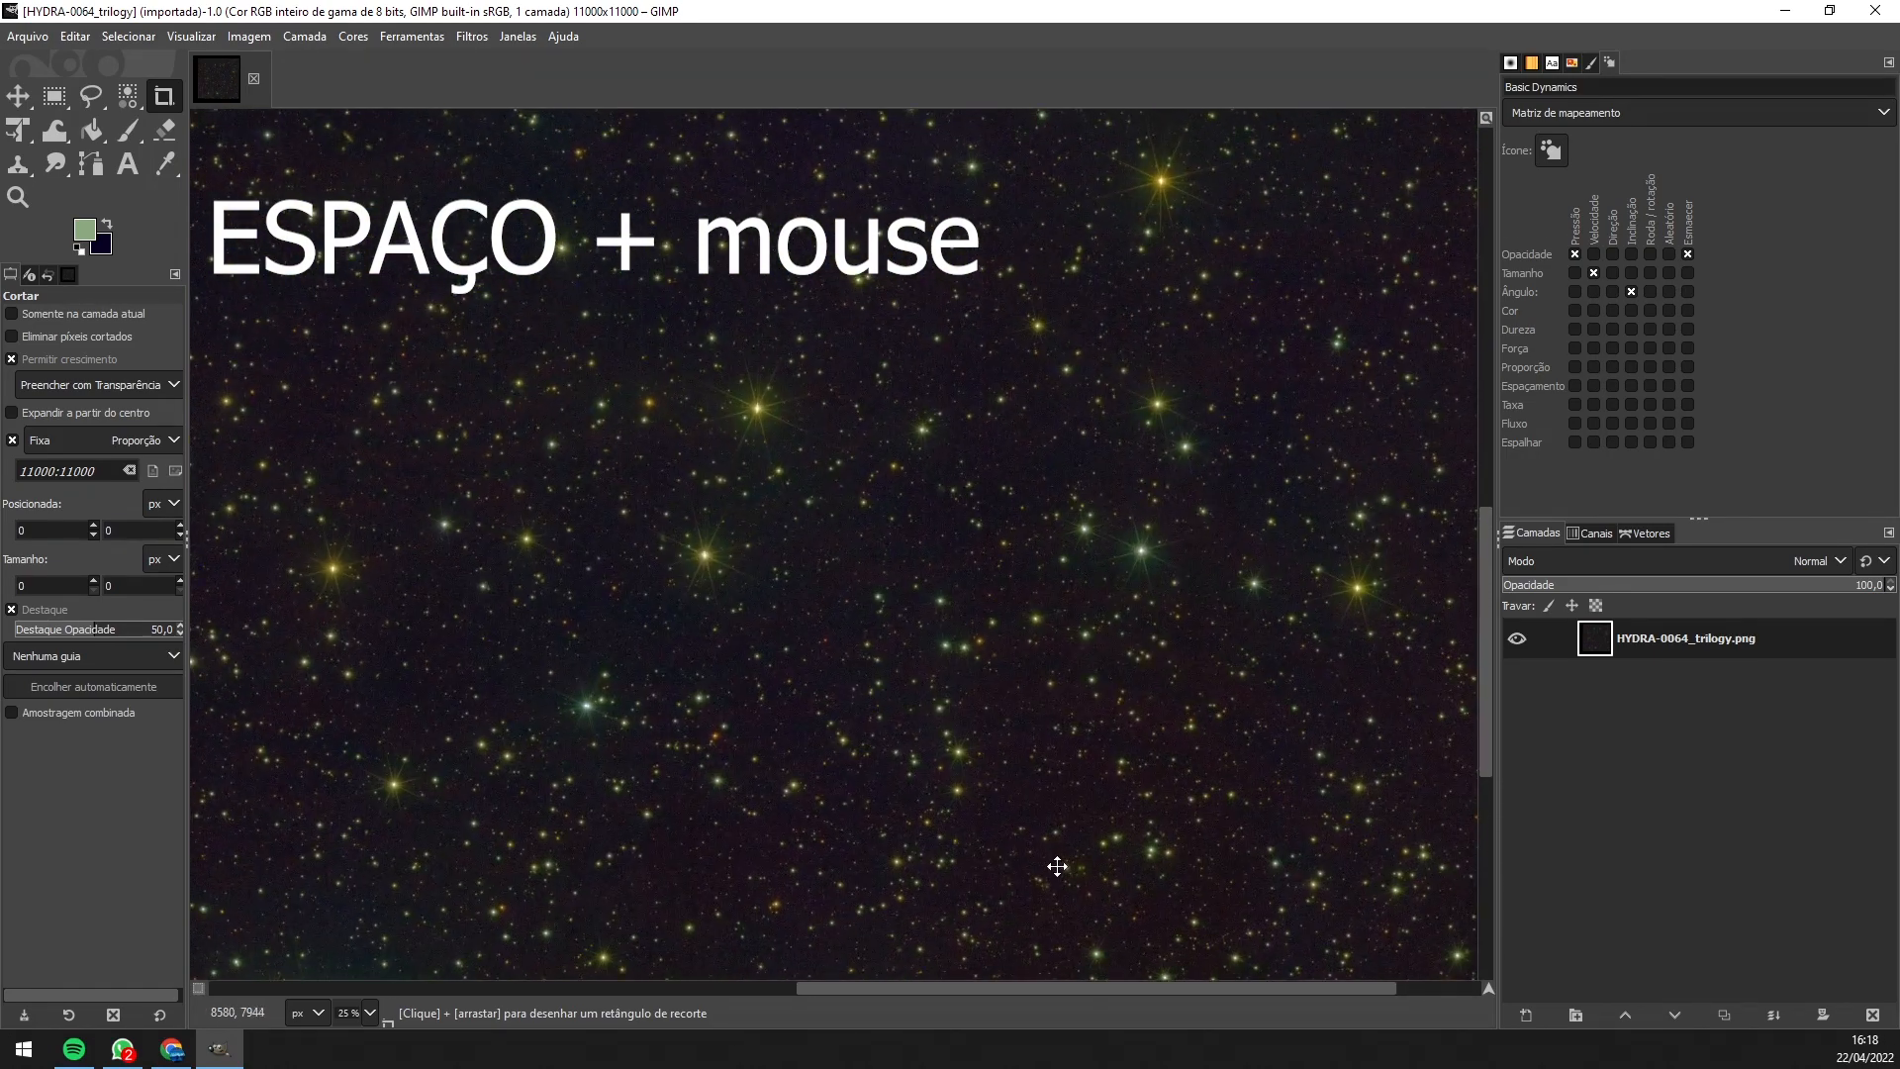
left_click_drag(895, 271, 921, 803)
left_click_drag(587, 449, 826, 586)
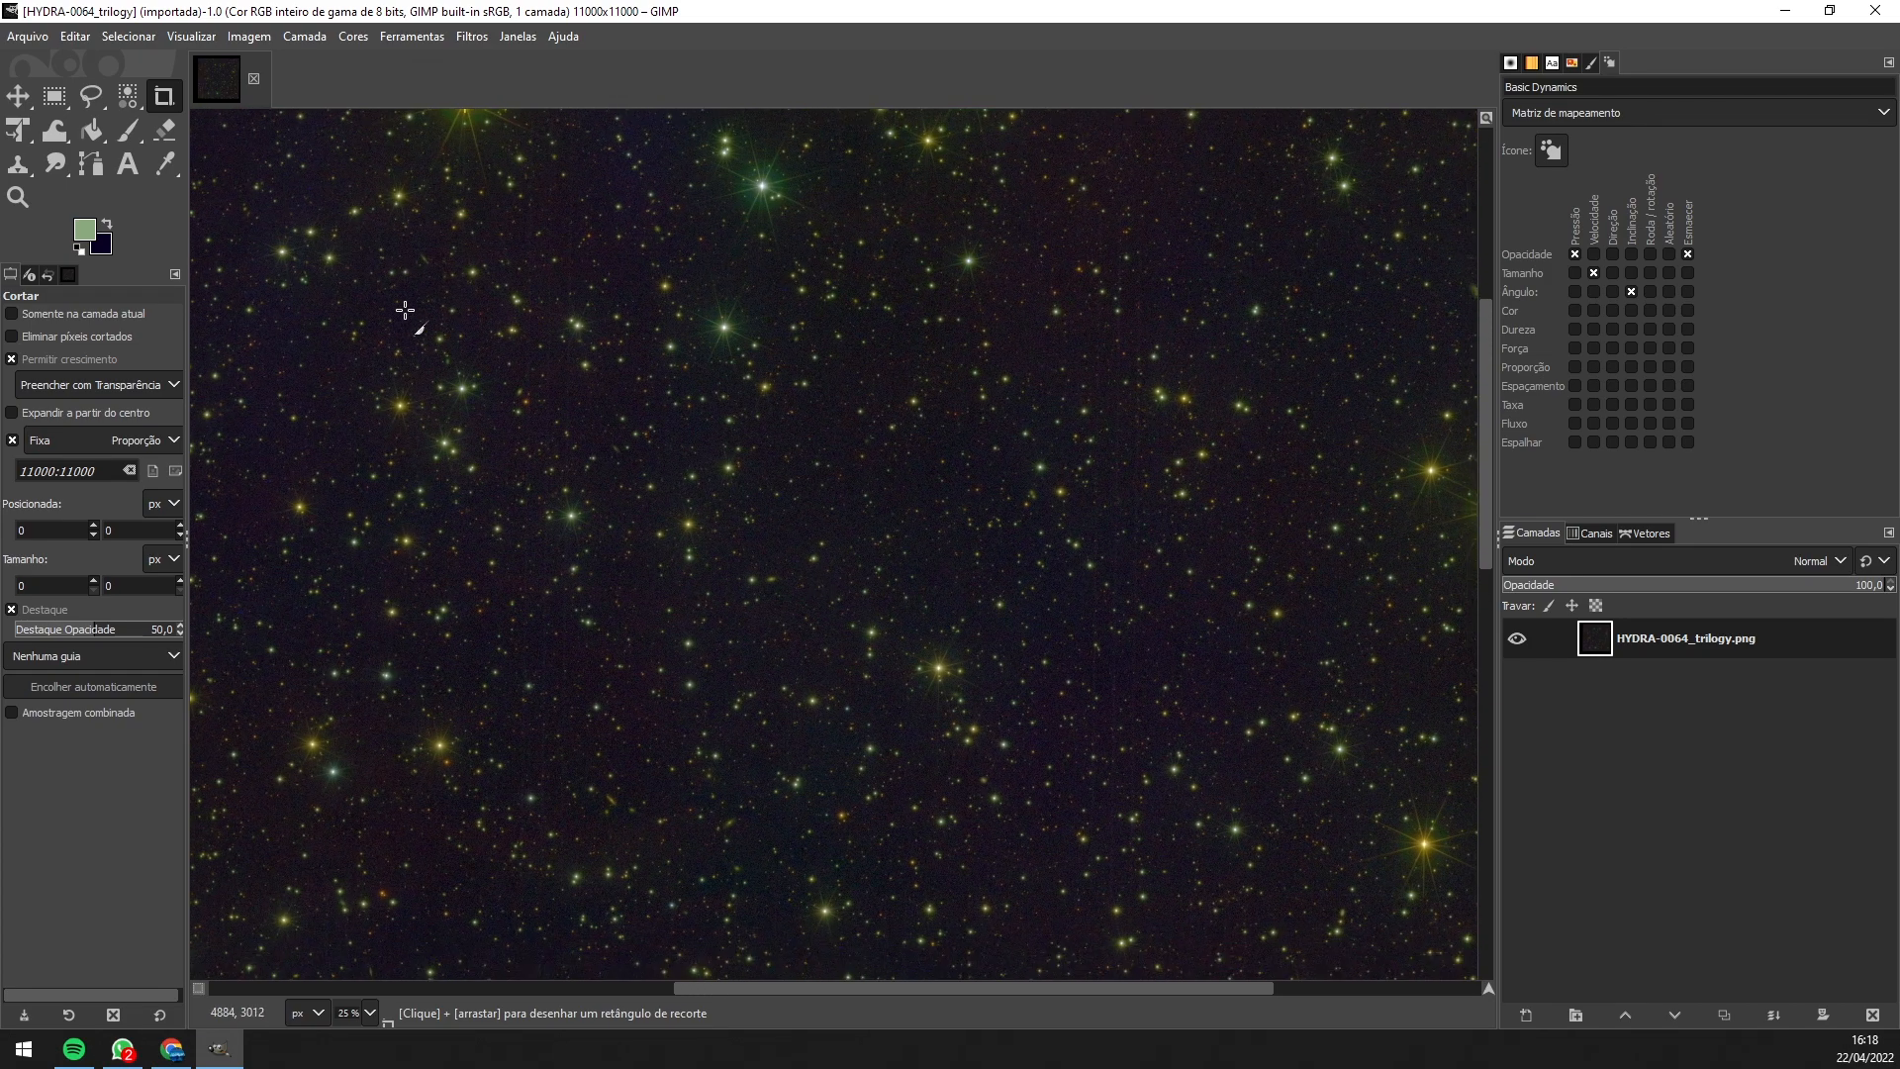
left_click_drag(325, 292, 989, 807)
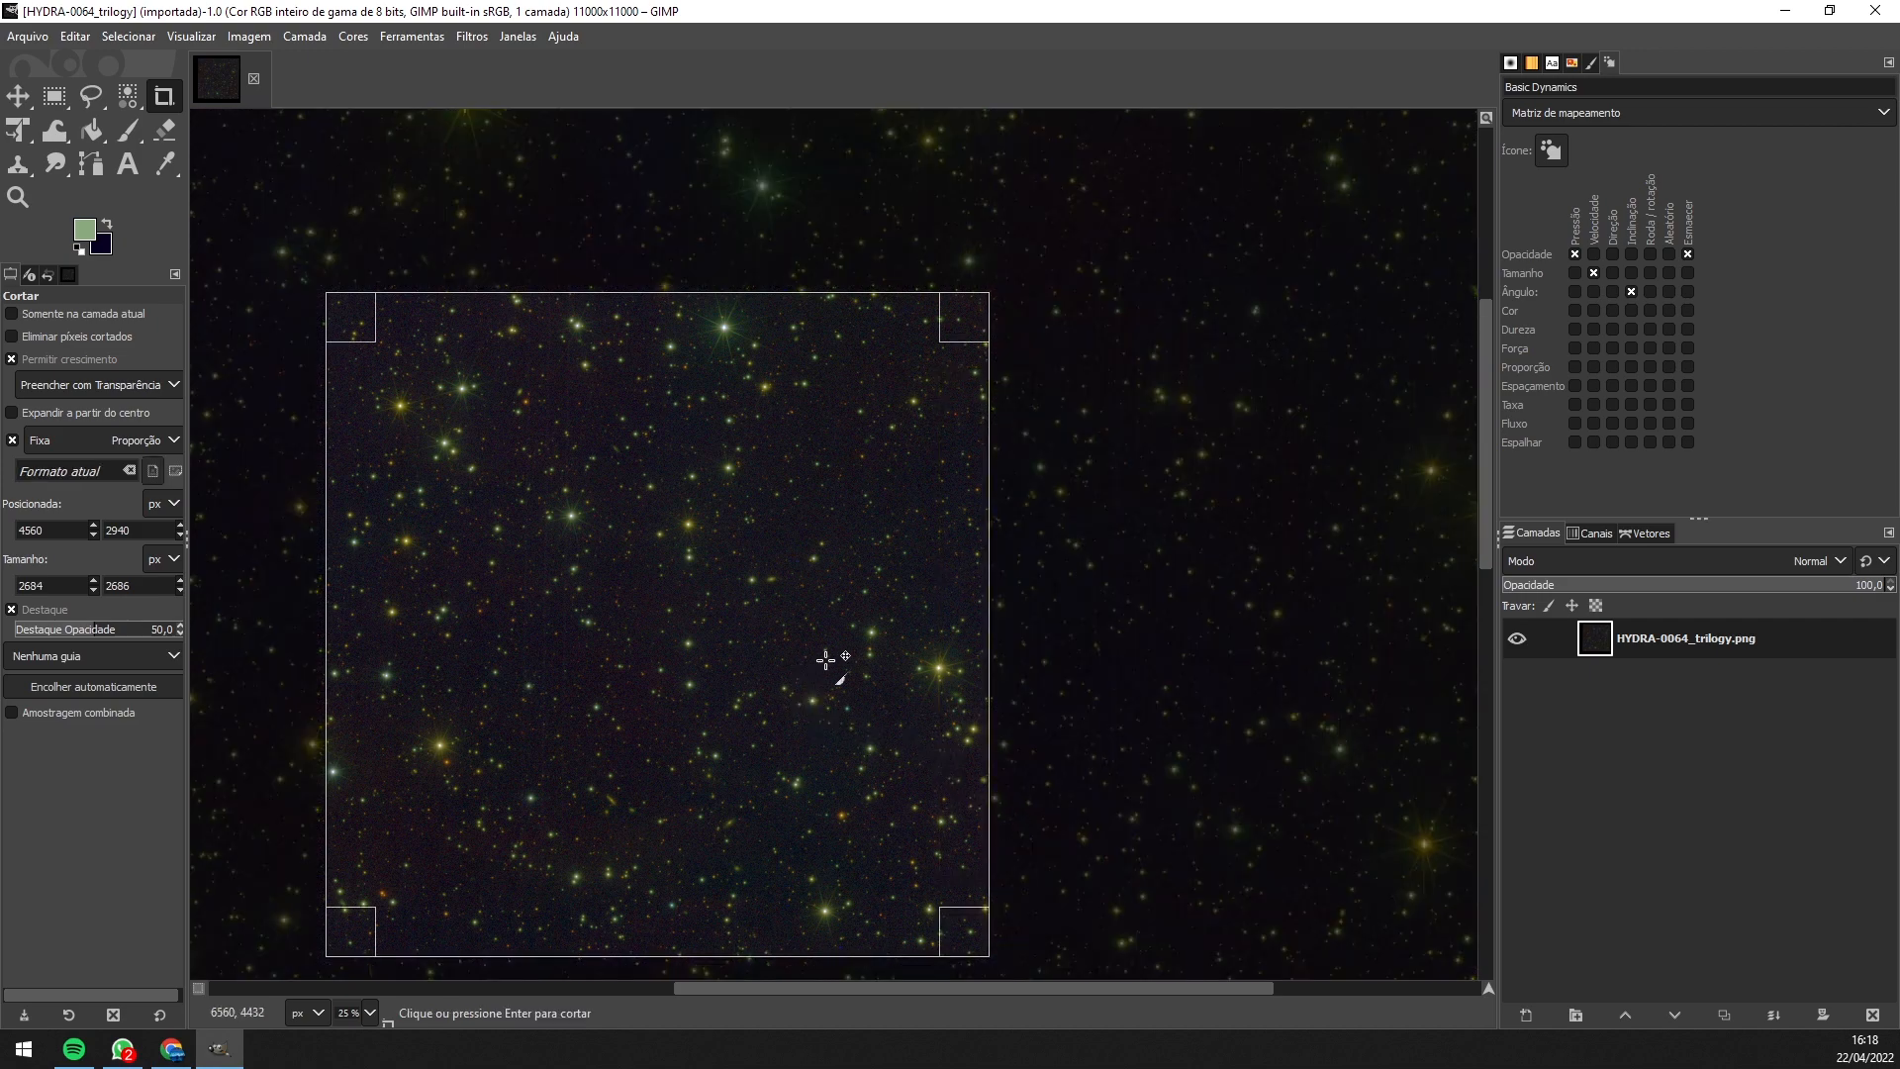
- Widen the crop rectangle to 3245 × 2046 px, apply the crop and bring the result into view
scroll(861, 653, "down", 3)
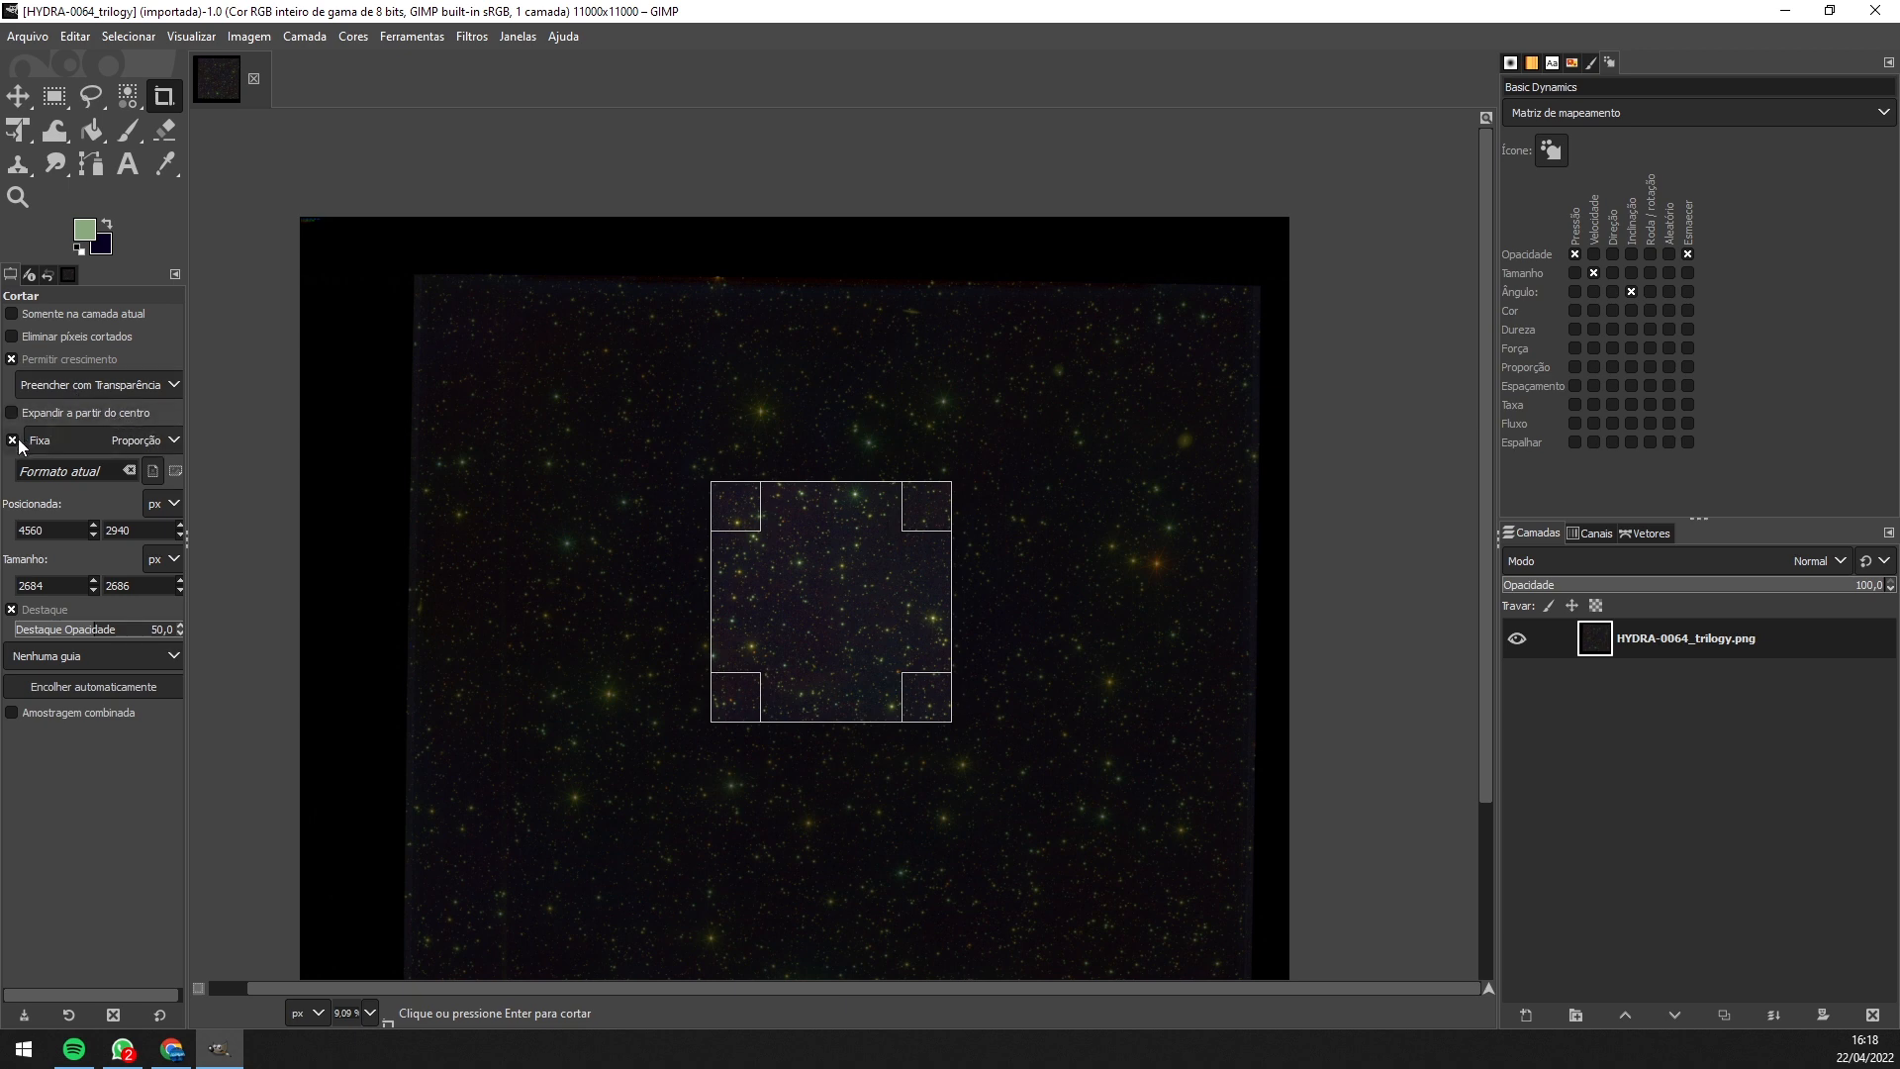
left_click_drag(950, 596, 1033, 594)
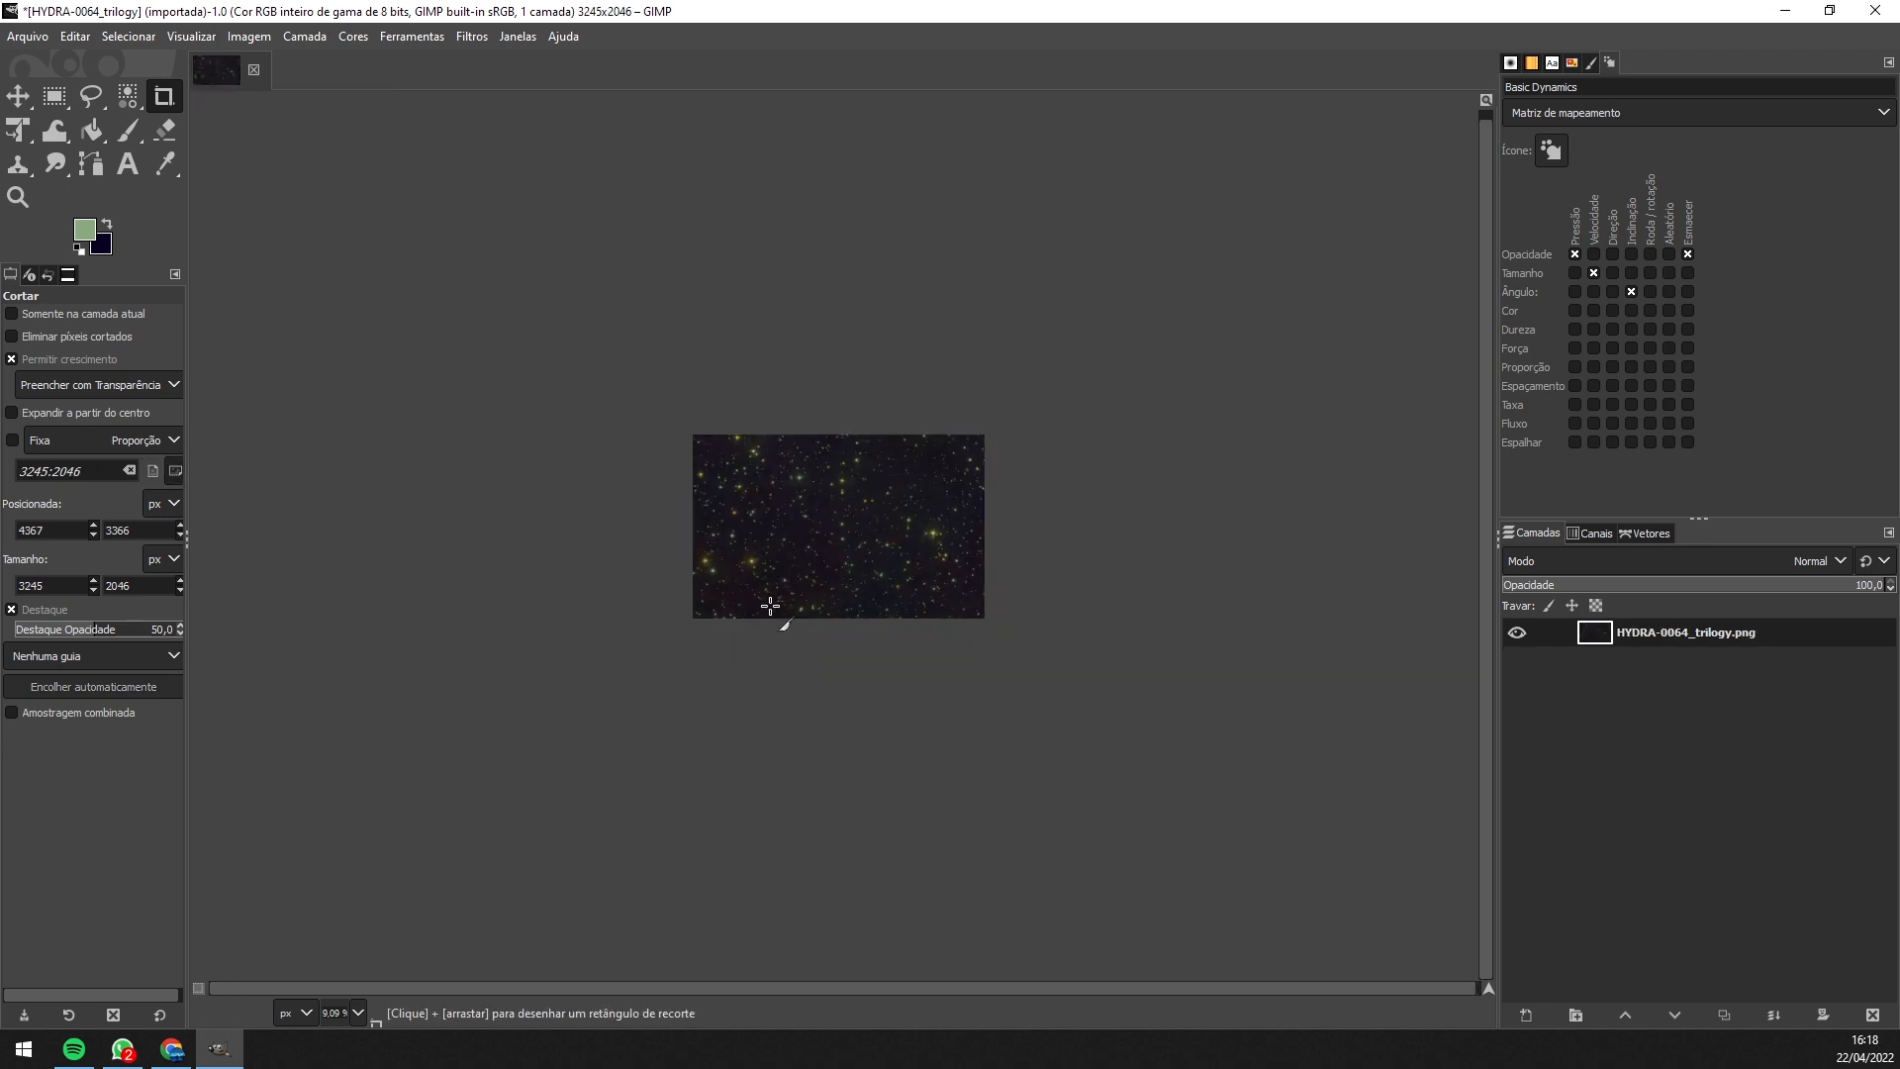
scroll(857, 553, "up", 3)
scroll(873, 553, "up", 1)
left_click_drag(854, 572, 828, 676)
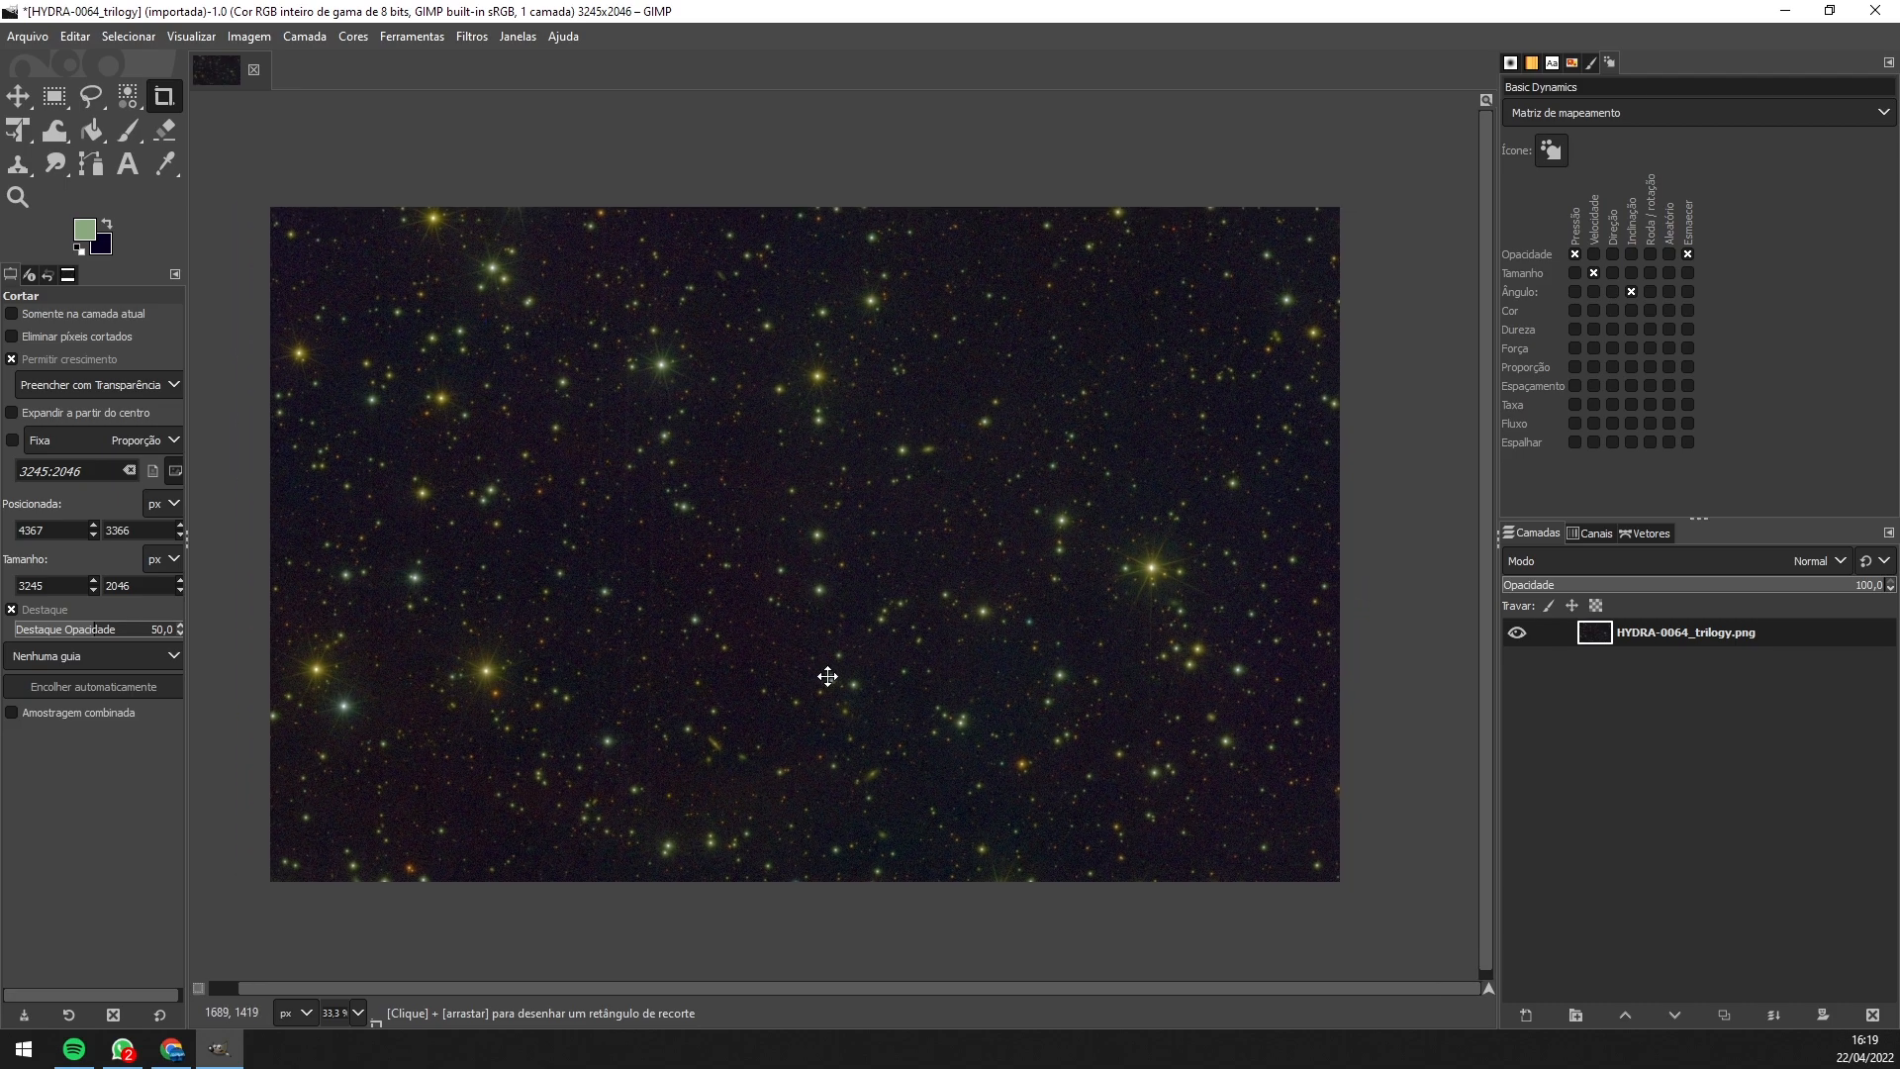
scroll(792, 624, "up", 5)
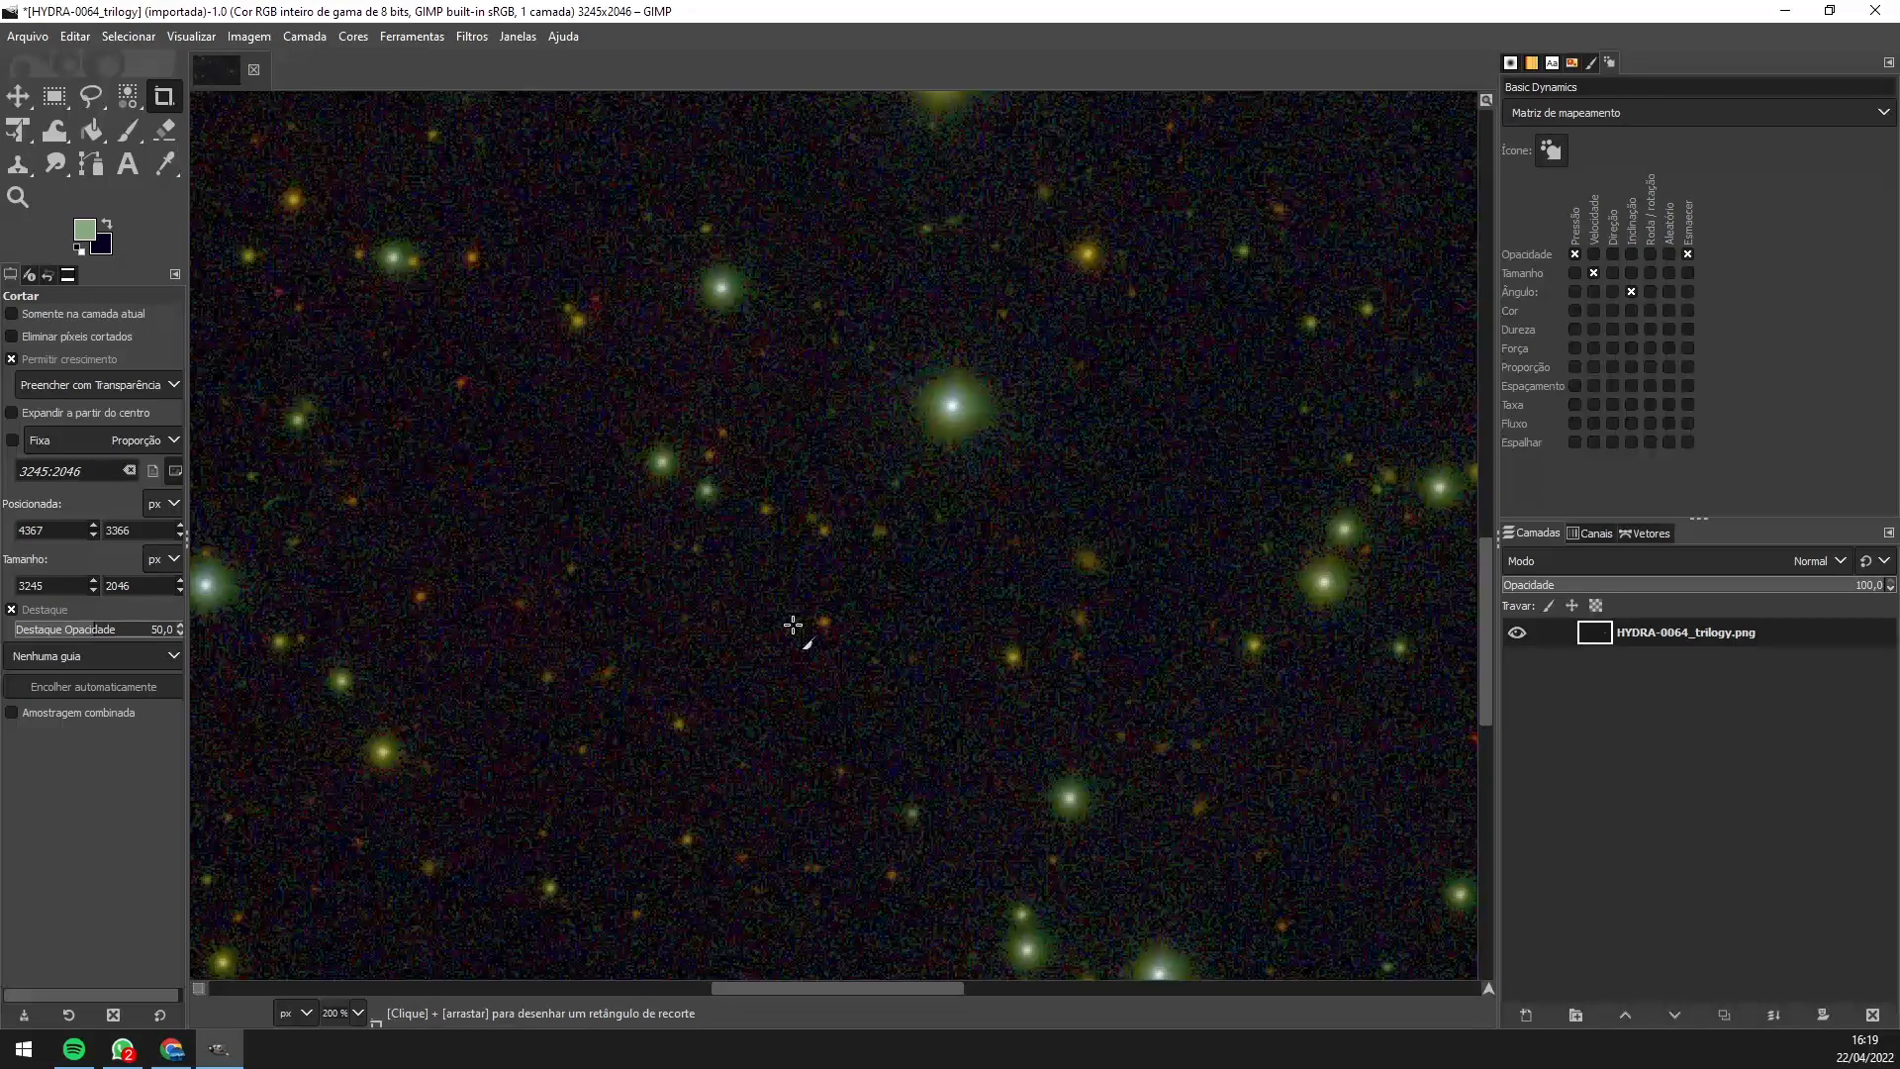
scroll(792, 624, "down", 5)
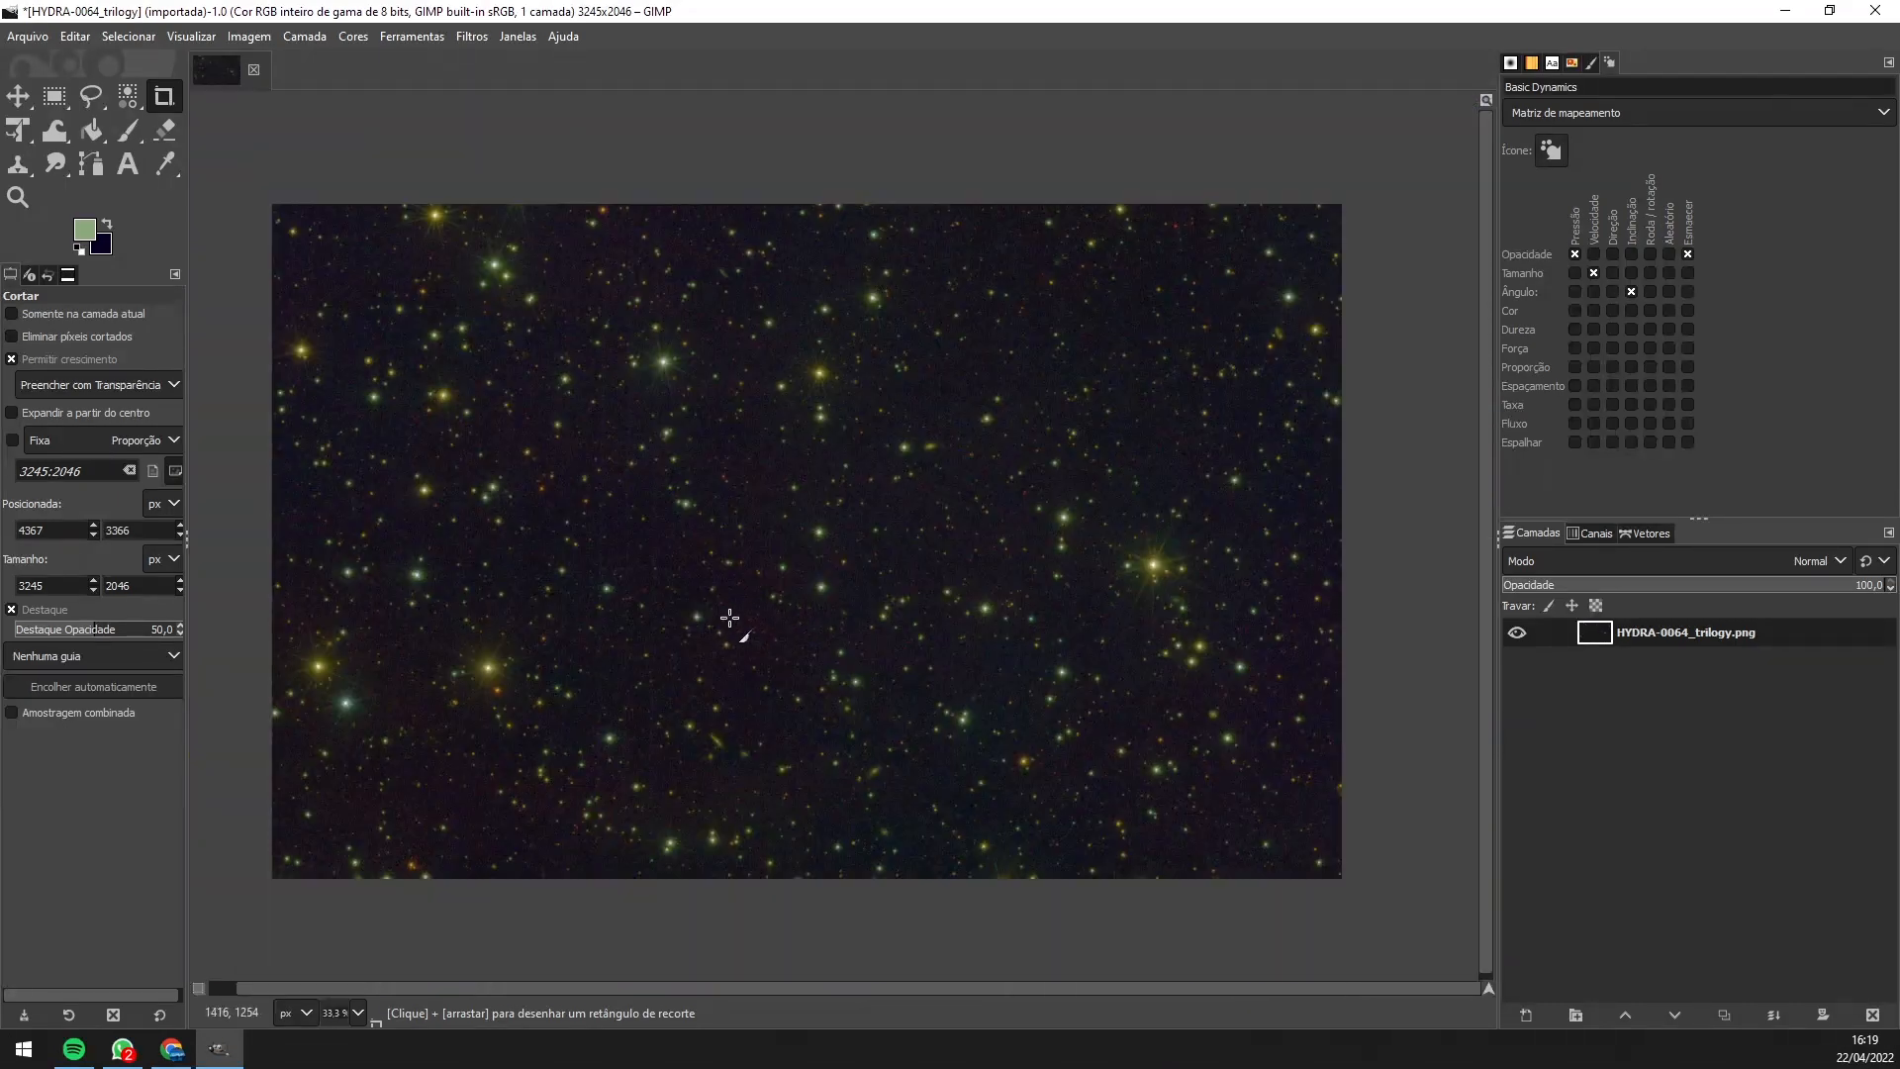
scroll(424, 878, "up", 5)
left_click_drag(985, 719, 203, 714)
left_click_drag(1214, 519, 764, 699)
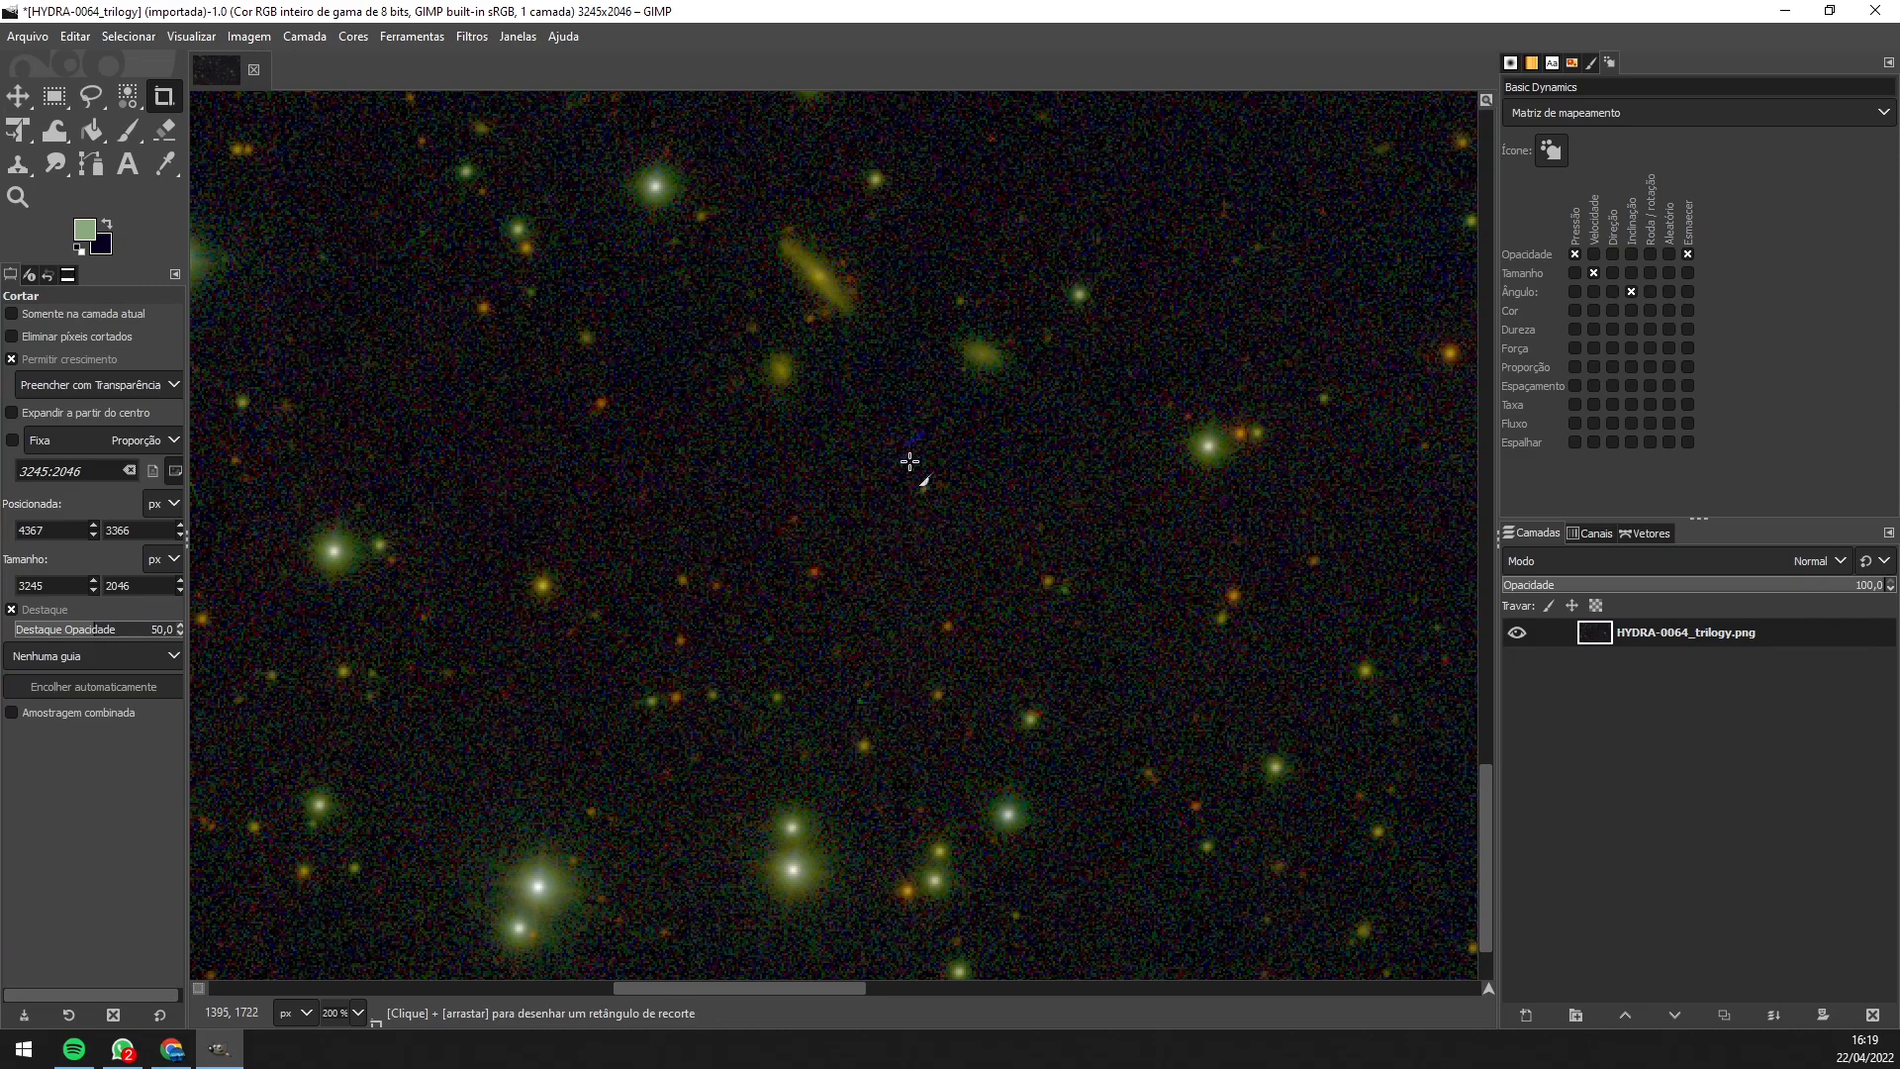
left_click_drag(1064, 421, 344, 767)
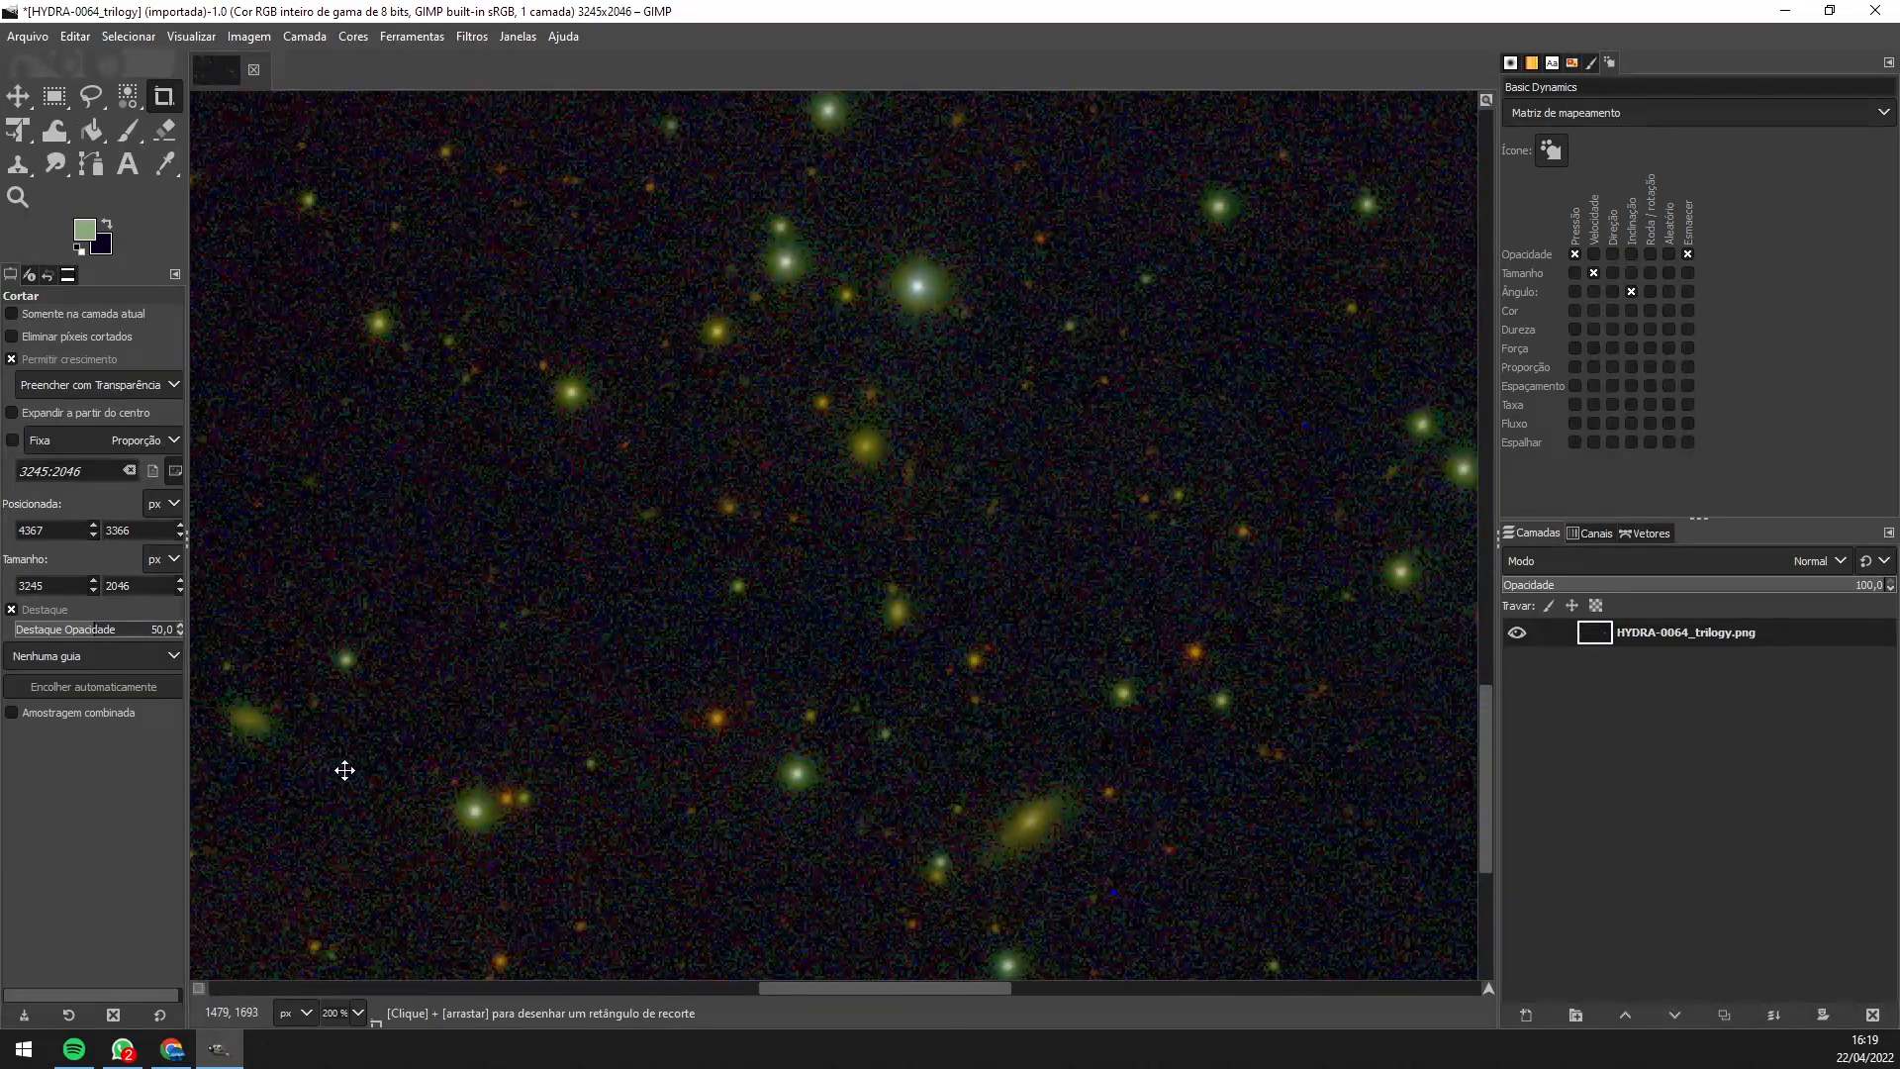
left_click_drag(1261, 383, 820, 853)
left_click_drag(1326, 568, 878, 679)
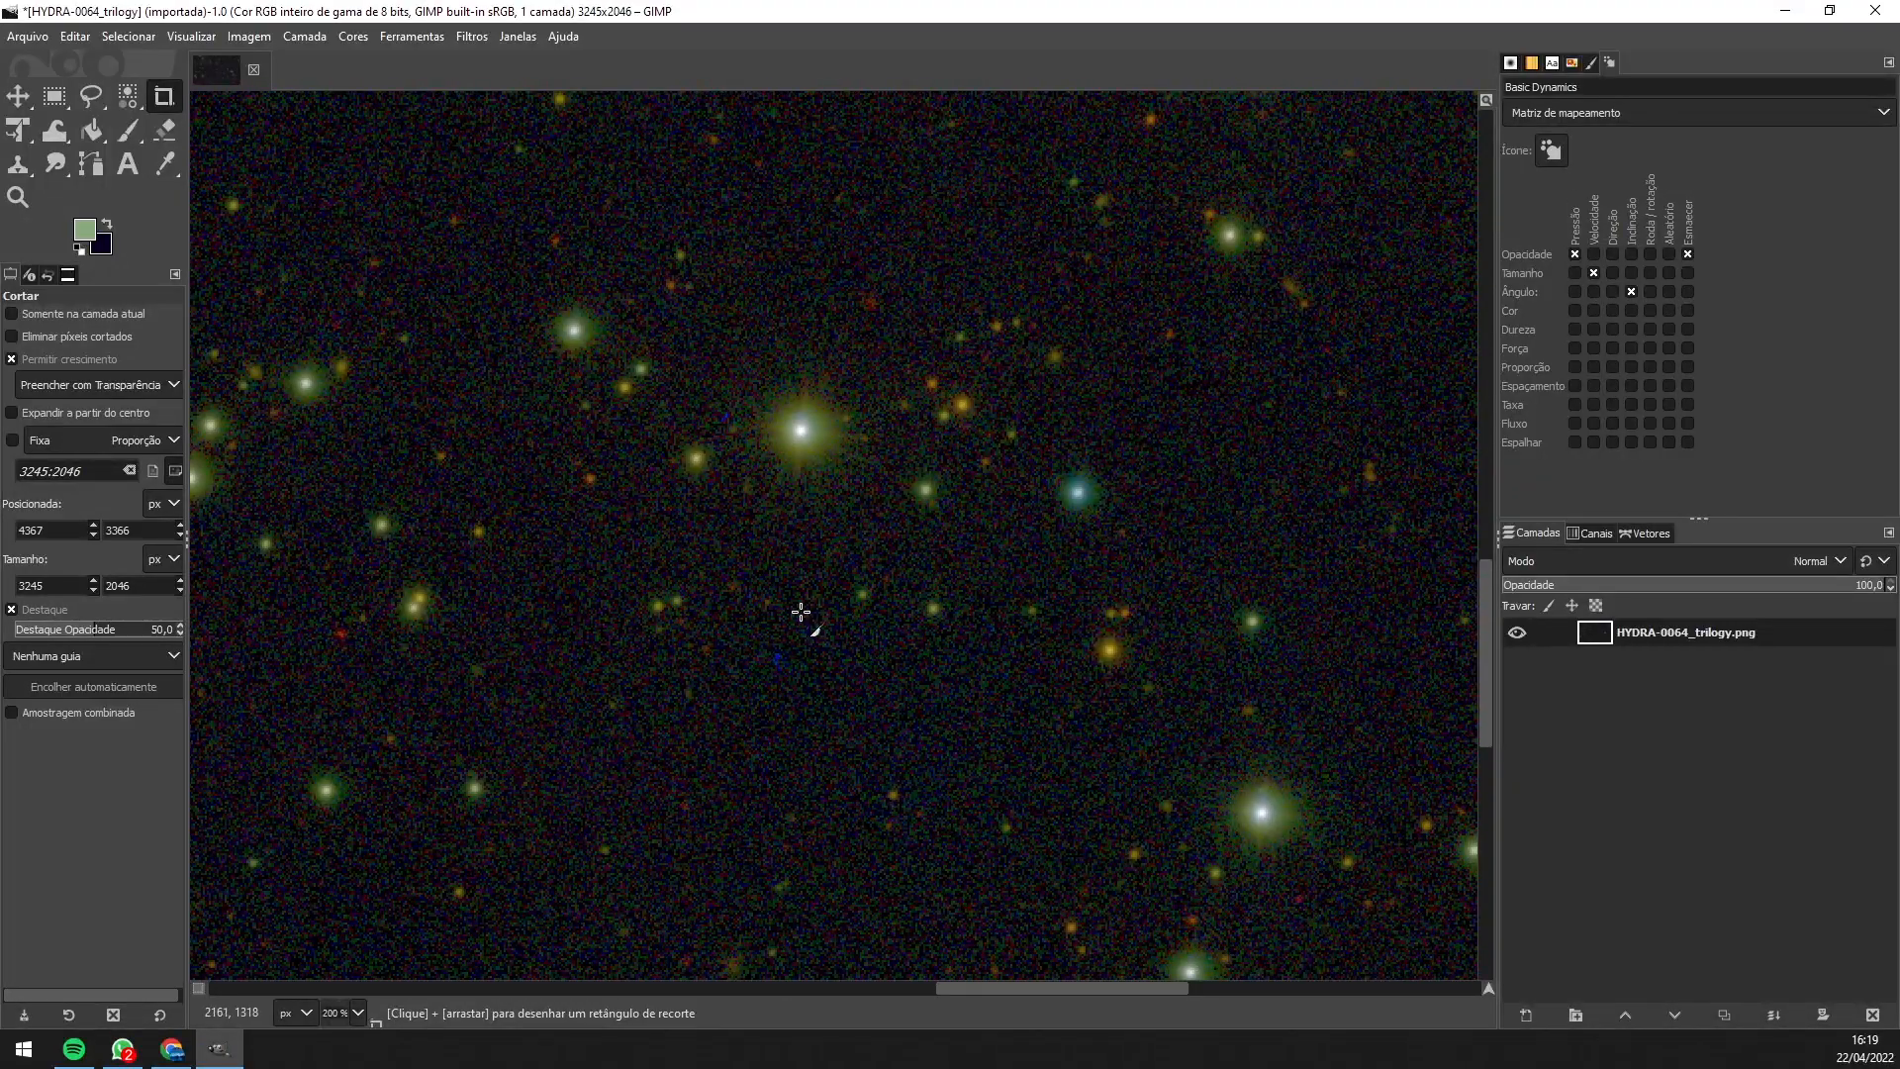
scroll(797, 611, "down", 4)
scroll(822, 546, "down", 1)
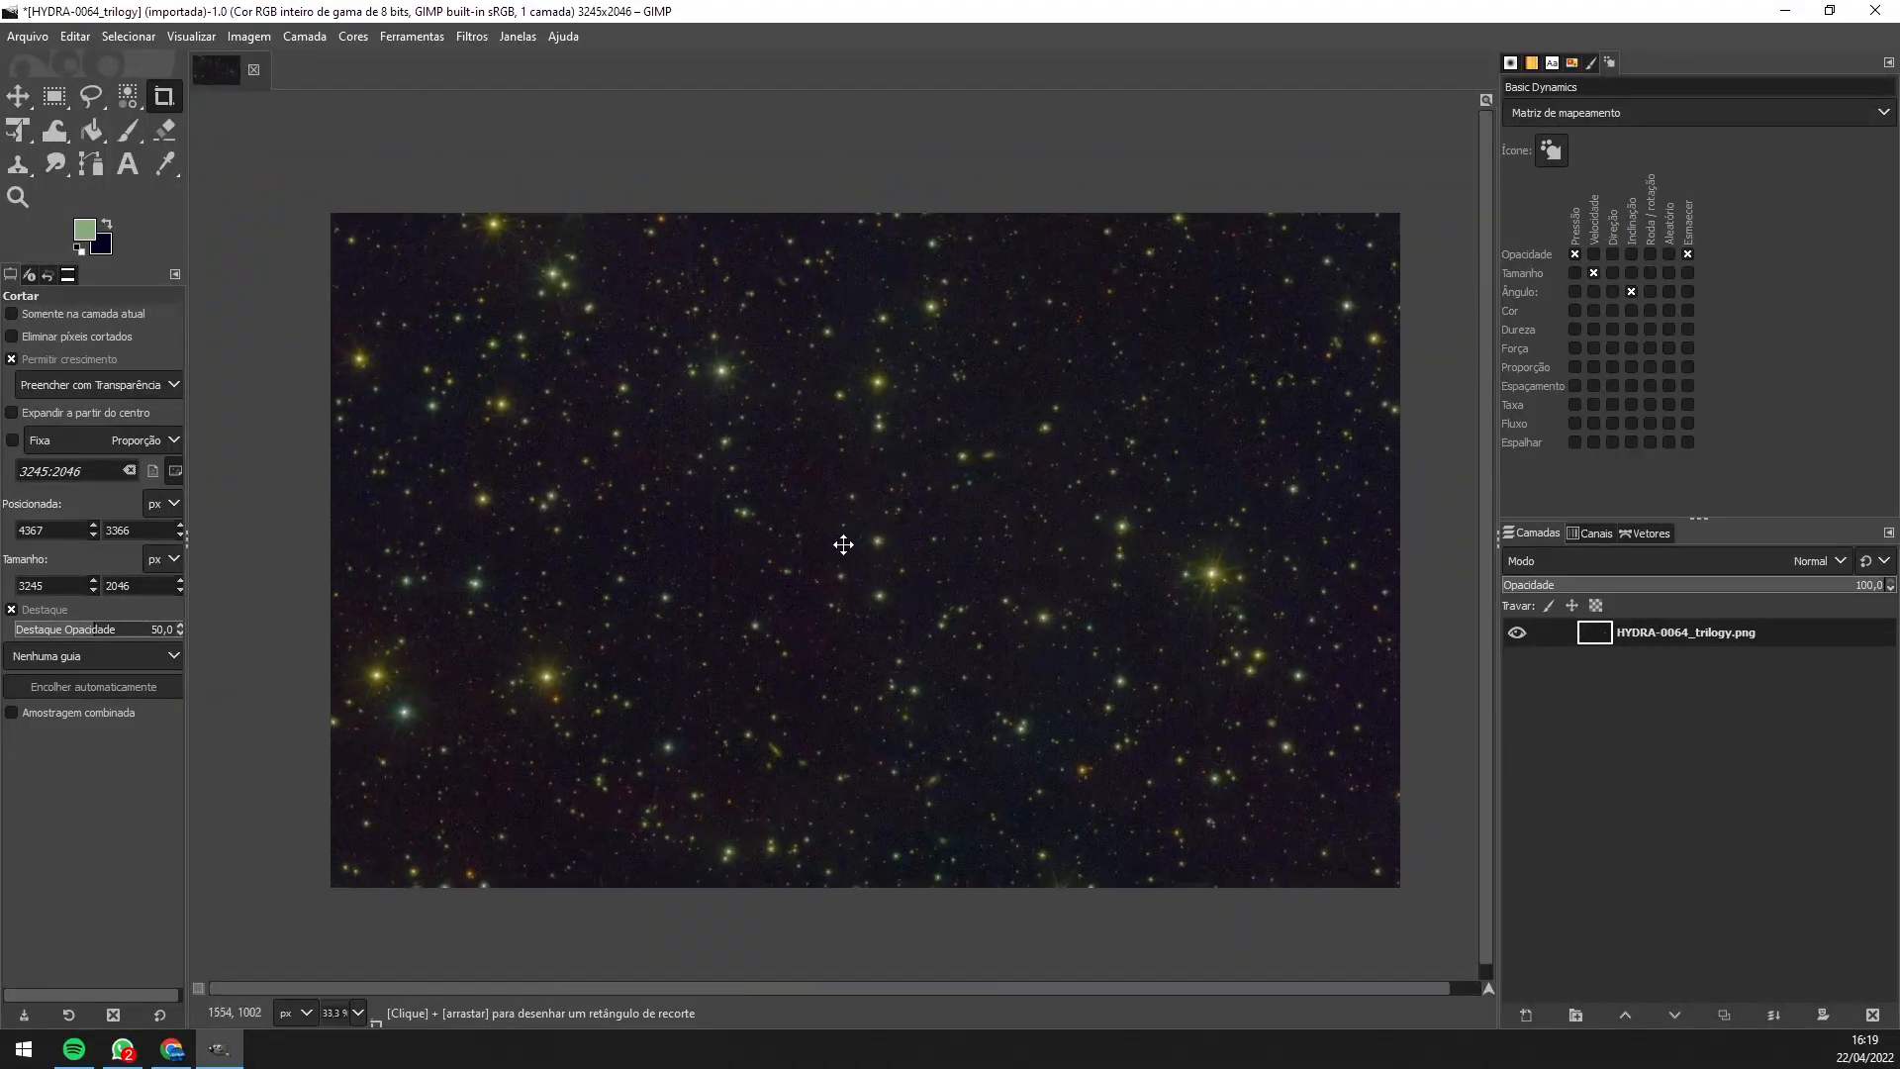
left_click_drag(807, 554, 773, 524)
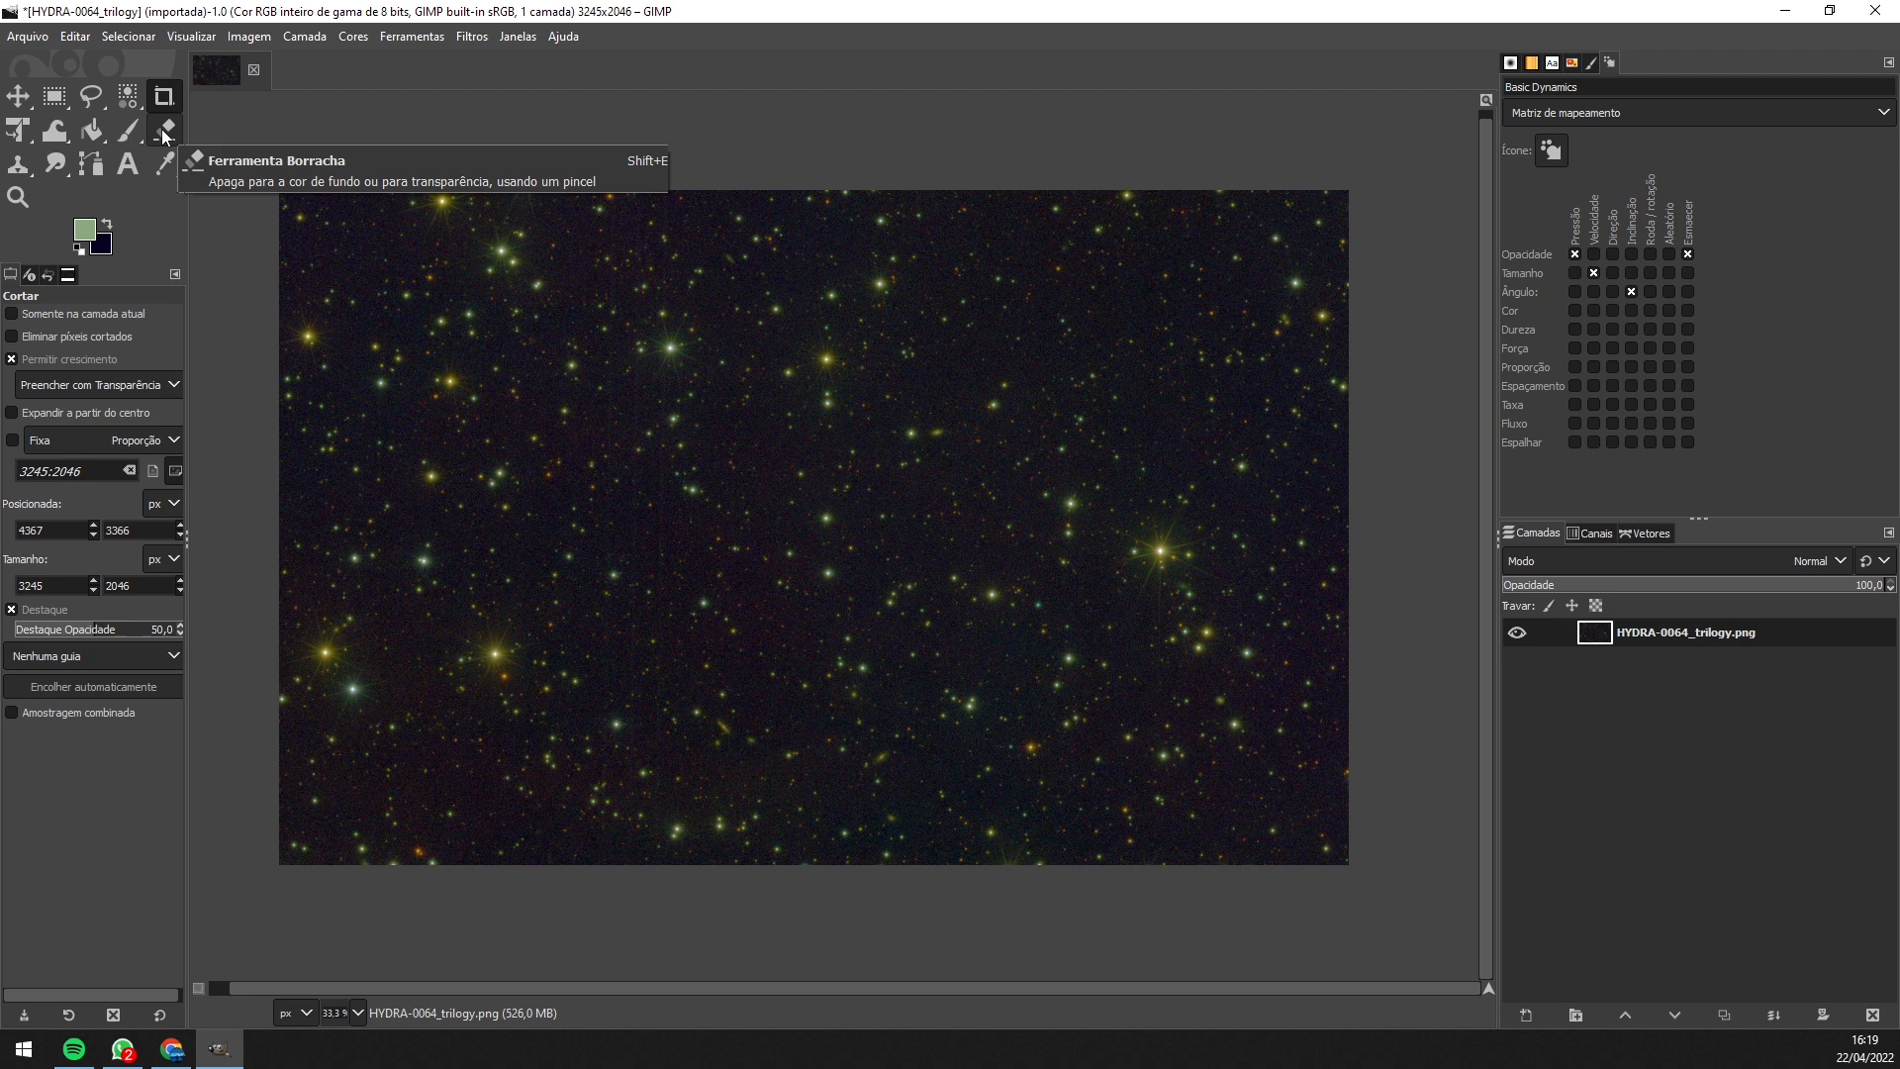
- With the Clone tool at brush size 14, sample nearby sky and paint over the first blue speck
left_click(19, 166)
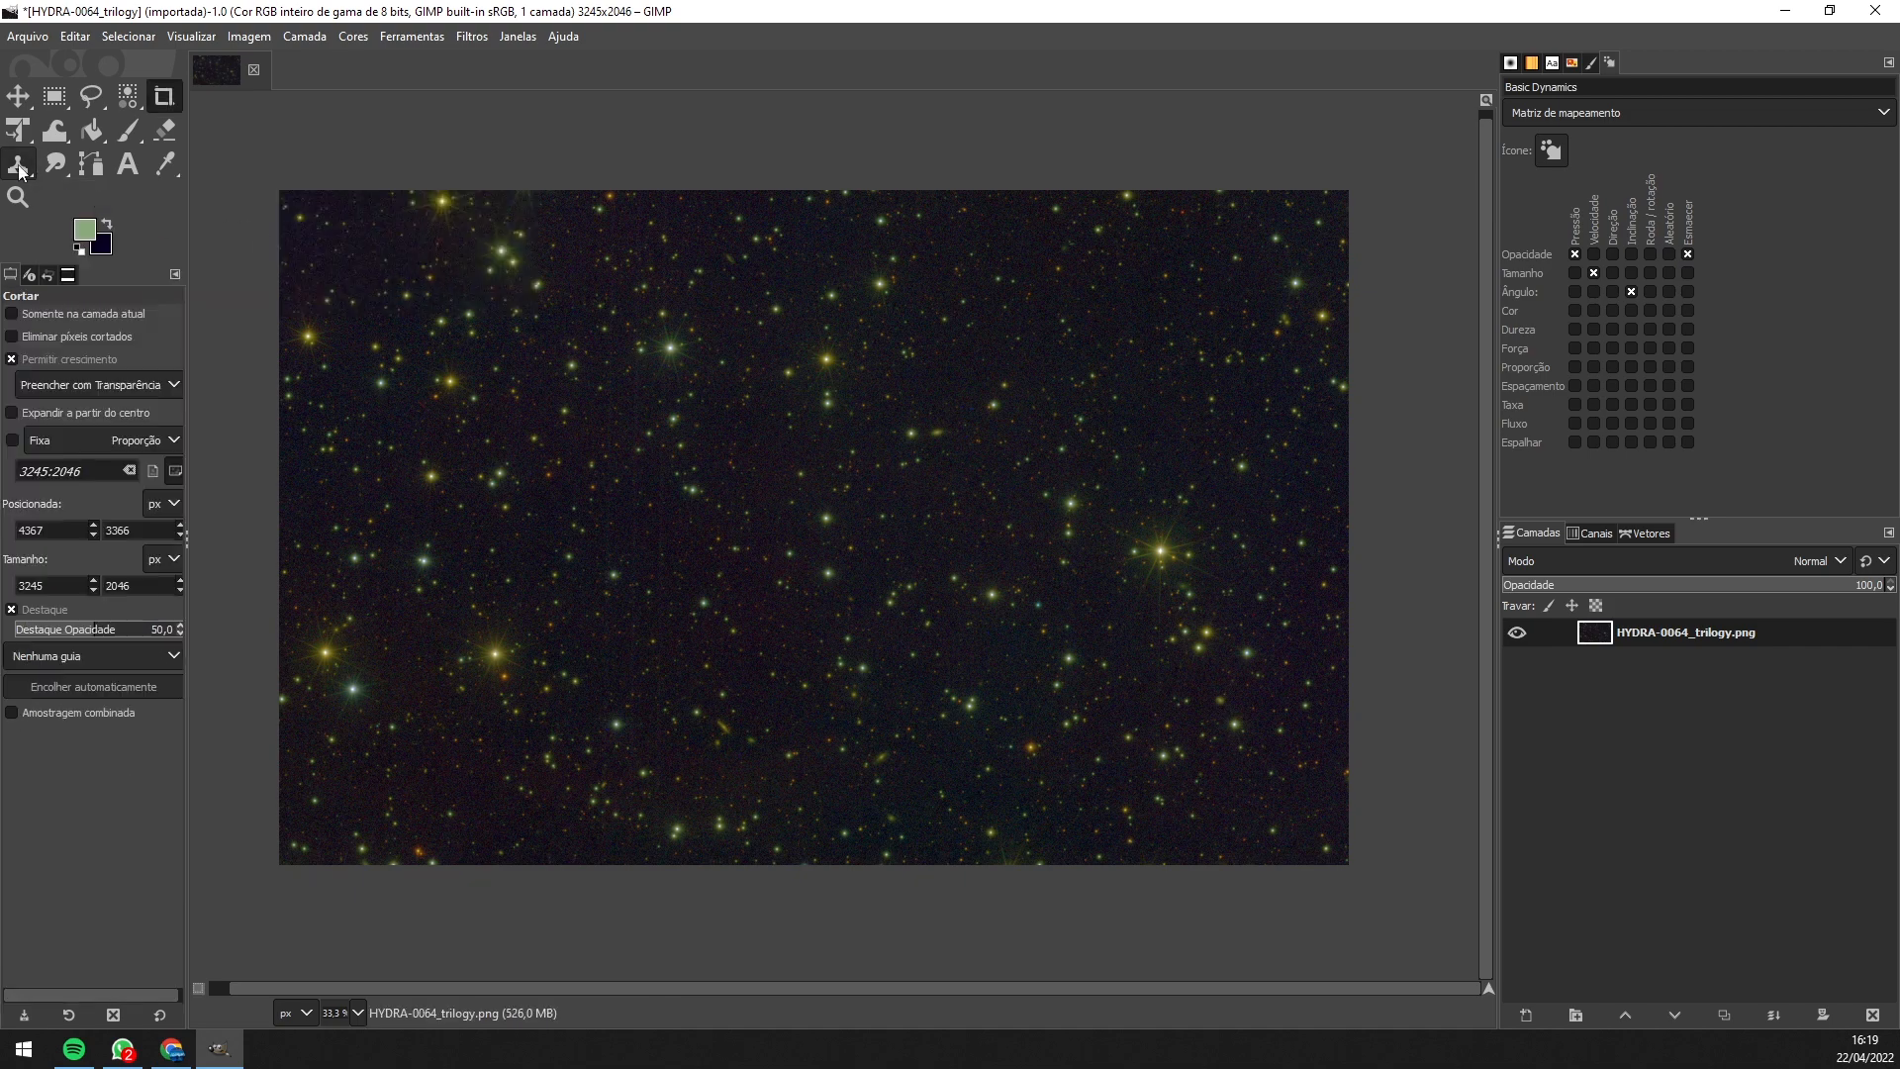
left_click(19, 170)
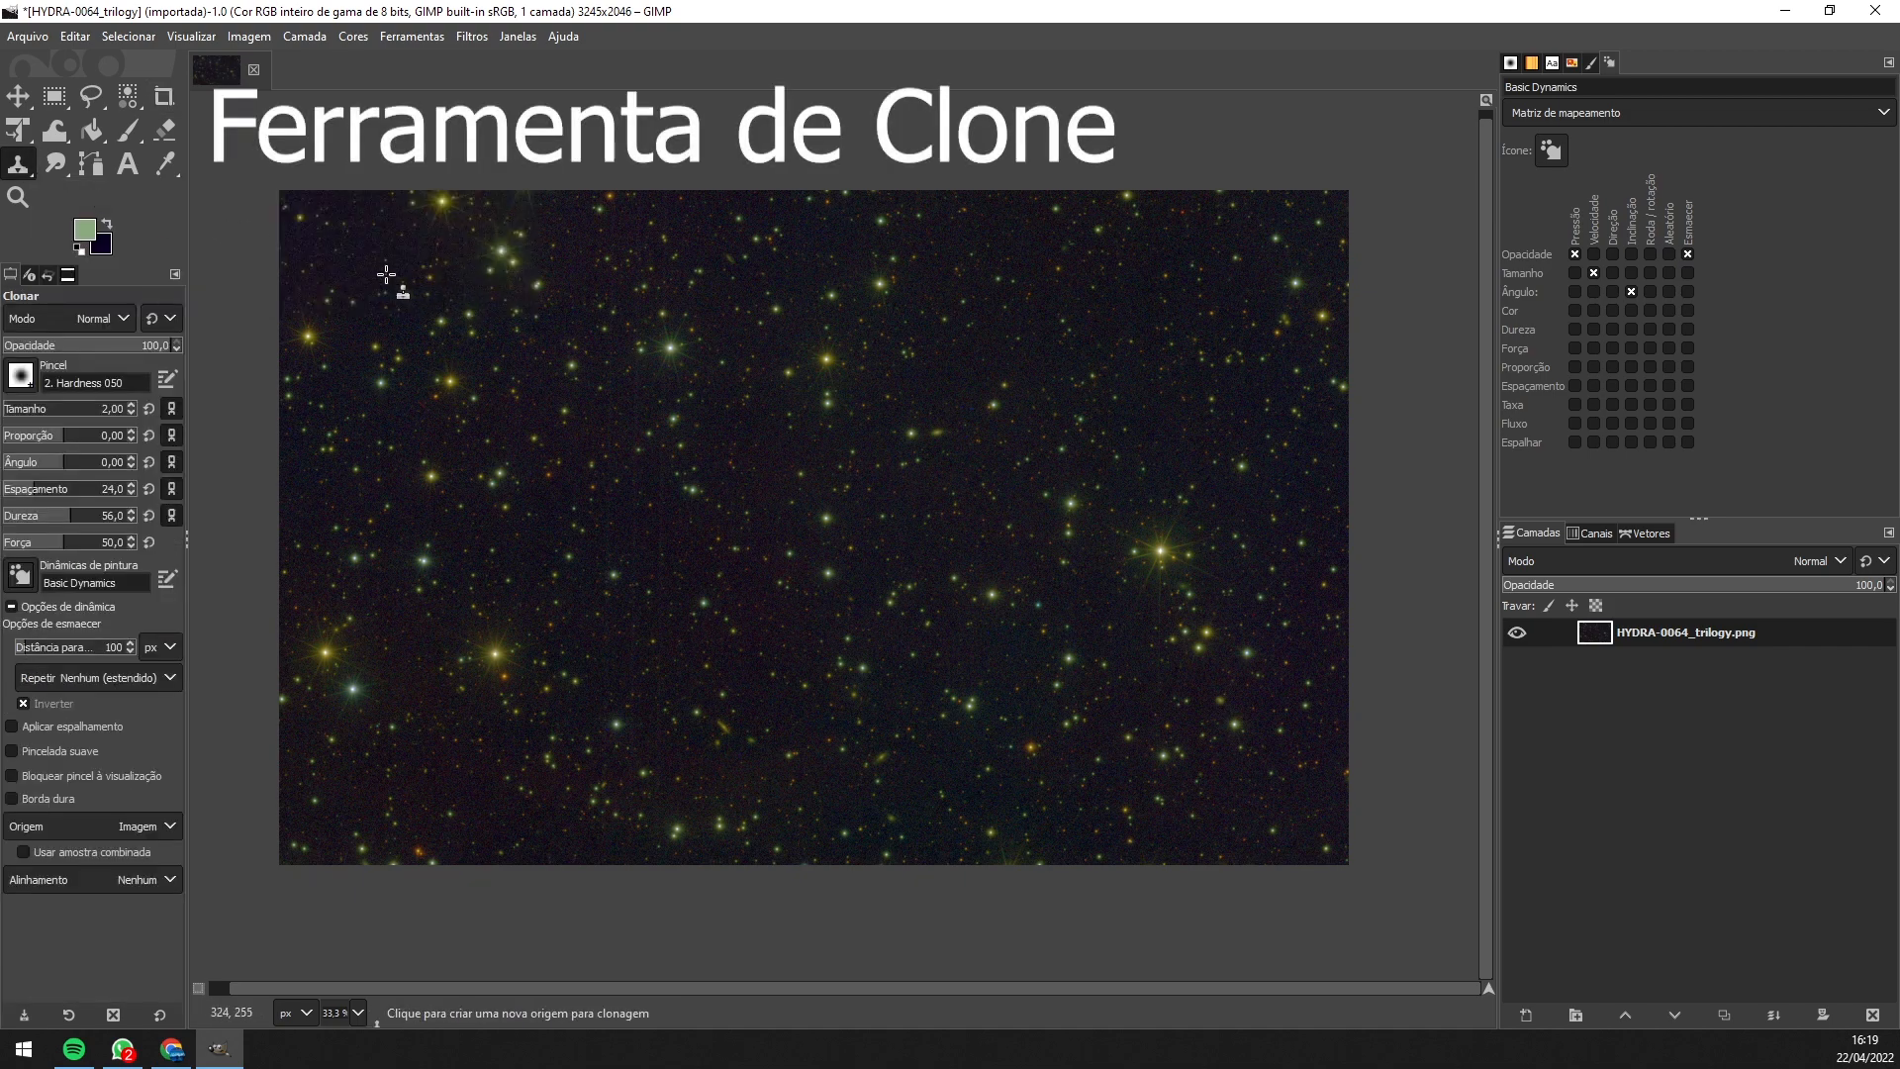
scroll(382, 280, "up", 6, "ctrl")
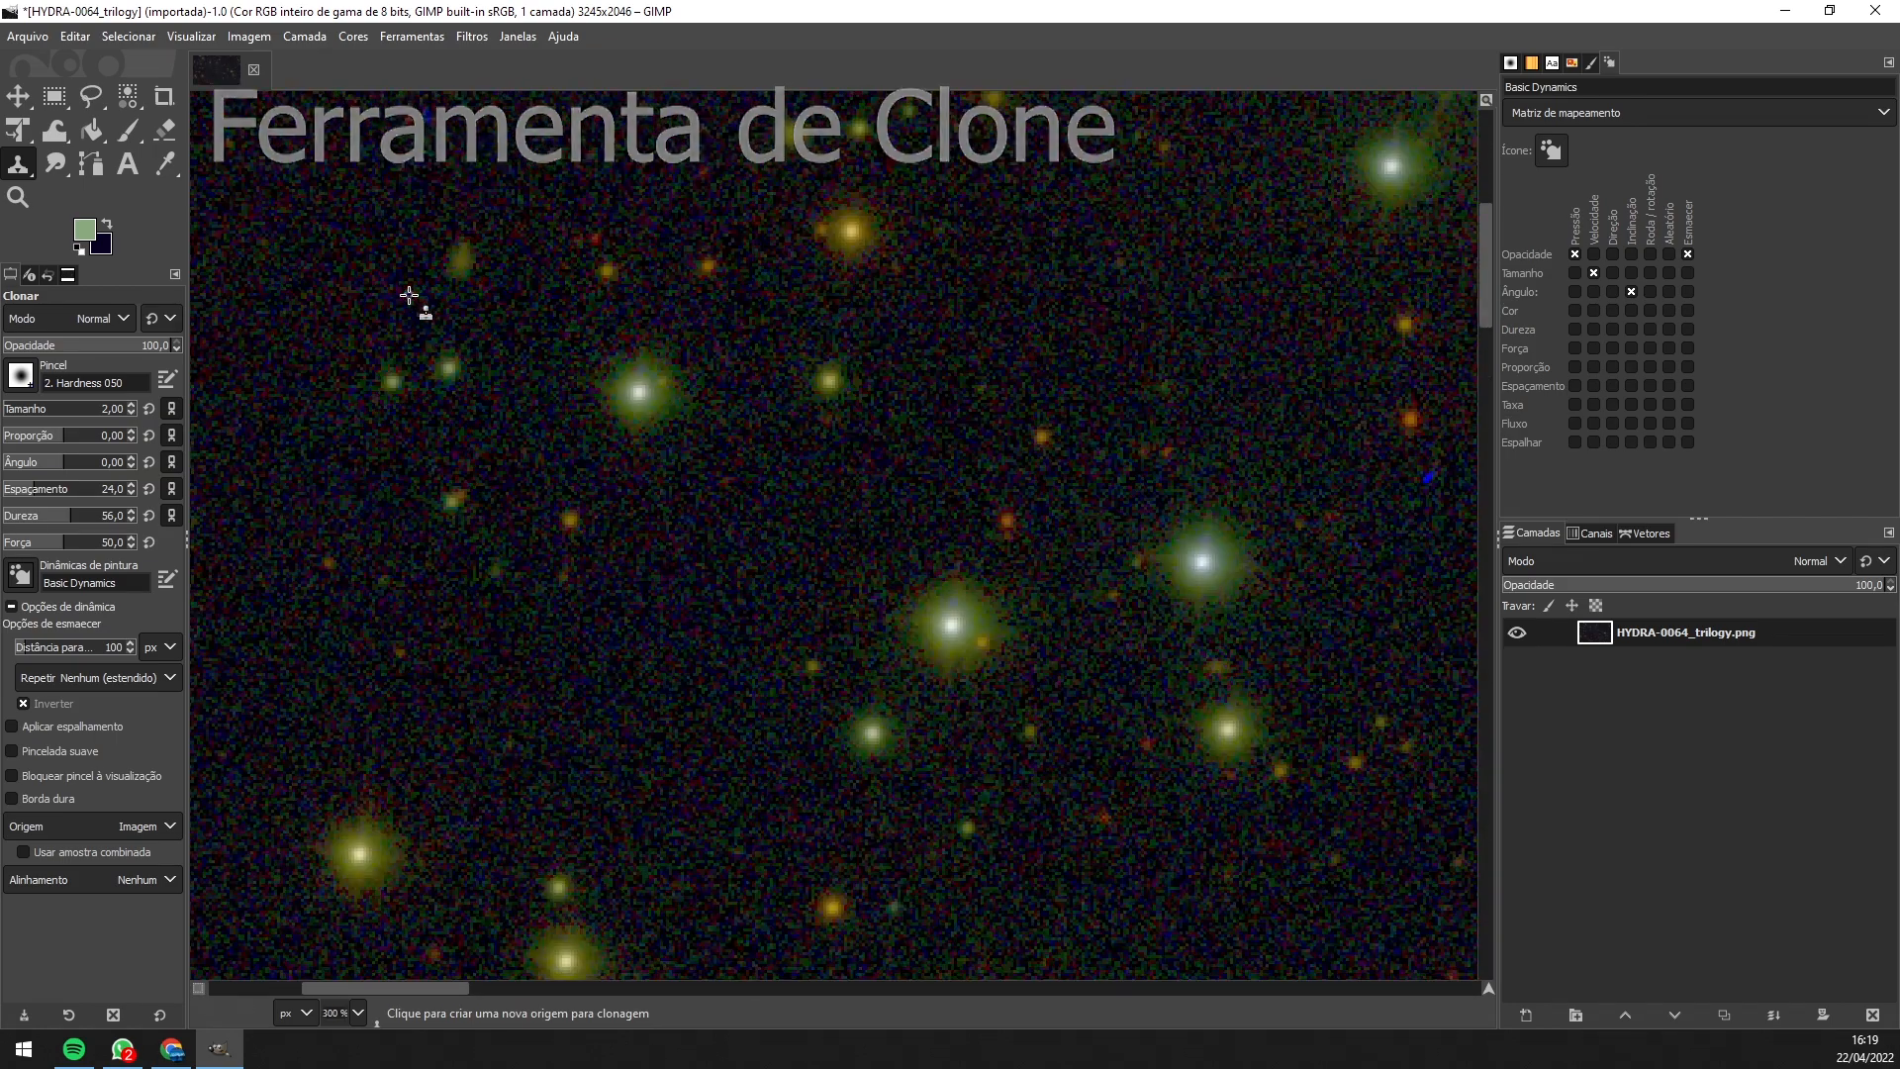
left_click_drag(1373, 530, 751, 528)
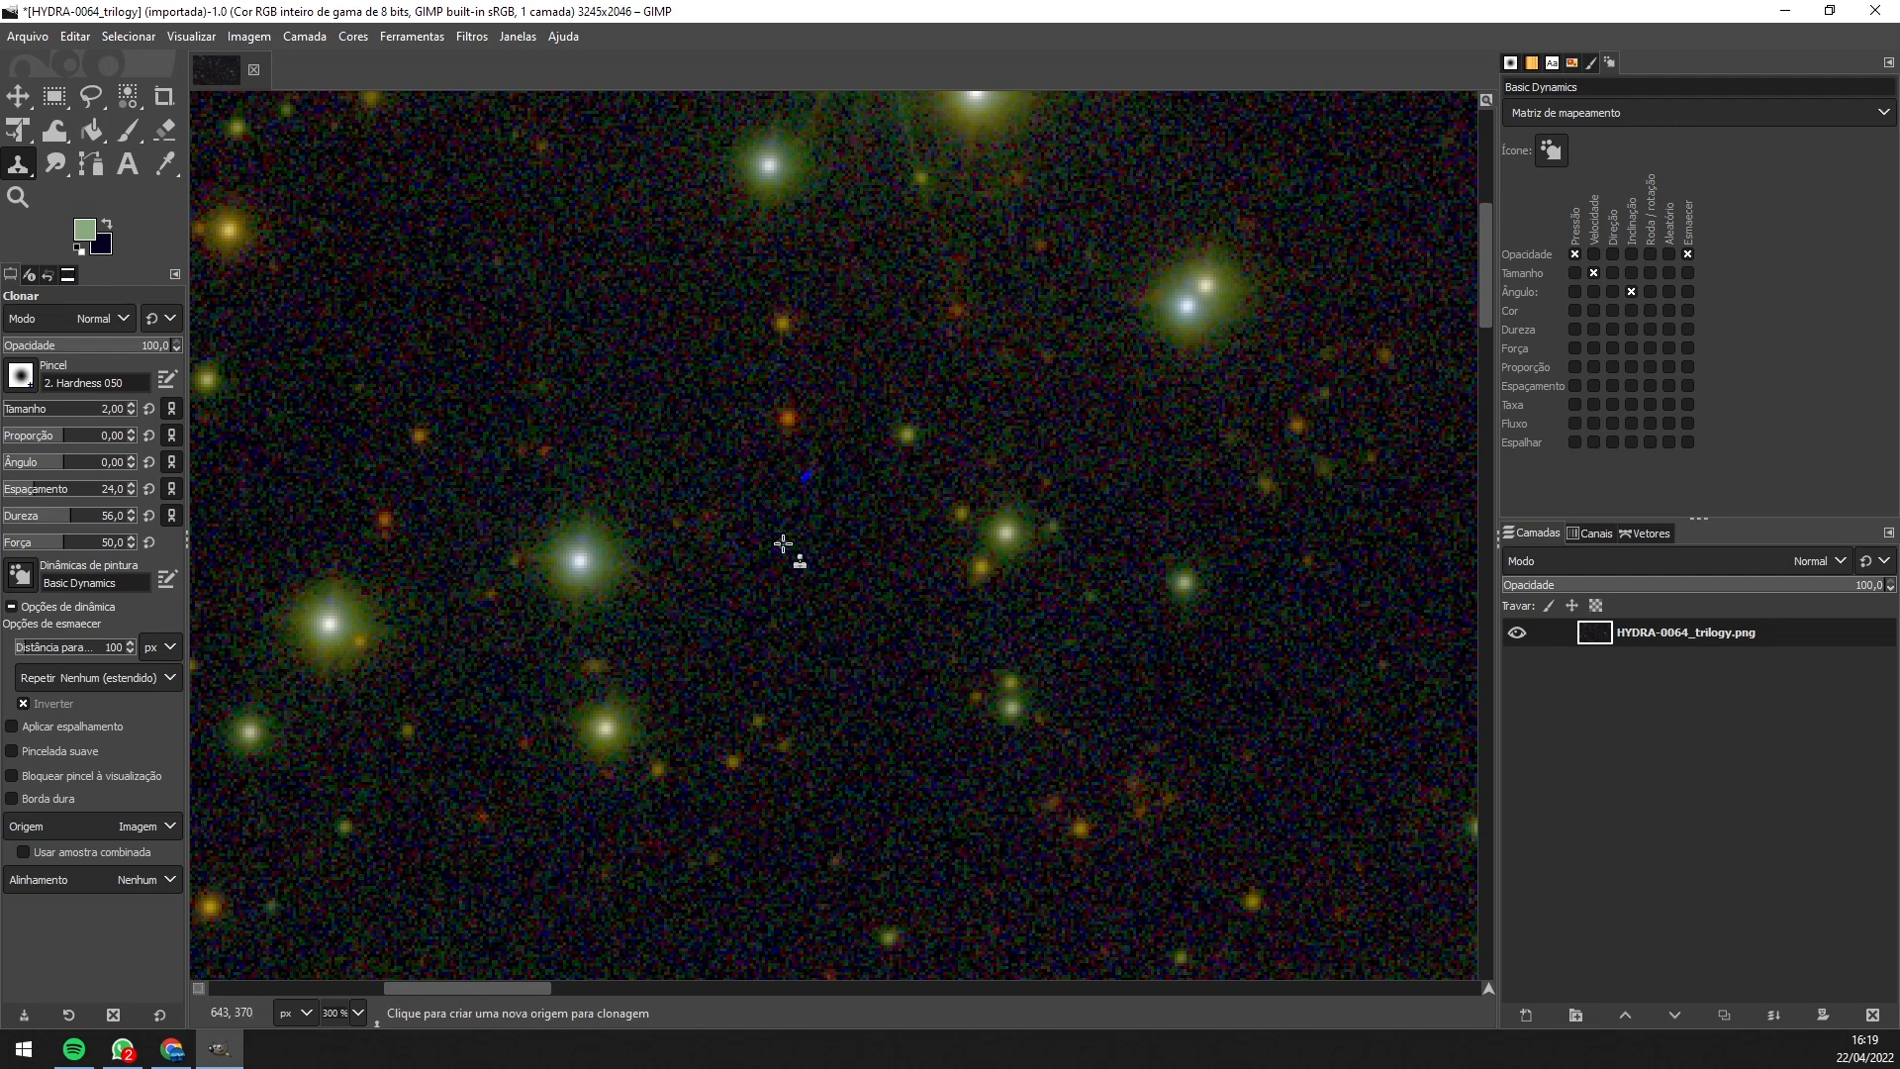
left_click(806, 577, "ctrl")
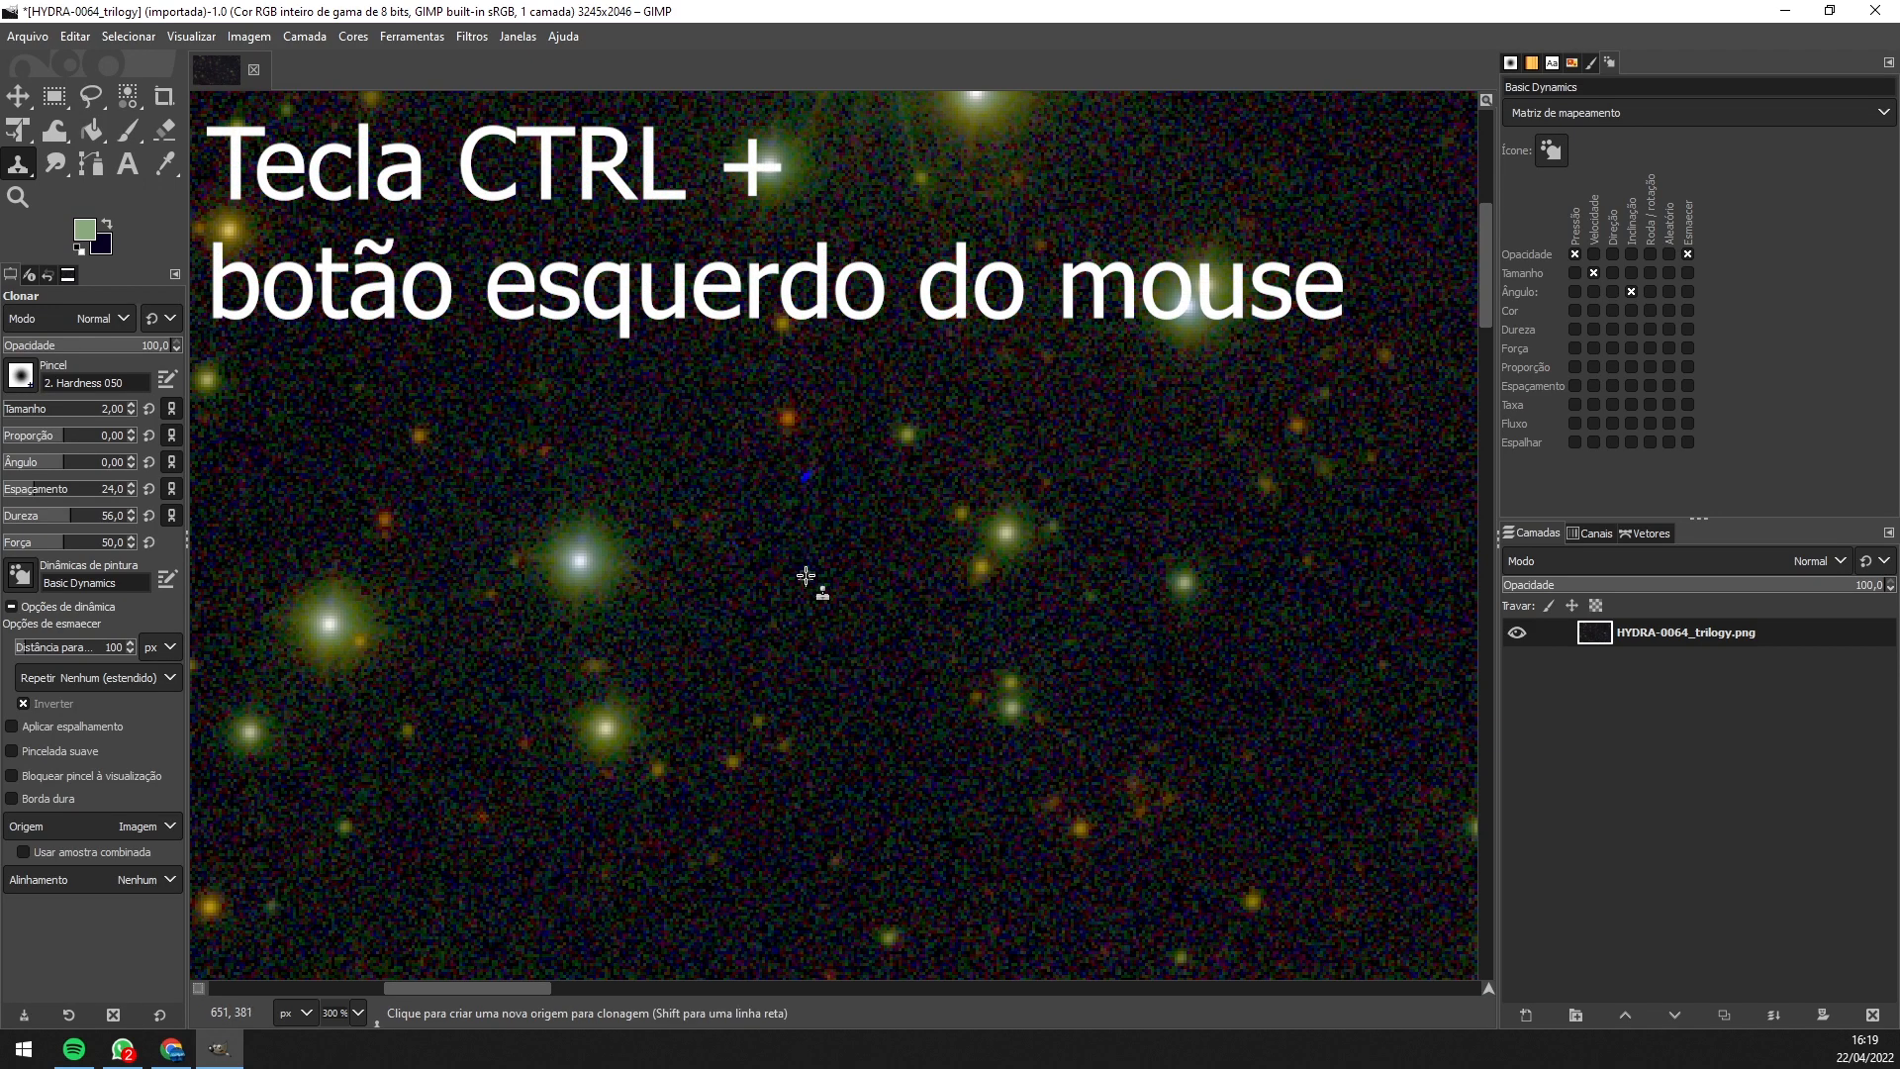
key("bracketleft")
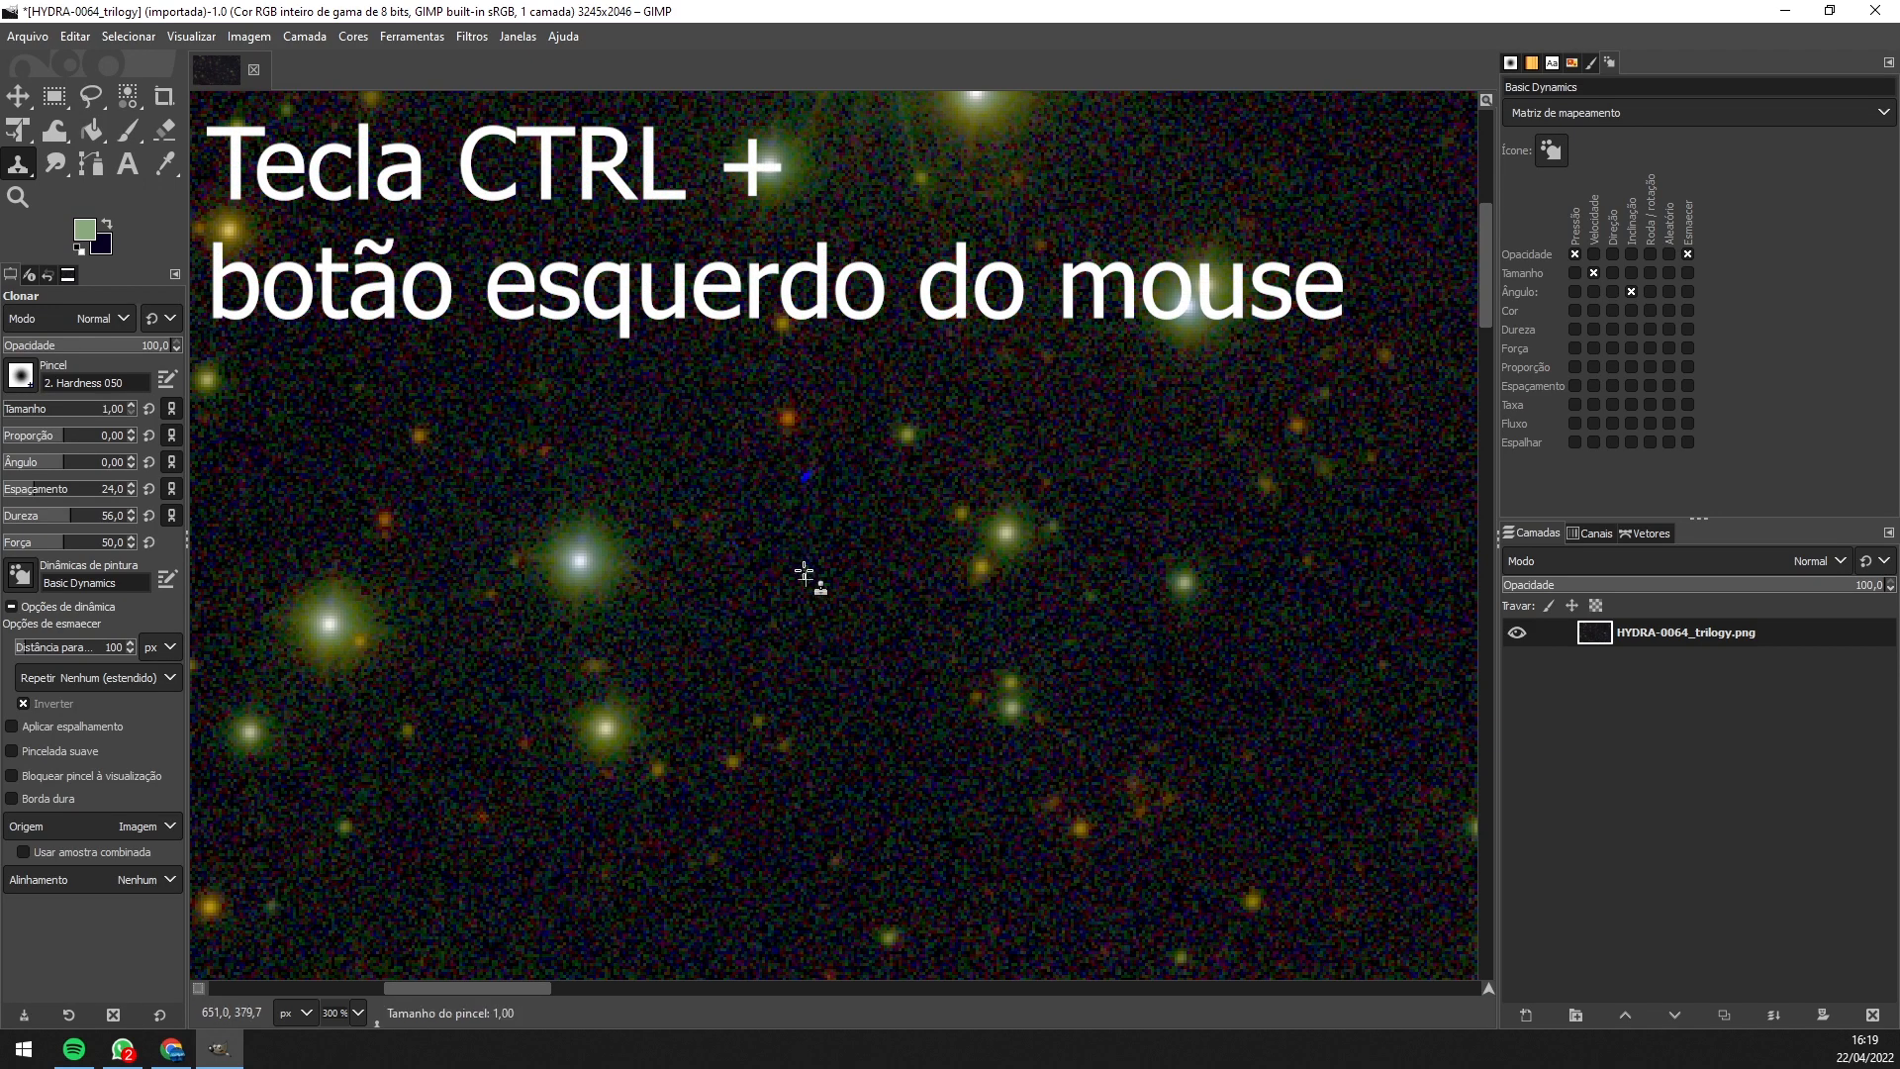
key("bracketright")
key("bracketright")
key("bracketright")
key("bracketright")
key("bracketright")
key("bracketright")
key("bracketright")
key("bracketright")
key("bracketright")
key("bracketright")
key("bracketright")
key("bracketright")
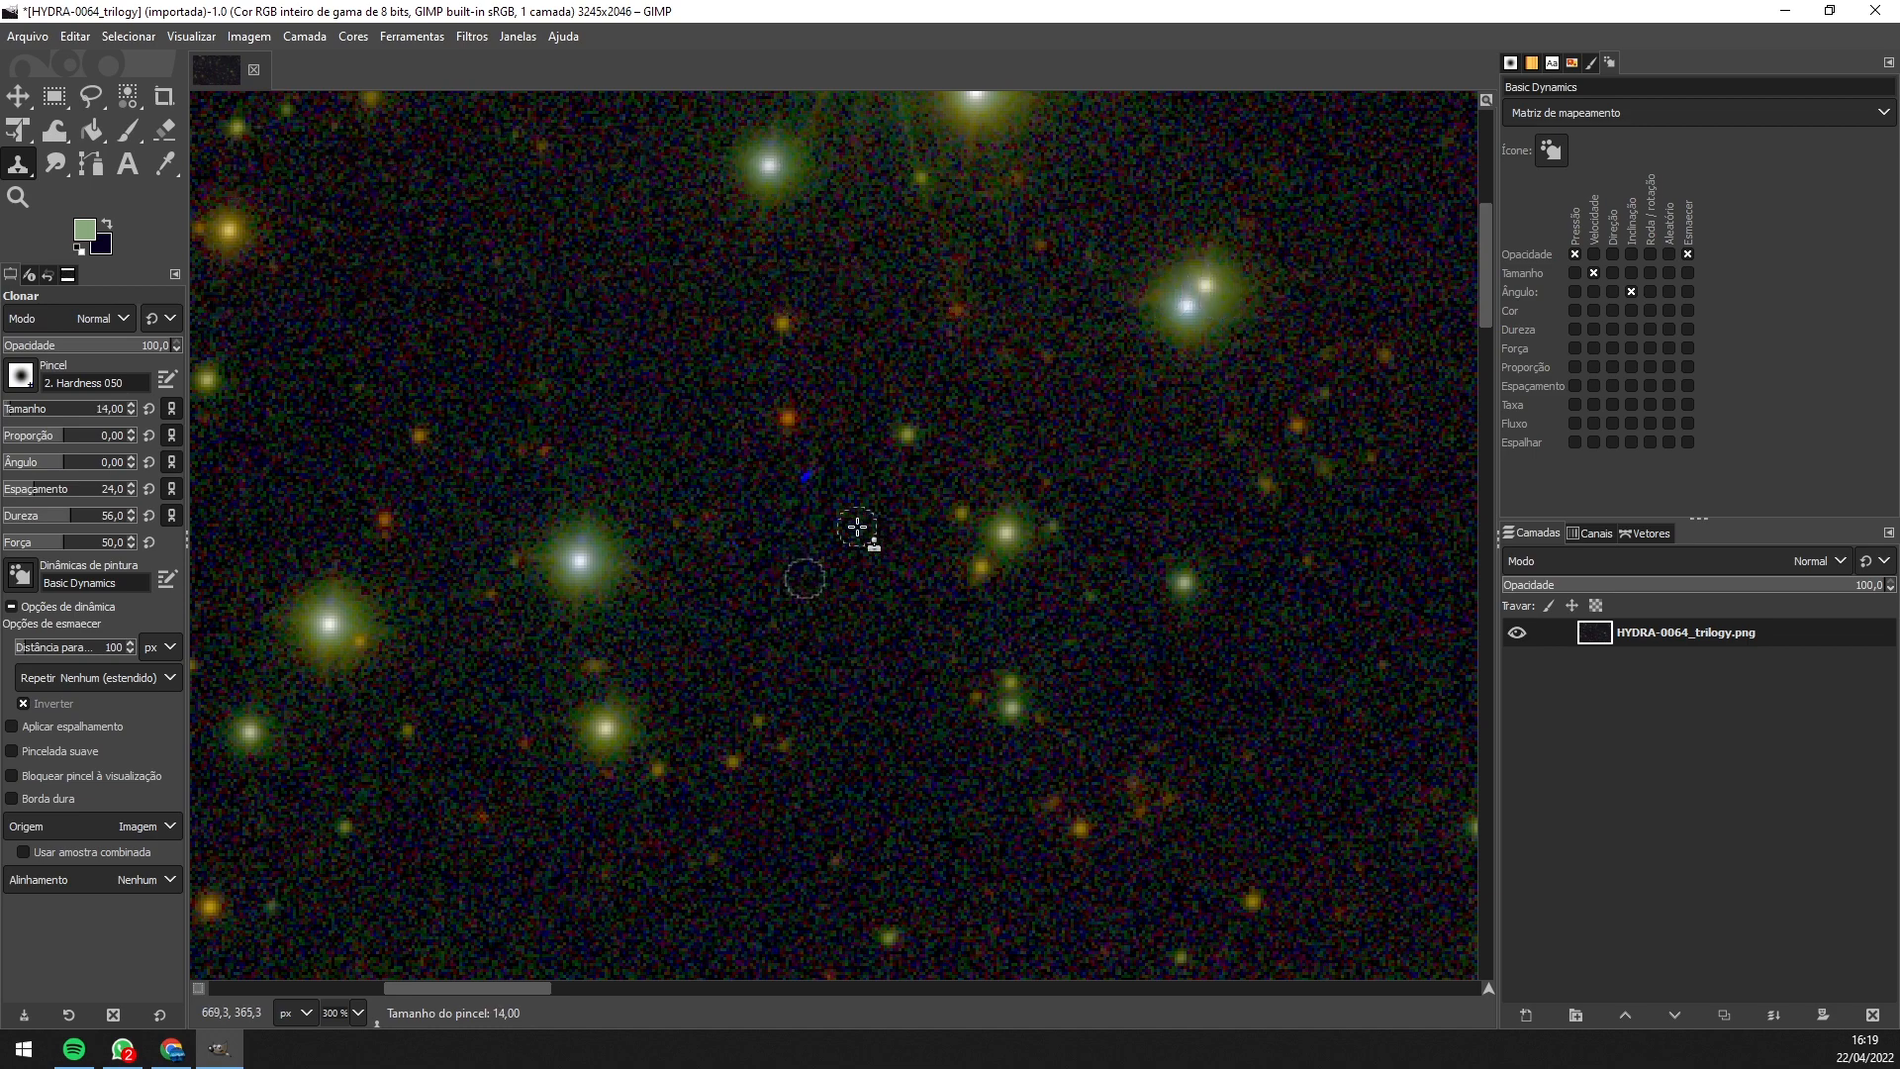
left_click(854, 554, "ctrl")
left_click_drag(812, 478, 793, 497)
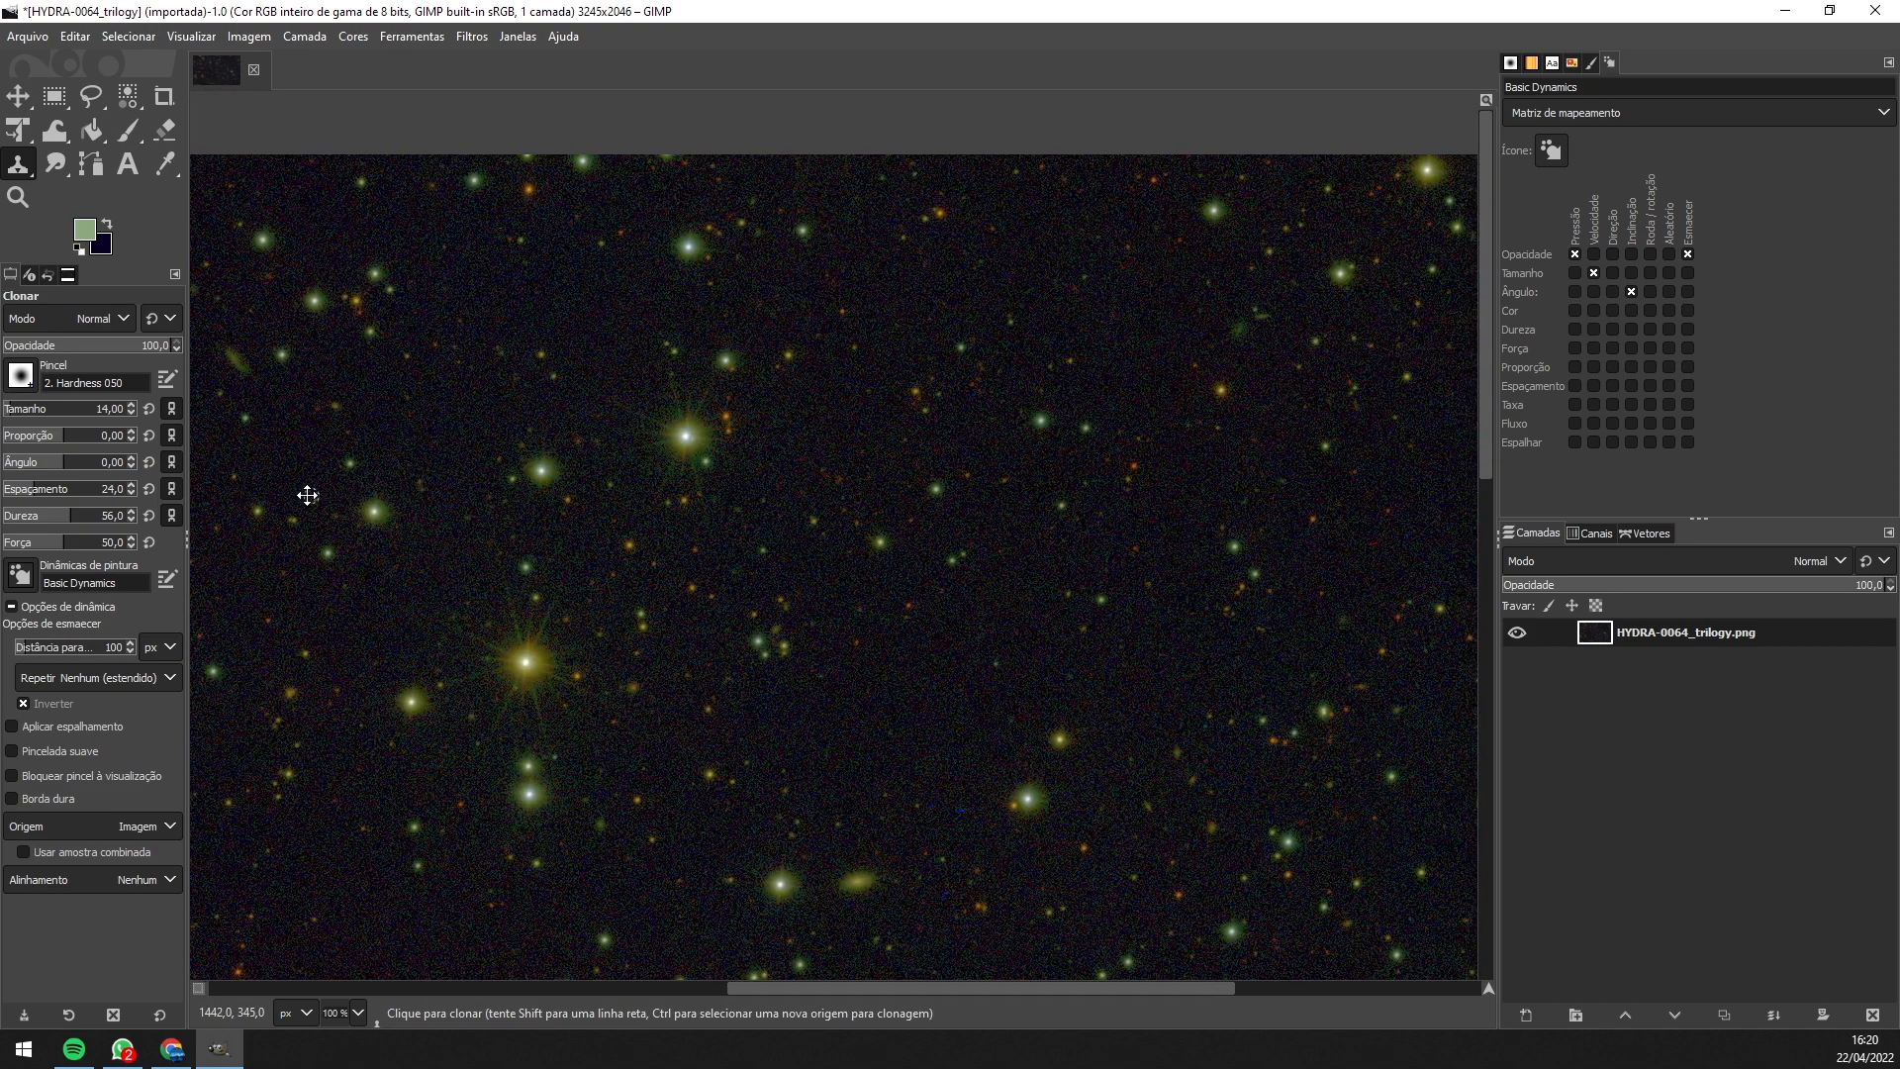
- Clone clean background sky over the remaining blue dashes and the small blue dot
left_click_drag(308, 495, 252, 490)
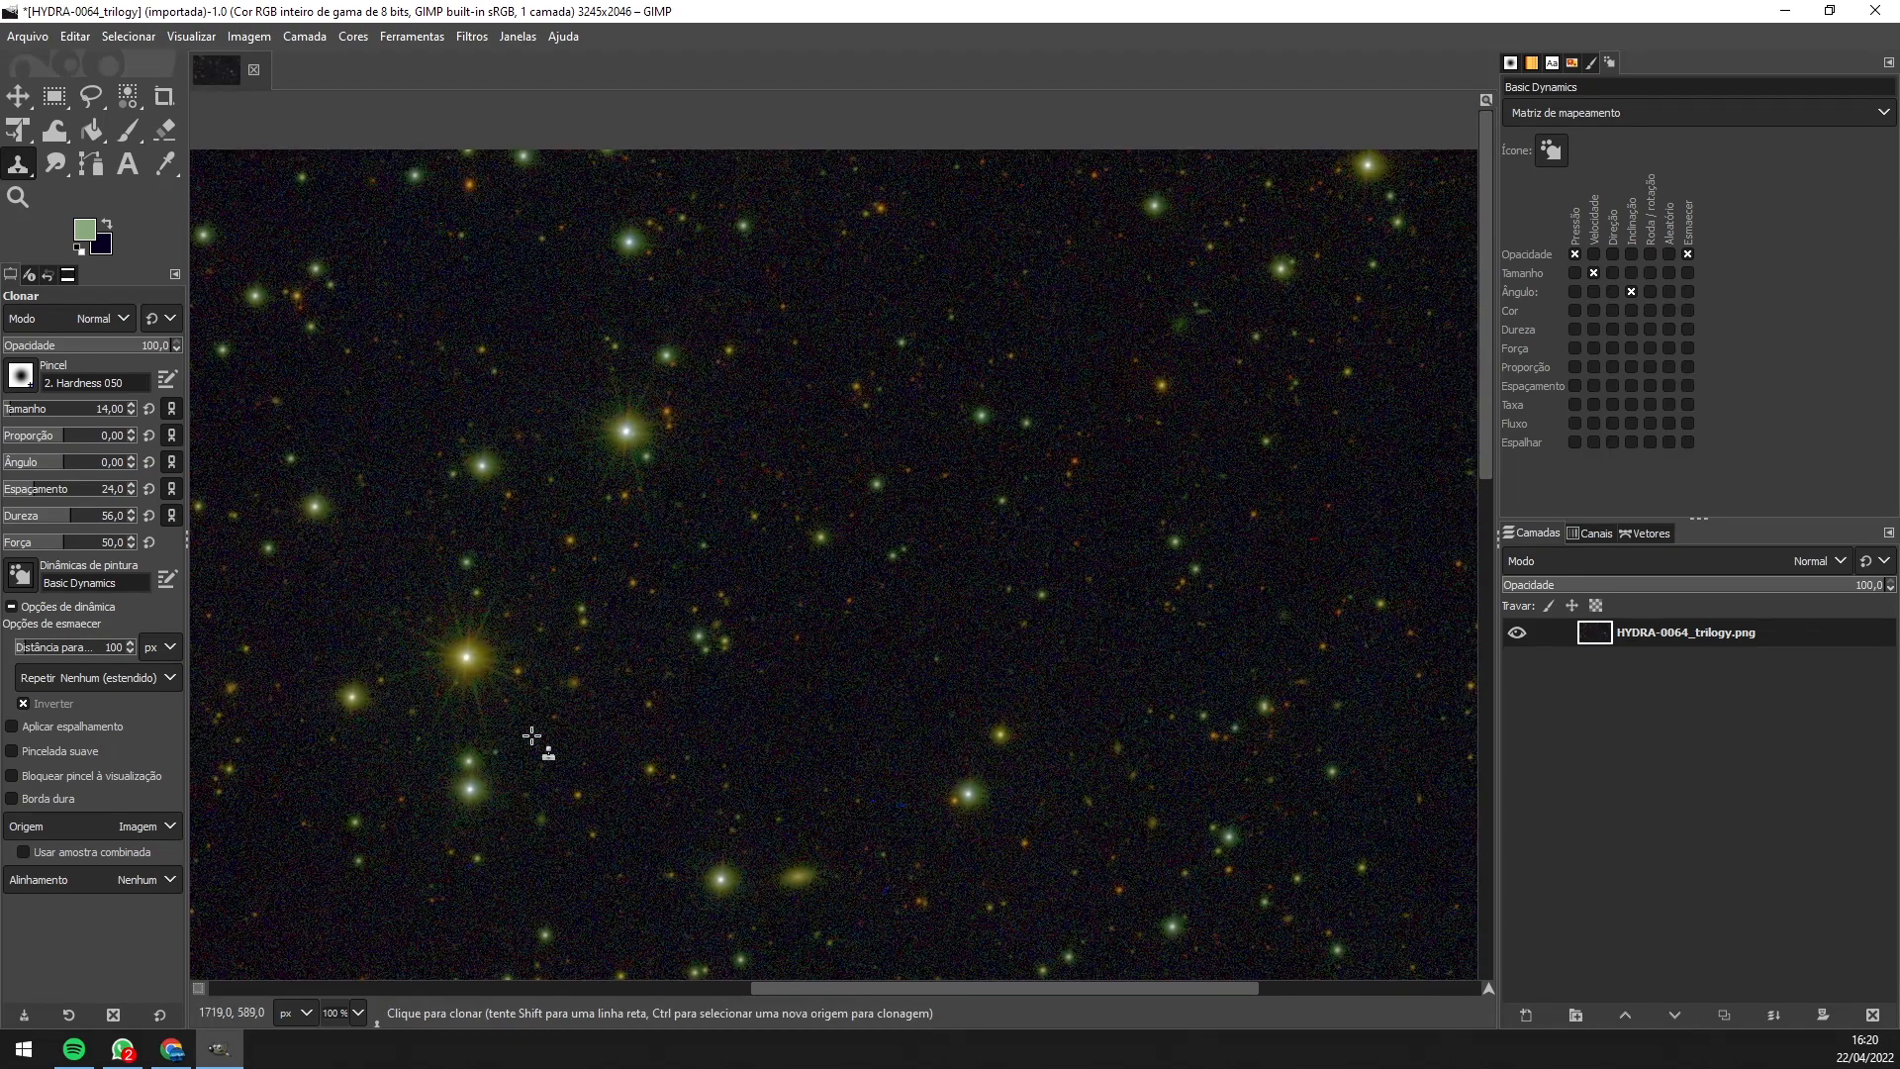
left_click_drag(898, 883, 828, 667)
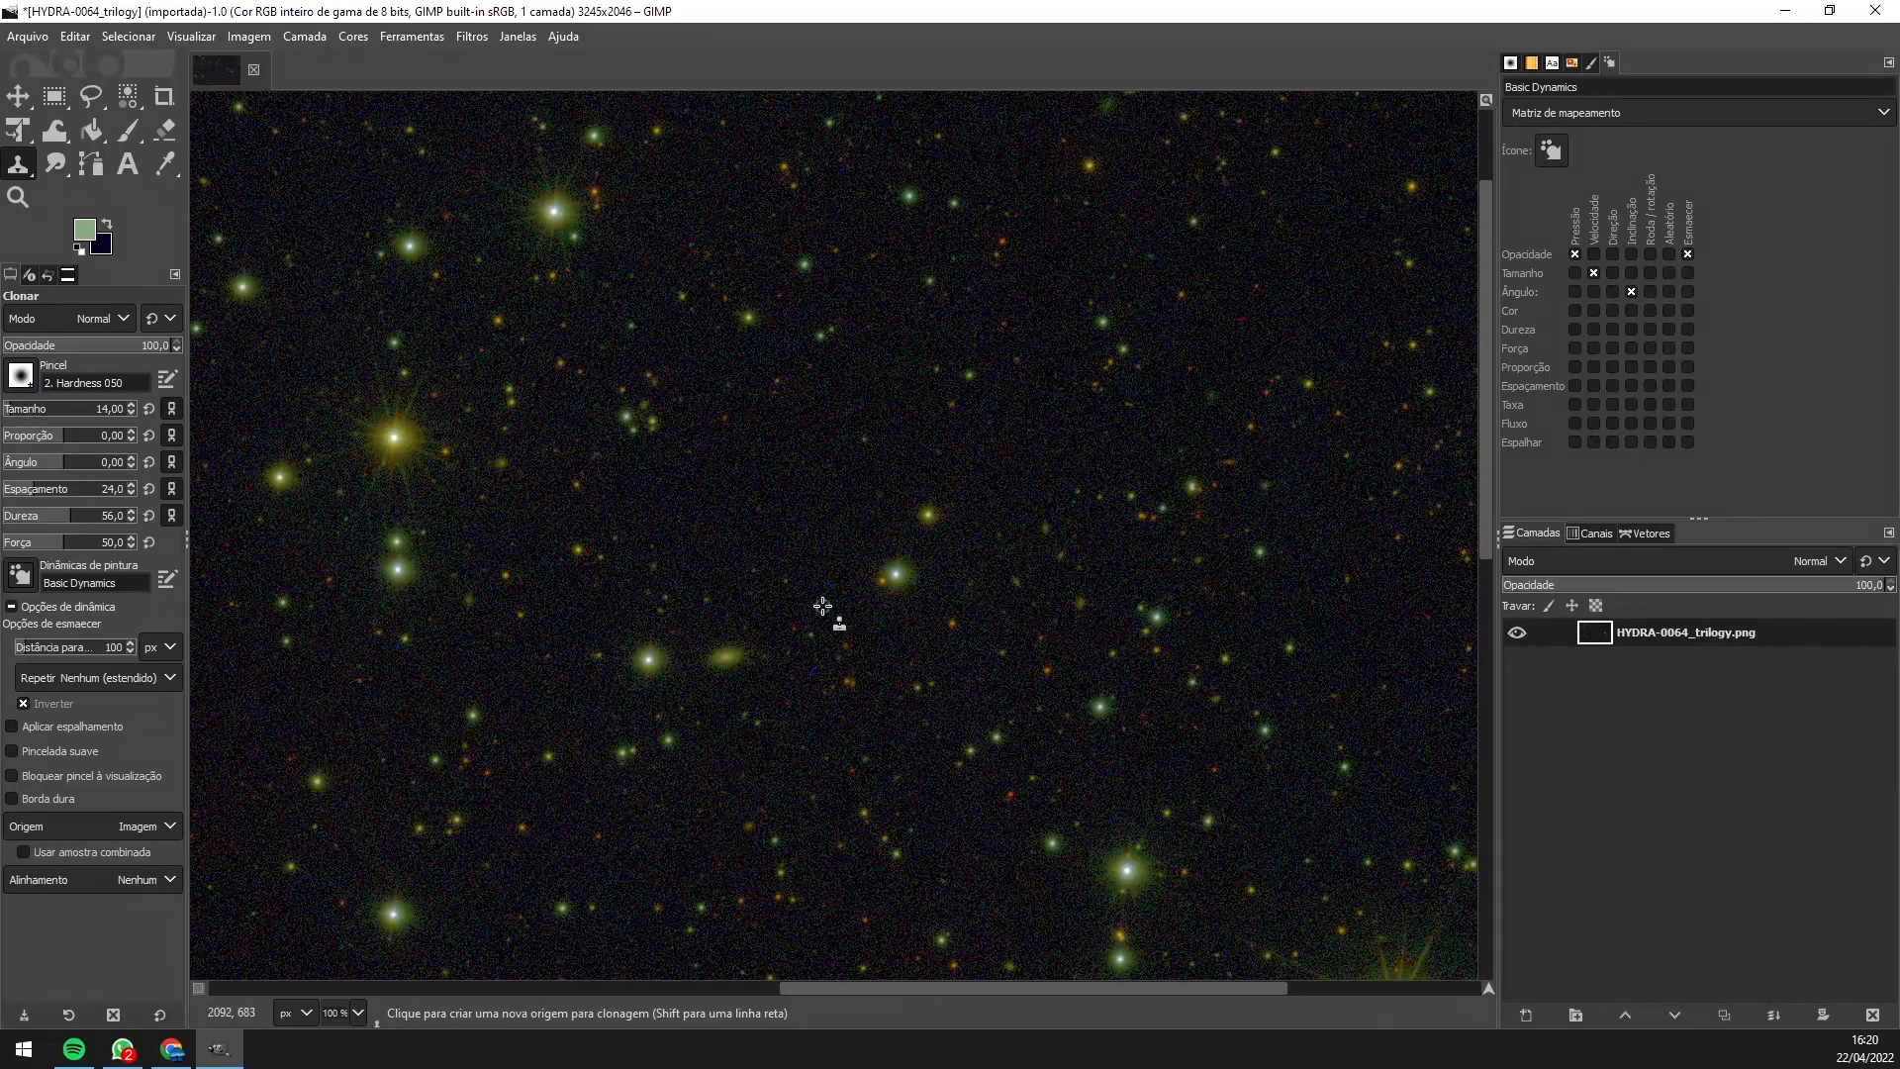
scroll(832, 599, "up", 5)
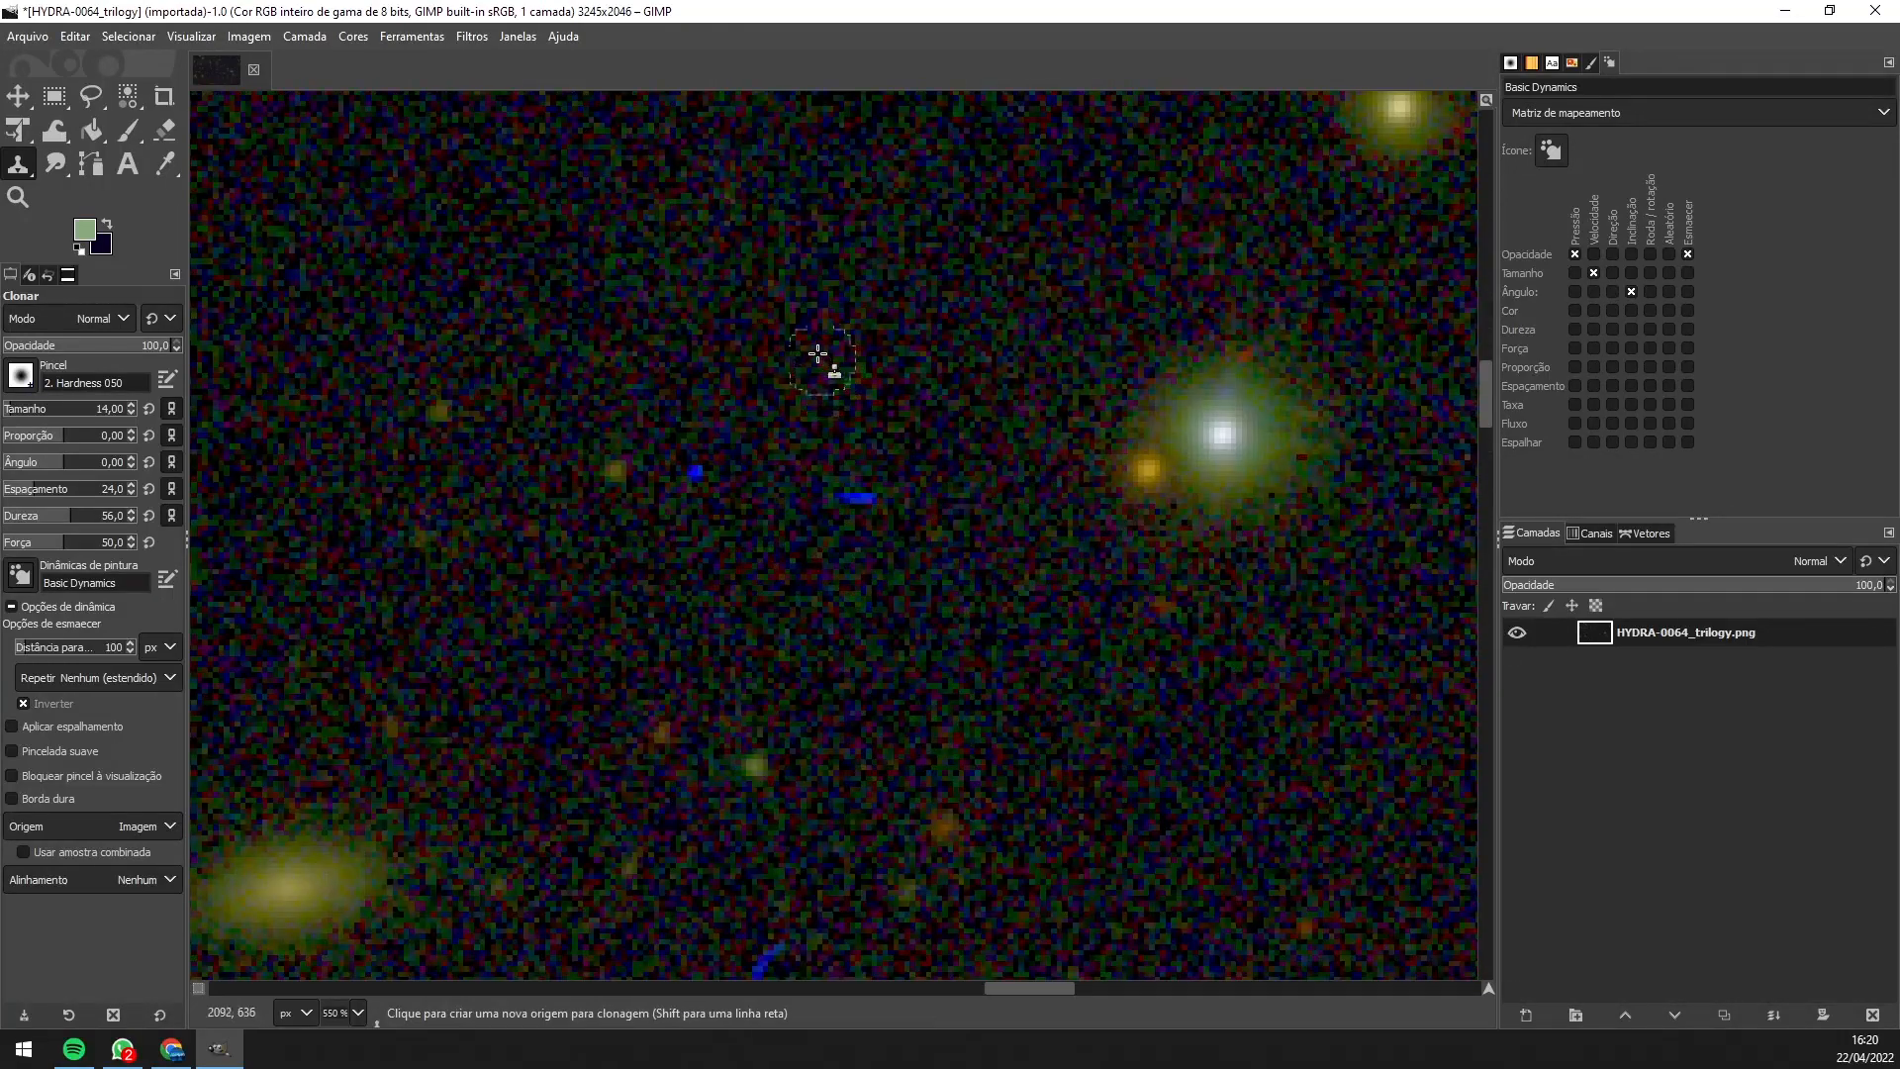
left_click(823, 364, "ctrl")
mouse_move(884, 503)
left_mouse_down()
mouse_move(900, 509)
mouse_move(831, 497)
left_mouse_up()
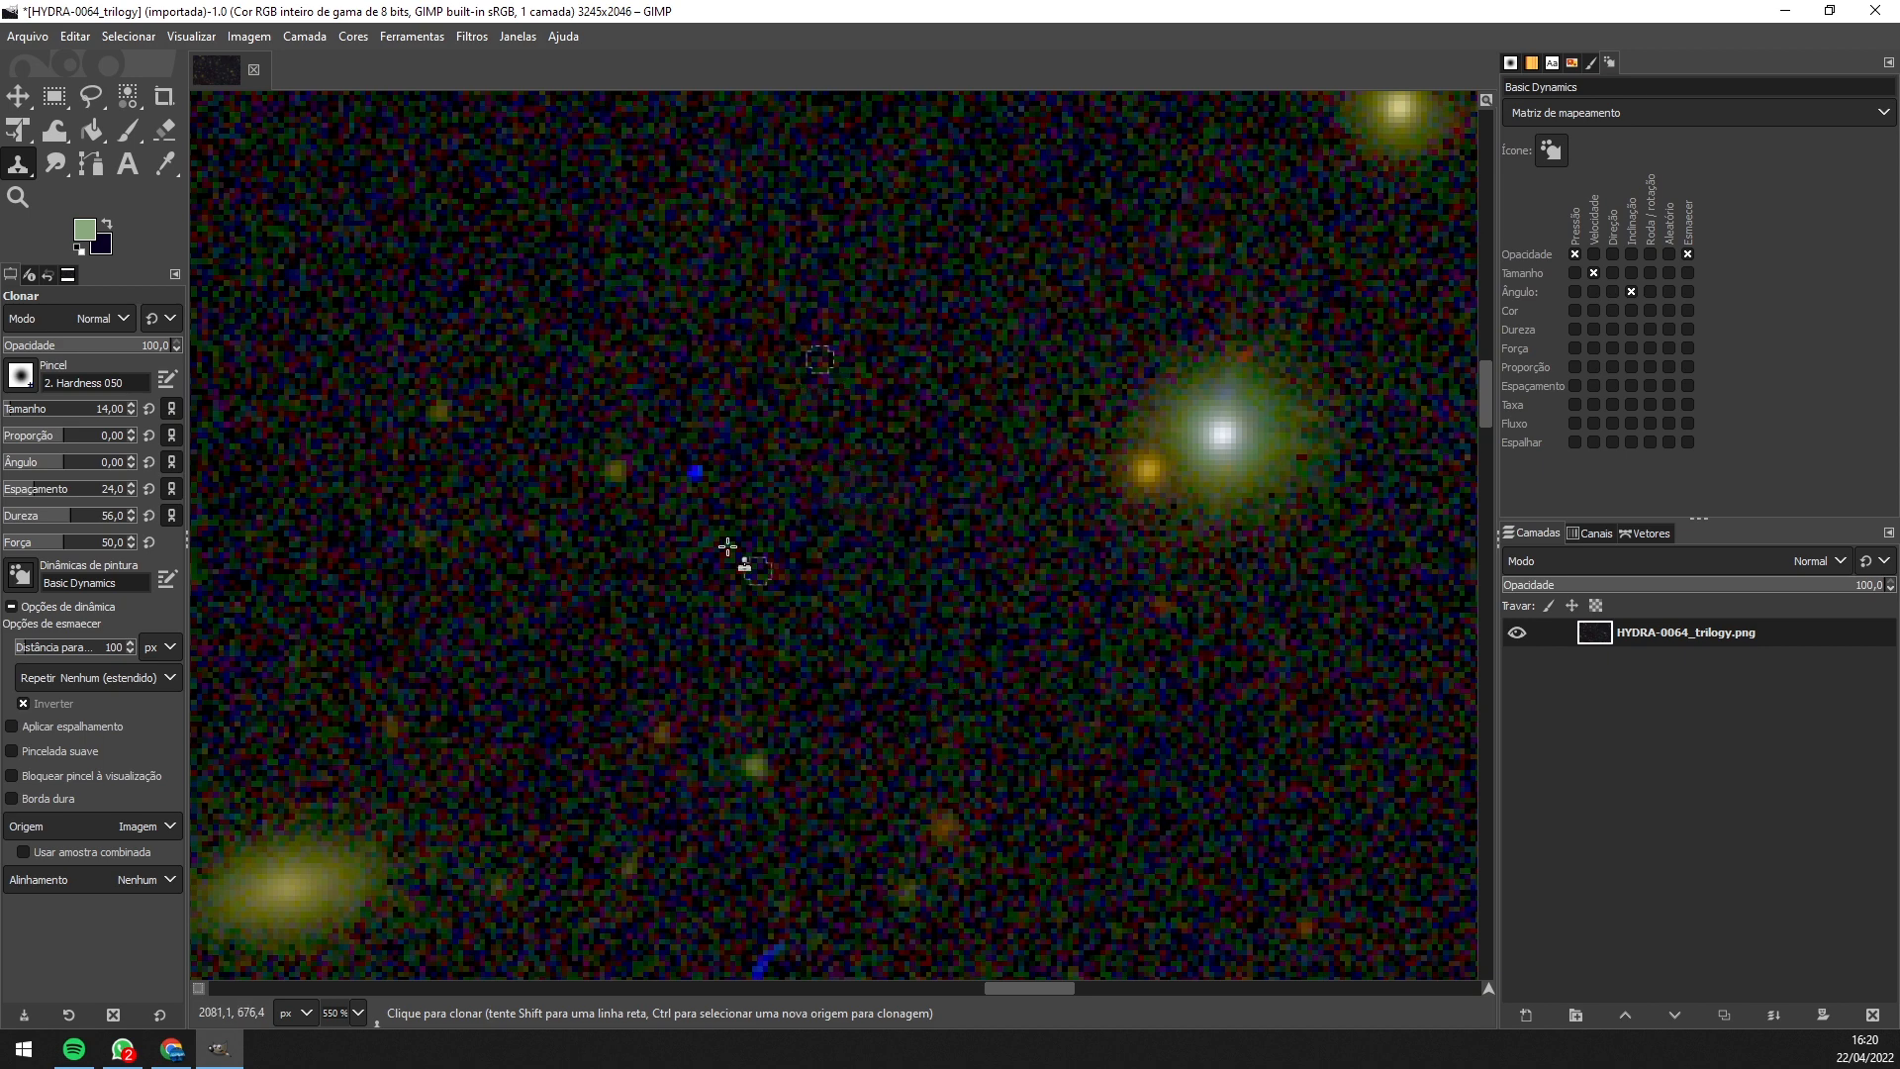
left_click_drag(703, 484, 704, 485)
left_click_drag(833, 599, 855, 268)
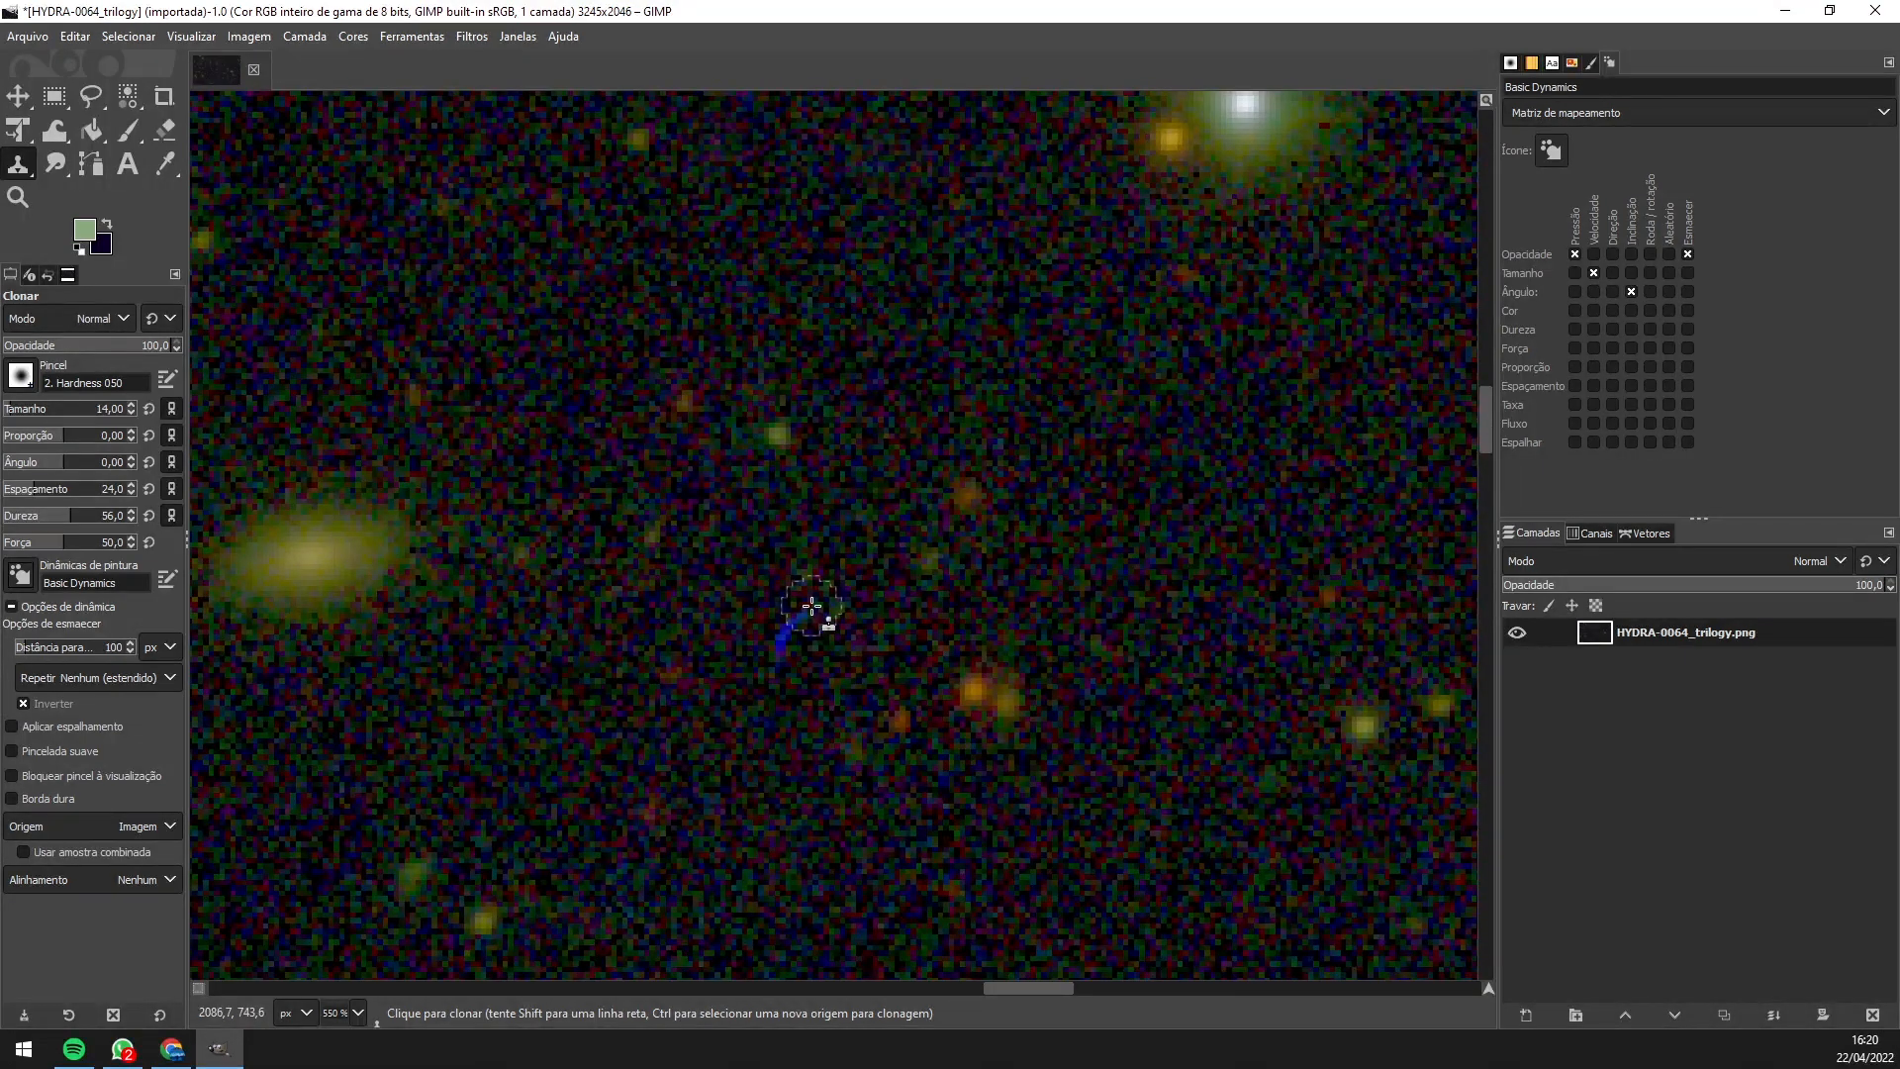
left_click_drag(793, 627, 780, 645)
- Zoom back out to 33.3%, center the star field and switch to the Move tool
scroll(827, 446, "down", 5)
scroll(819, 441, "down", 3)
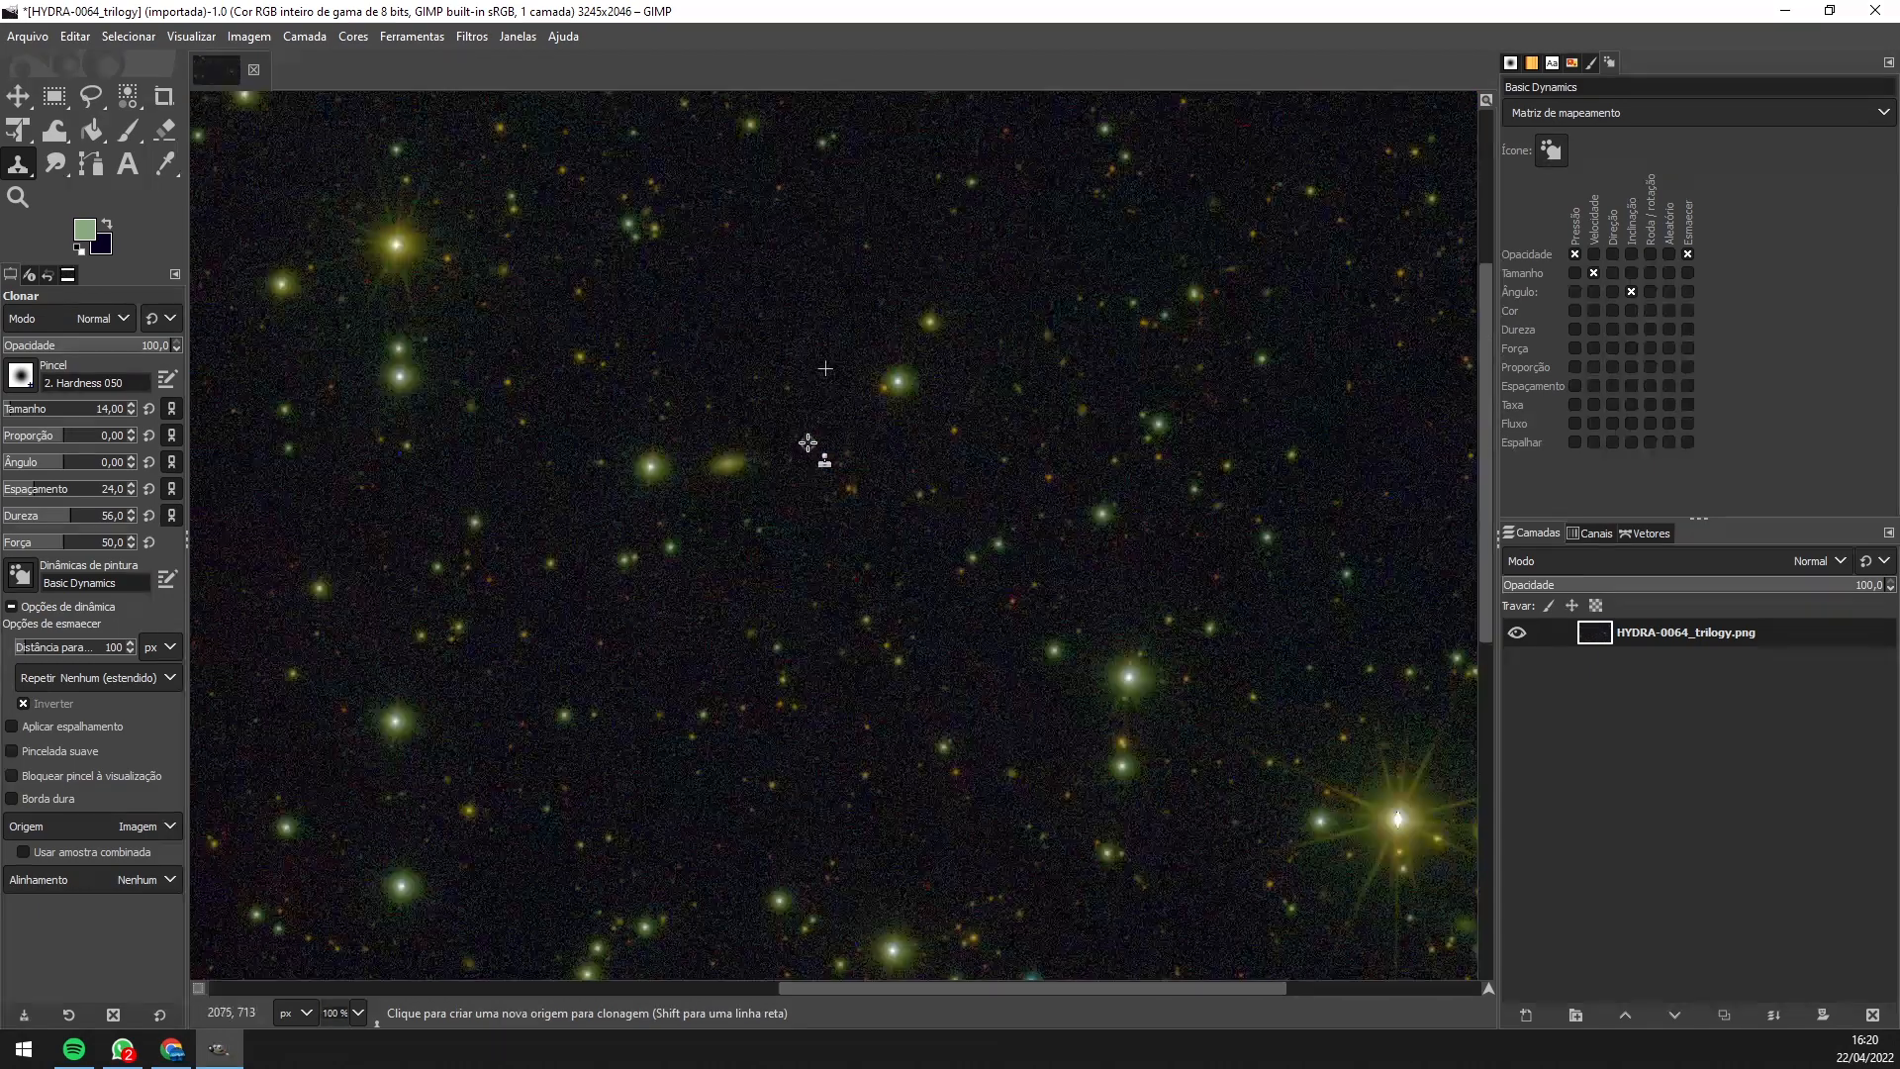
scroll(747, 443, "down", 1)
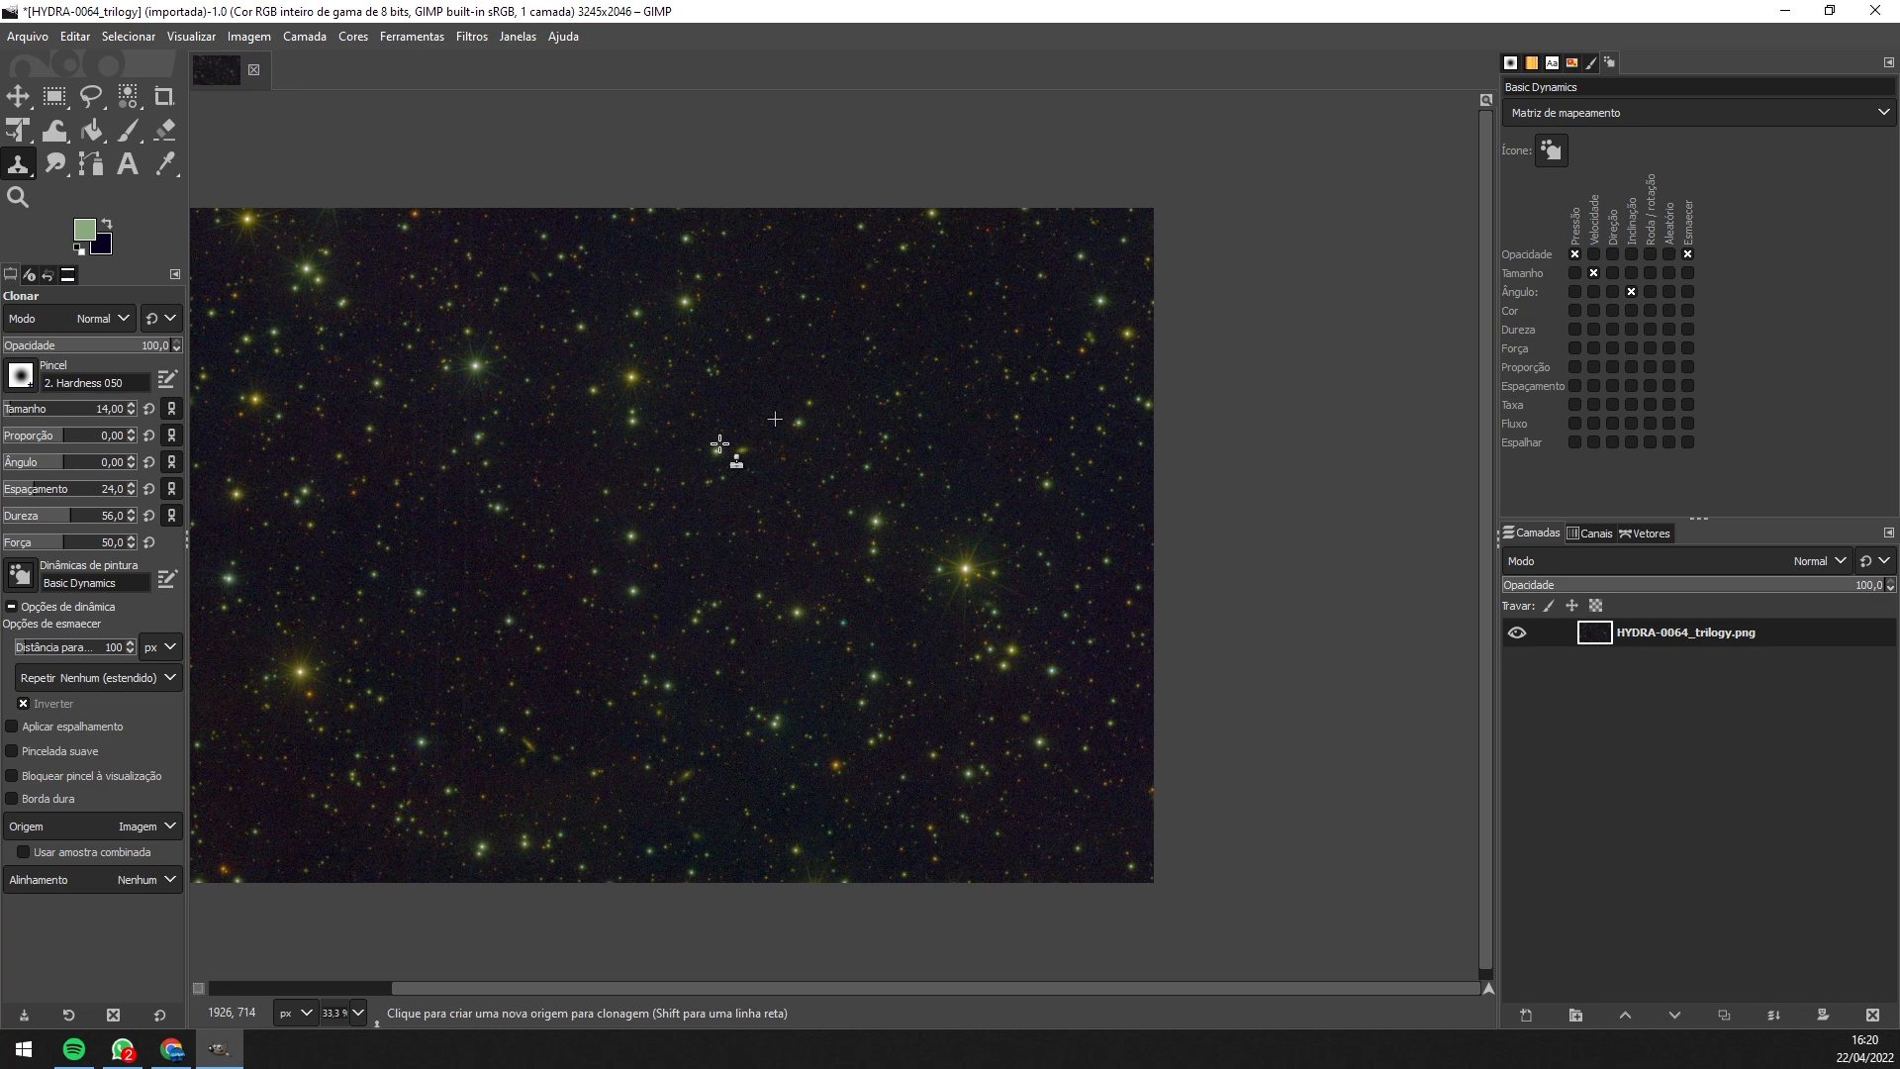
mouse_move(701, 462)
left_mouse_down()
mouse_move(878, 471)
mouse_move(911, 444)
left_mouse_up()
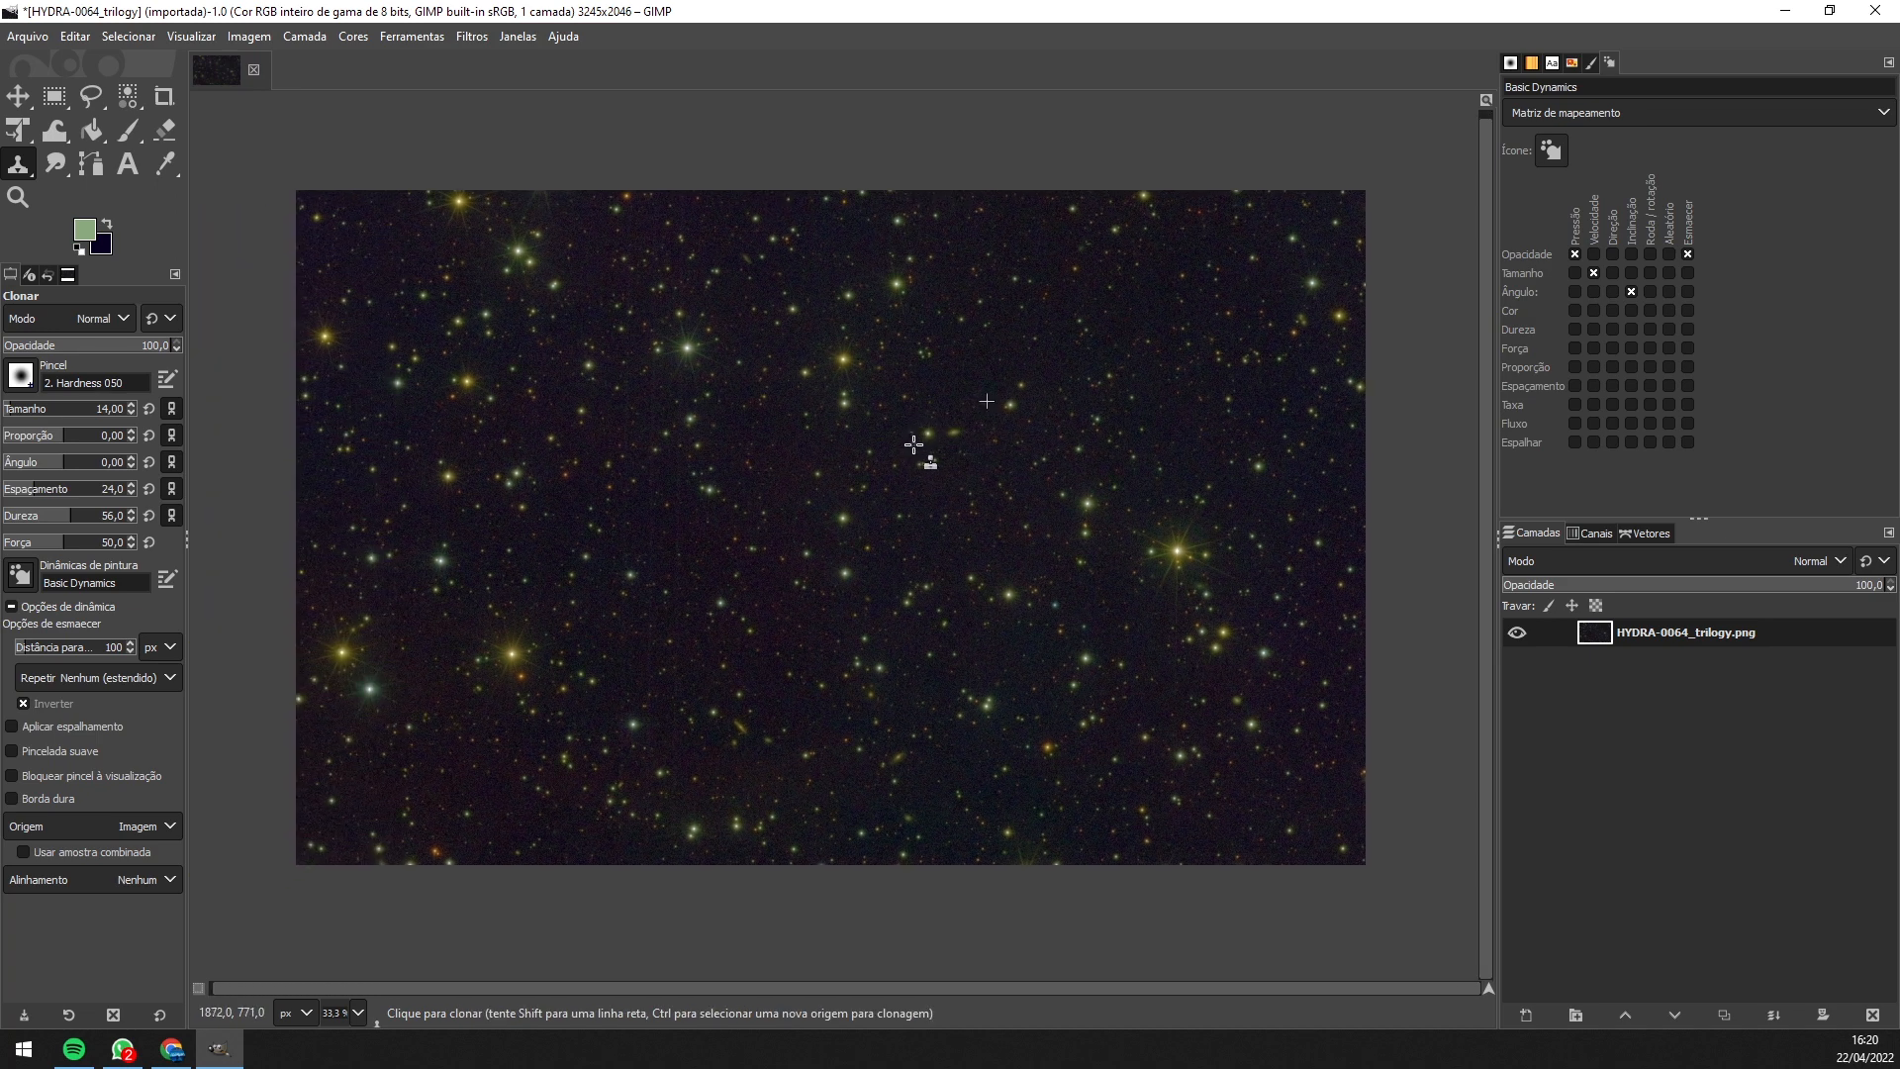
left_click(18, 96)
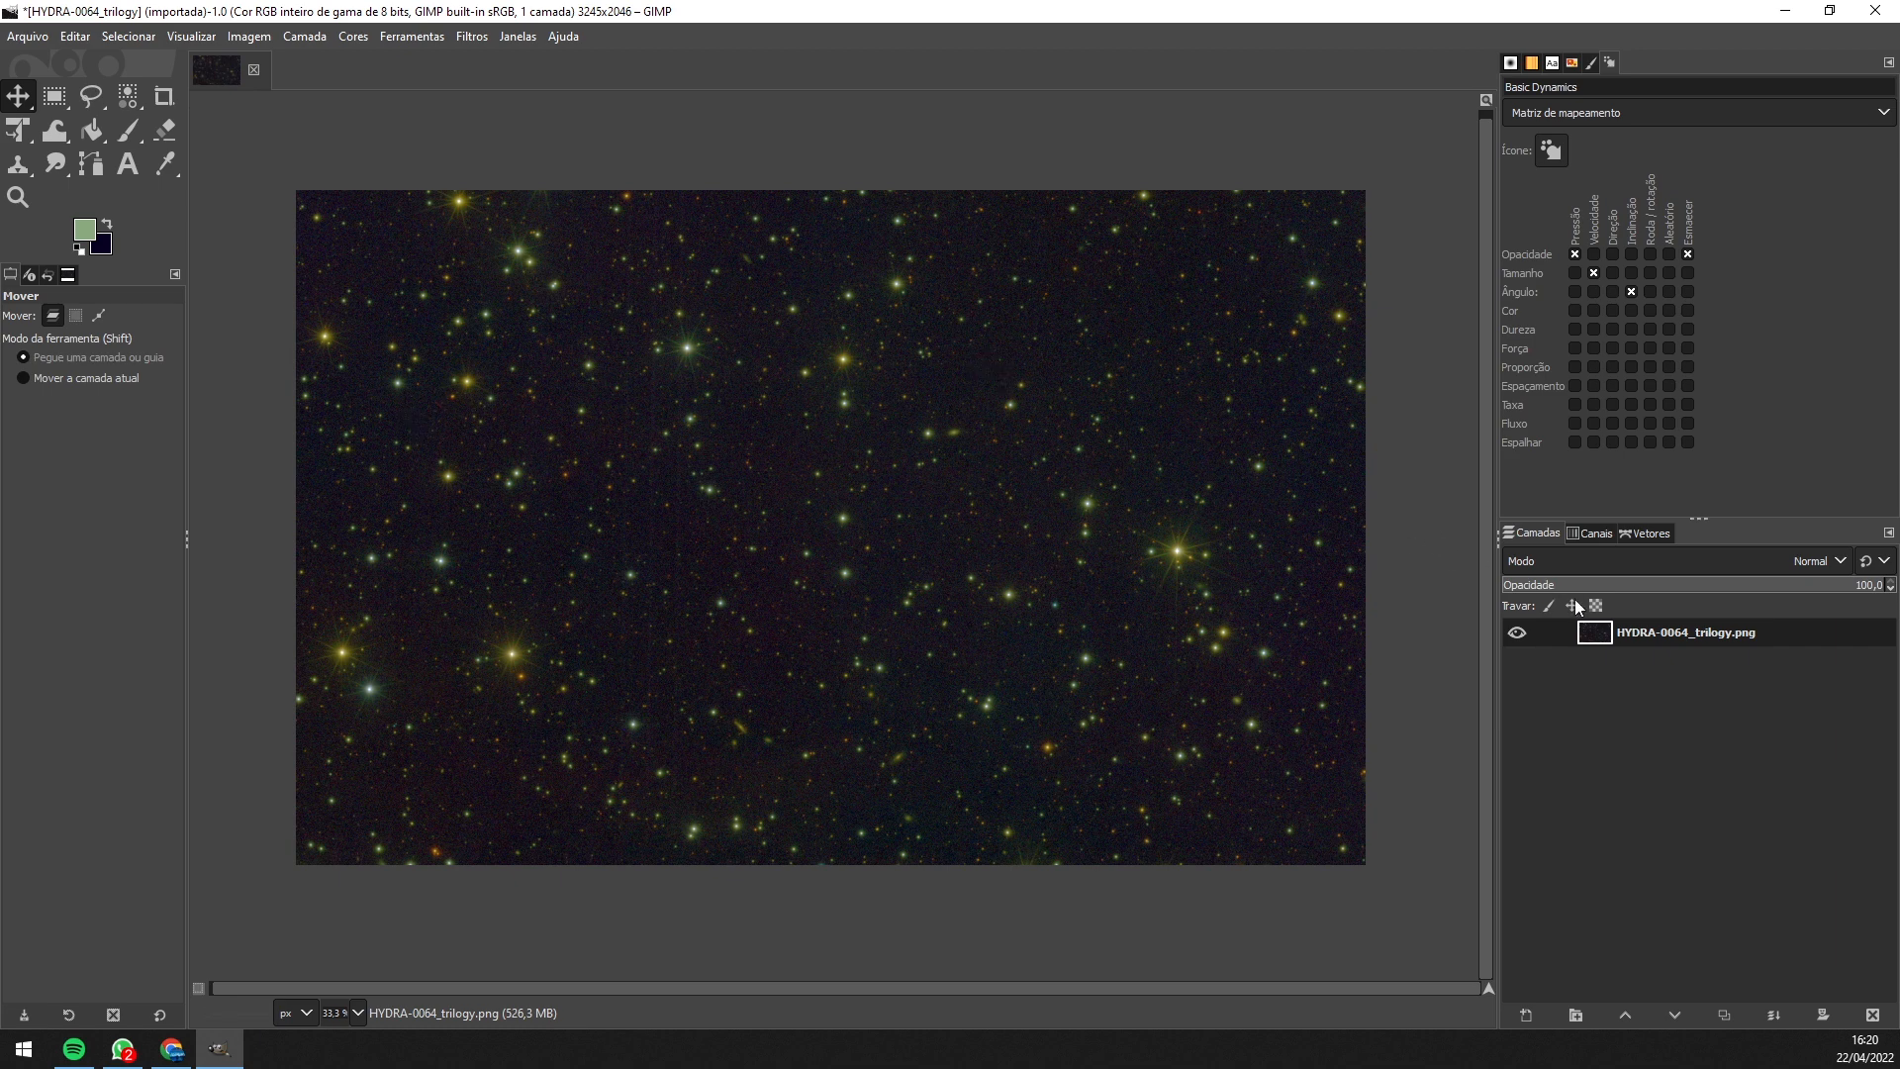
- Duplicate the HYDRA-0064_trilogy.png layer, creating 'cópia de HYDRA-0064_trilogy.png' above it
right_click(1661, 645)
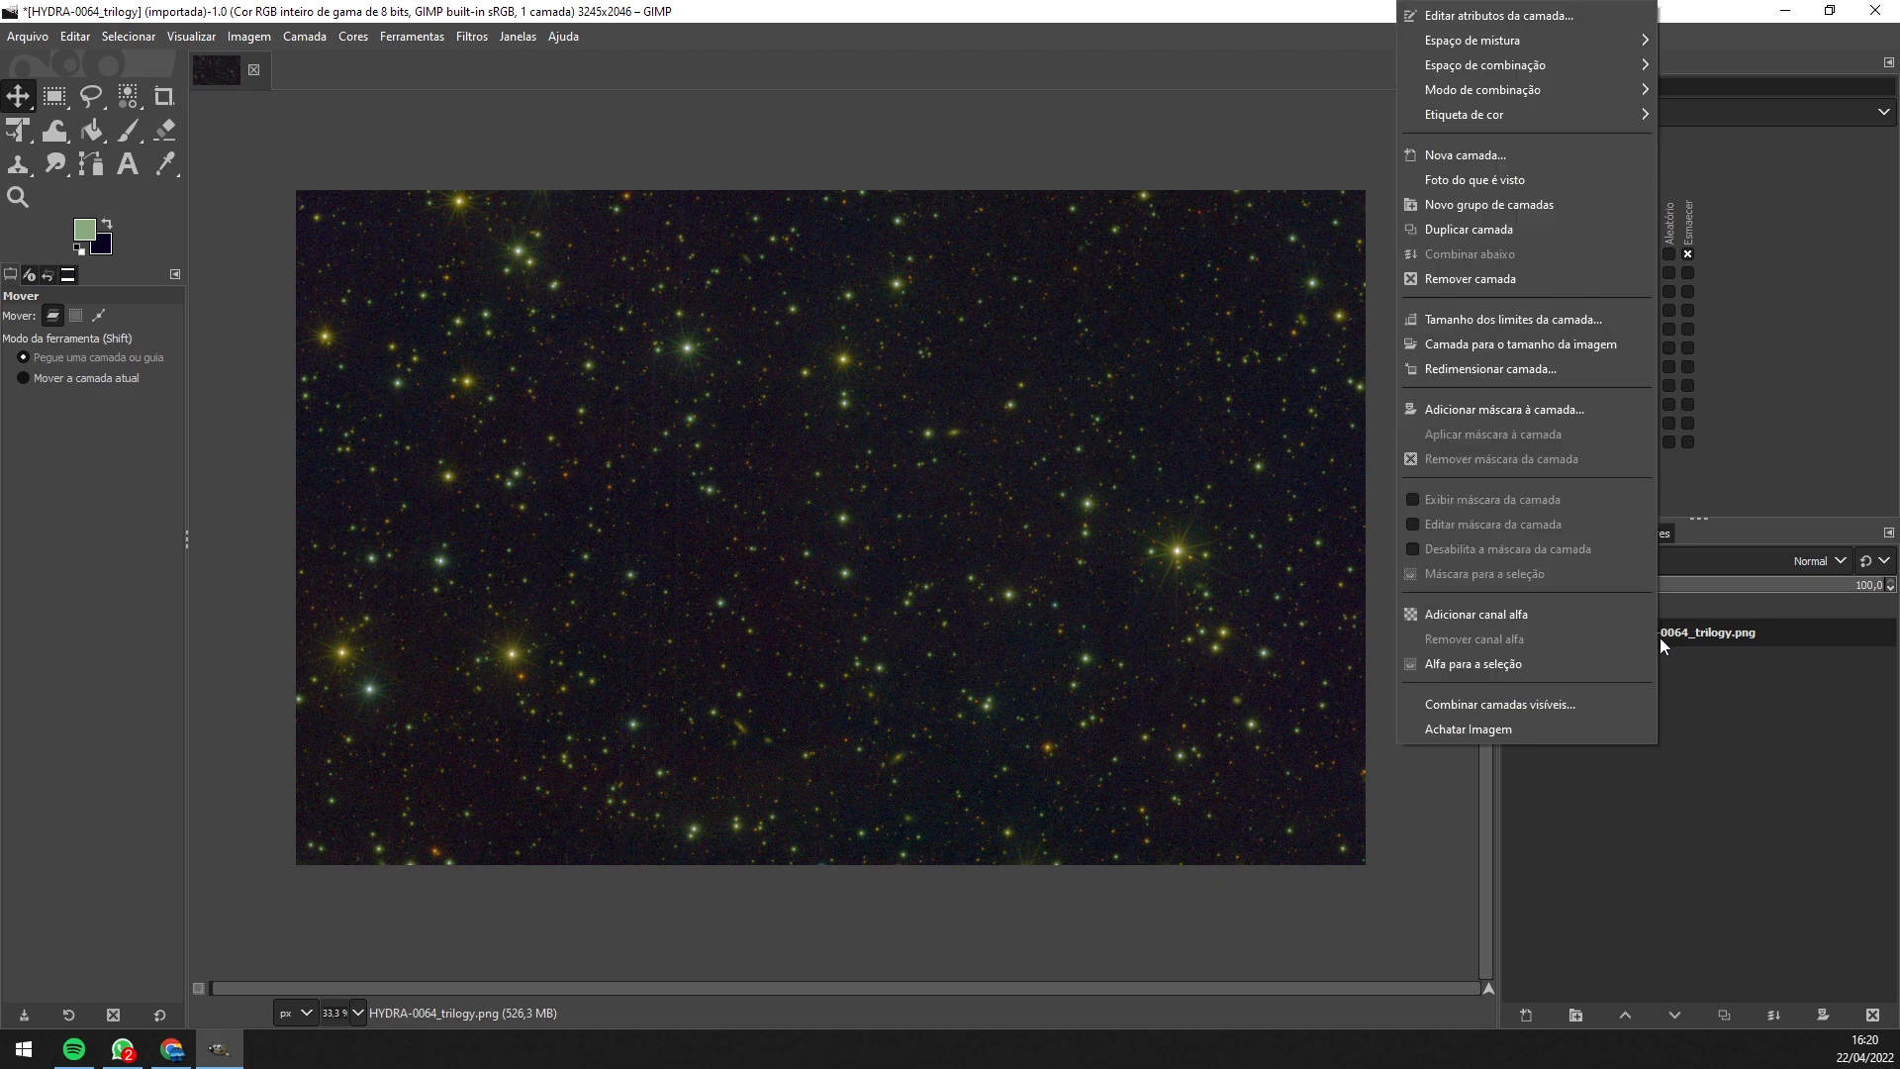
left_click(1517, 242)
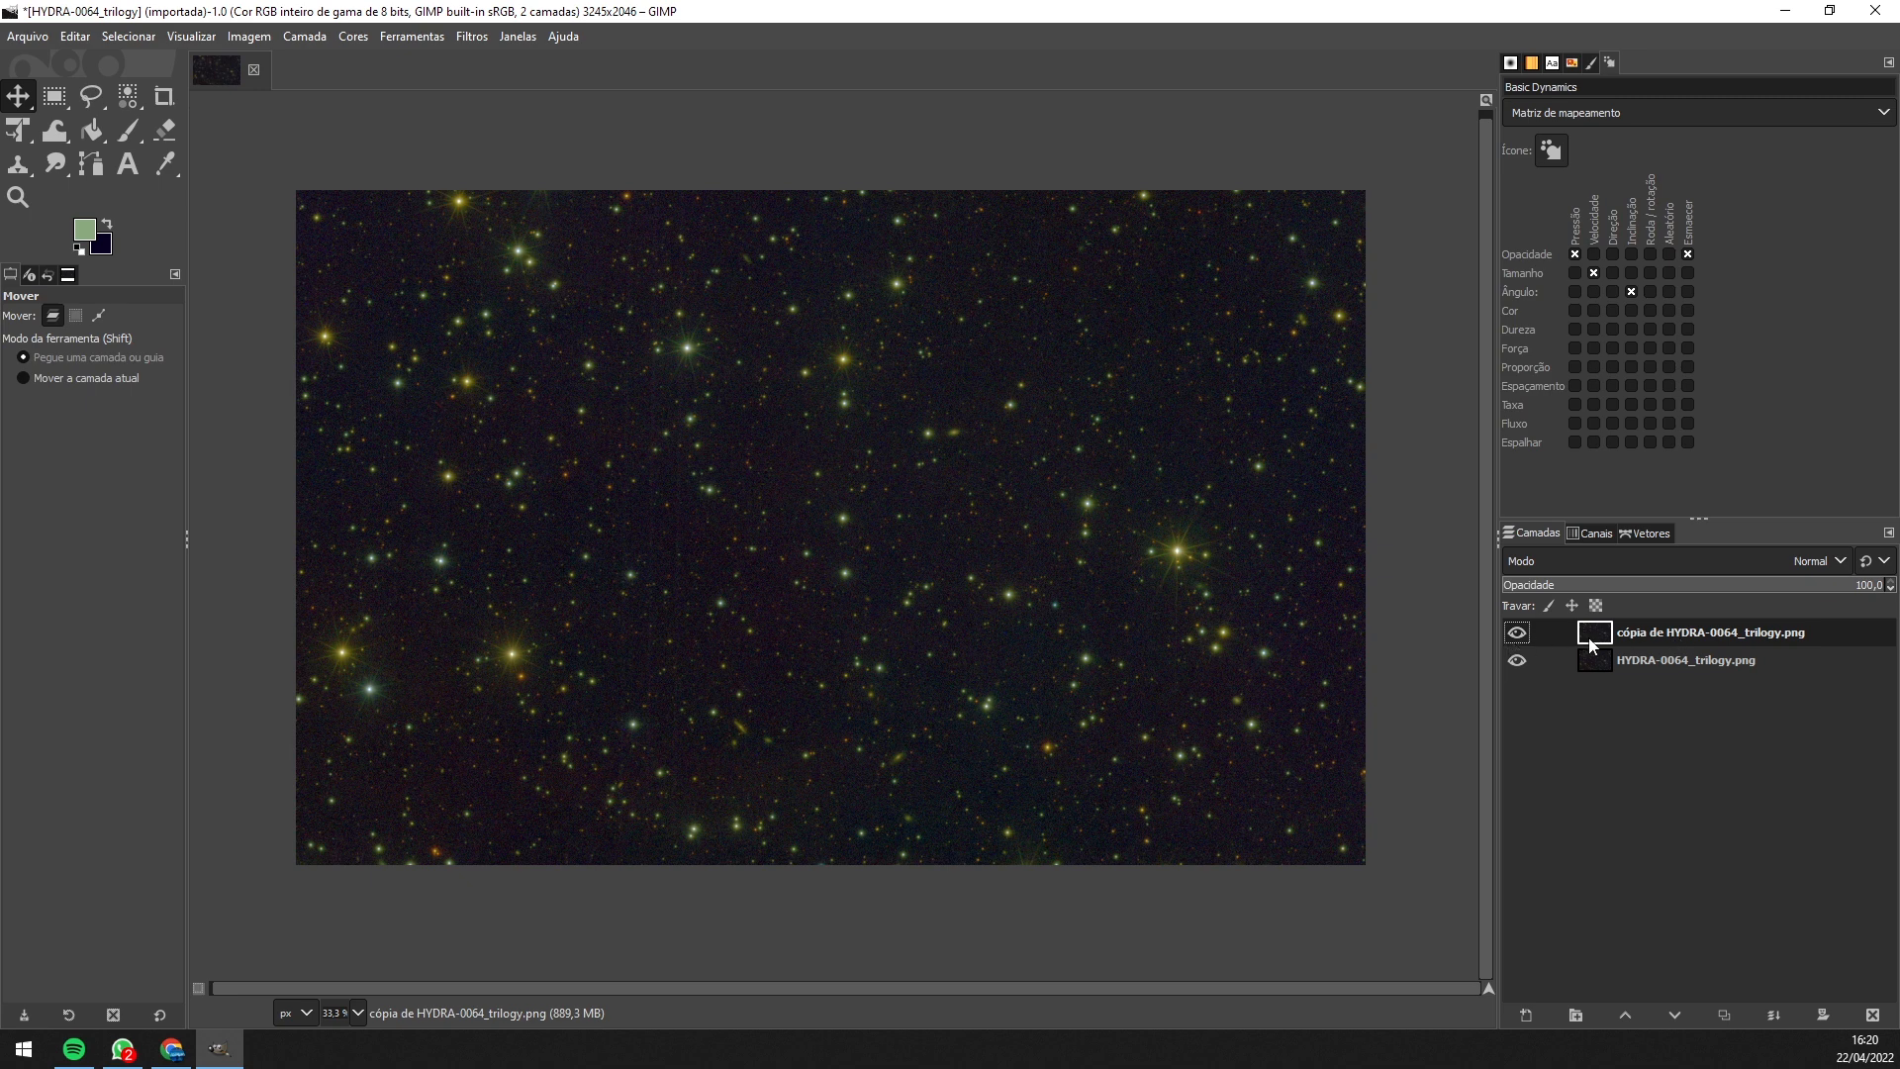
key("ctrl+z")
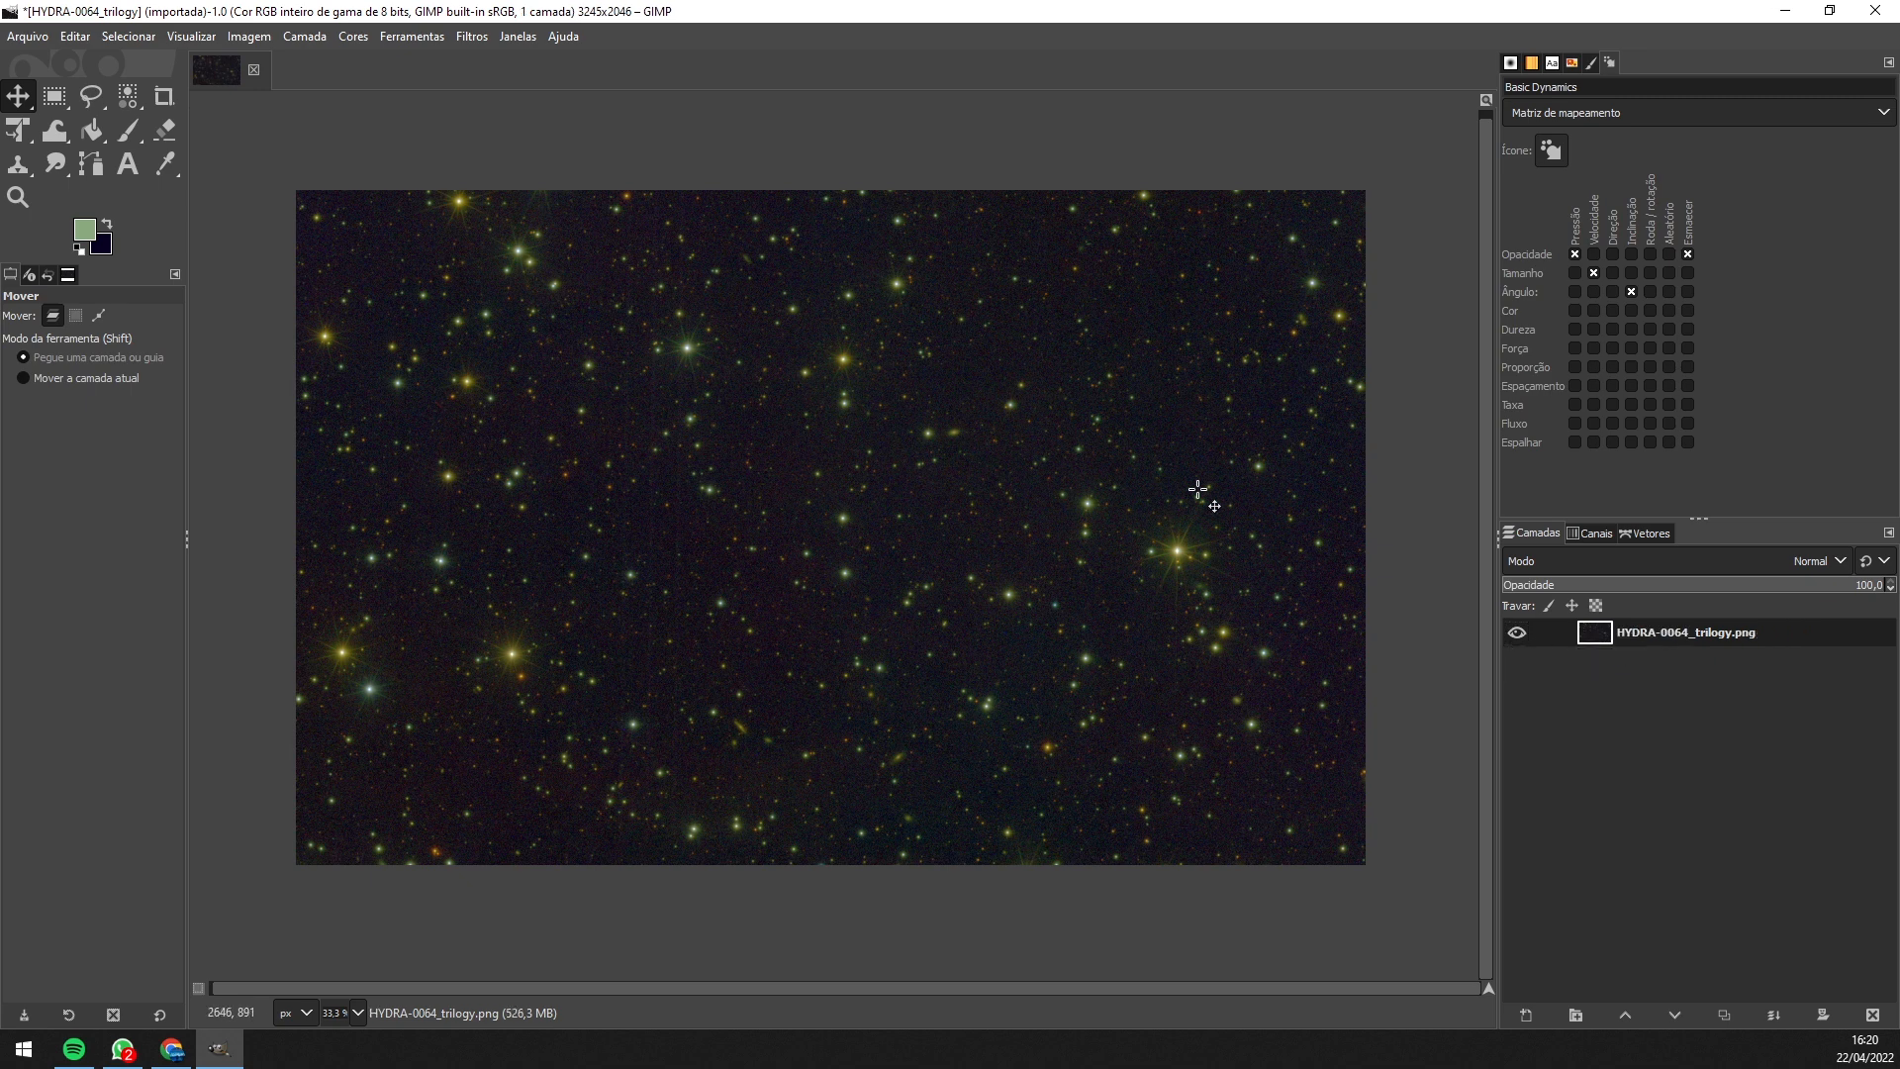
right_click(1660, 637)
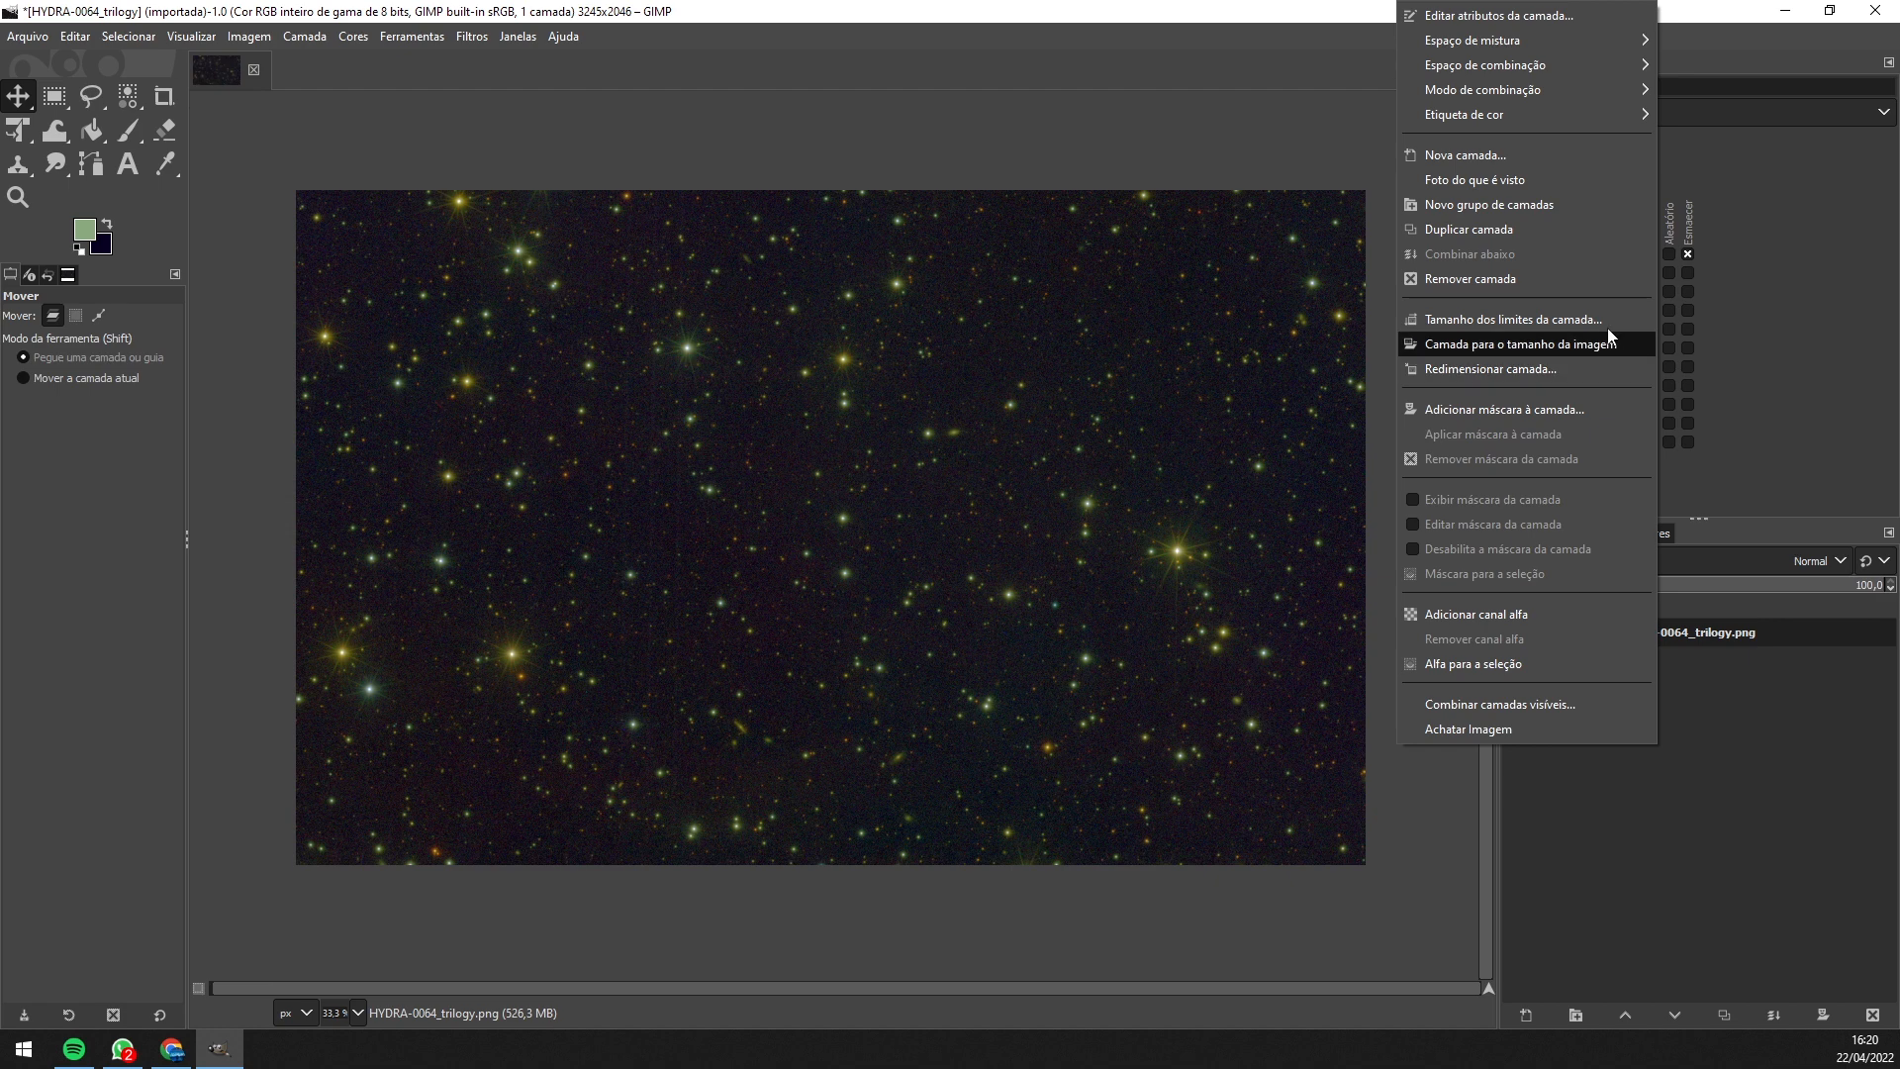
left_click(1515, 235)
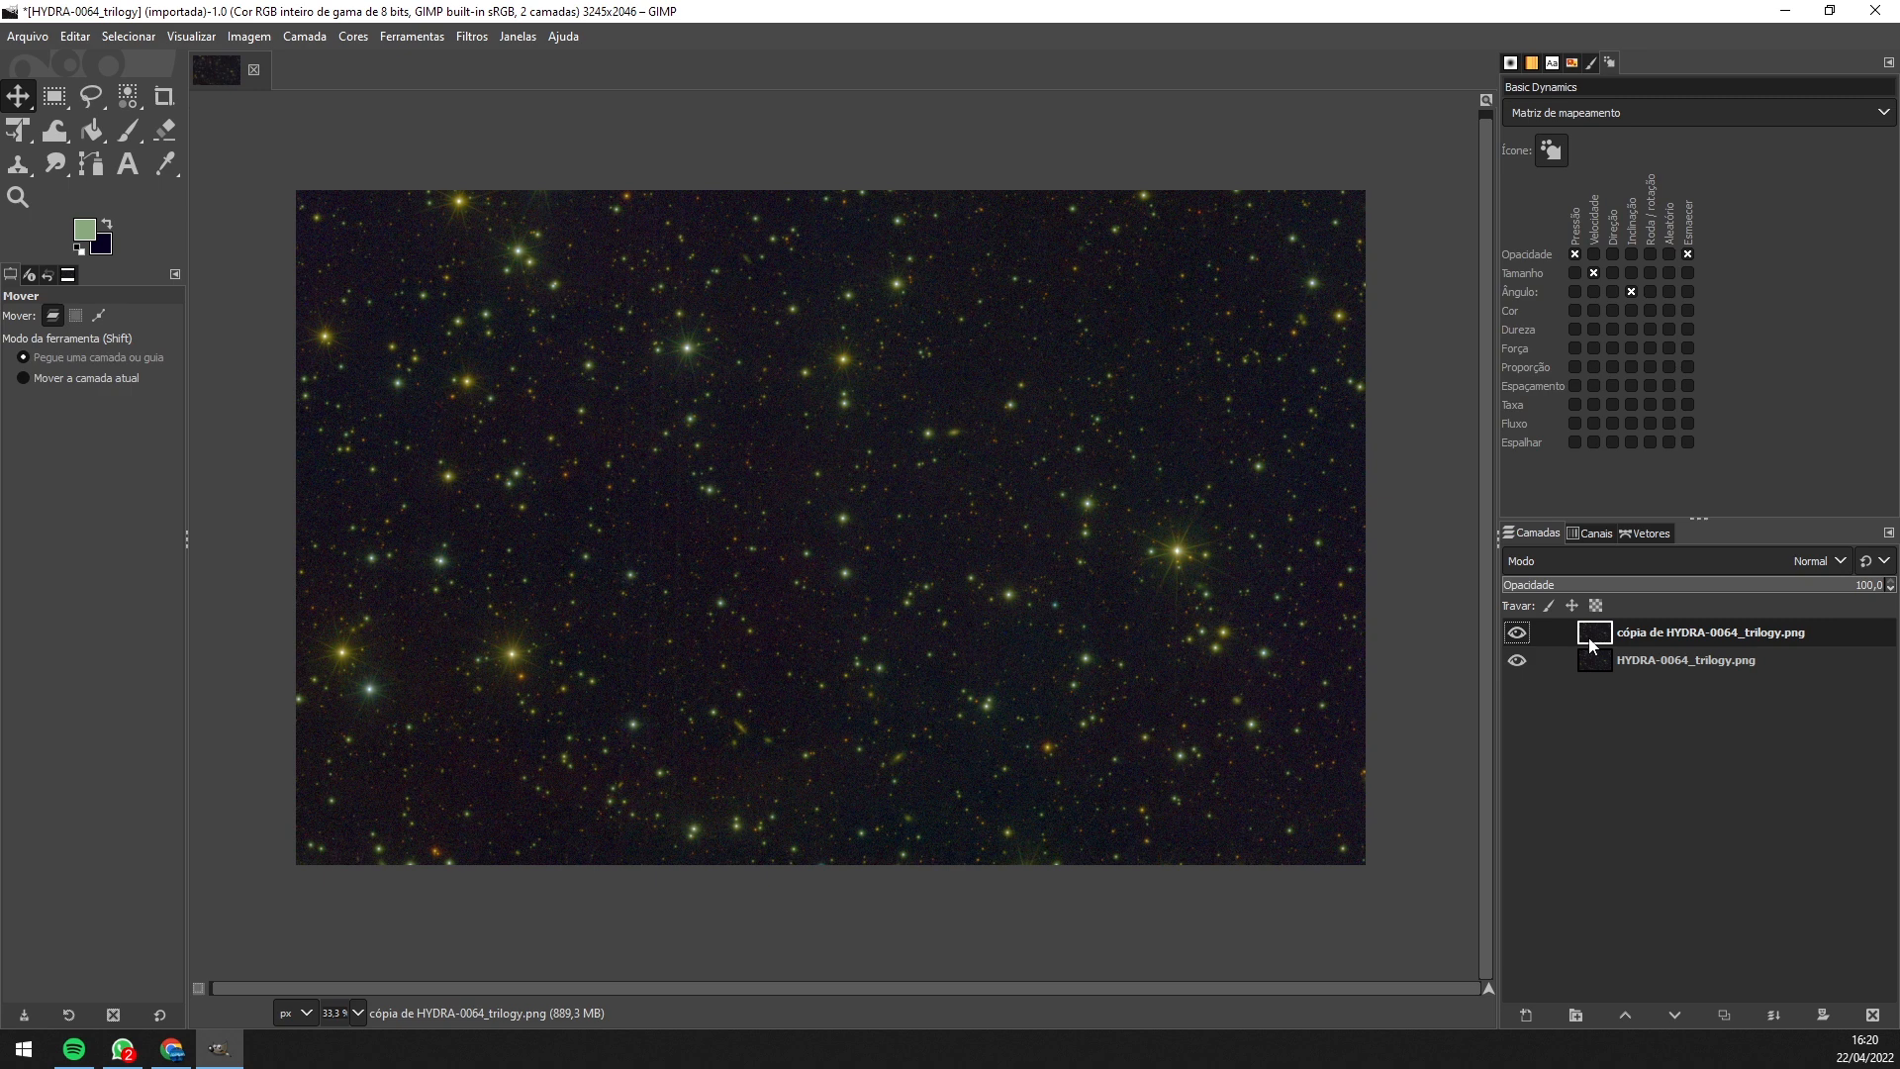
- Open the Noise Reduction filter from Filters > Enhance
left_click(471, 40)
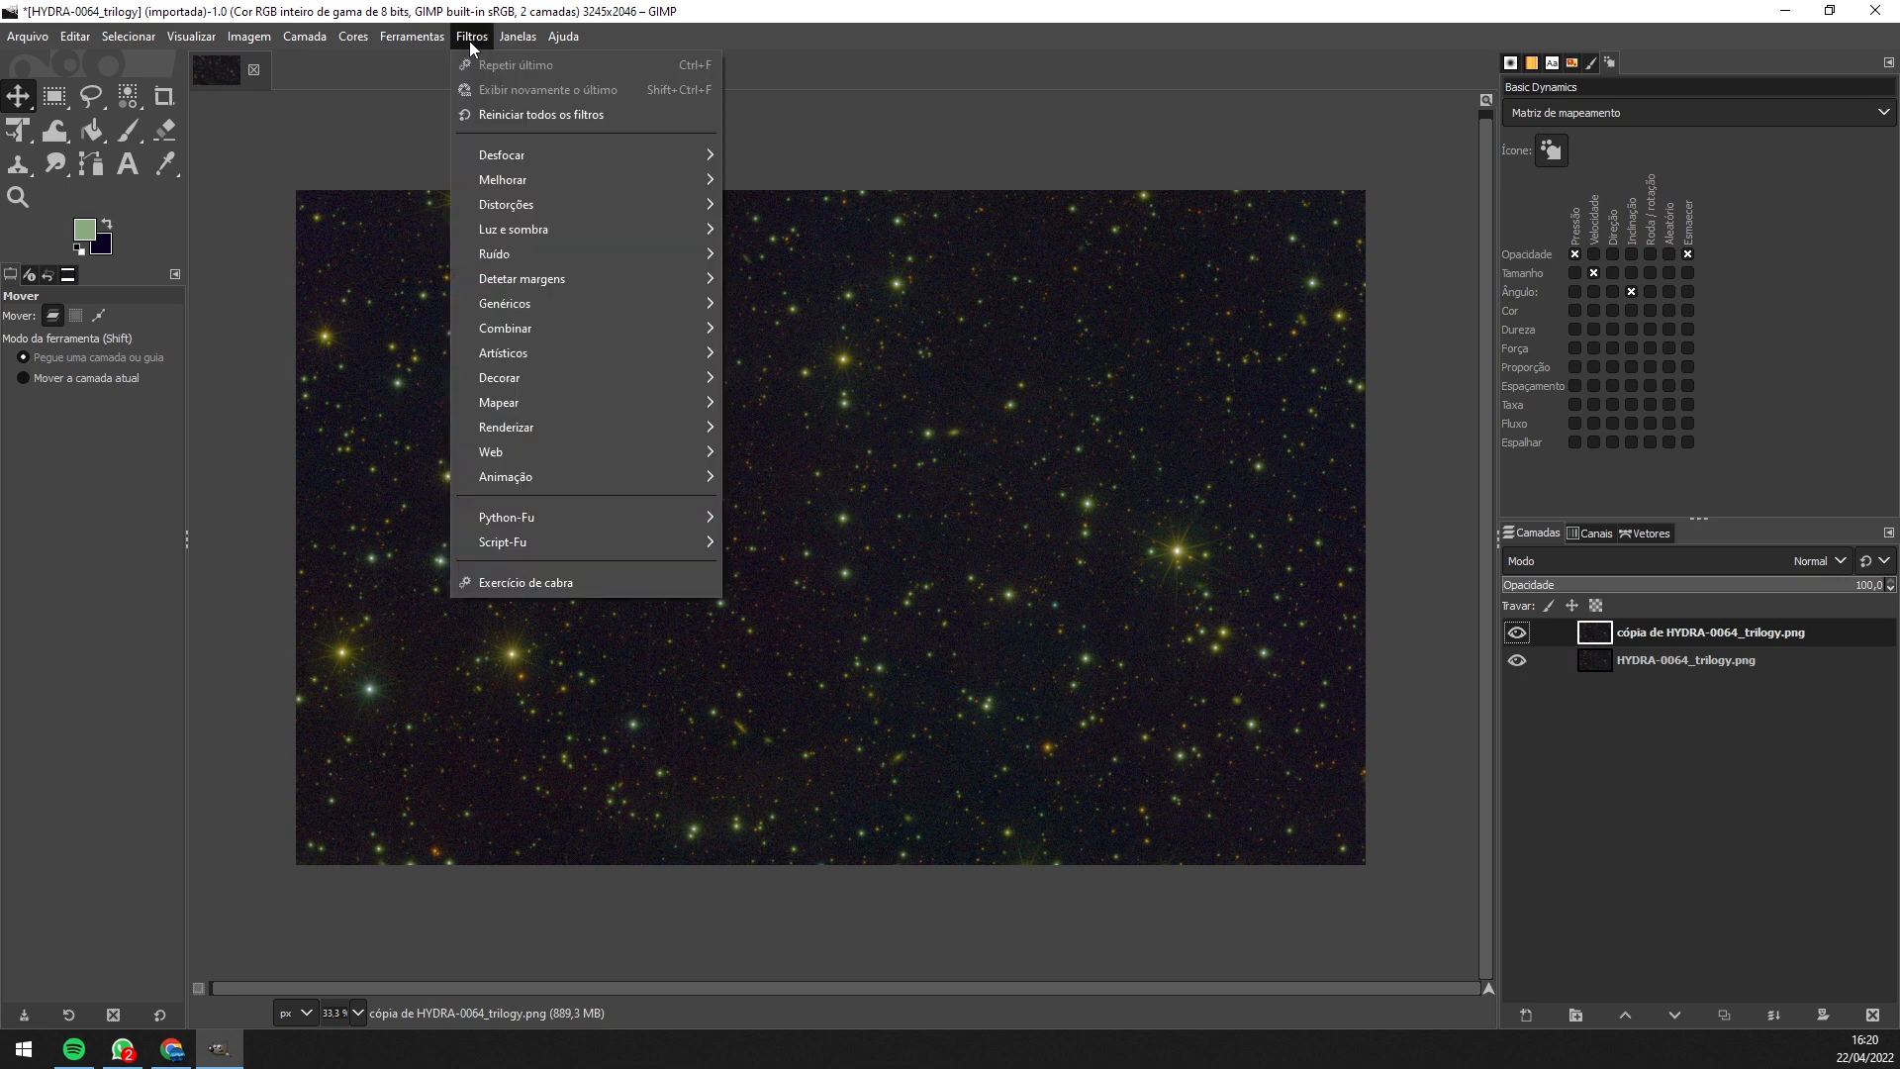
mouse_move(507, 181)
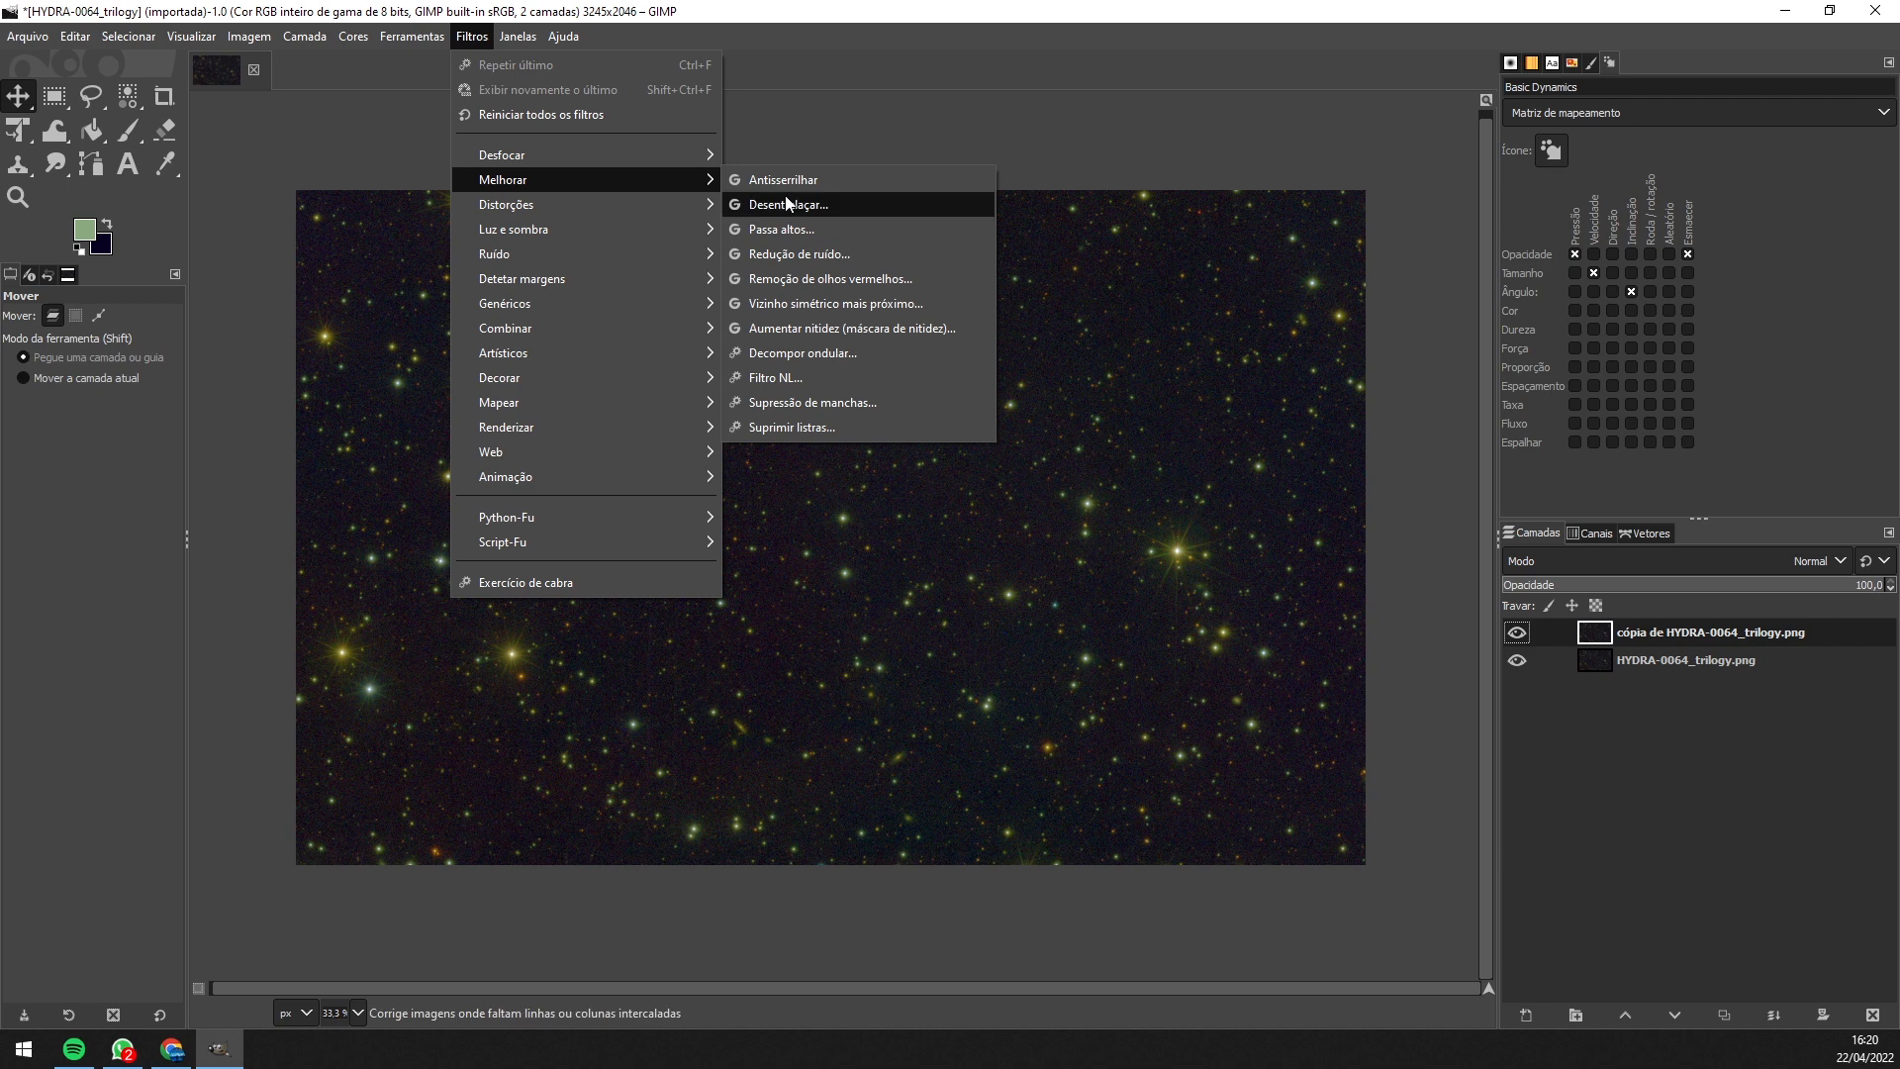
left_click(824, 254)
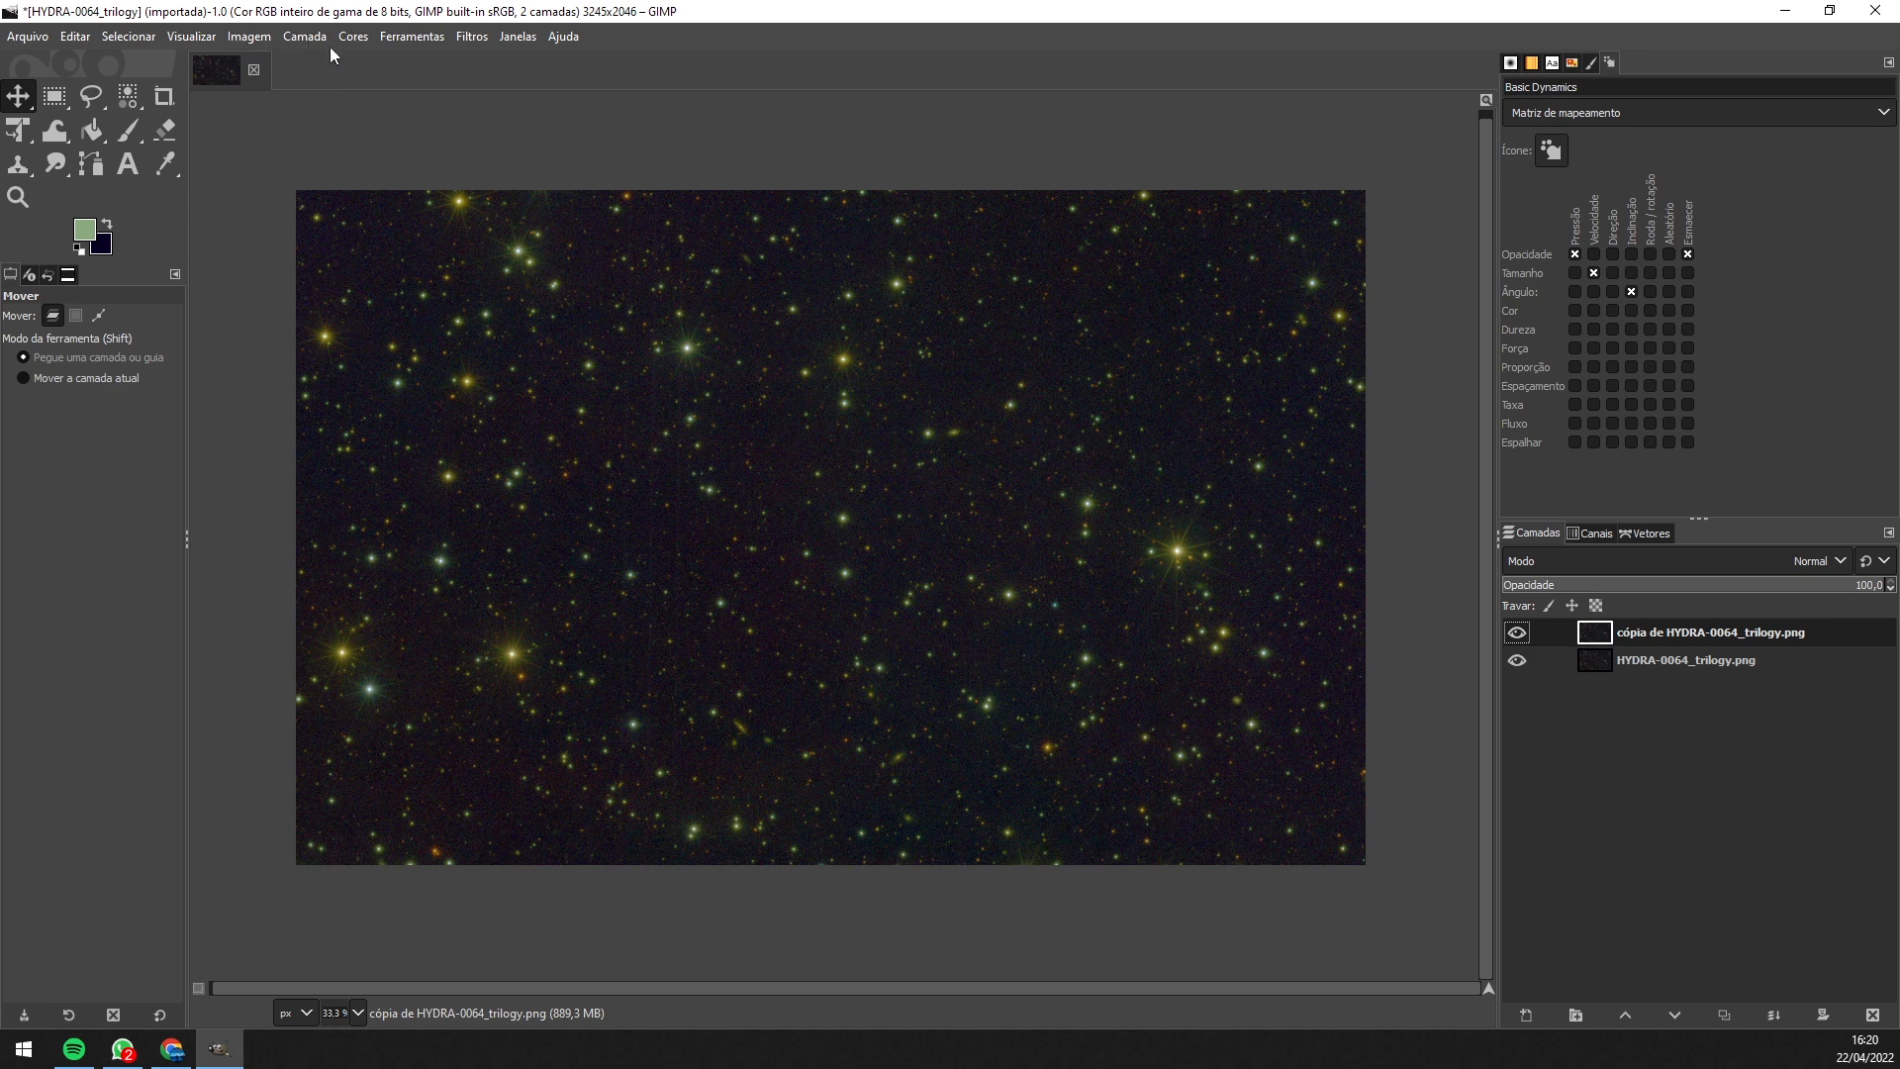
left_click(471, 40)
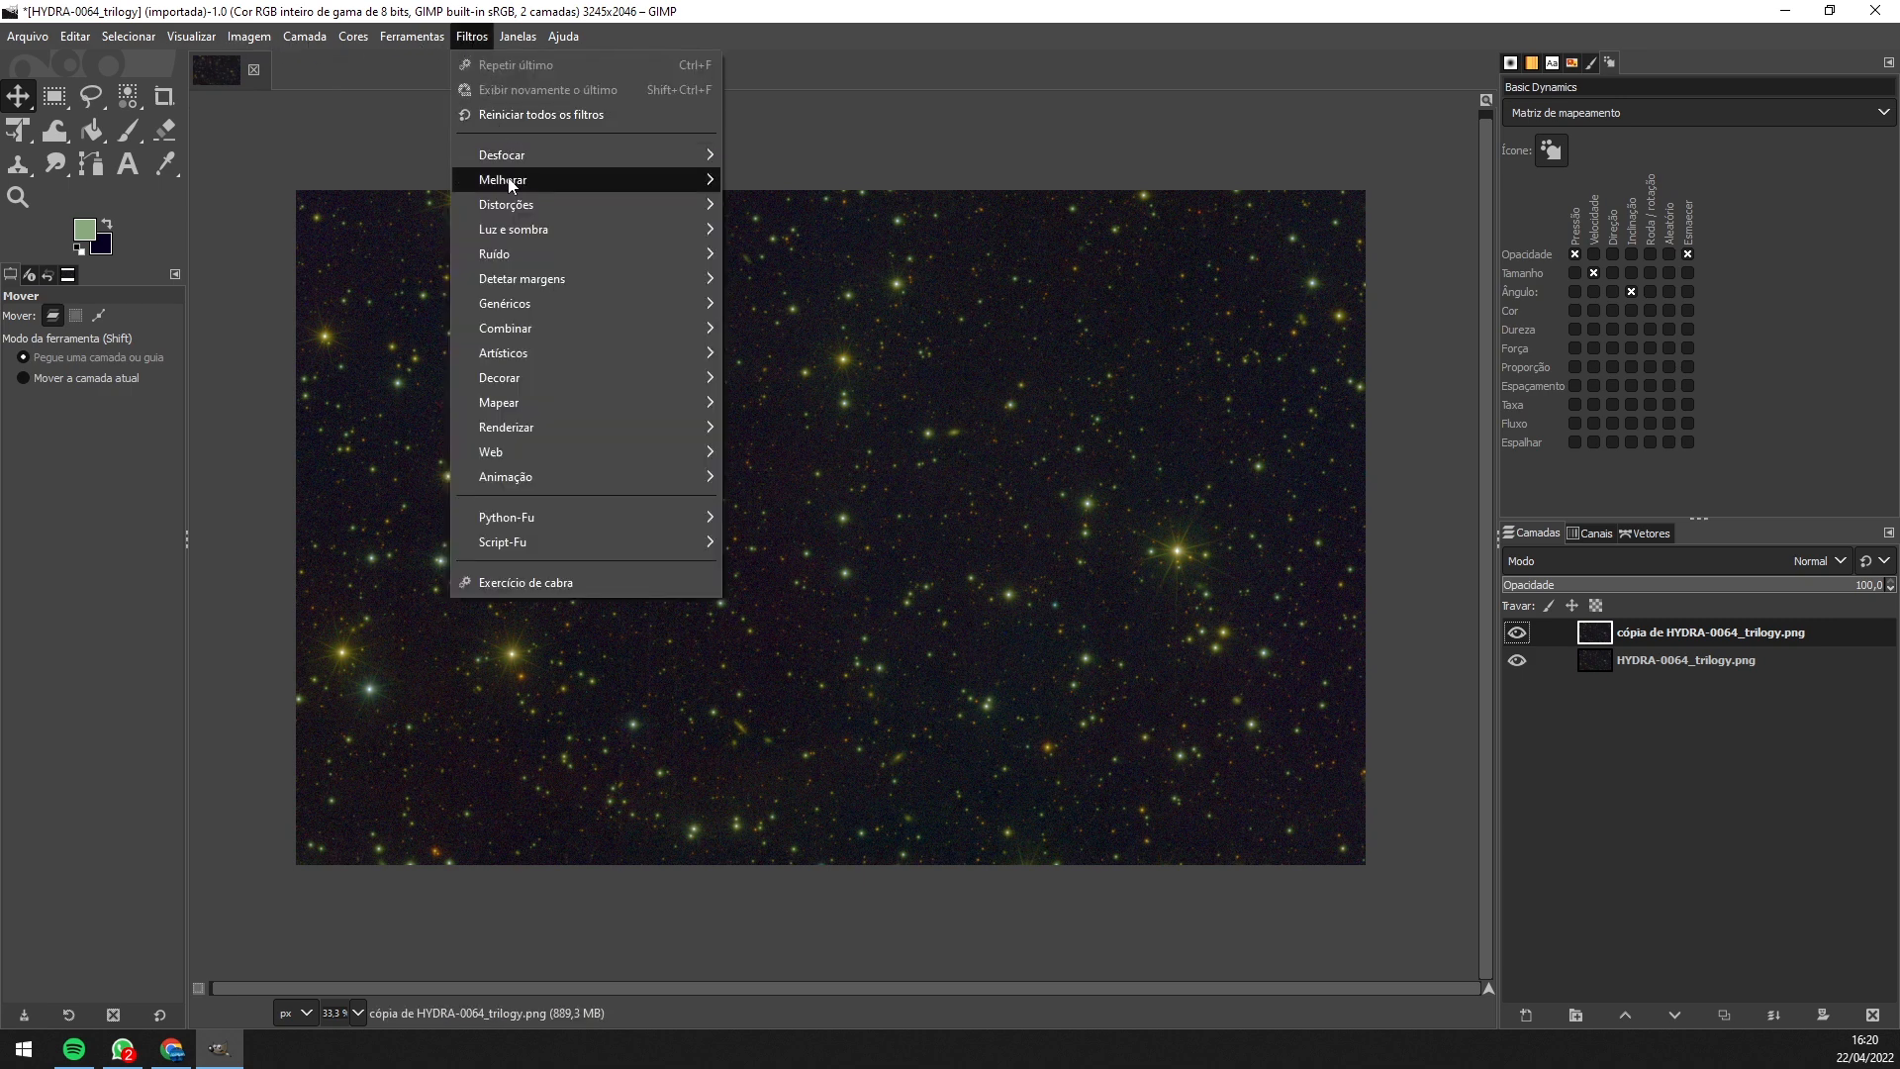
mouse_move(509, 182)
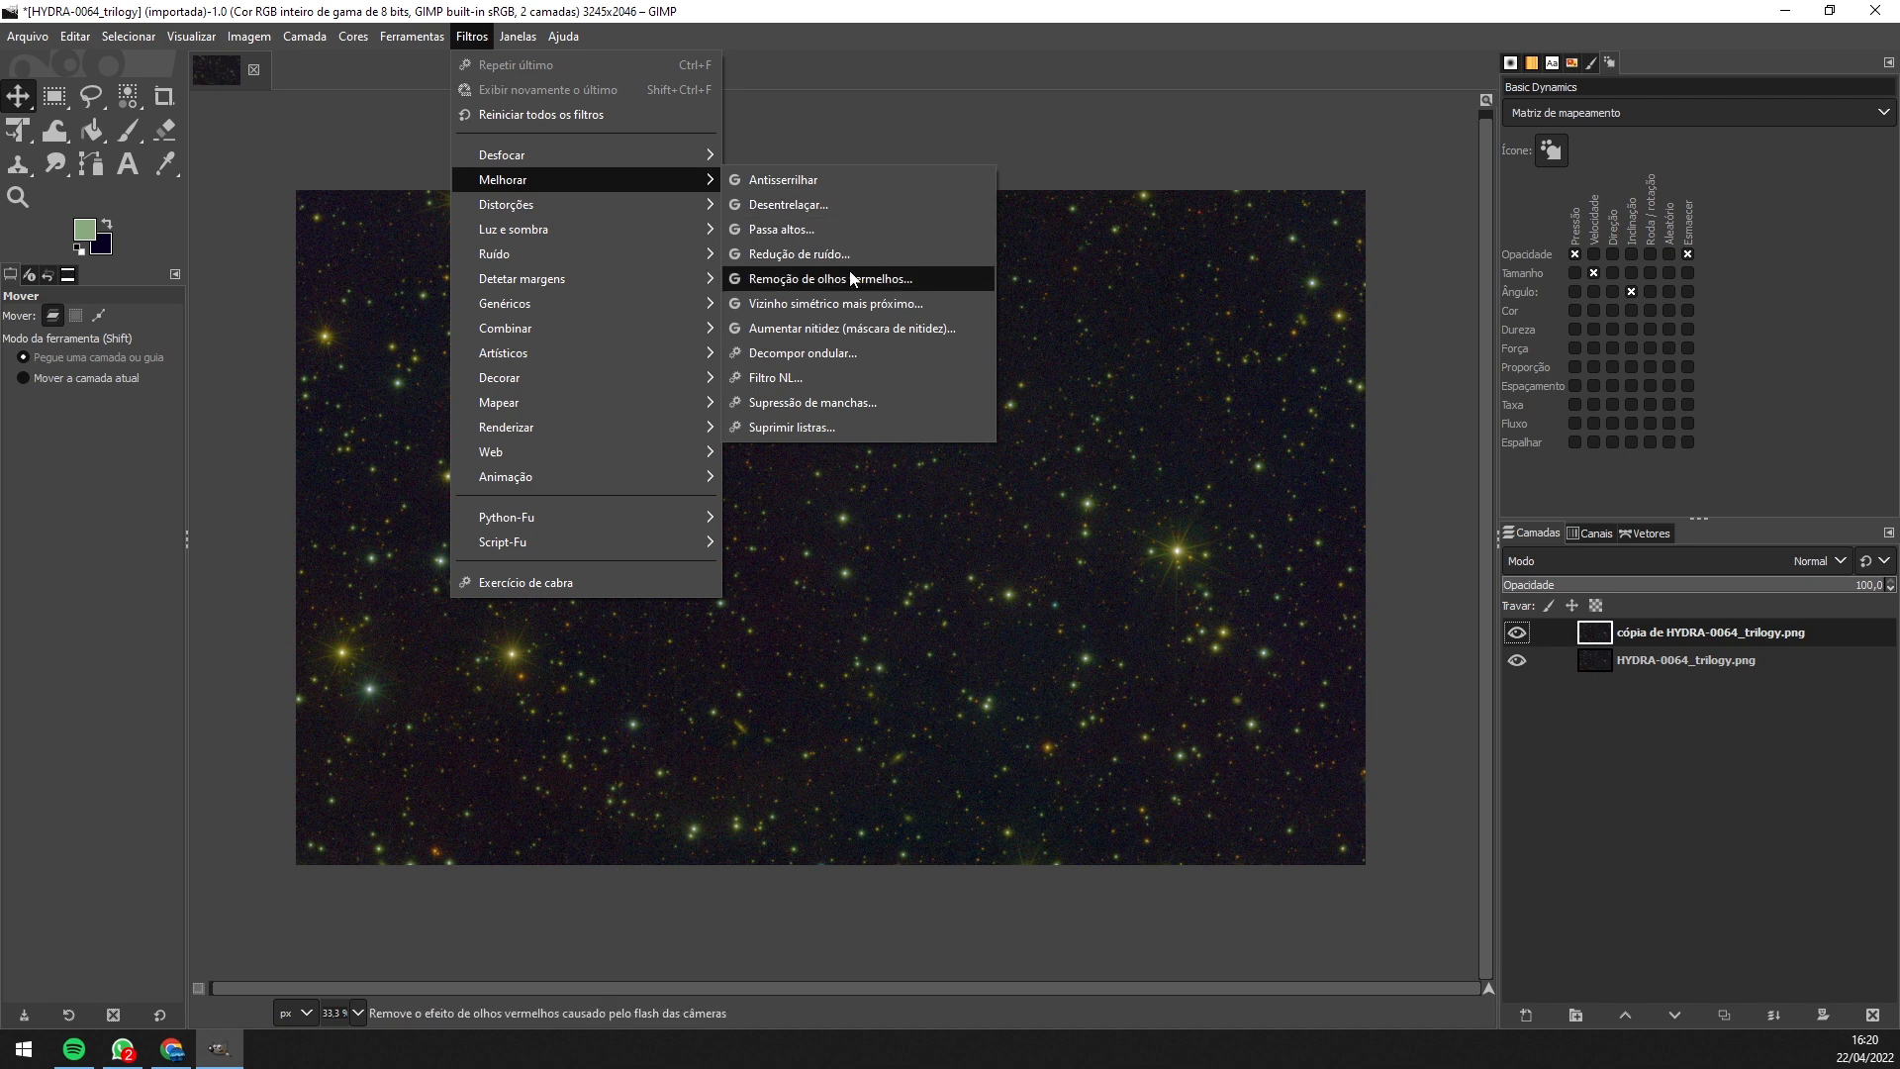
left_click(820, 265)
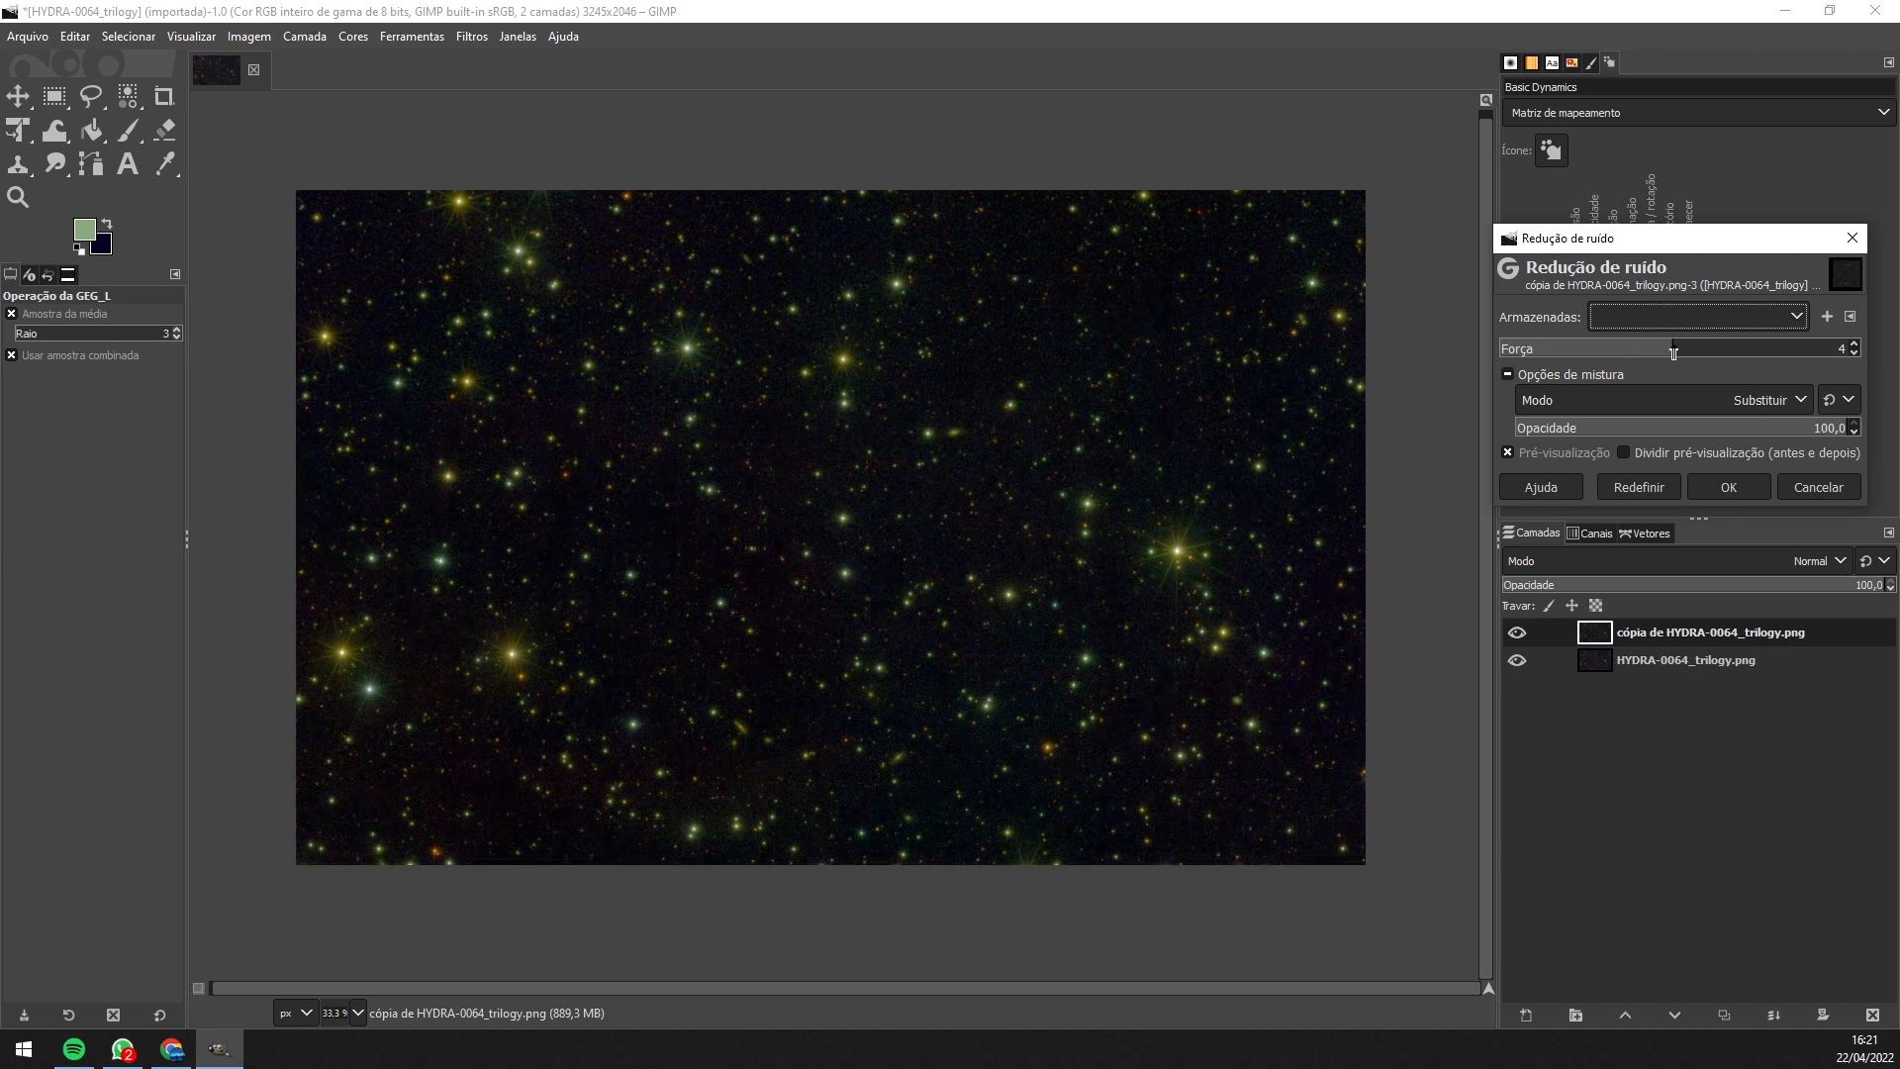
- Set Noise Reduction strength to 1 with split preview, apply it, and zoom out to 33.3%
left_click(1623, 454)
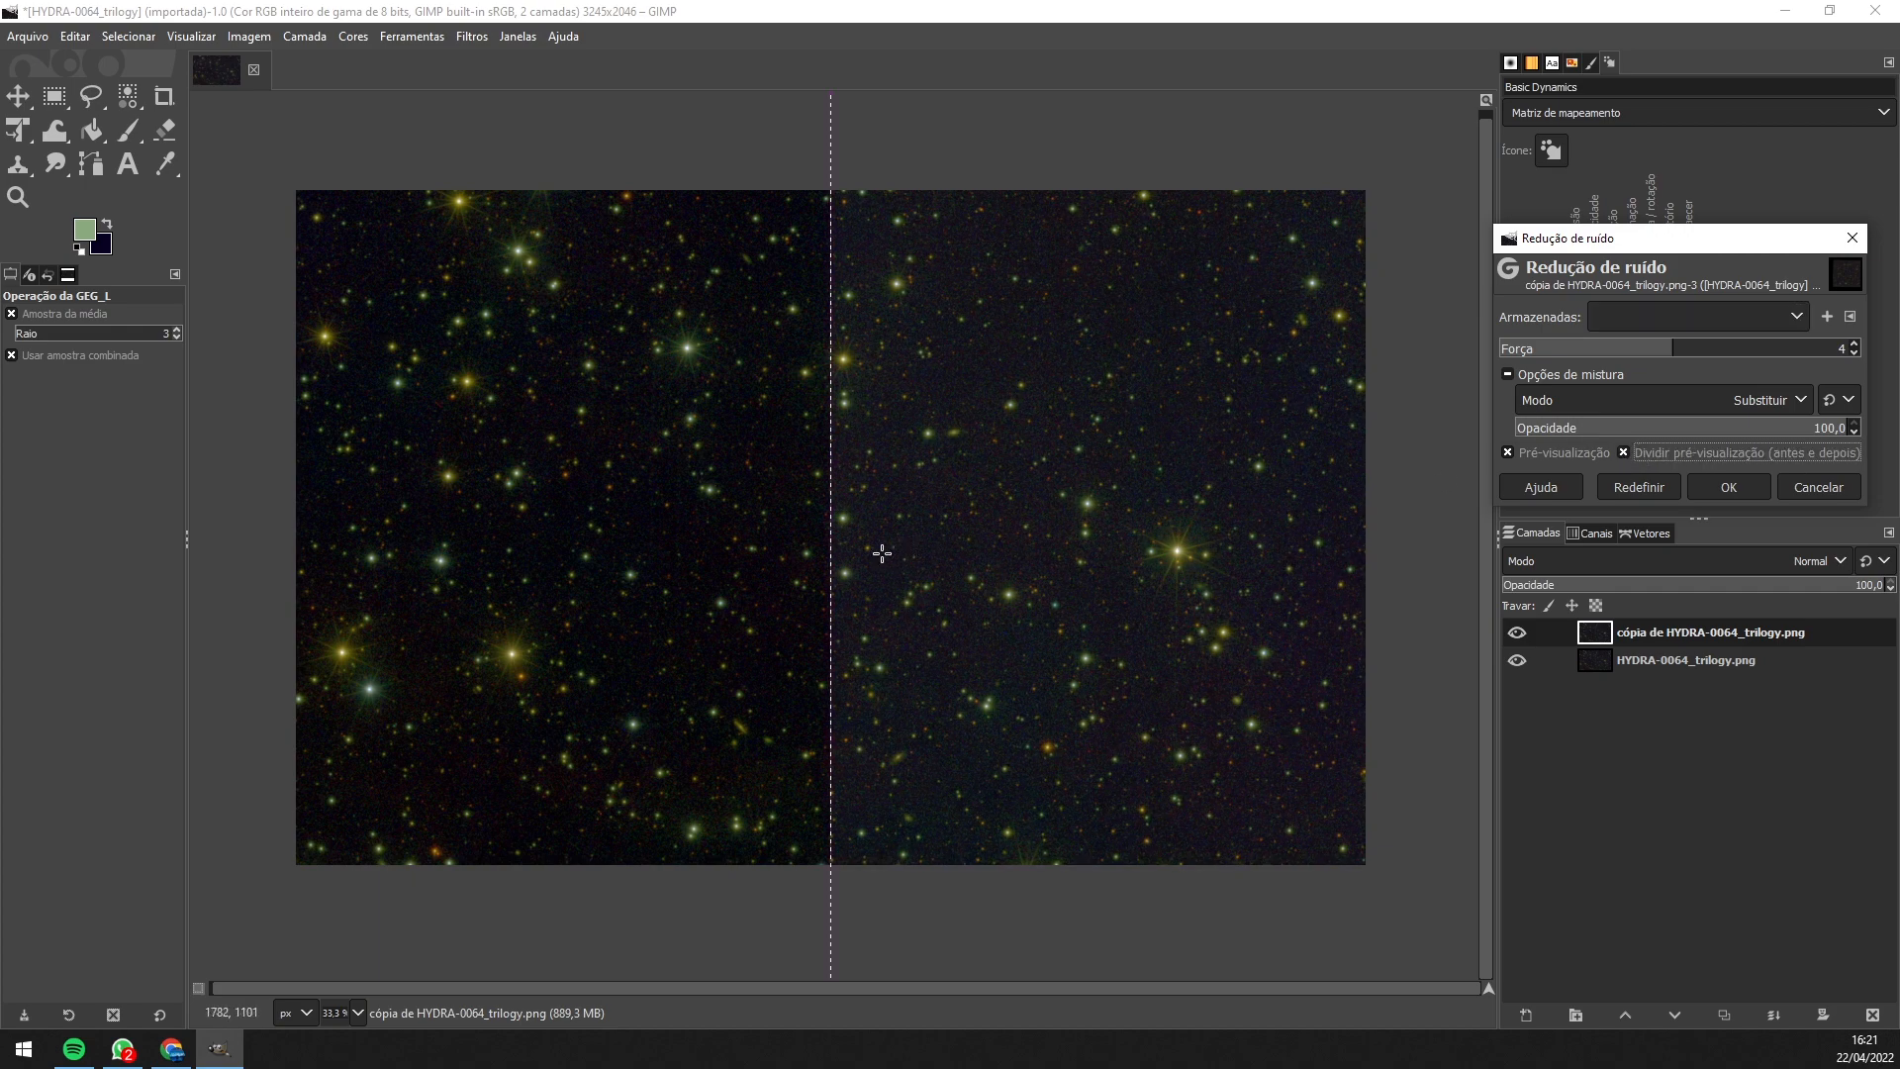
scroll(831, 519, "up", 4)
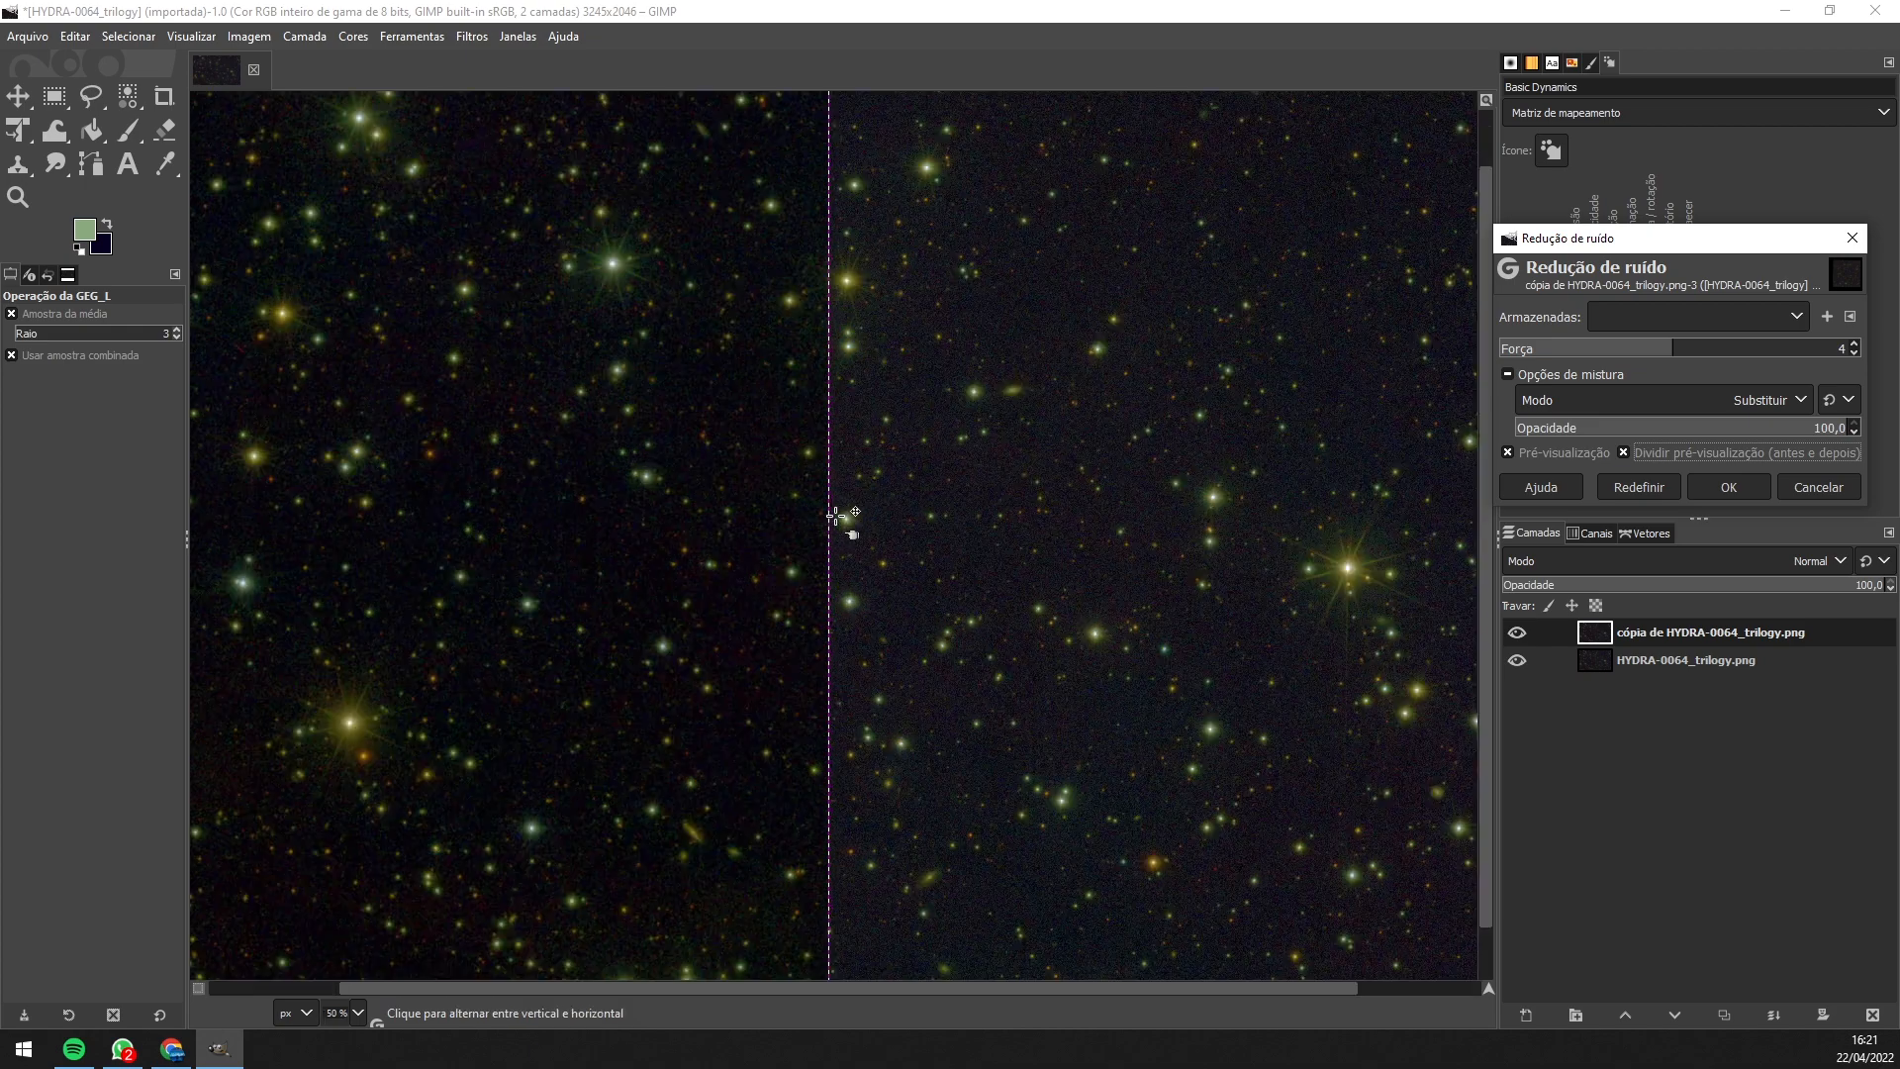
scroll(835, 516, "up", 3)
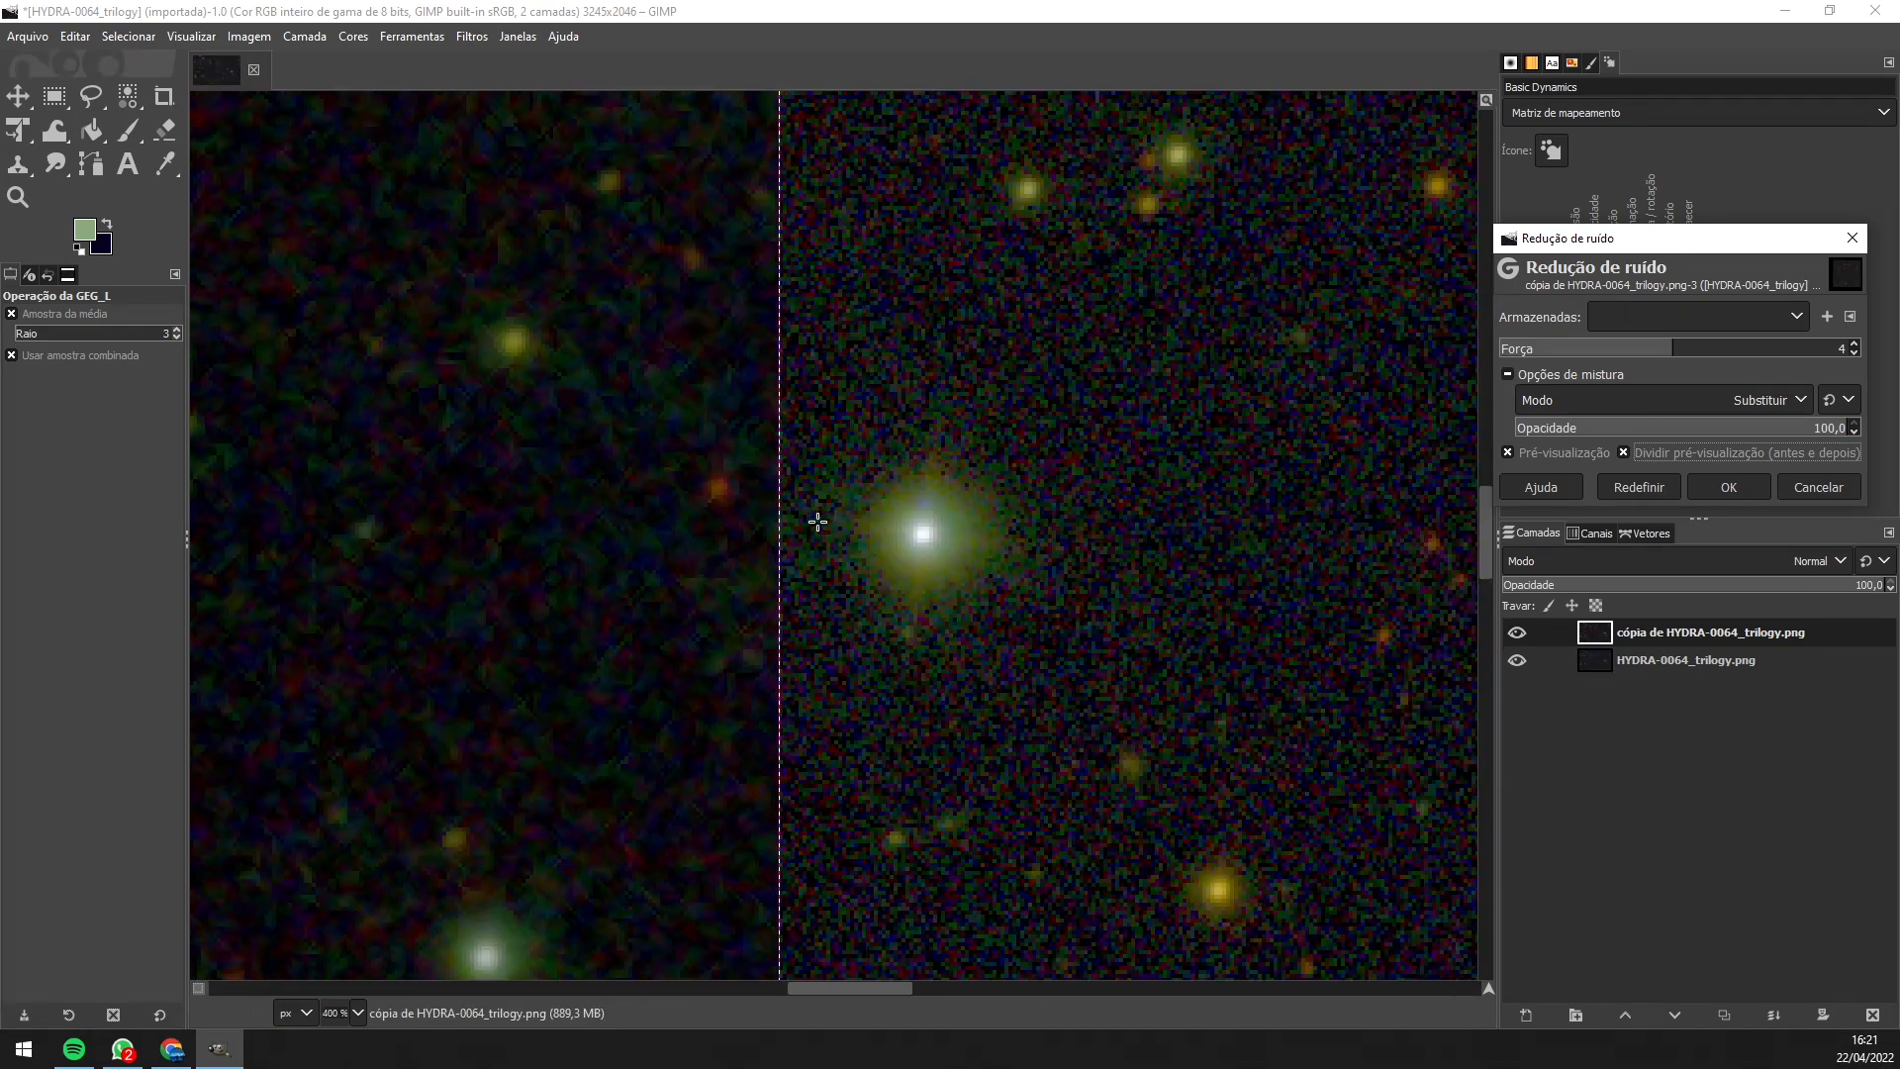
left_click_drag(1641, 347, 1543, 349)
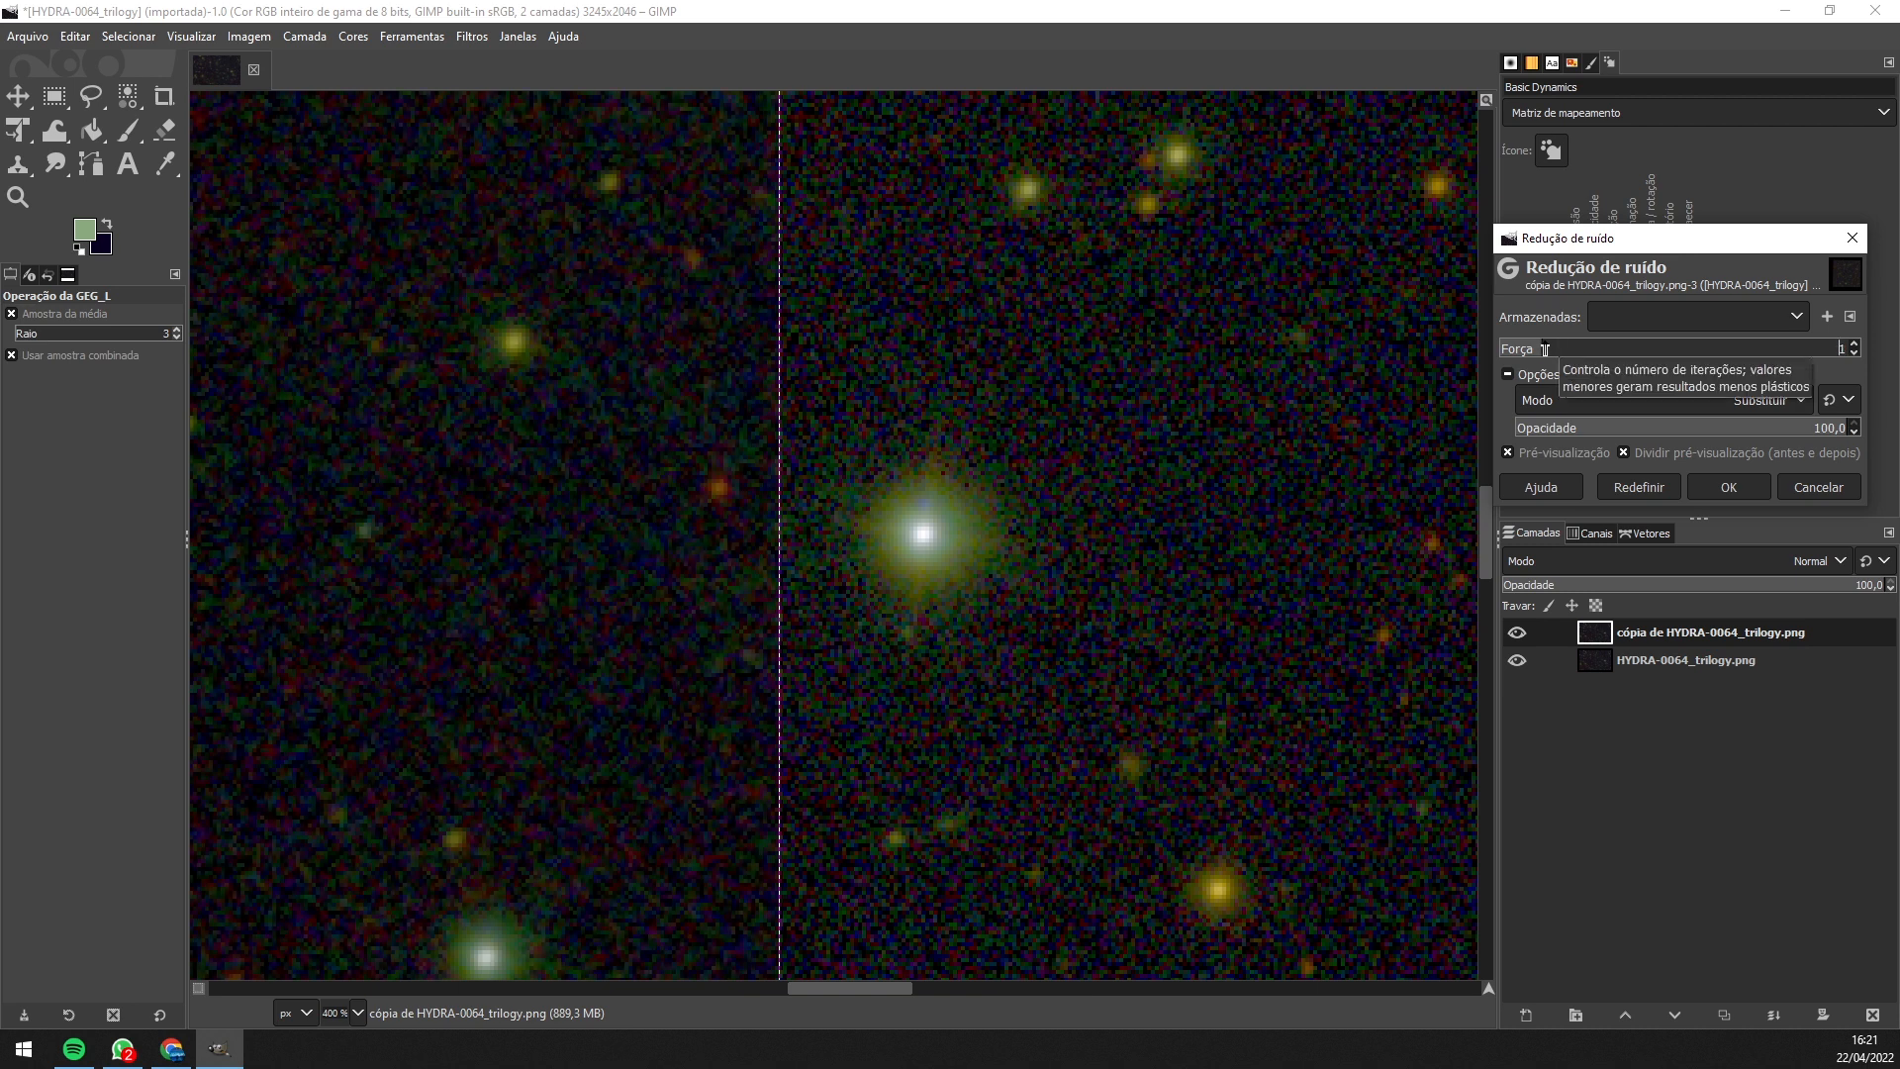
left_click(1783, 401)
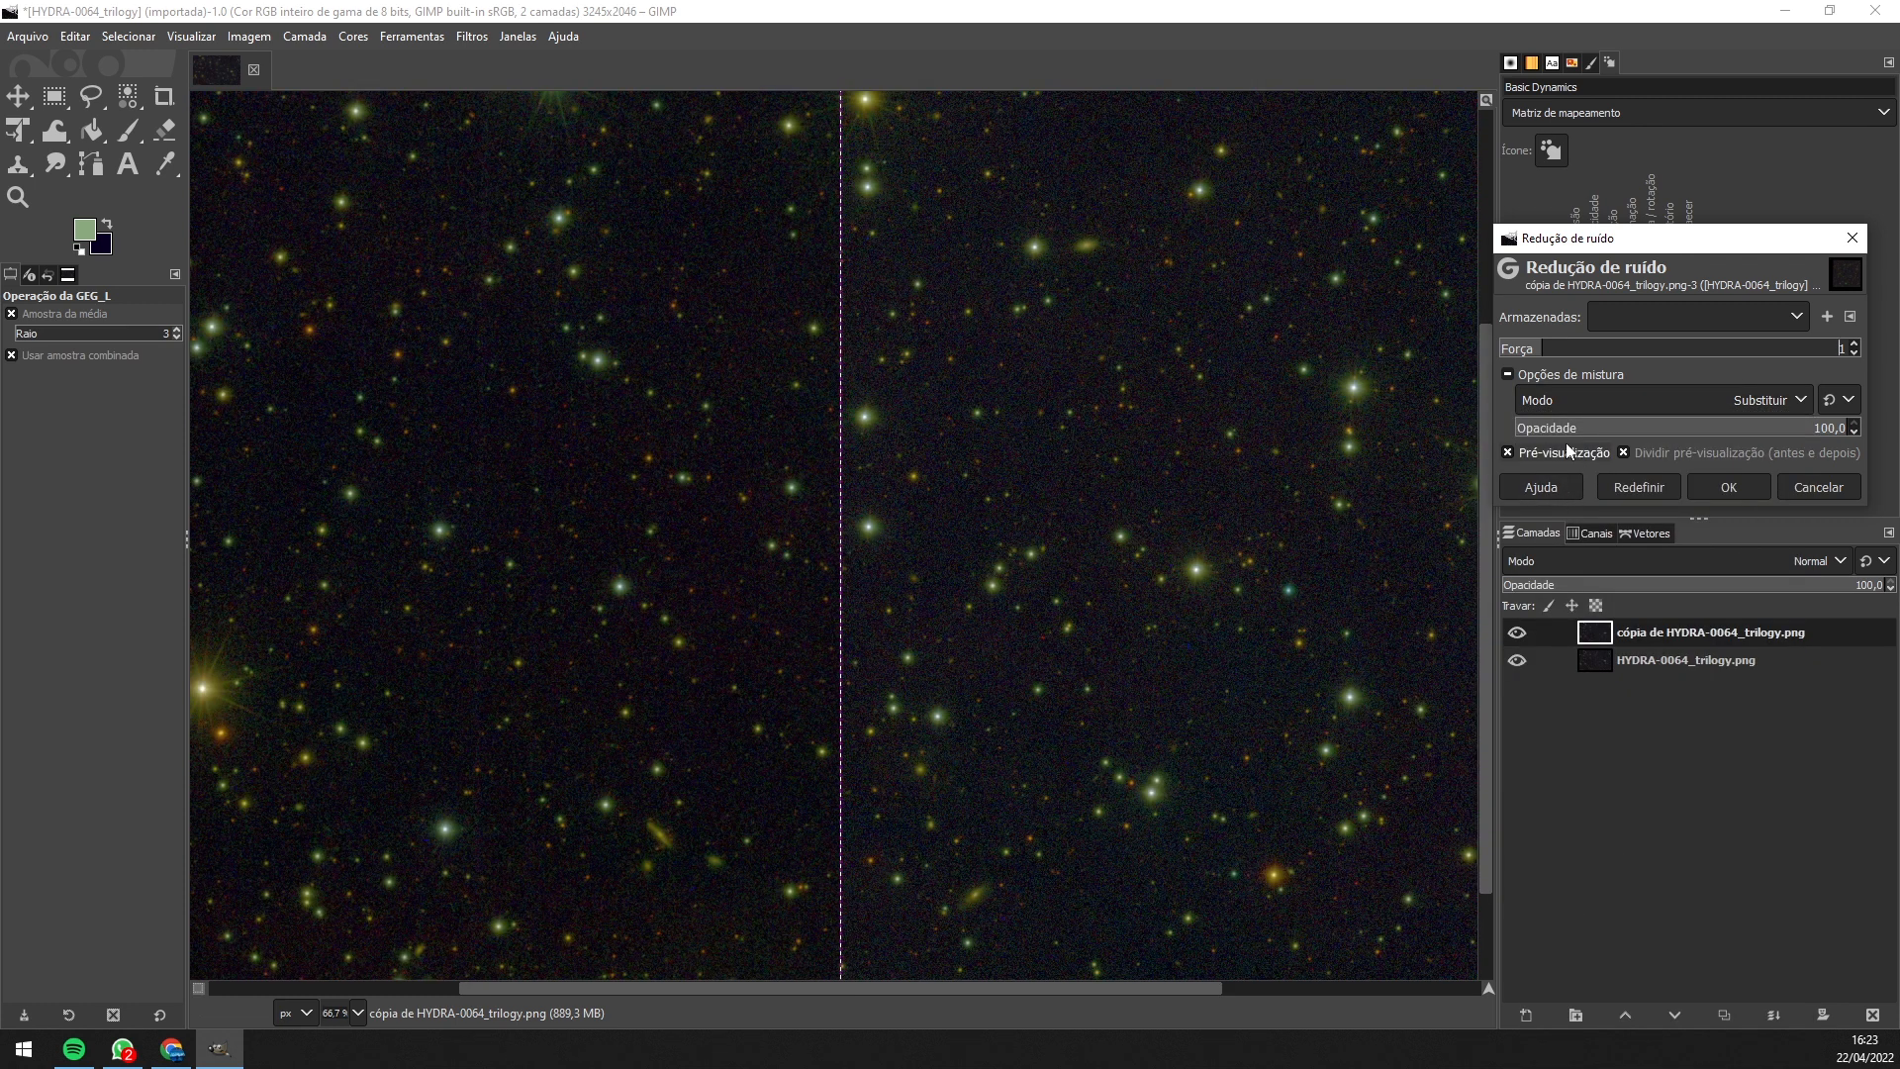
left_click(1739, 484)
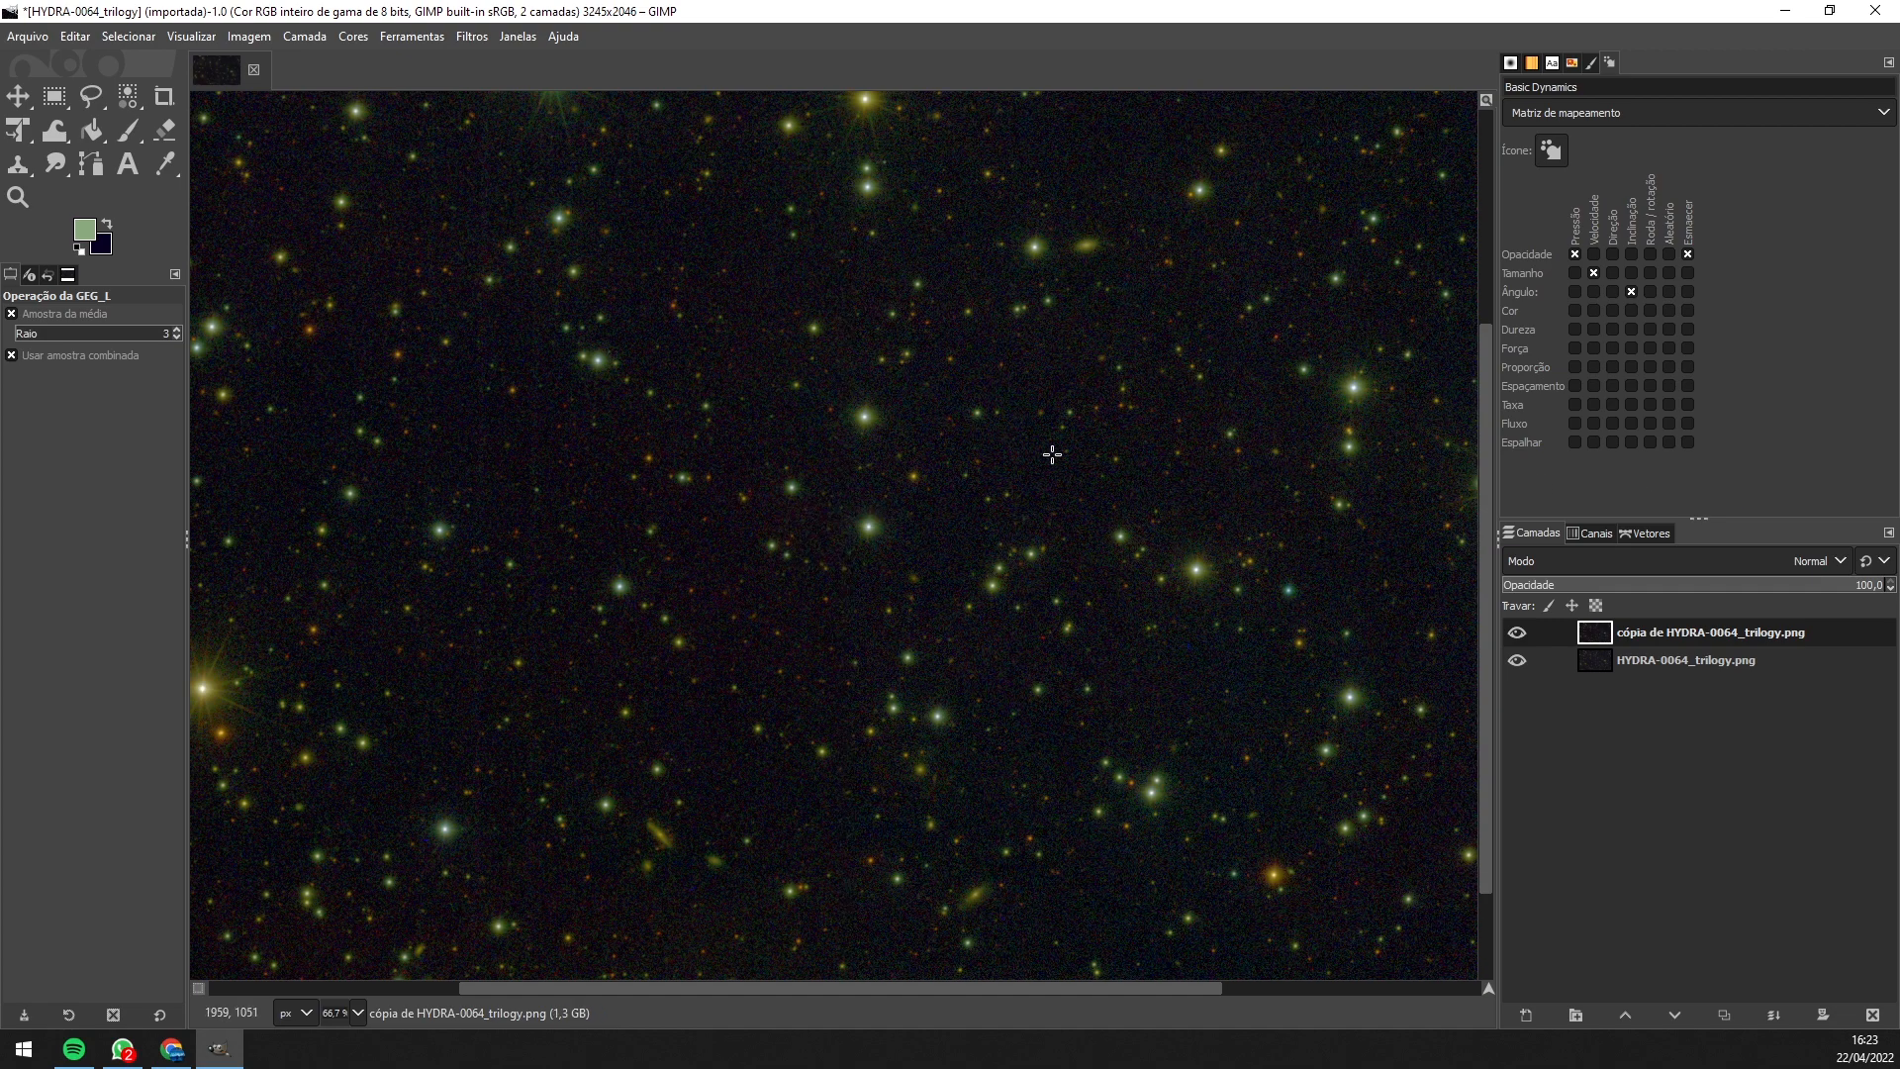
scroll(913, 462, "down", 2)
left_click_drag(980, 480, 923, 595)
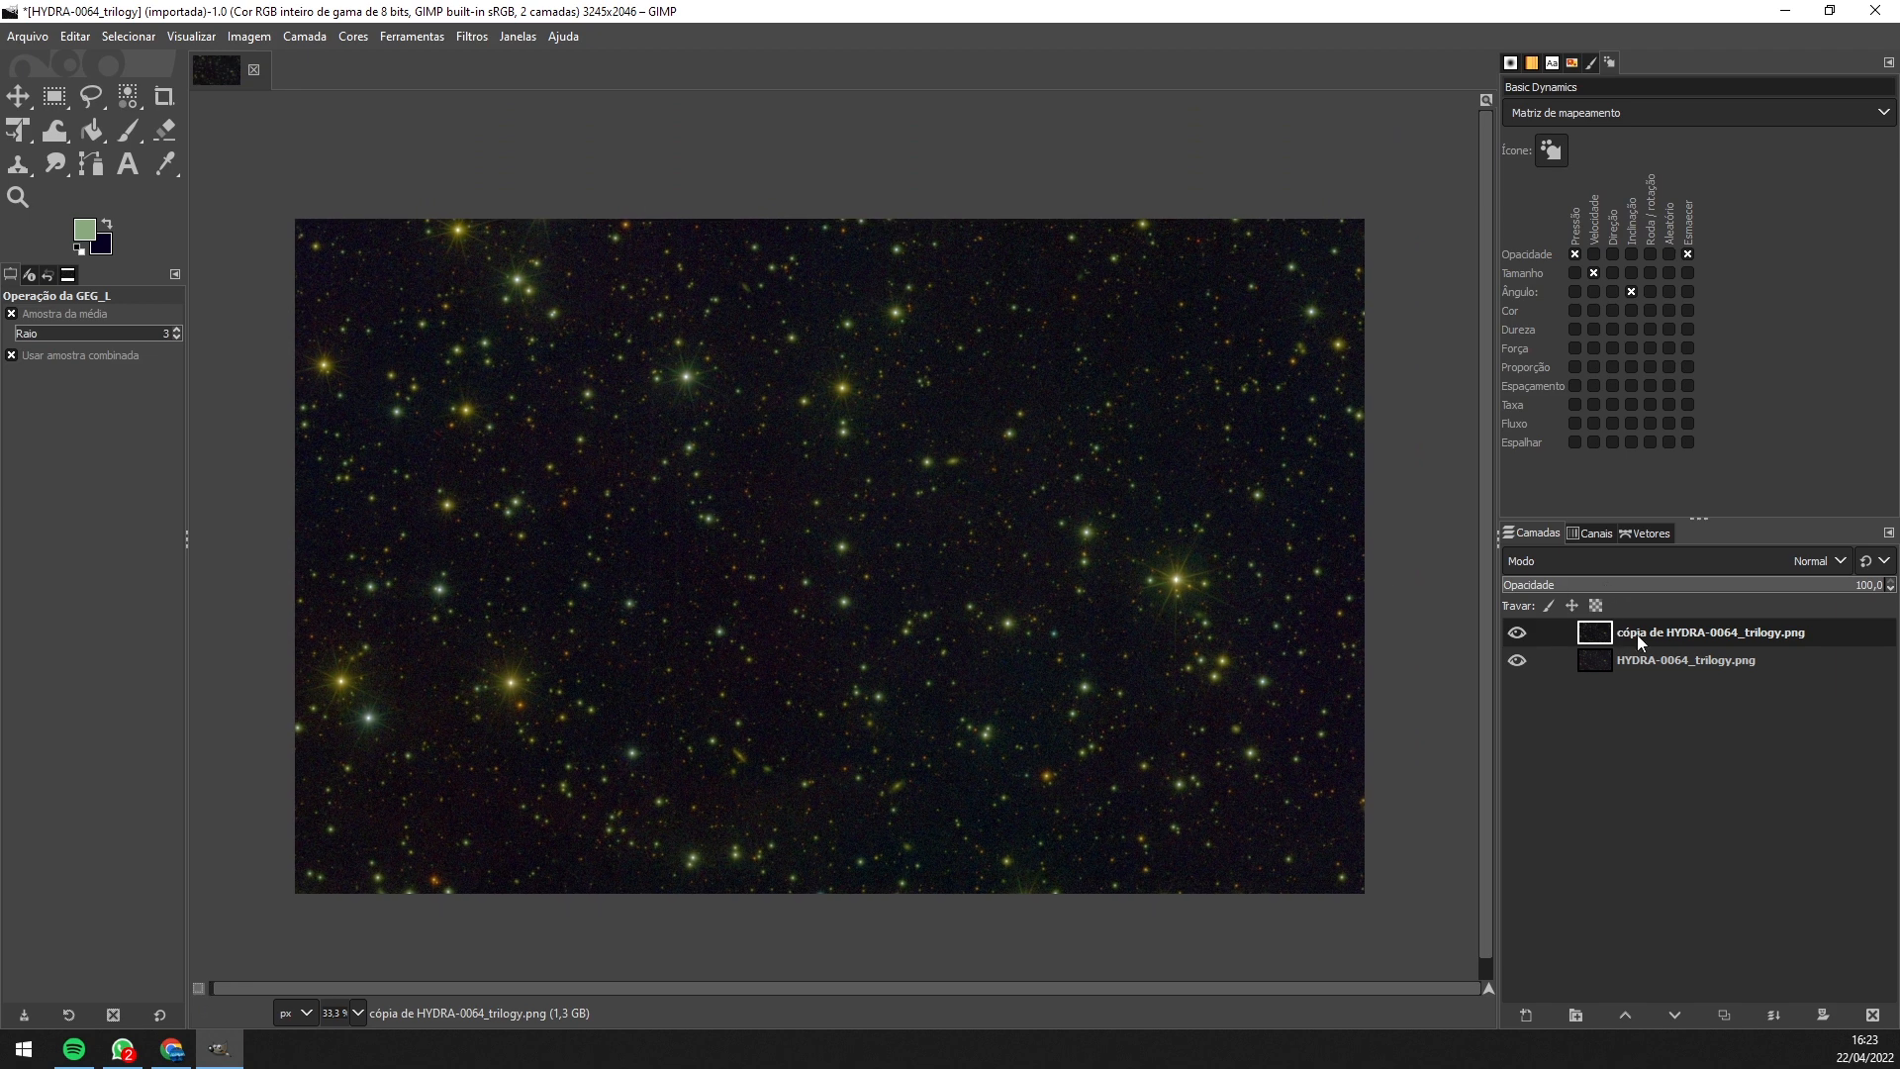
- Duplicate the denoised layer and open Unsharp Mask for the new copy
right_click(1638, 634)
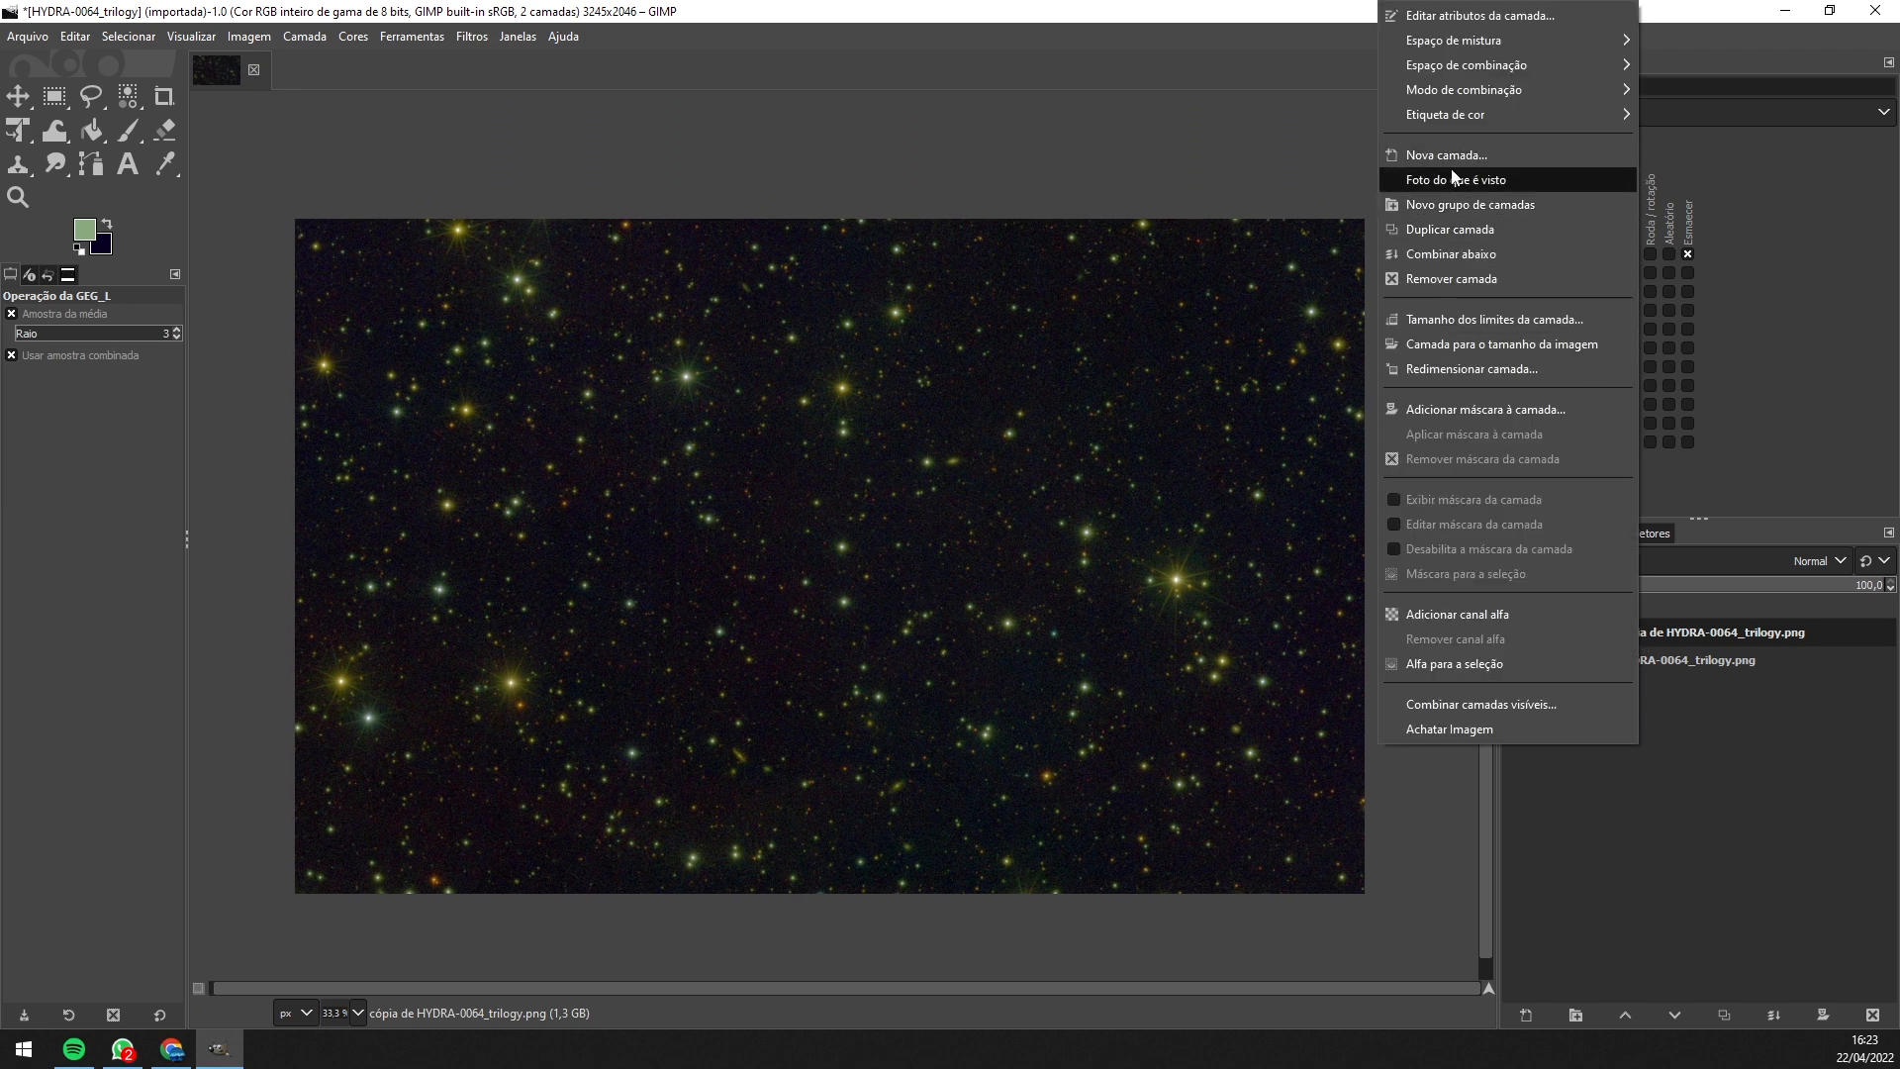
left_click(1438, 229)
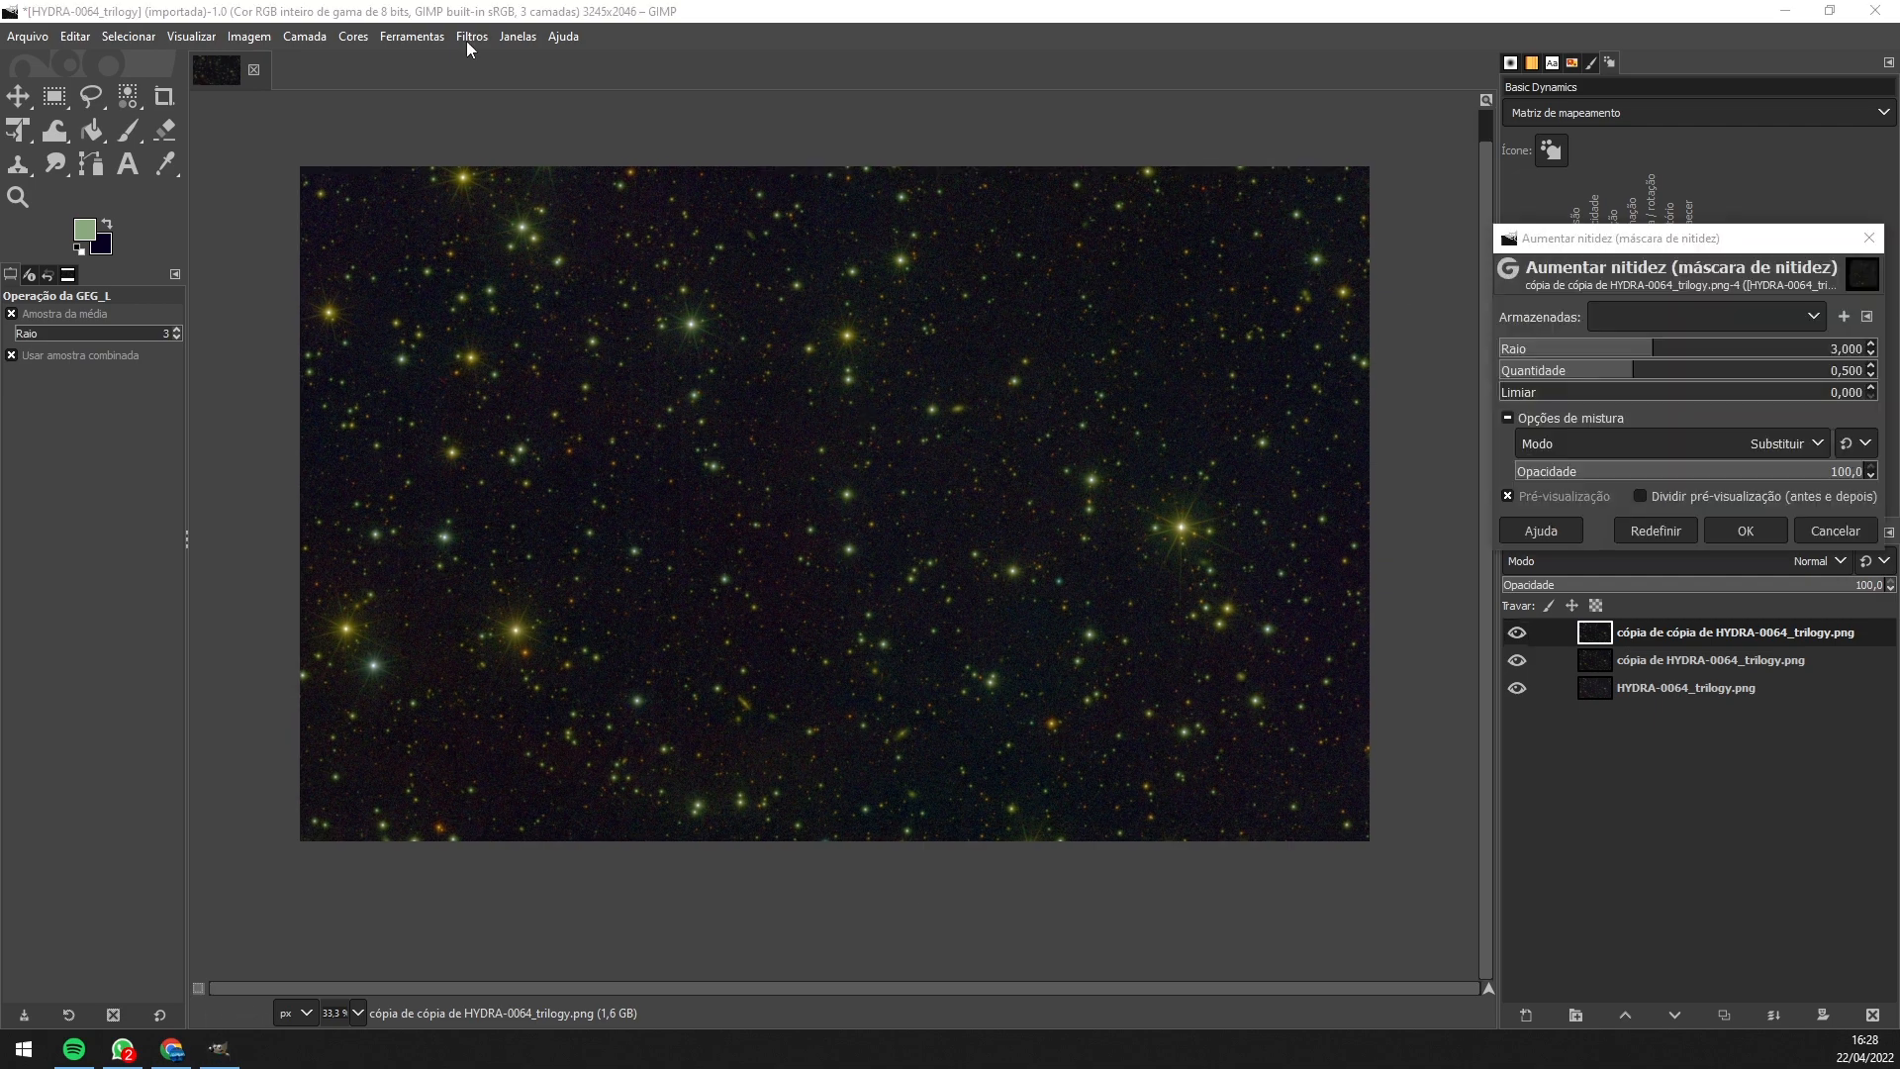
left_click(469, 37)
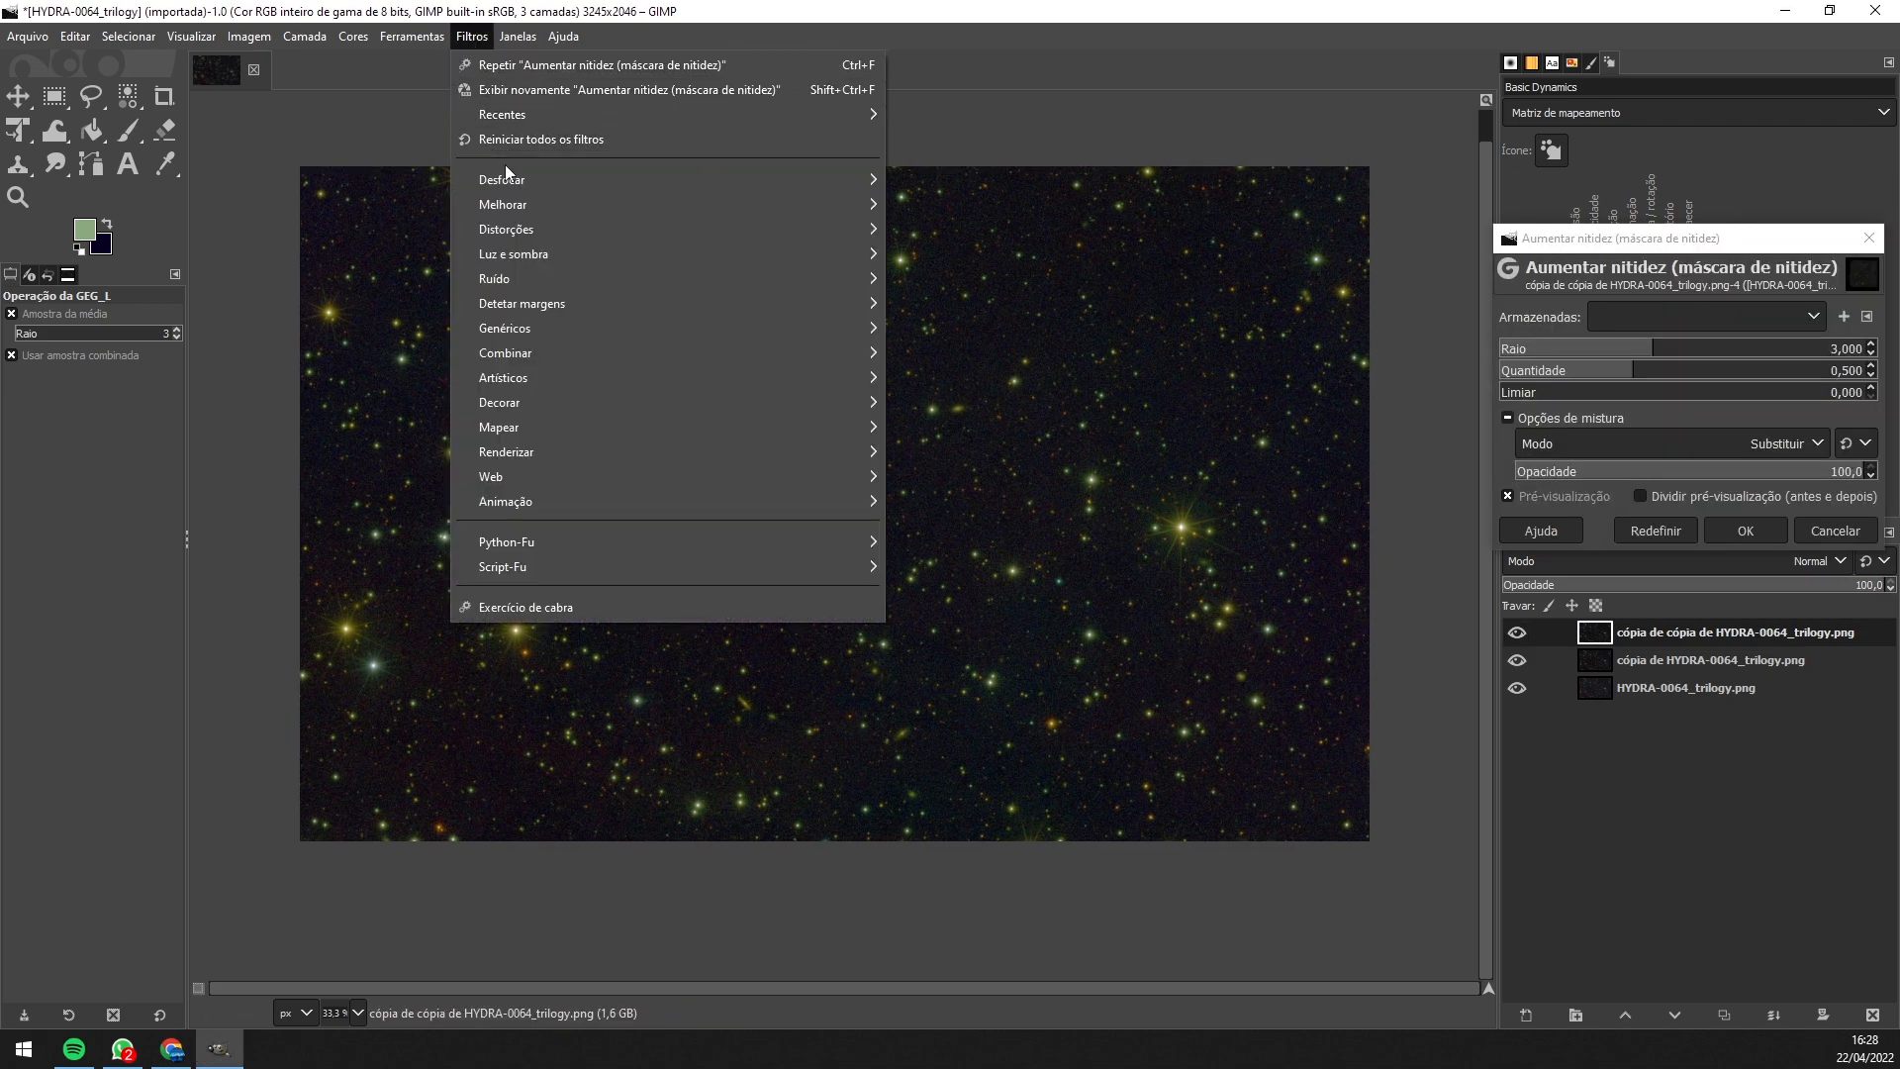
mouse_move(593, 205)
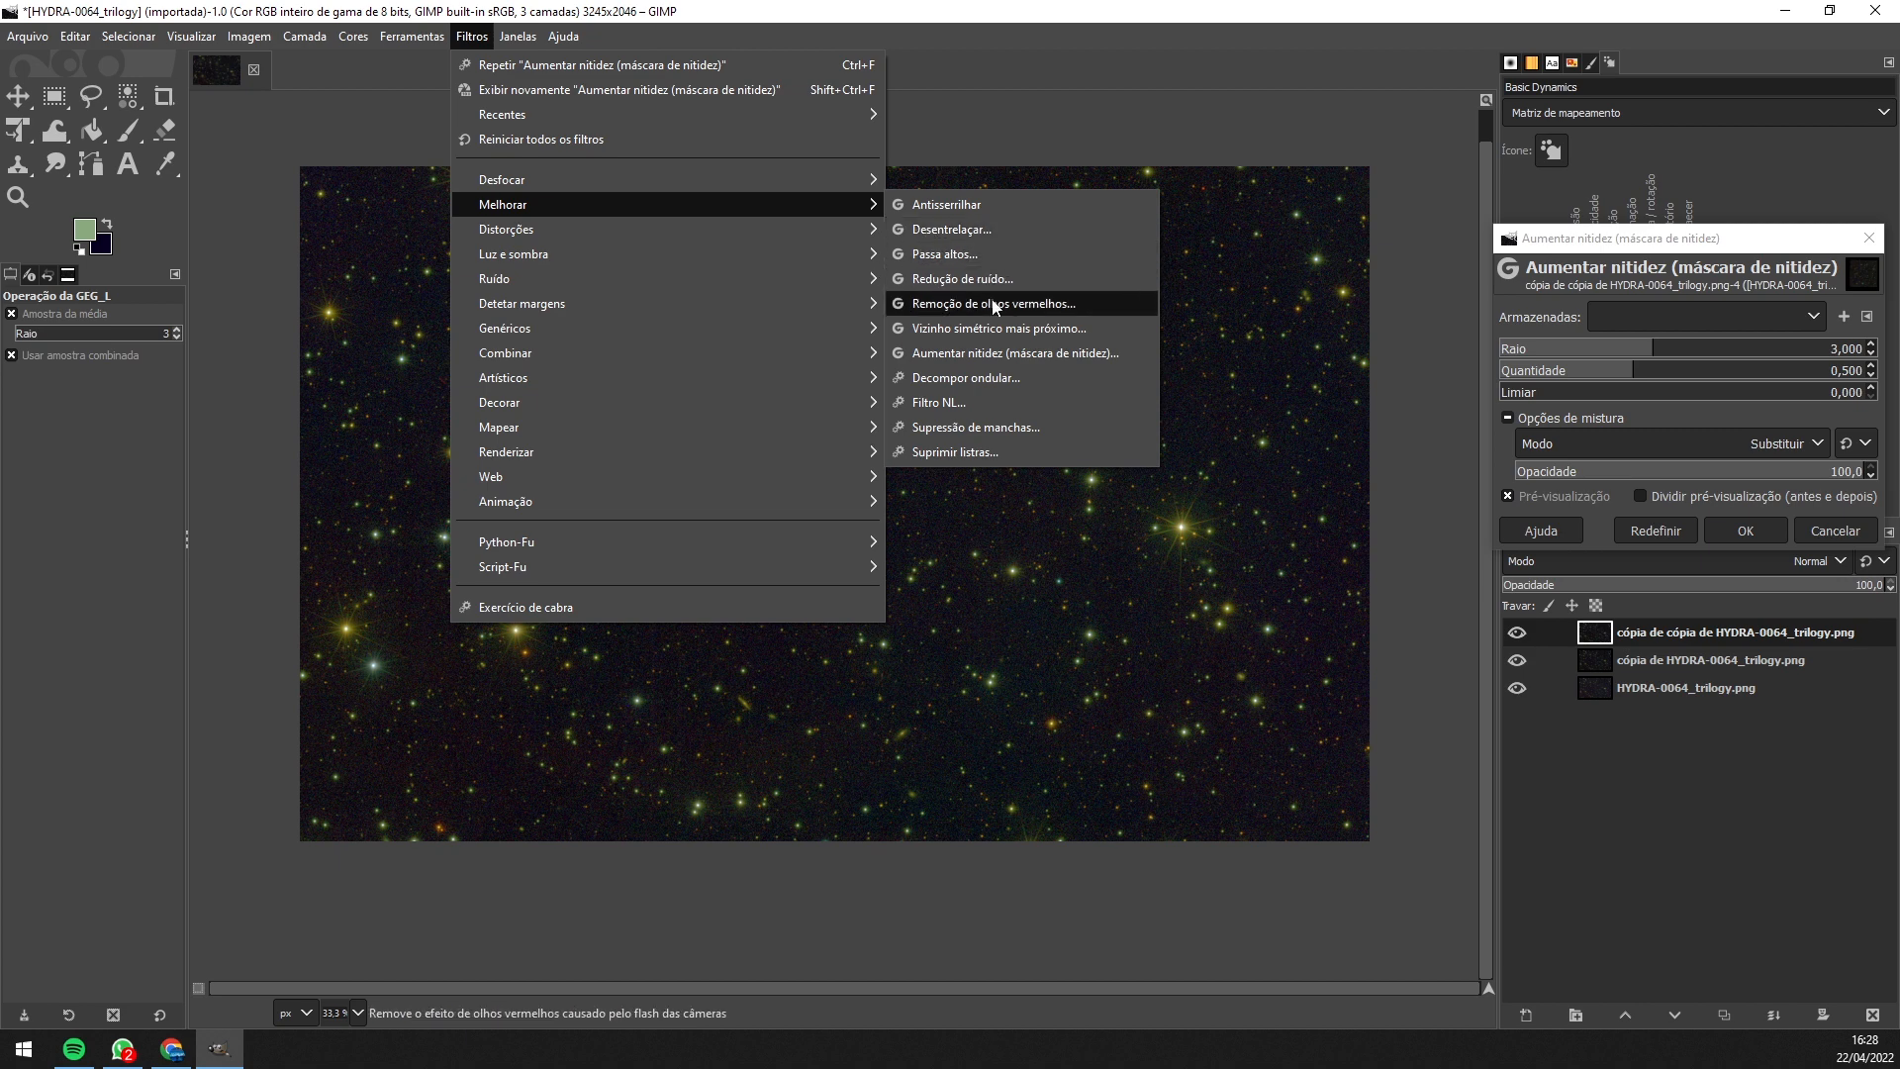
left_click(944, 354)
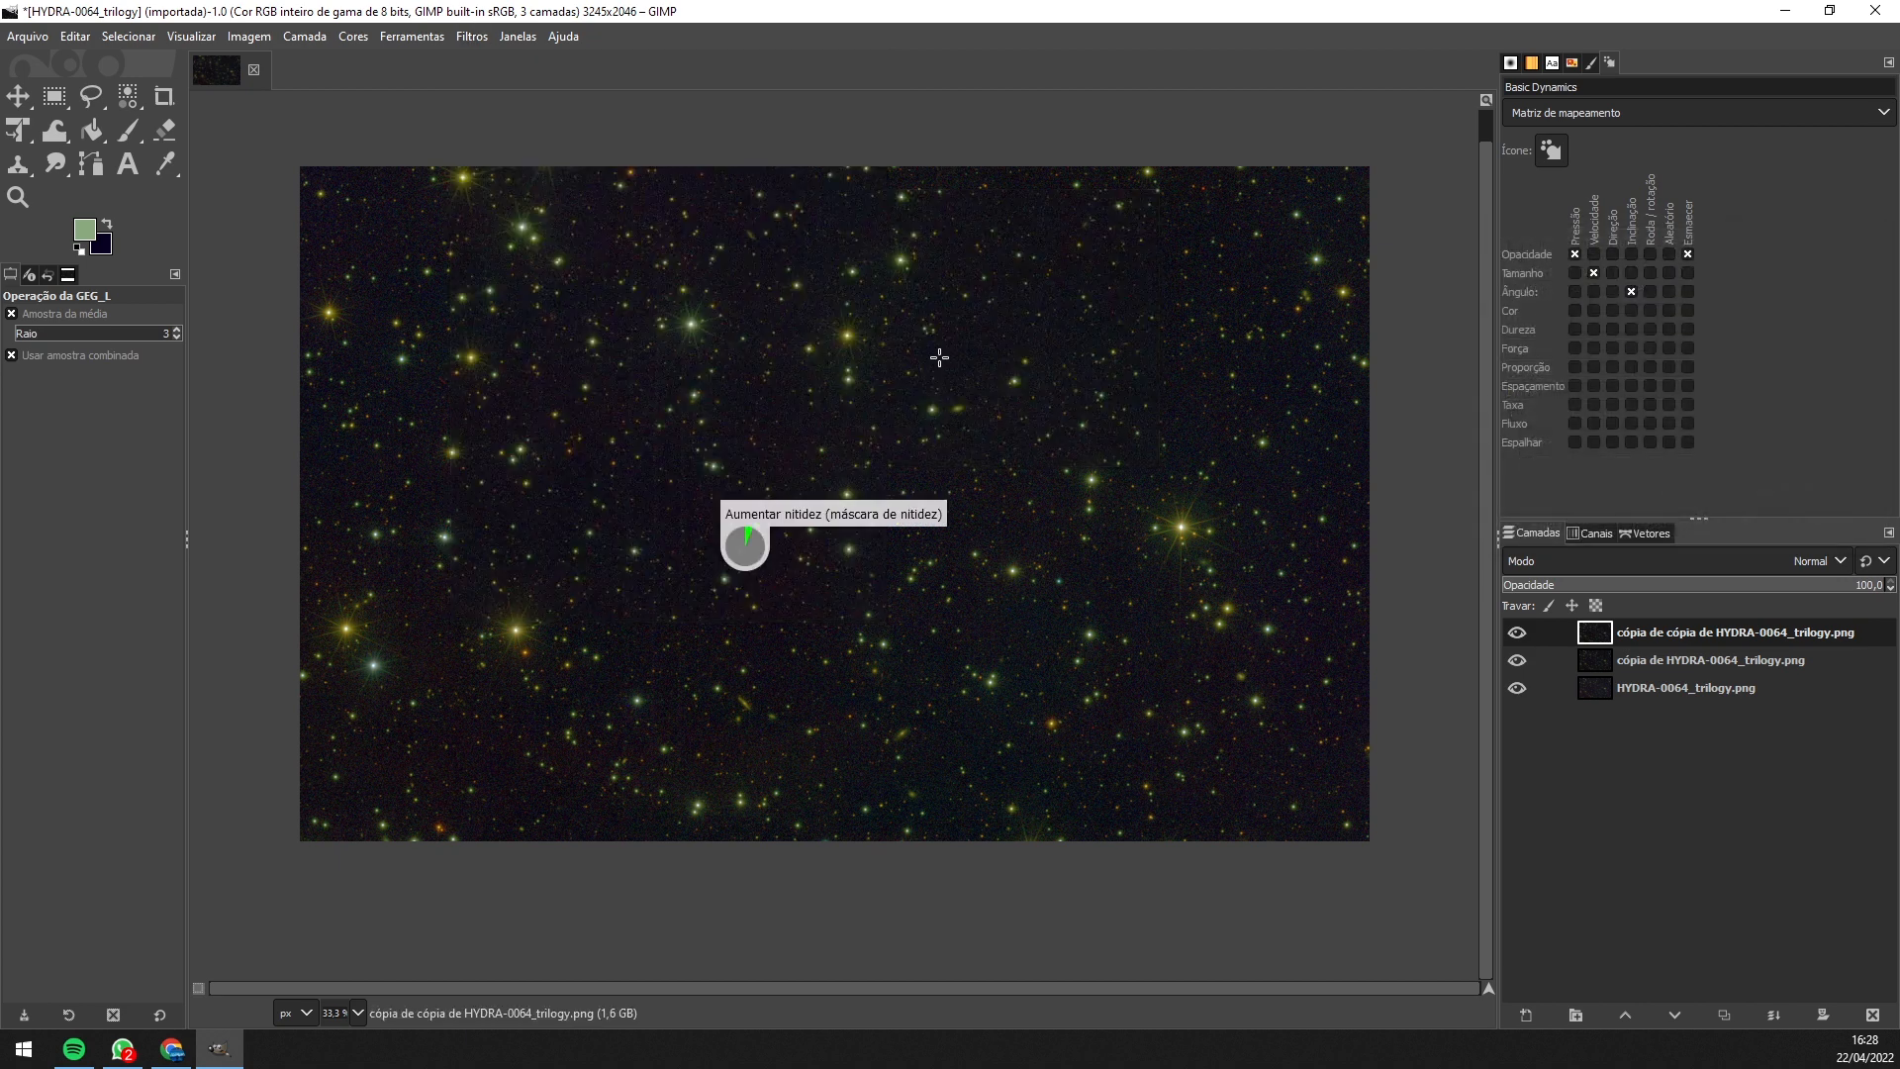
- Set Unsharp Mask amount to 0.007 and radius to 4.051, then apply it
left_click(472, 35)
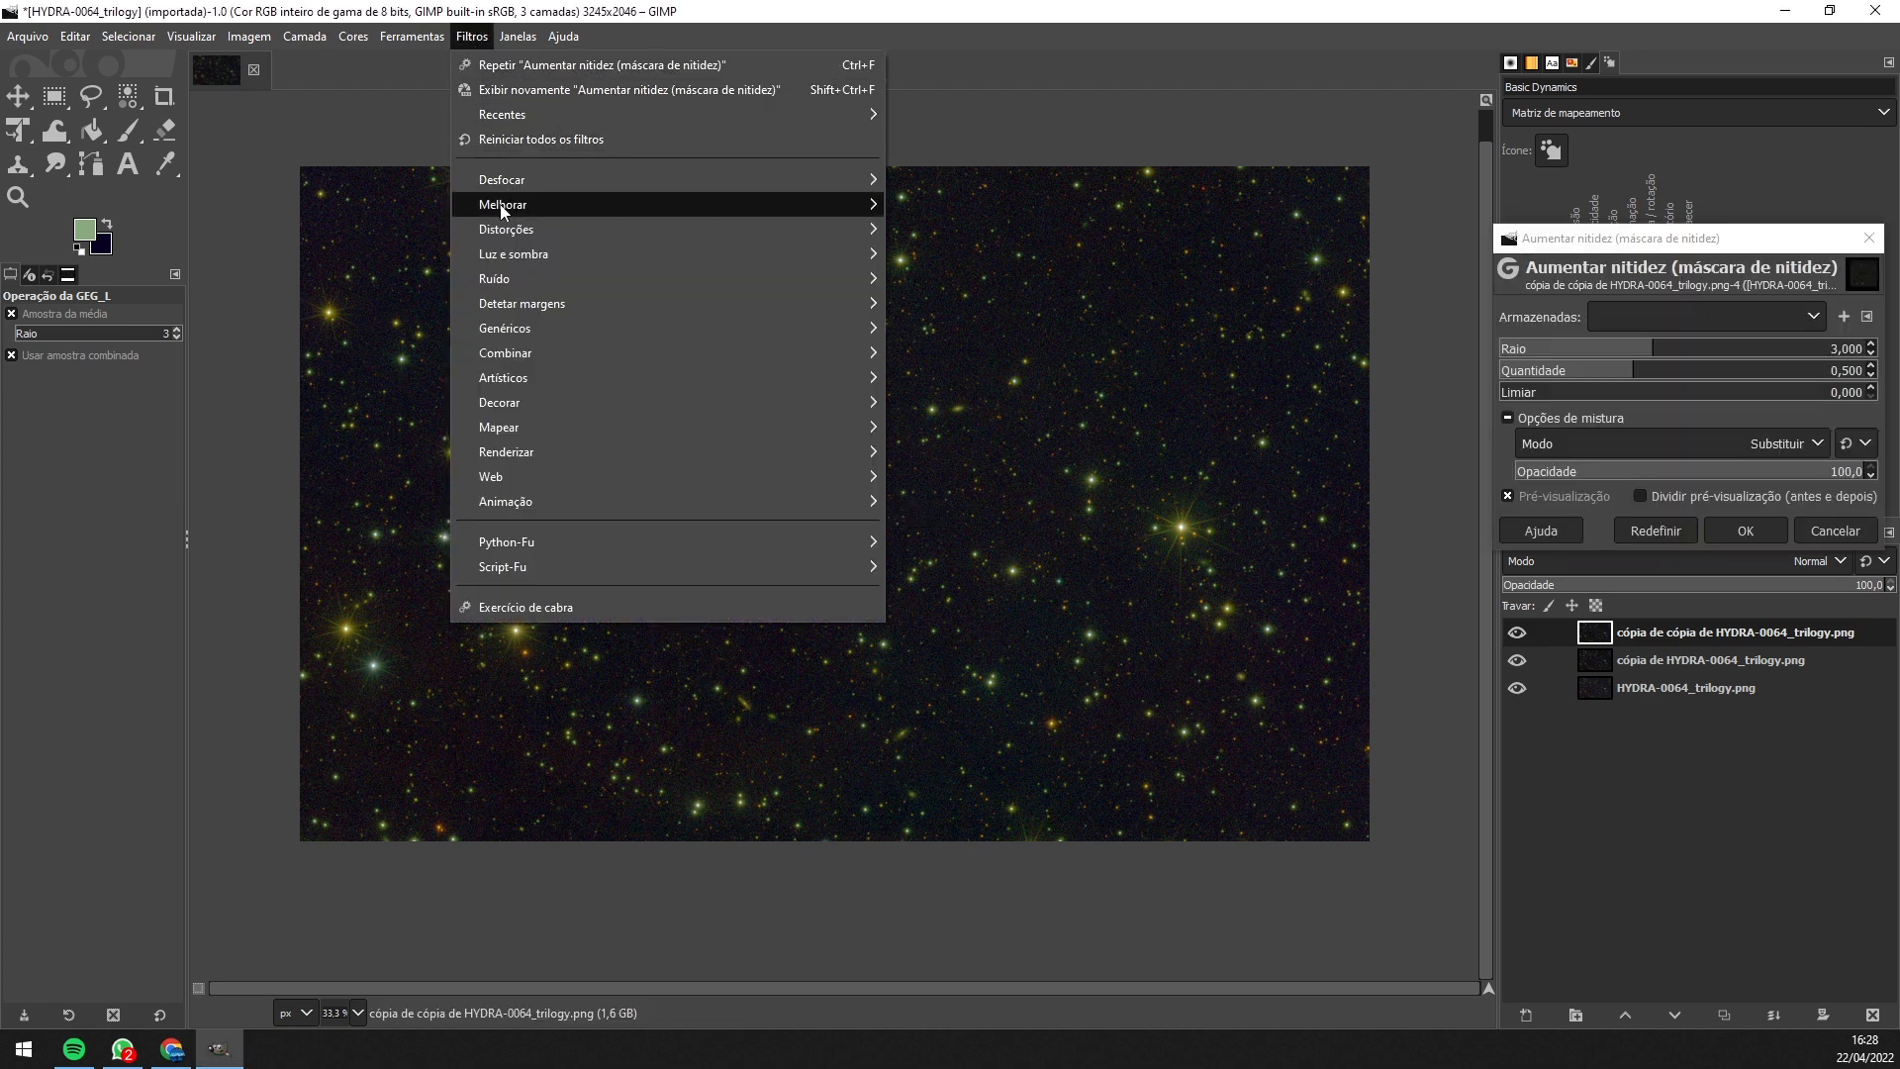
mouse_move(505, 209)
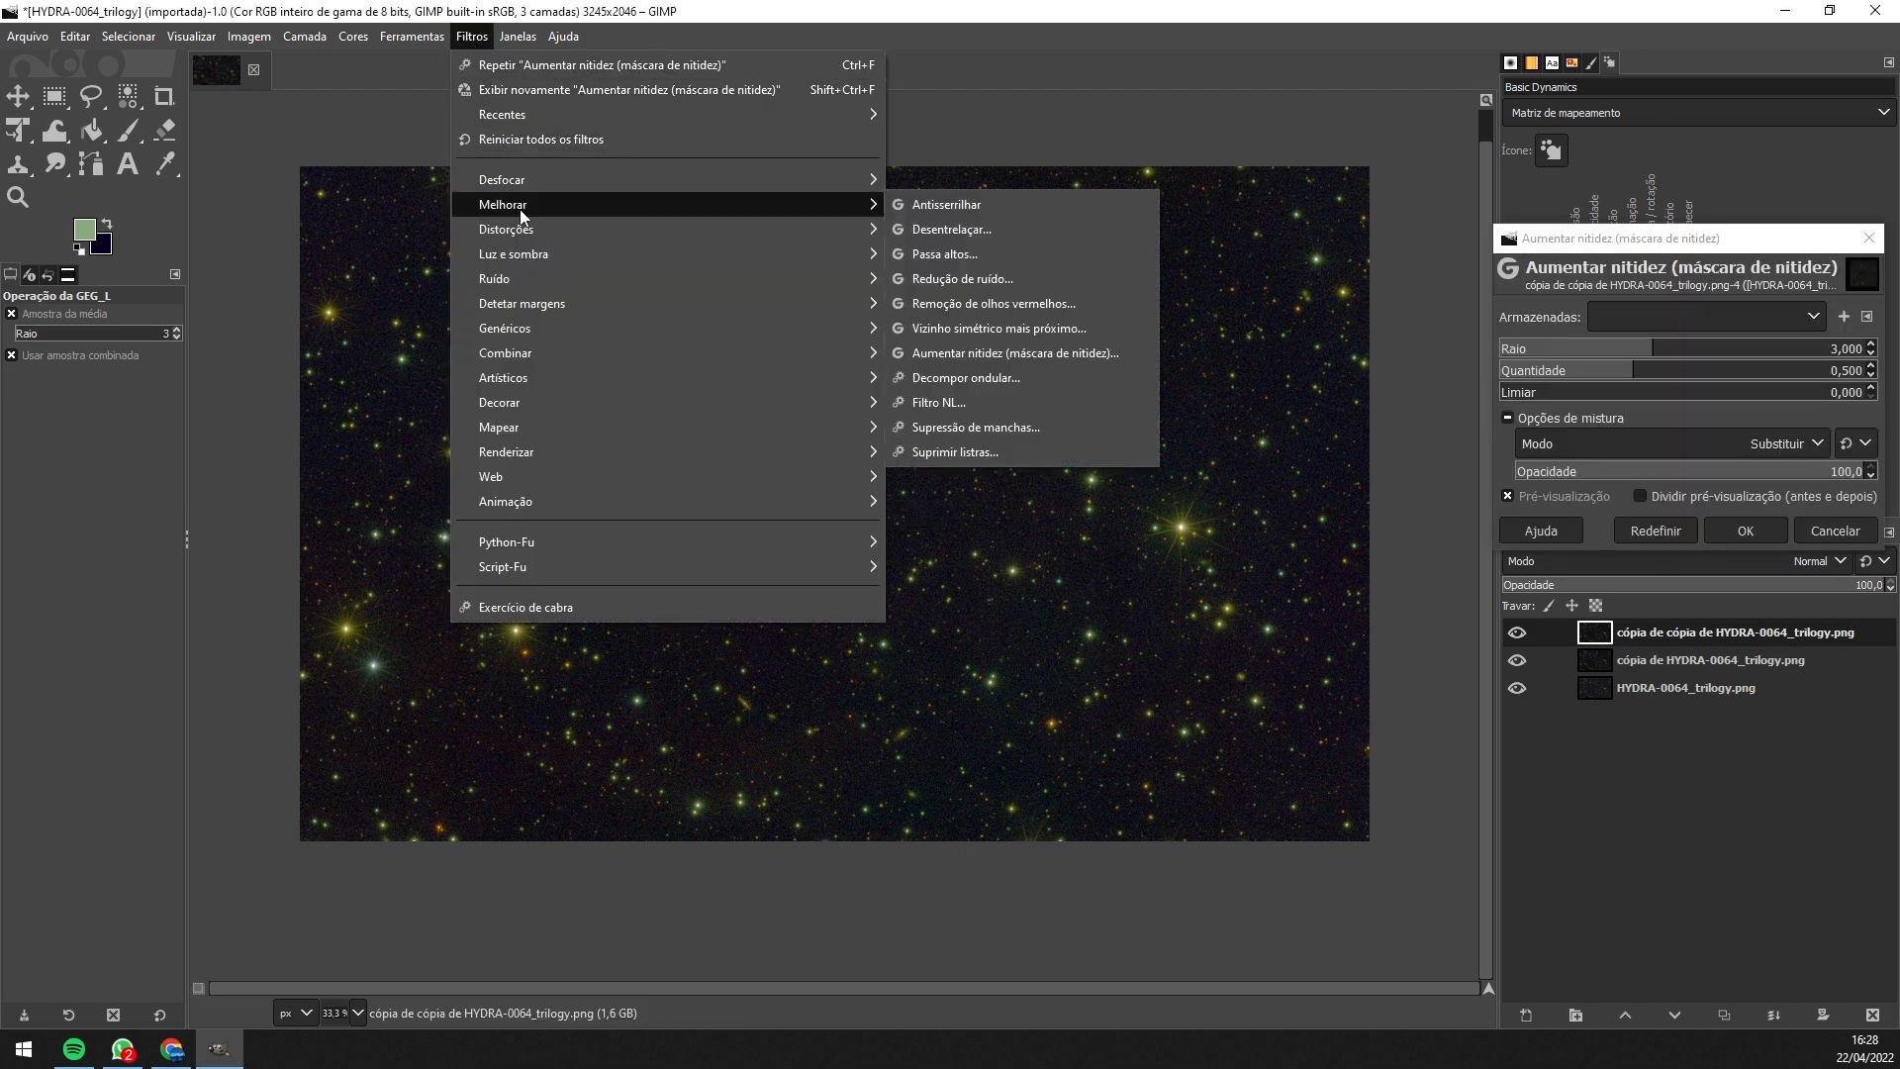
left_click(946, 363)
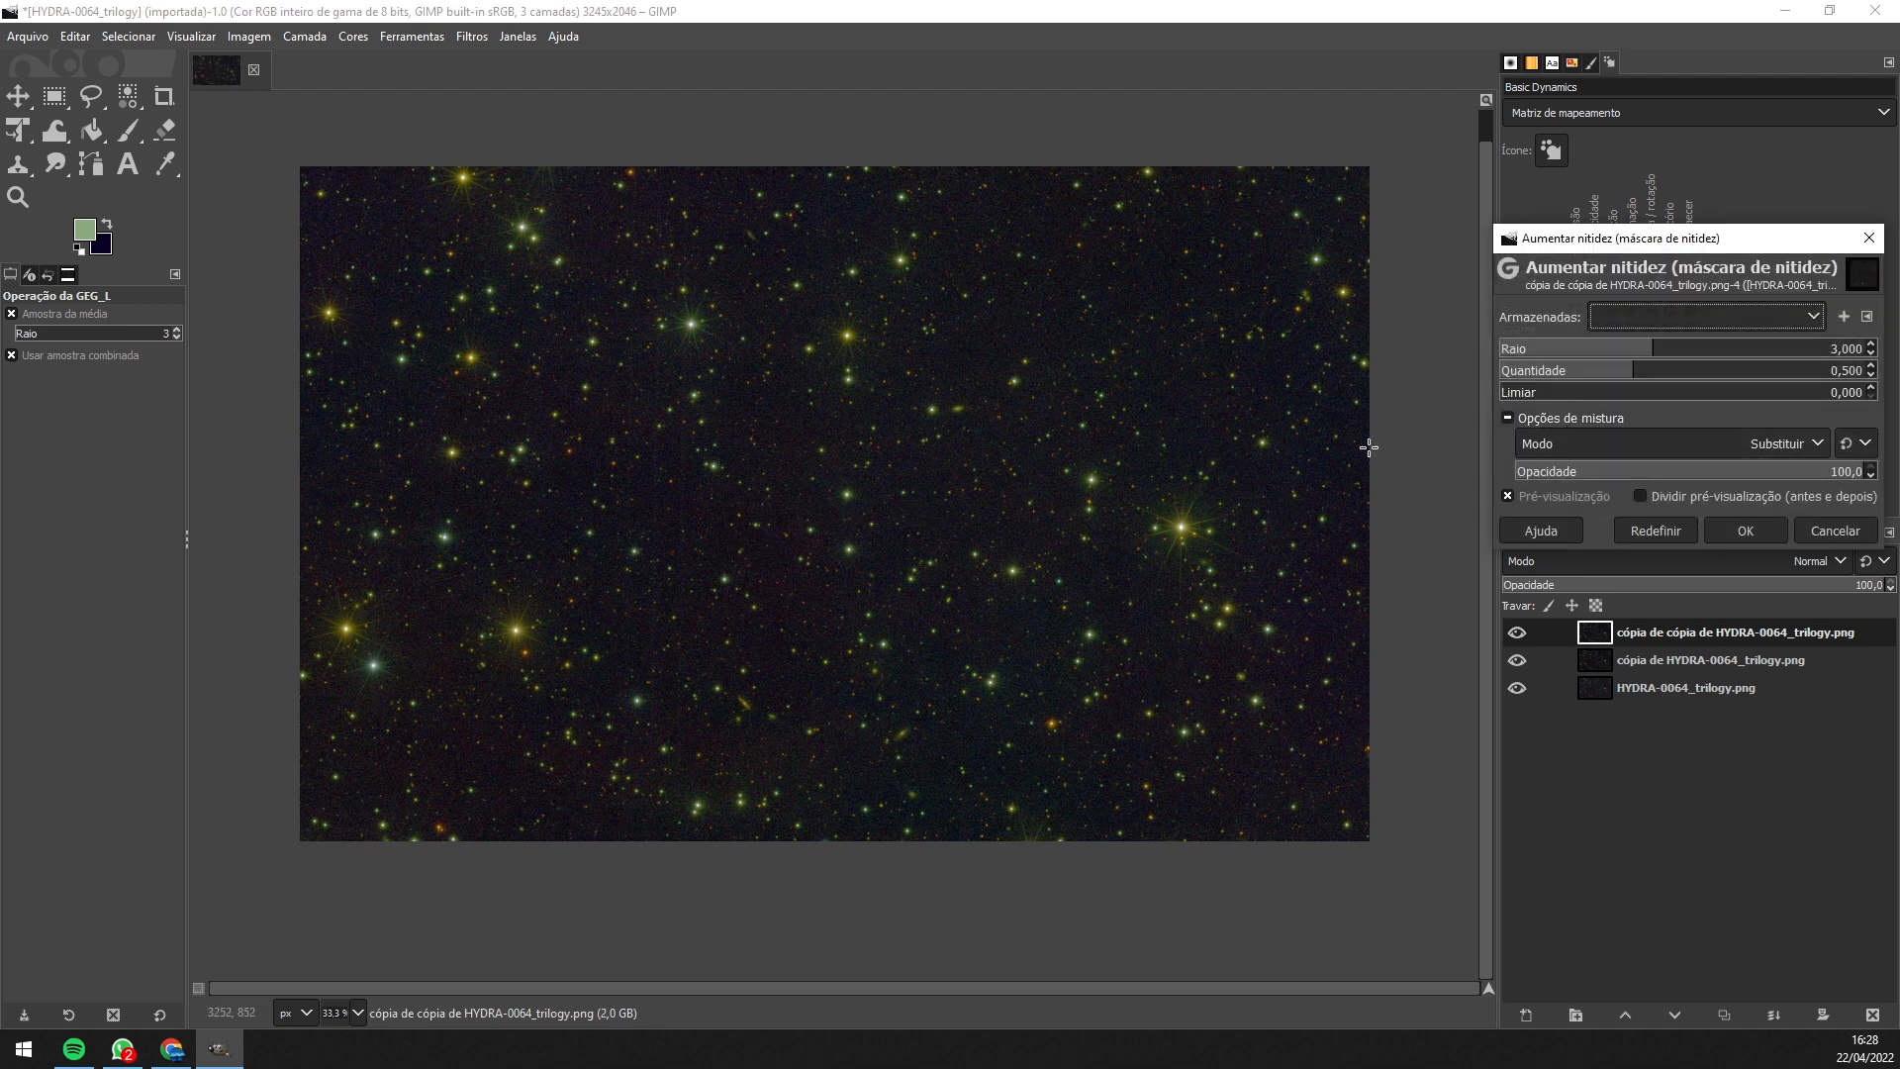
scroll(876, 482, "up", 4, "ctrl")
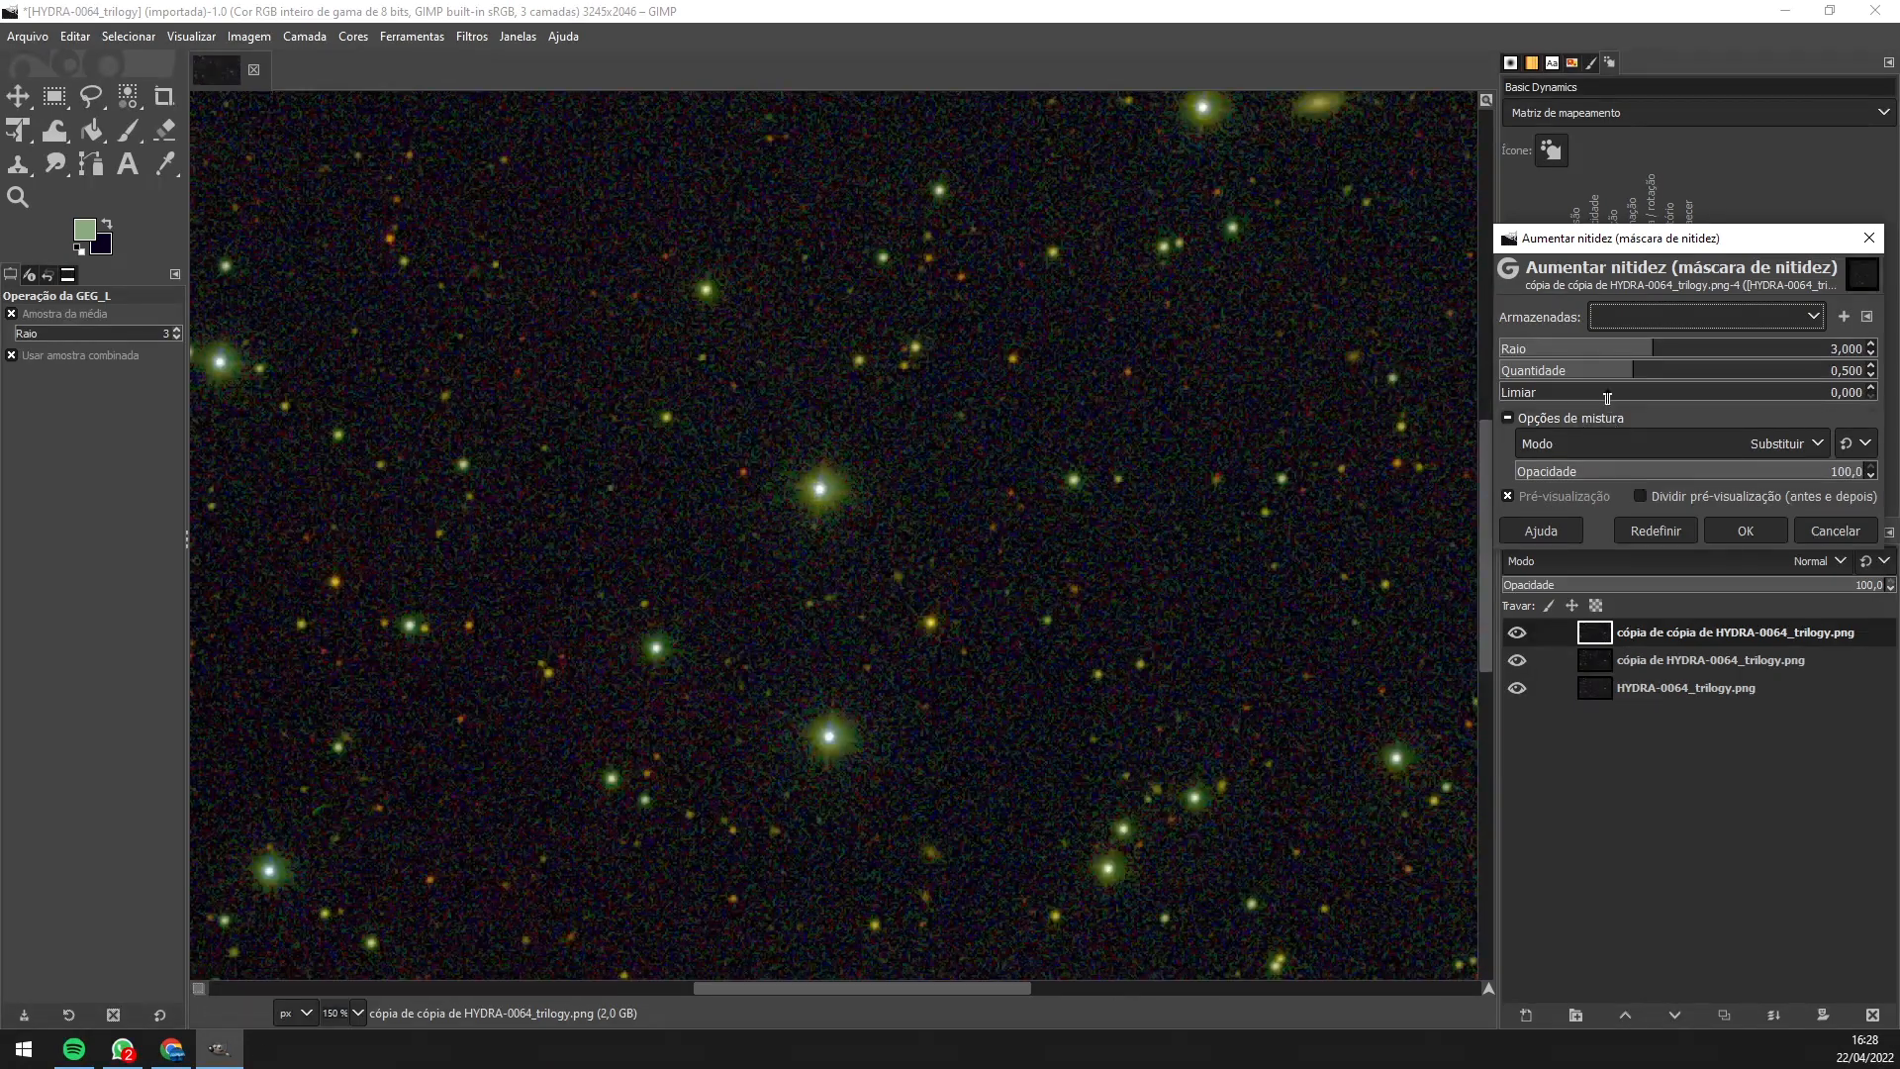
left_click_drag(1624, 371, 1564, 371)
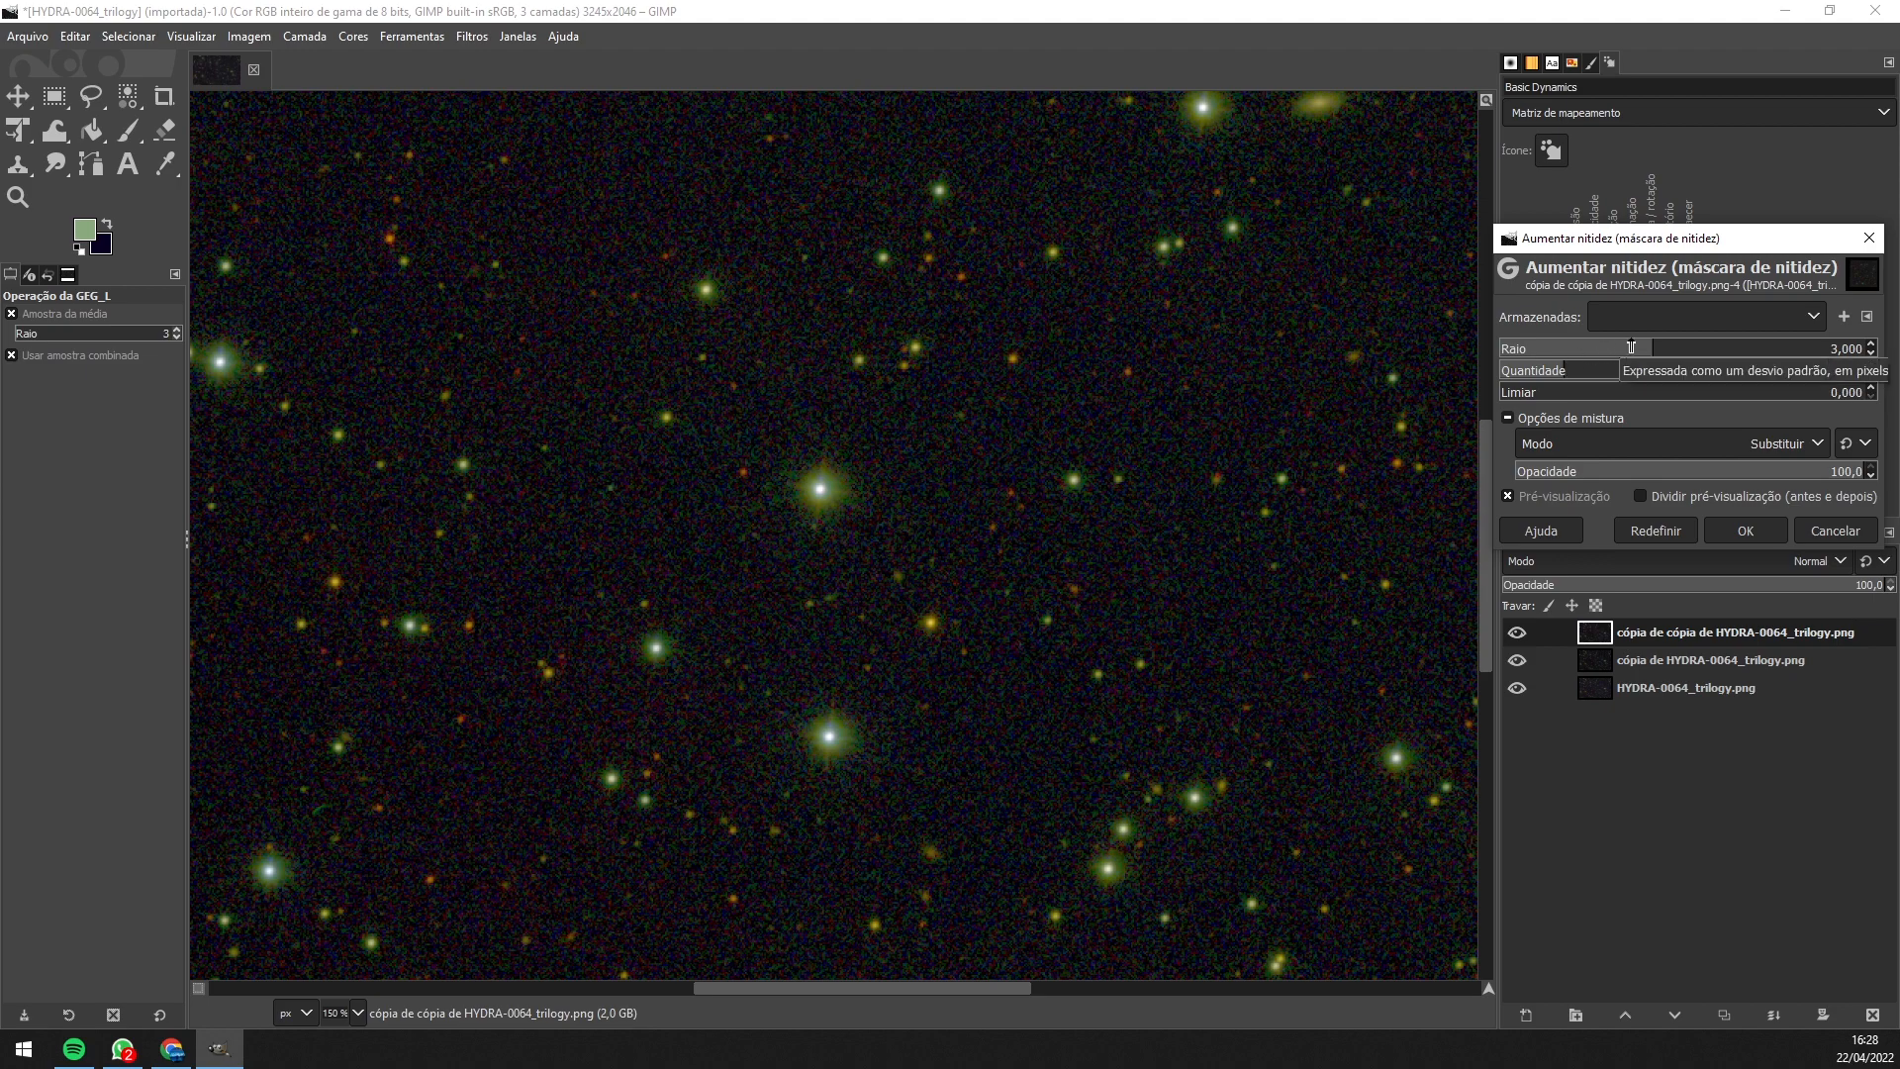
left_click(1701, 347)
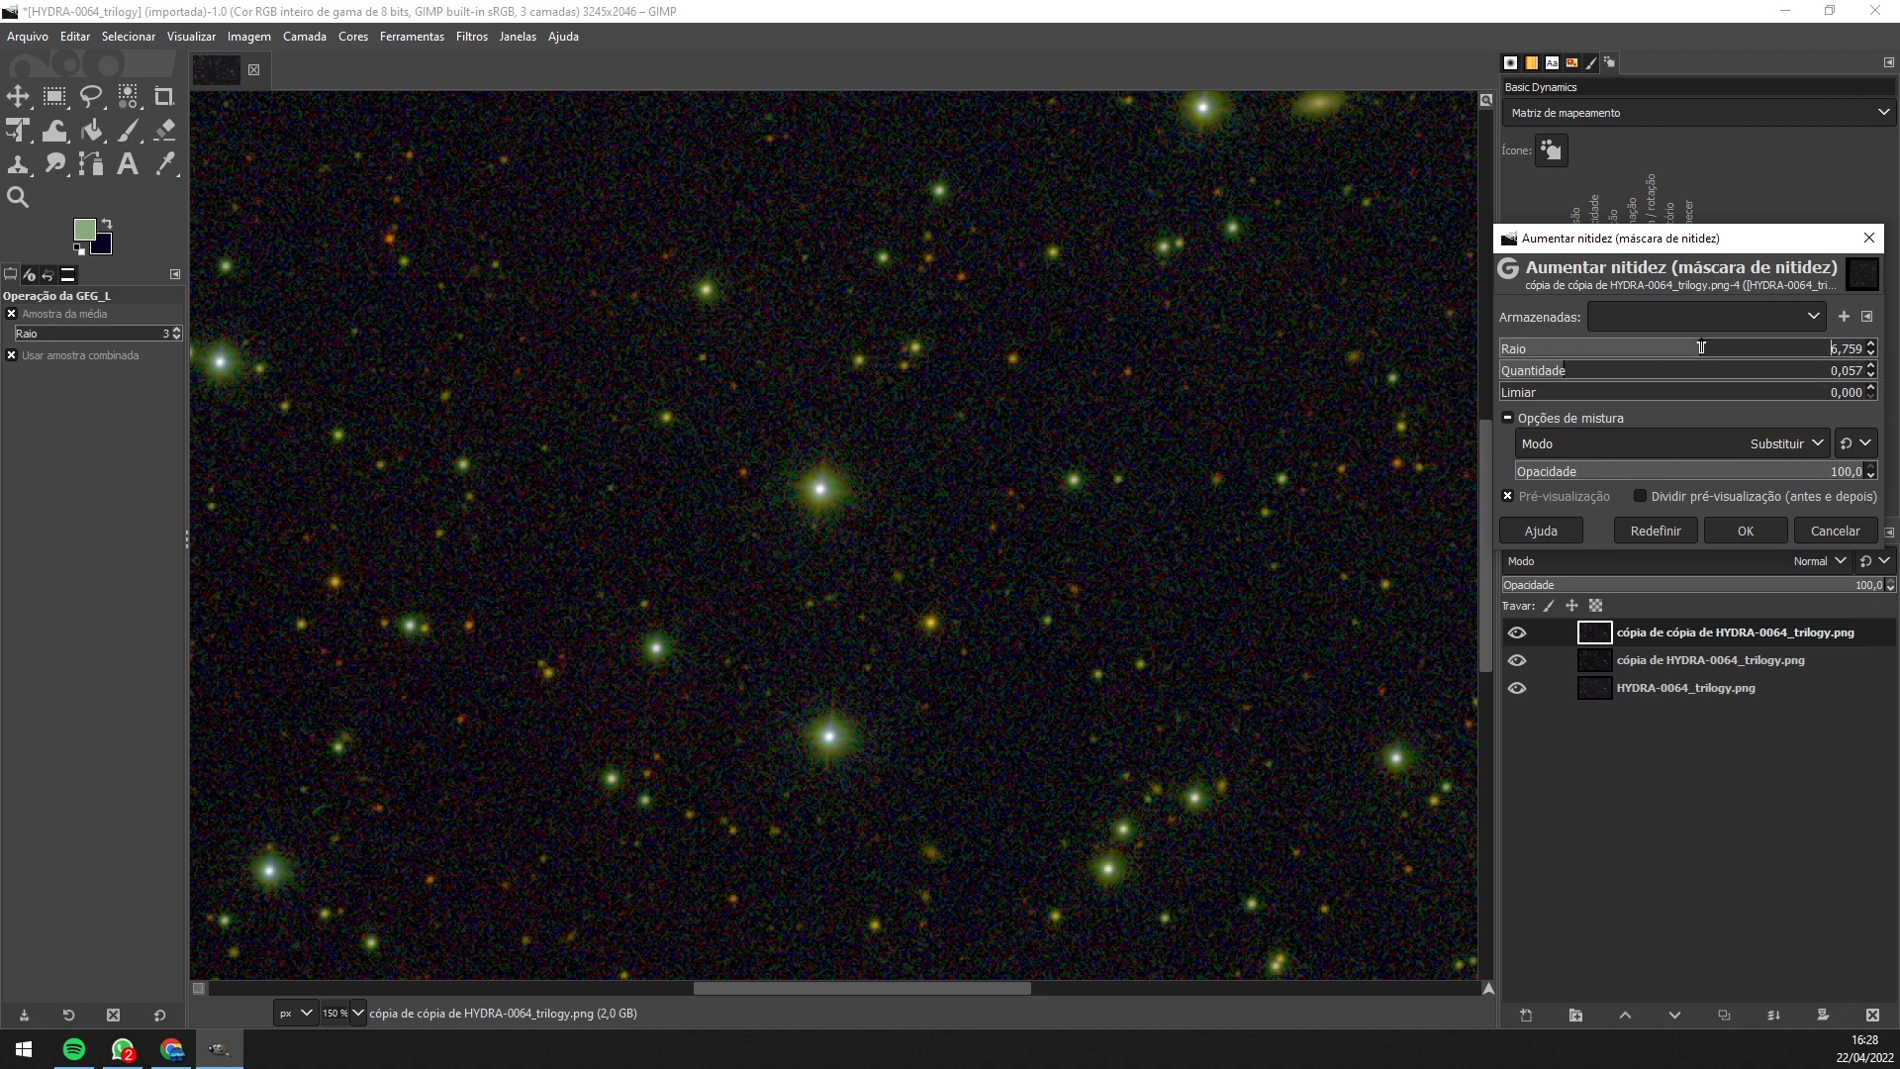
left_click(1583, 348)
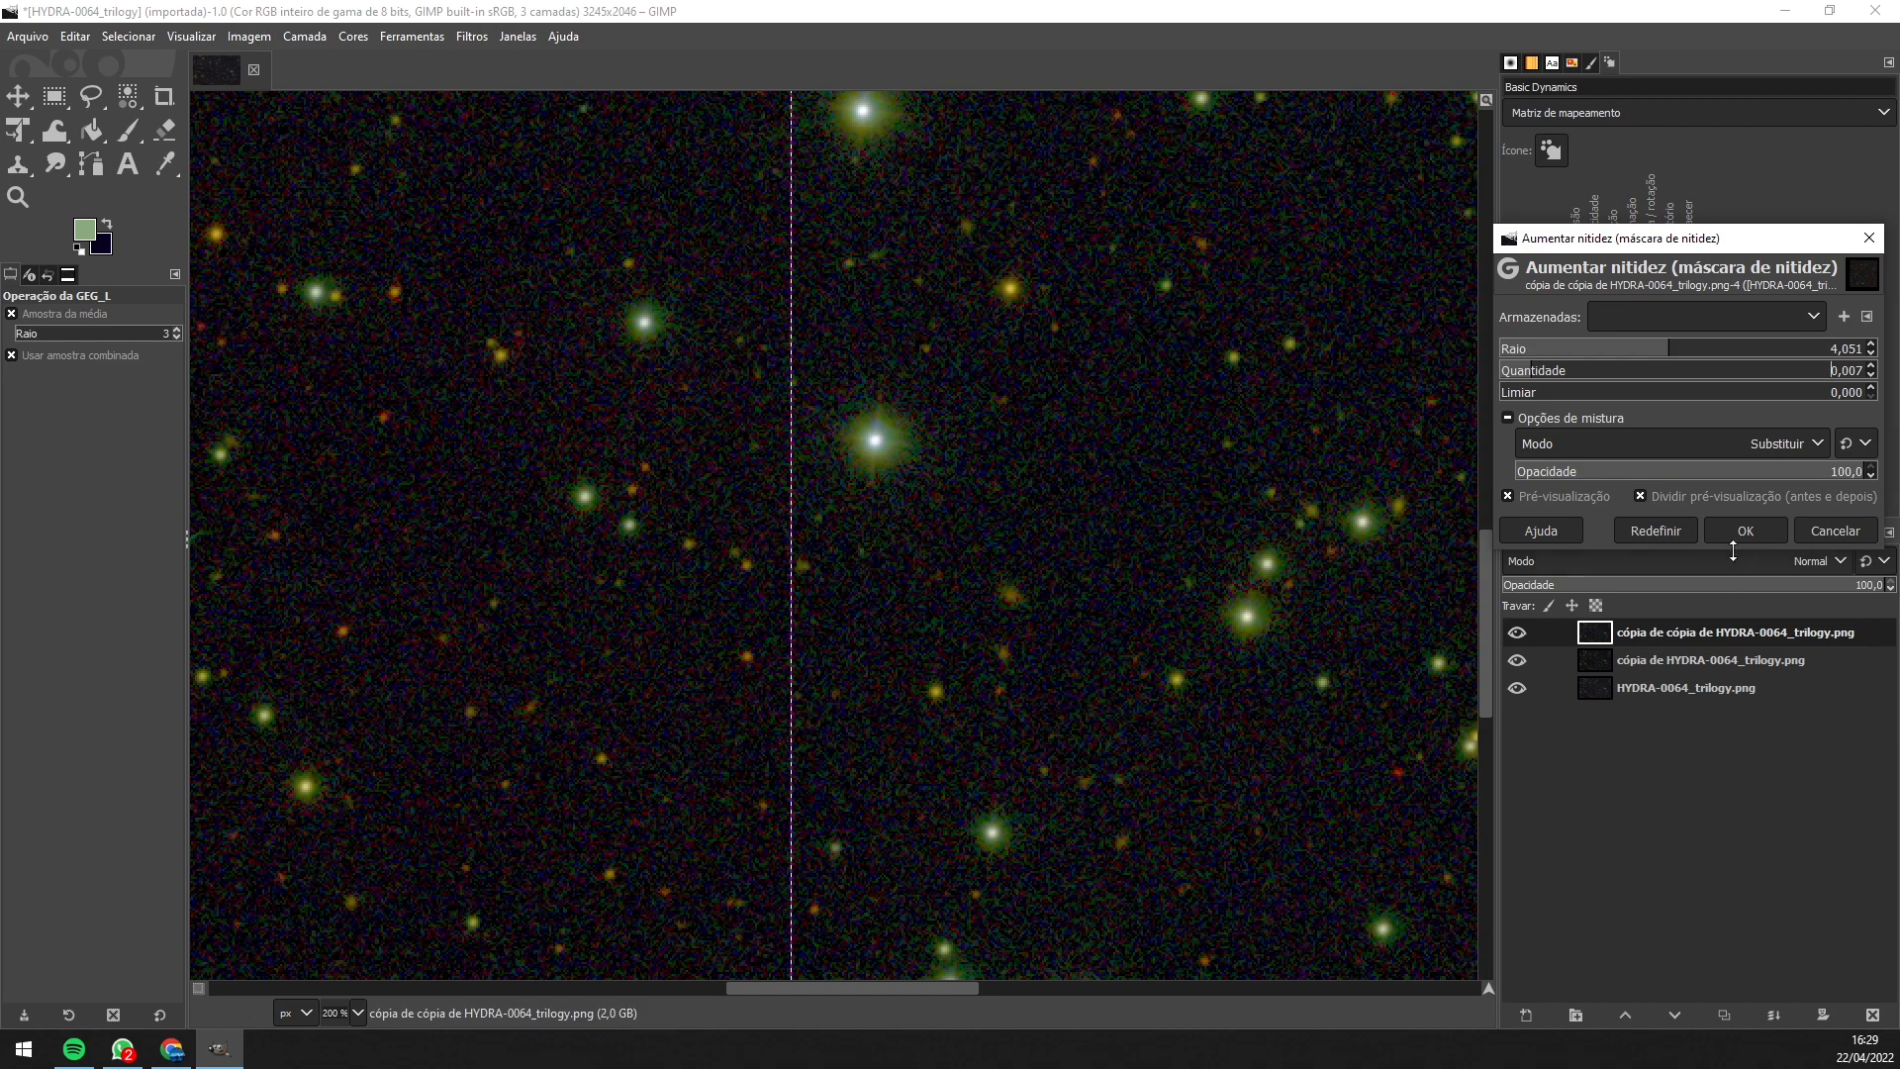
left_click(1741, 532)
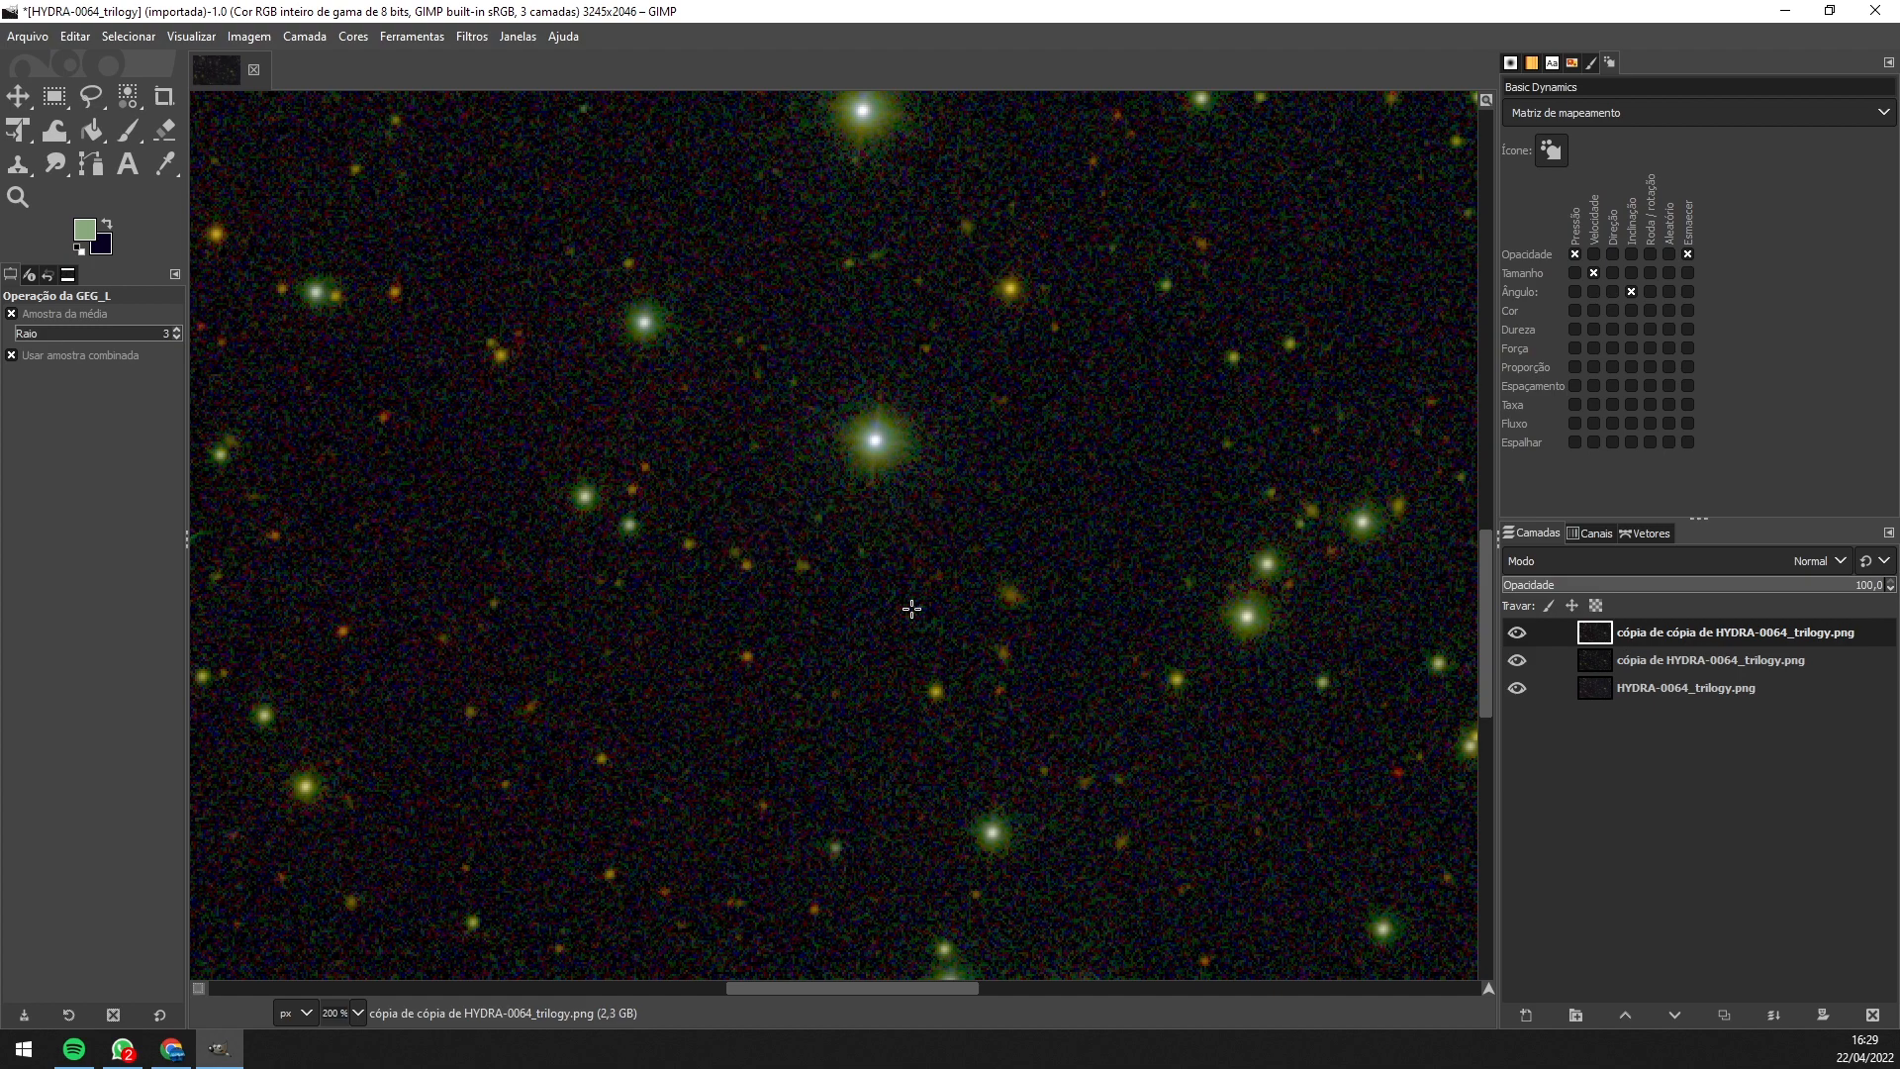
- Zoom out to the full star field and open Cores > Matiz / saturação for the top layer
scroll(911, 608, "down", 5)
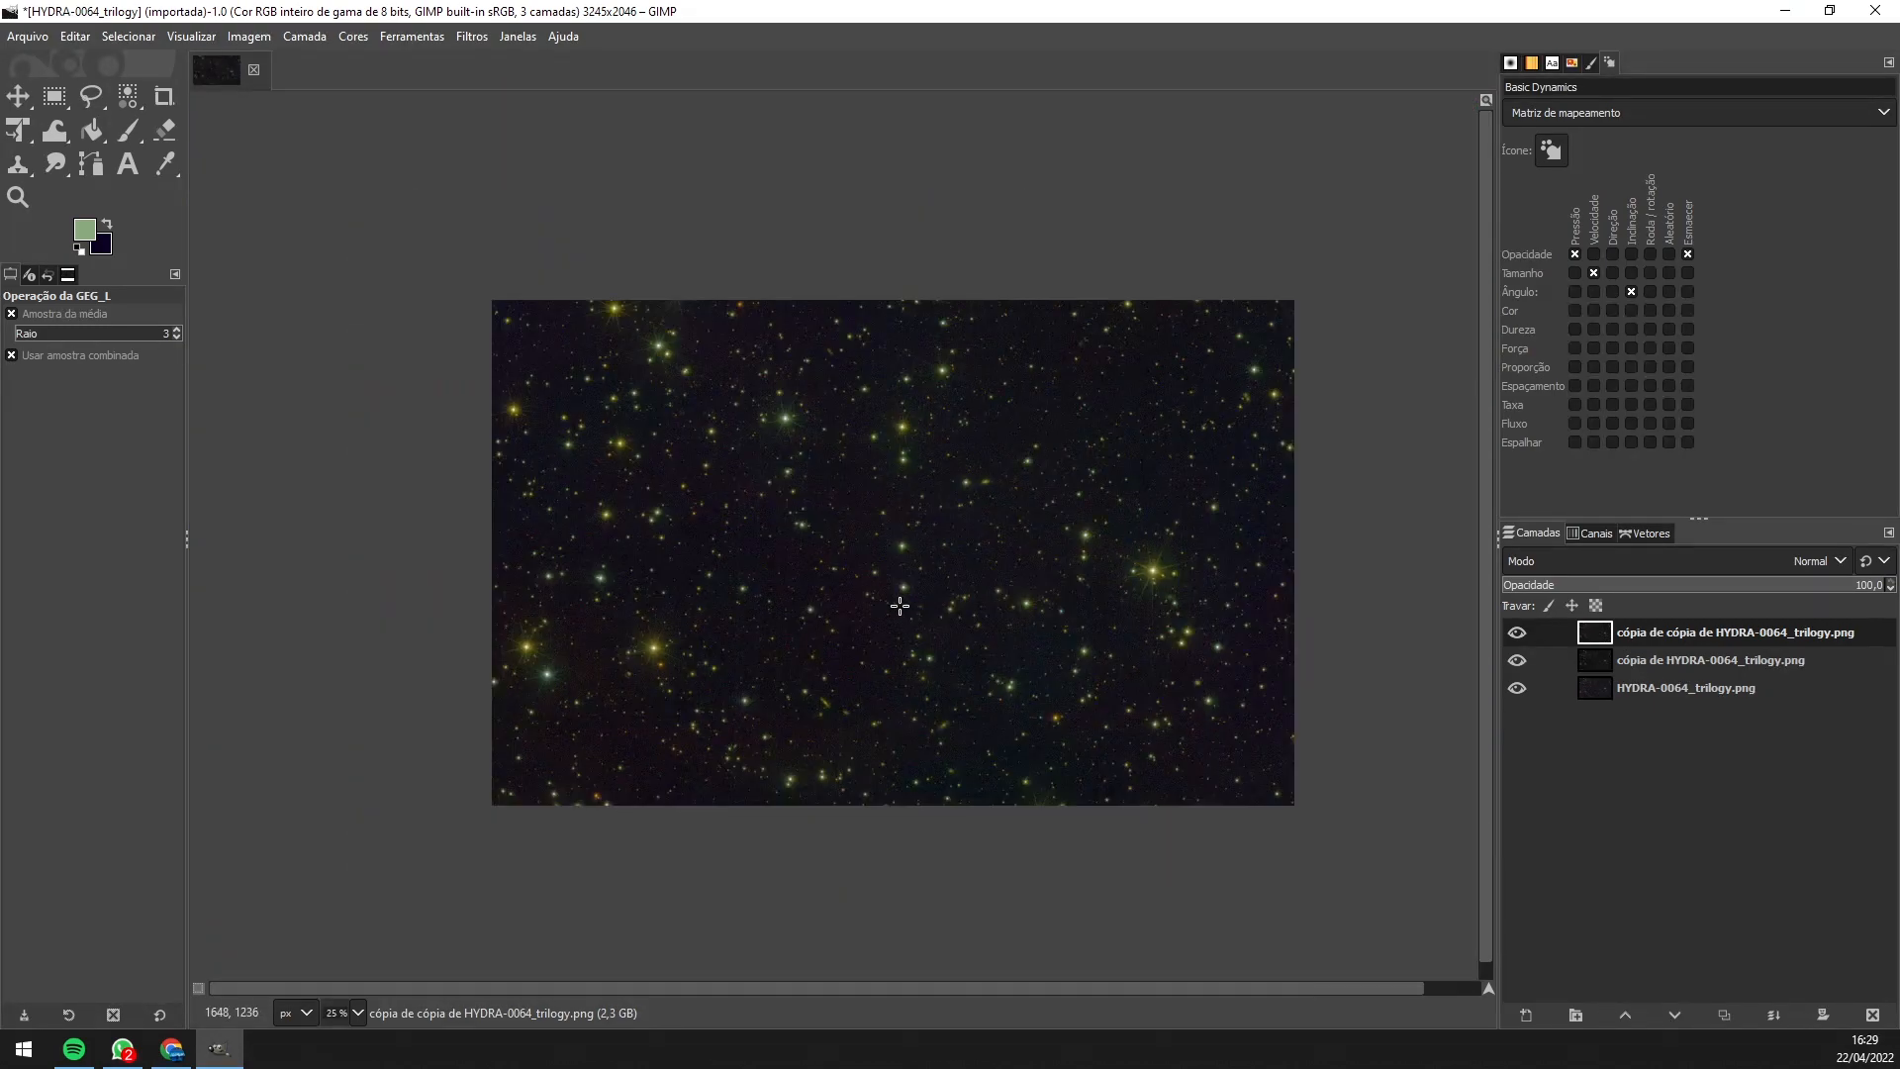
left_click_drag(899, 605, 819, 601)
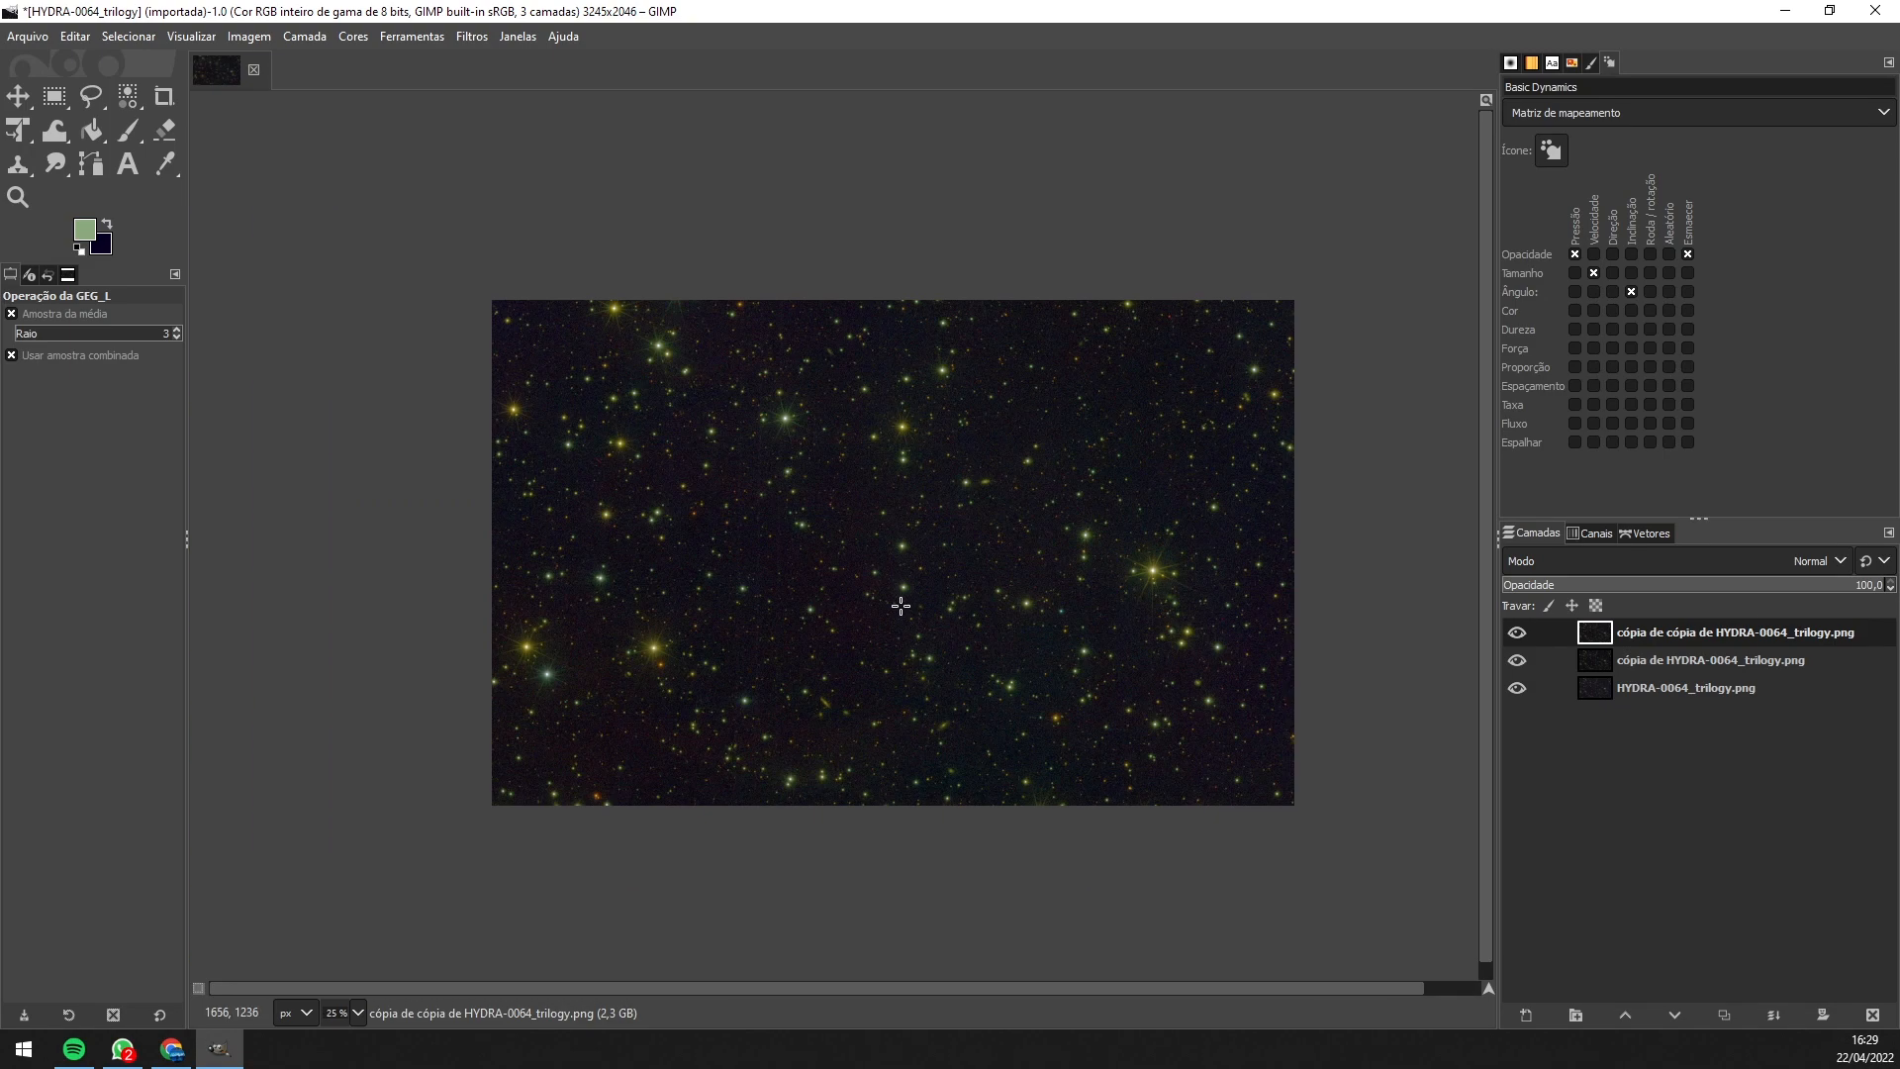
scroll(899, 606, "up", 1)
left_click_drag(899, 606, 820, 601)
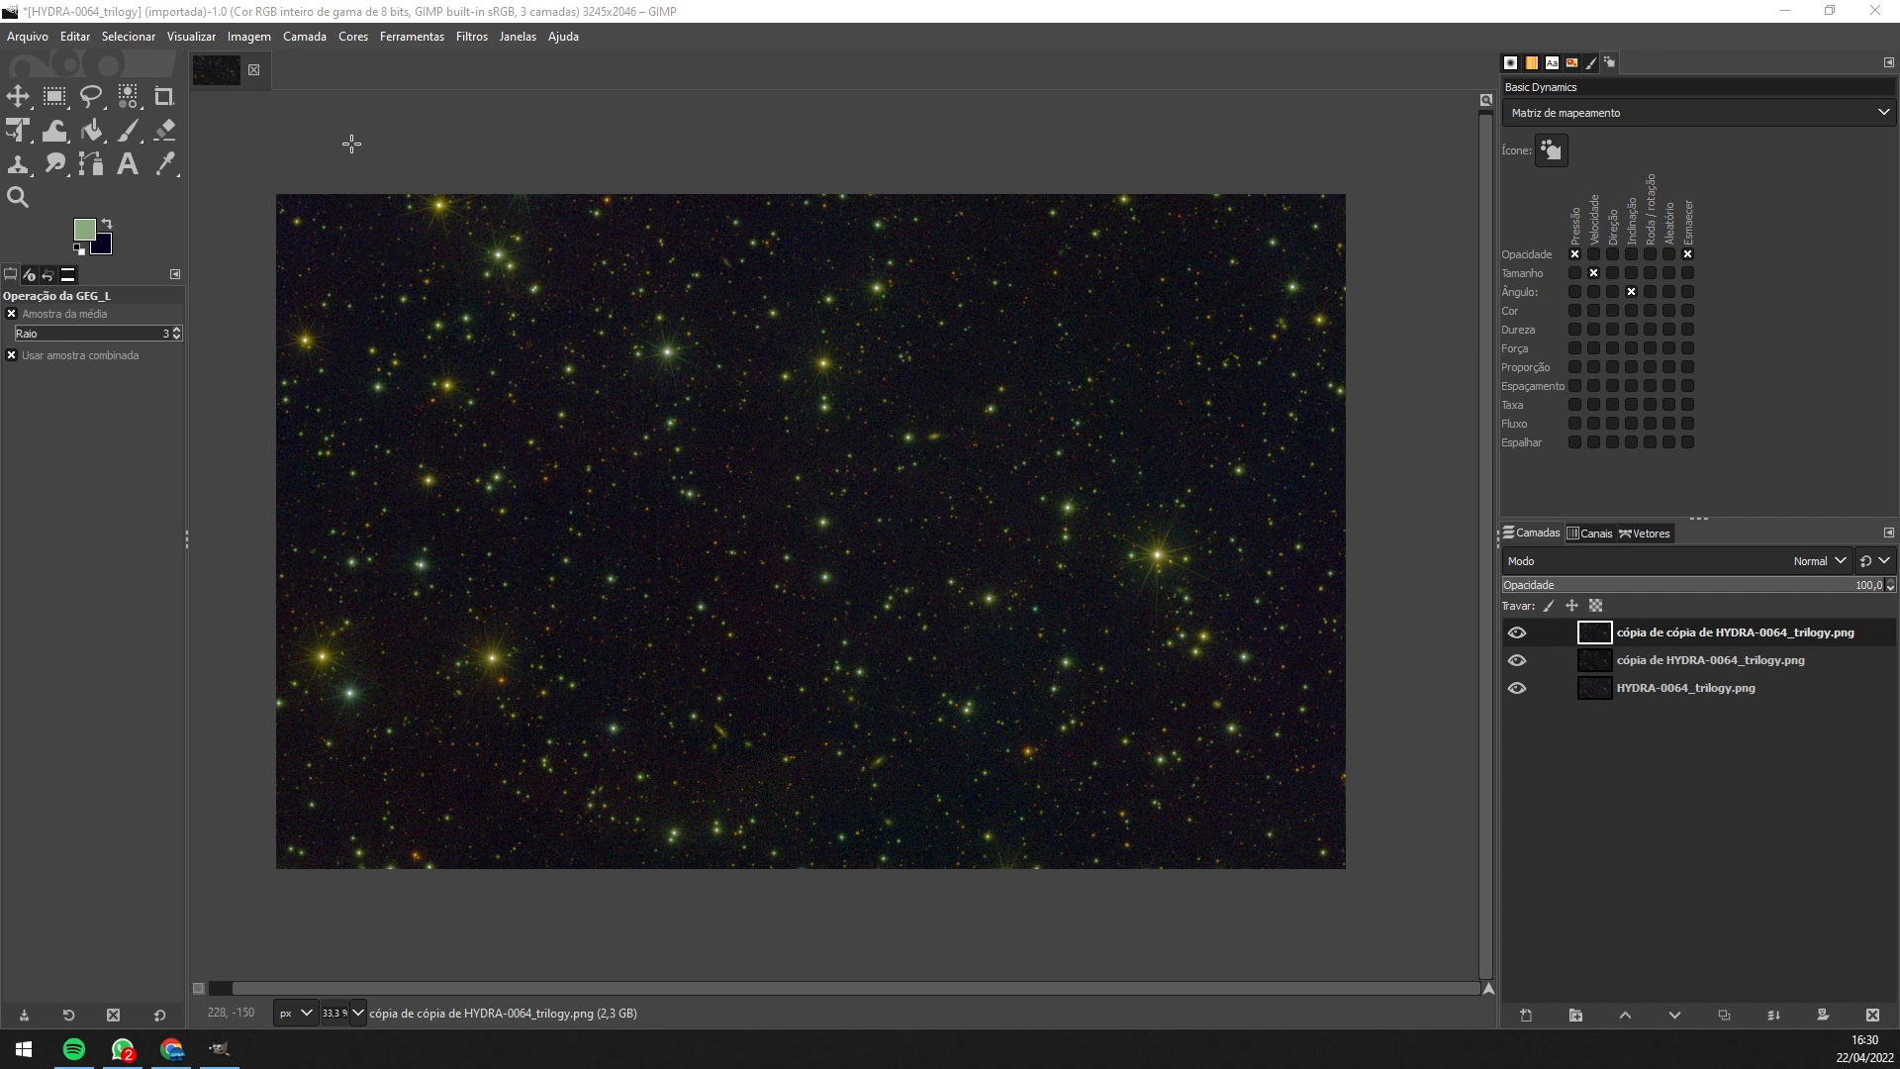
left_click(354, 37)
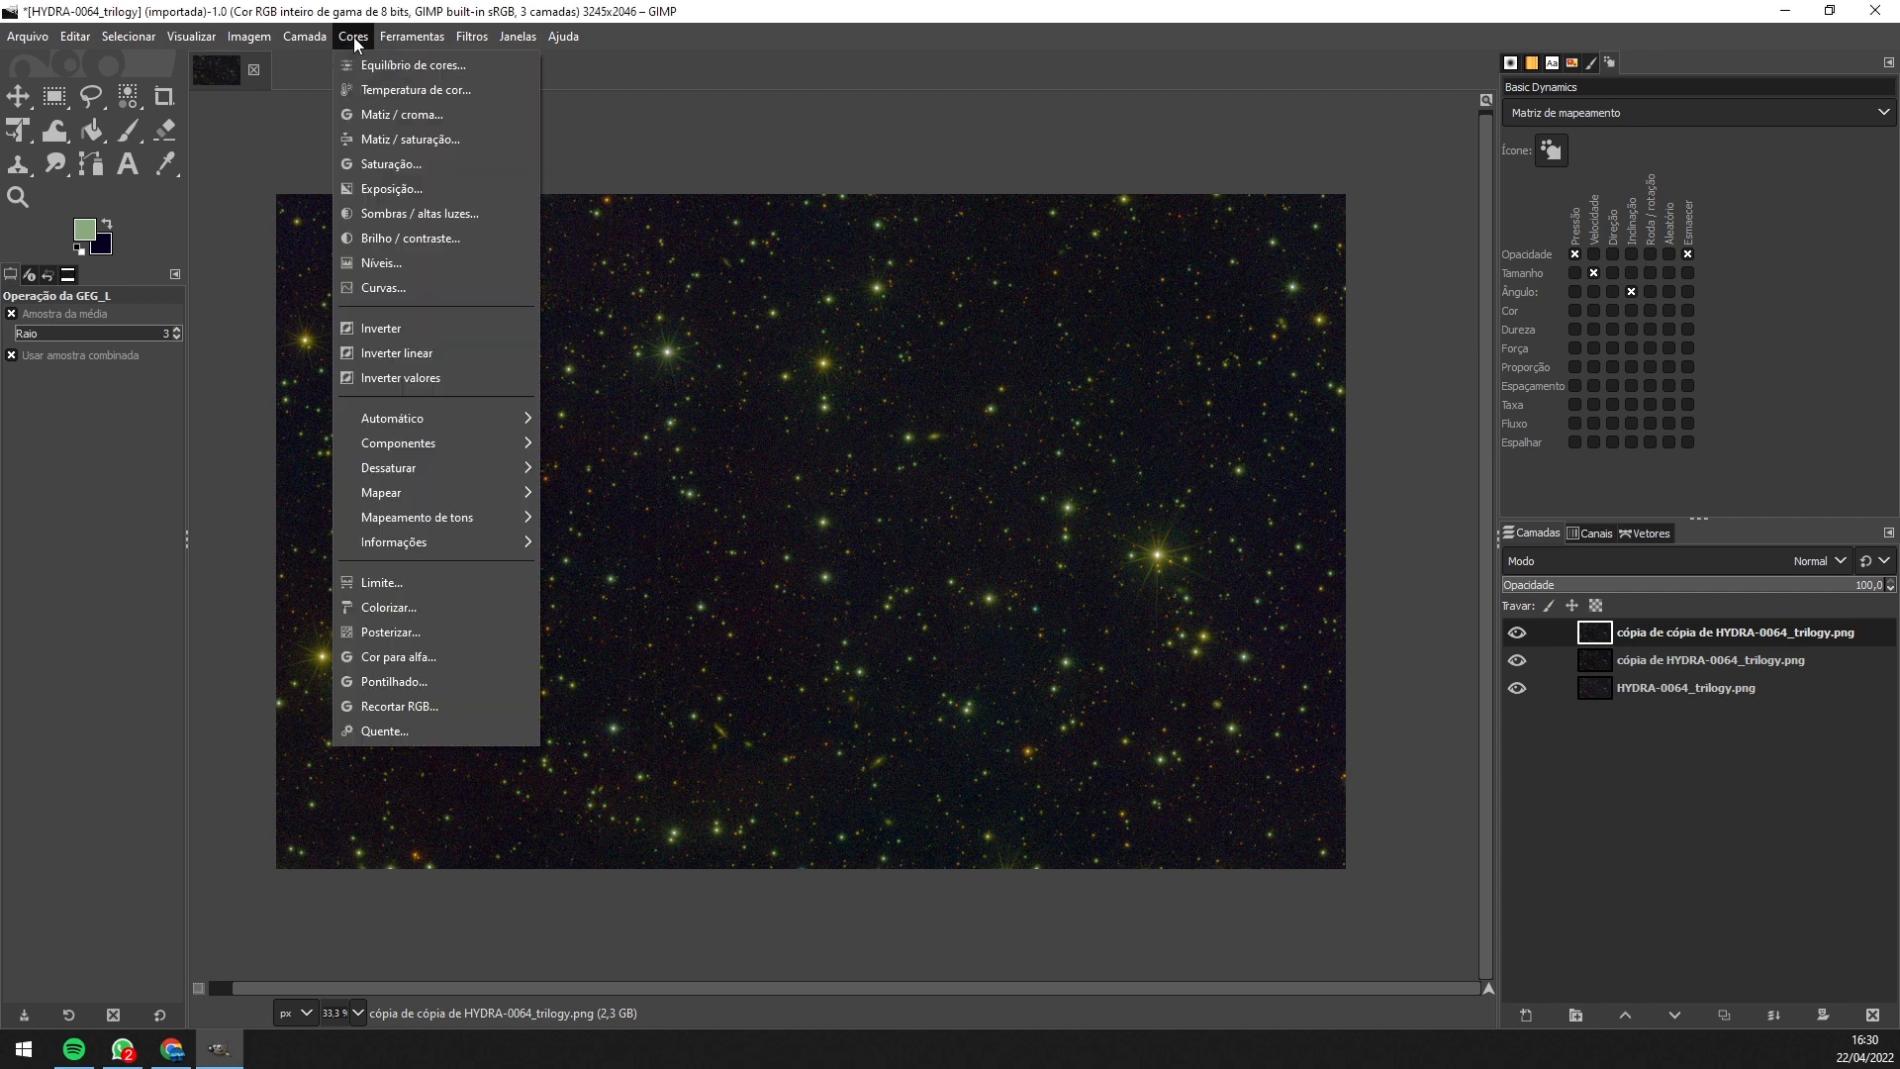
left_click(395, 139)
left_click_drag(1580, 250, 1469, 231)
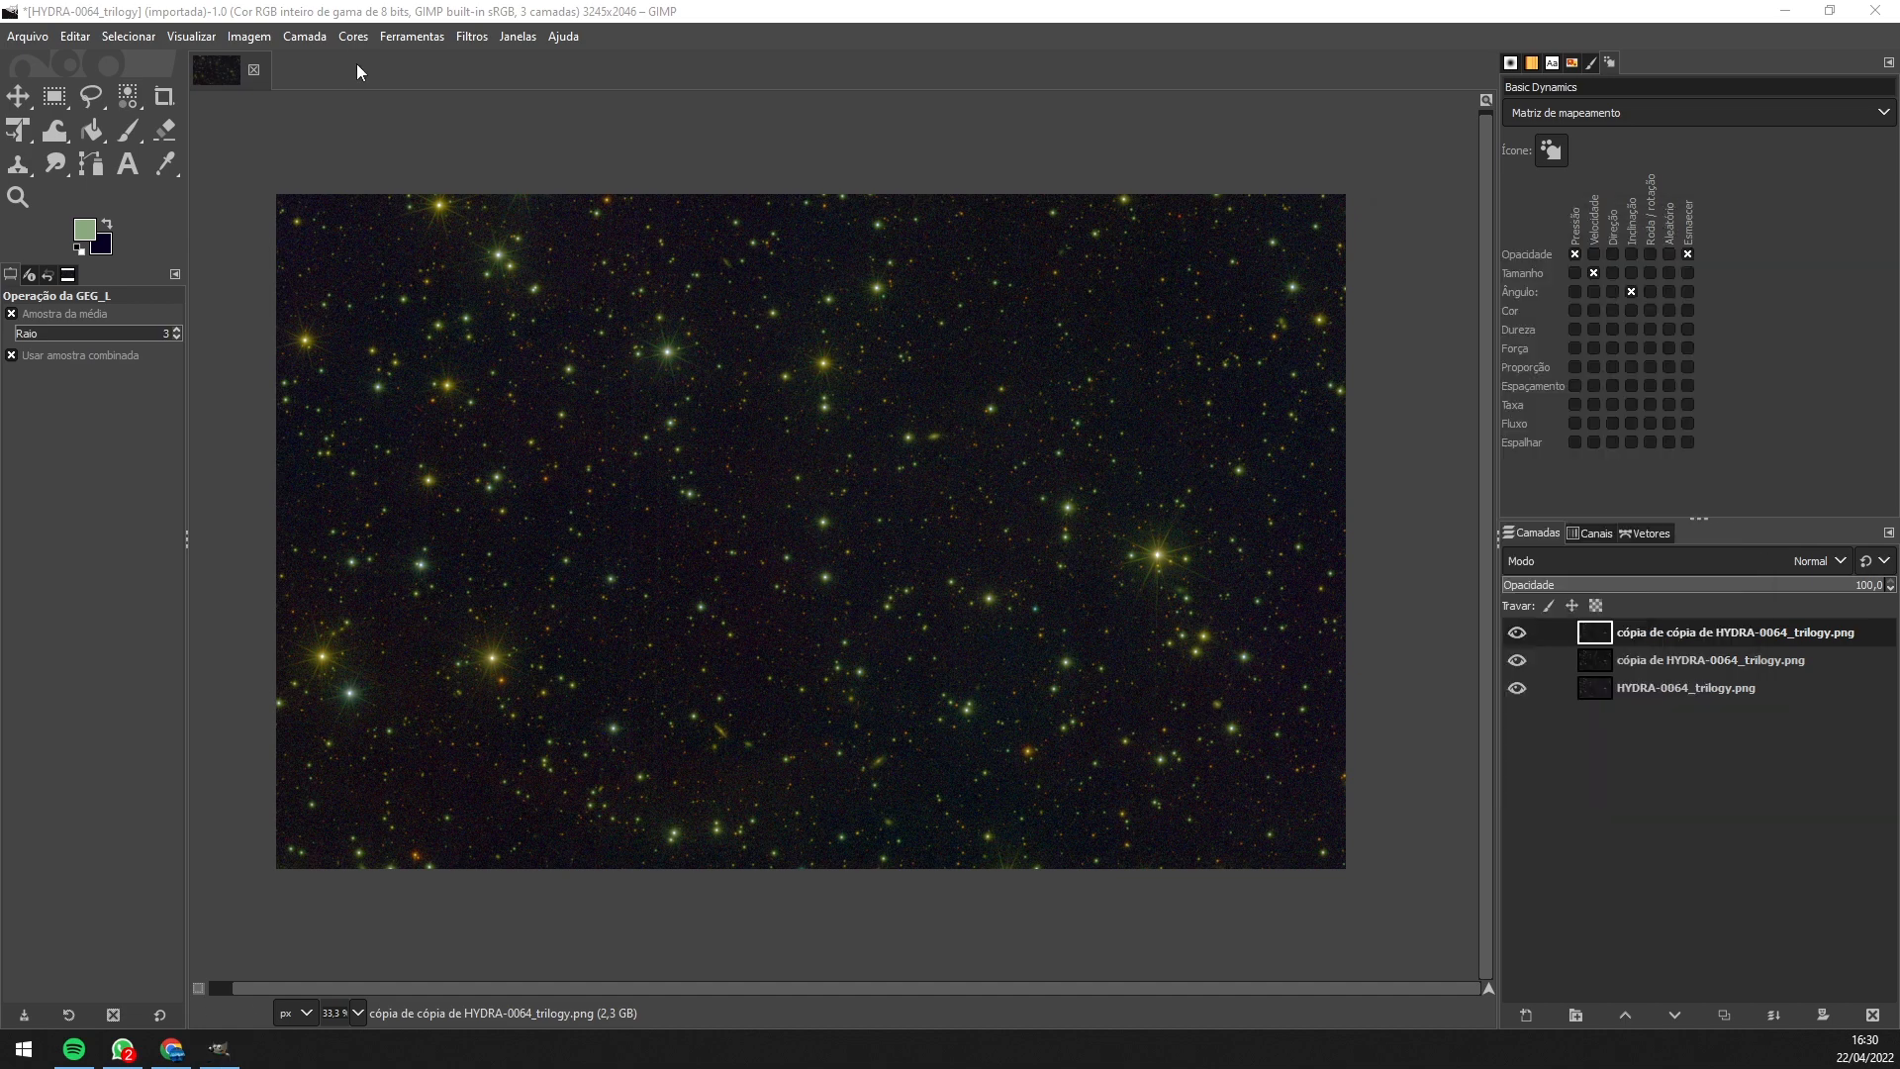
left_click(353, 37)
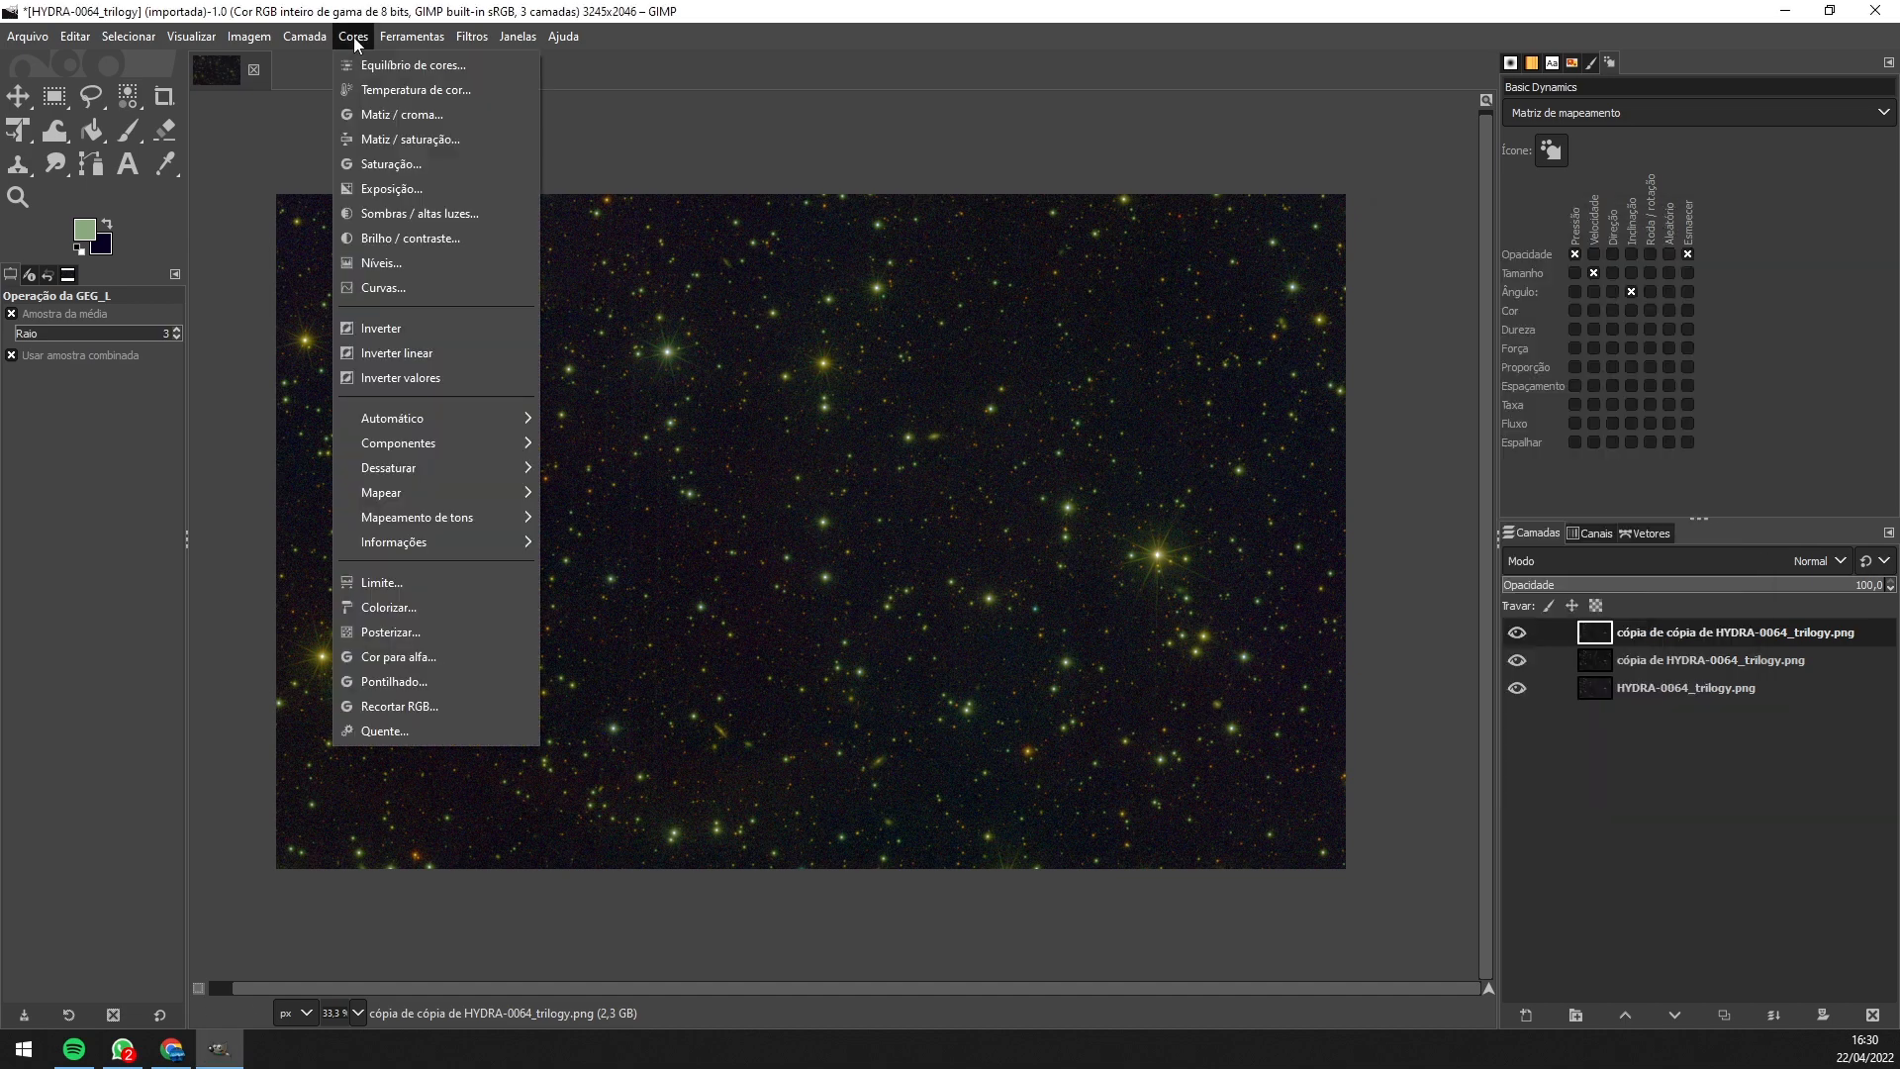
left_click(395, 138)
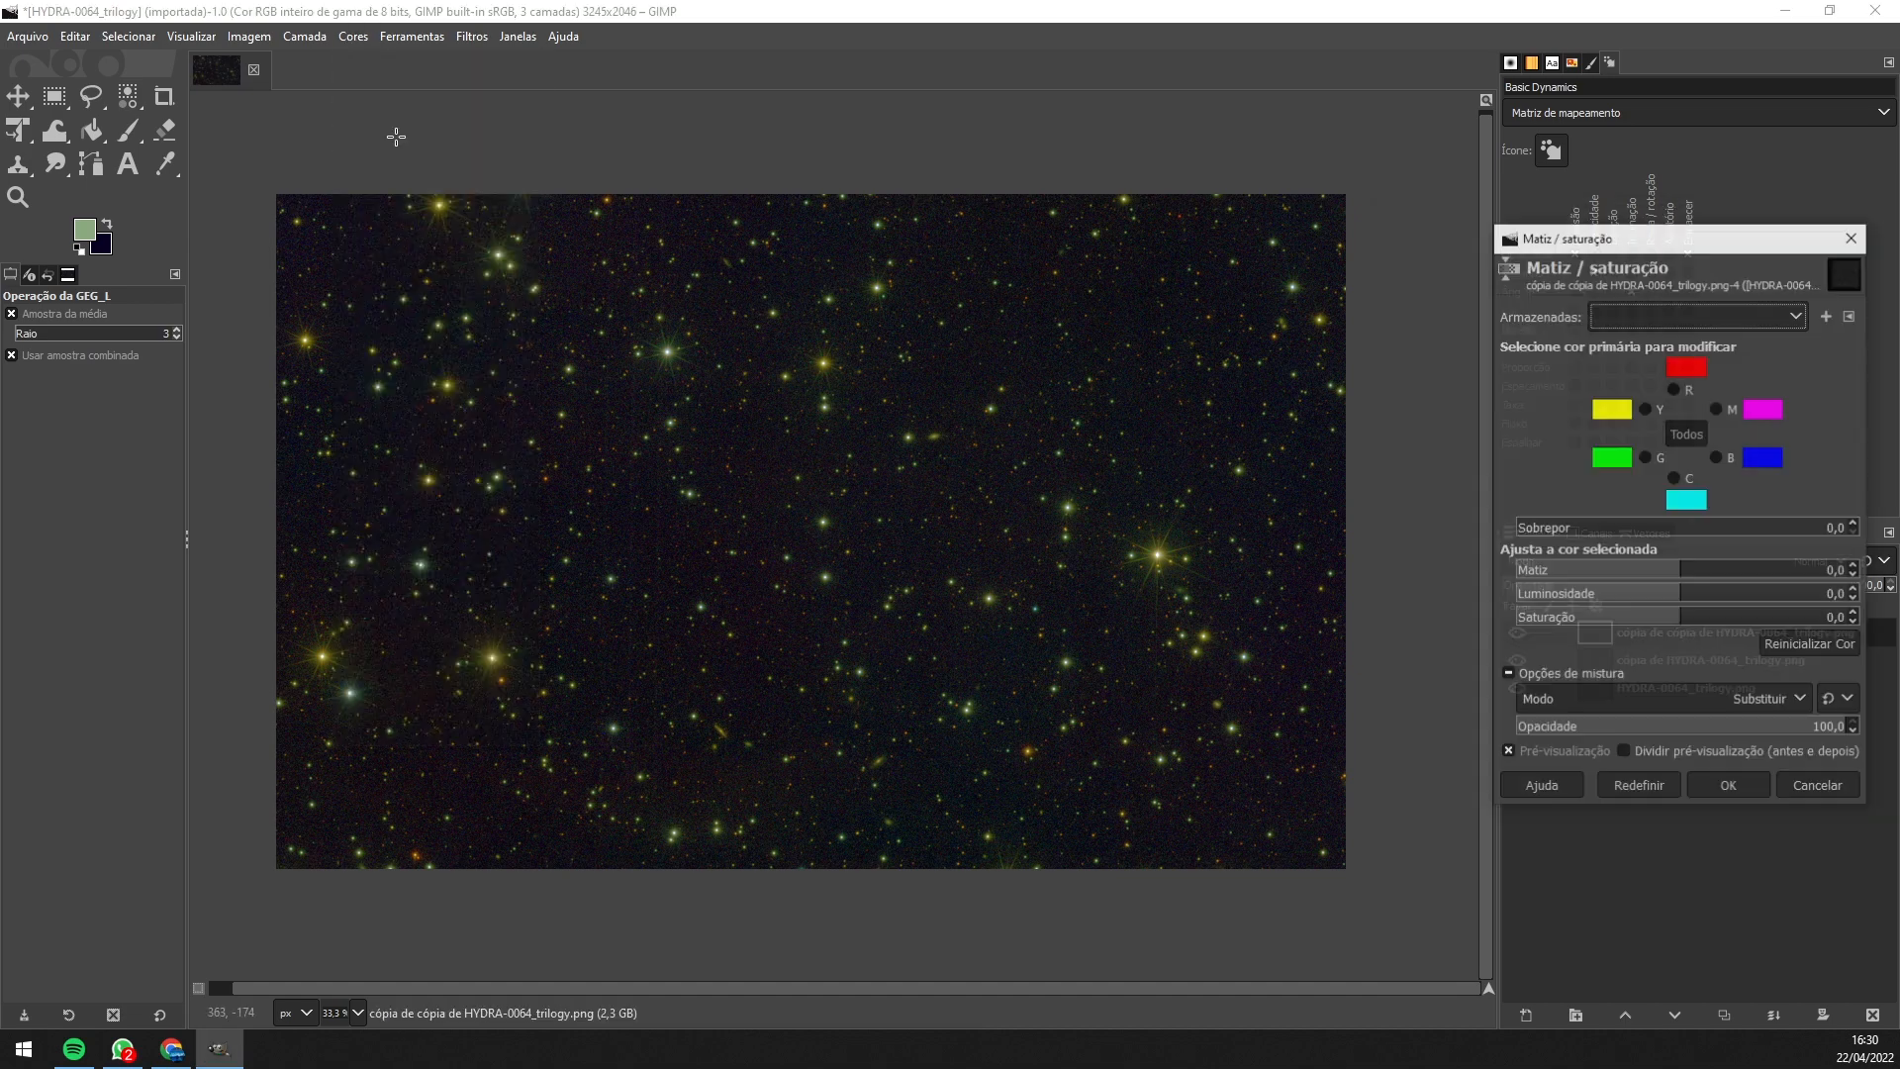
- Desaturate the green tones and cut yellow saturation to -40,5
left_click_drag(1579, 250, 1469, 231)
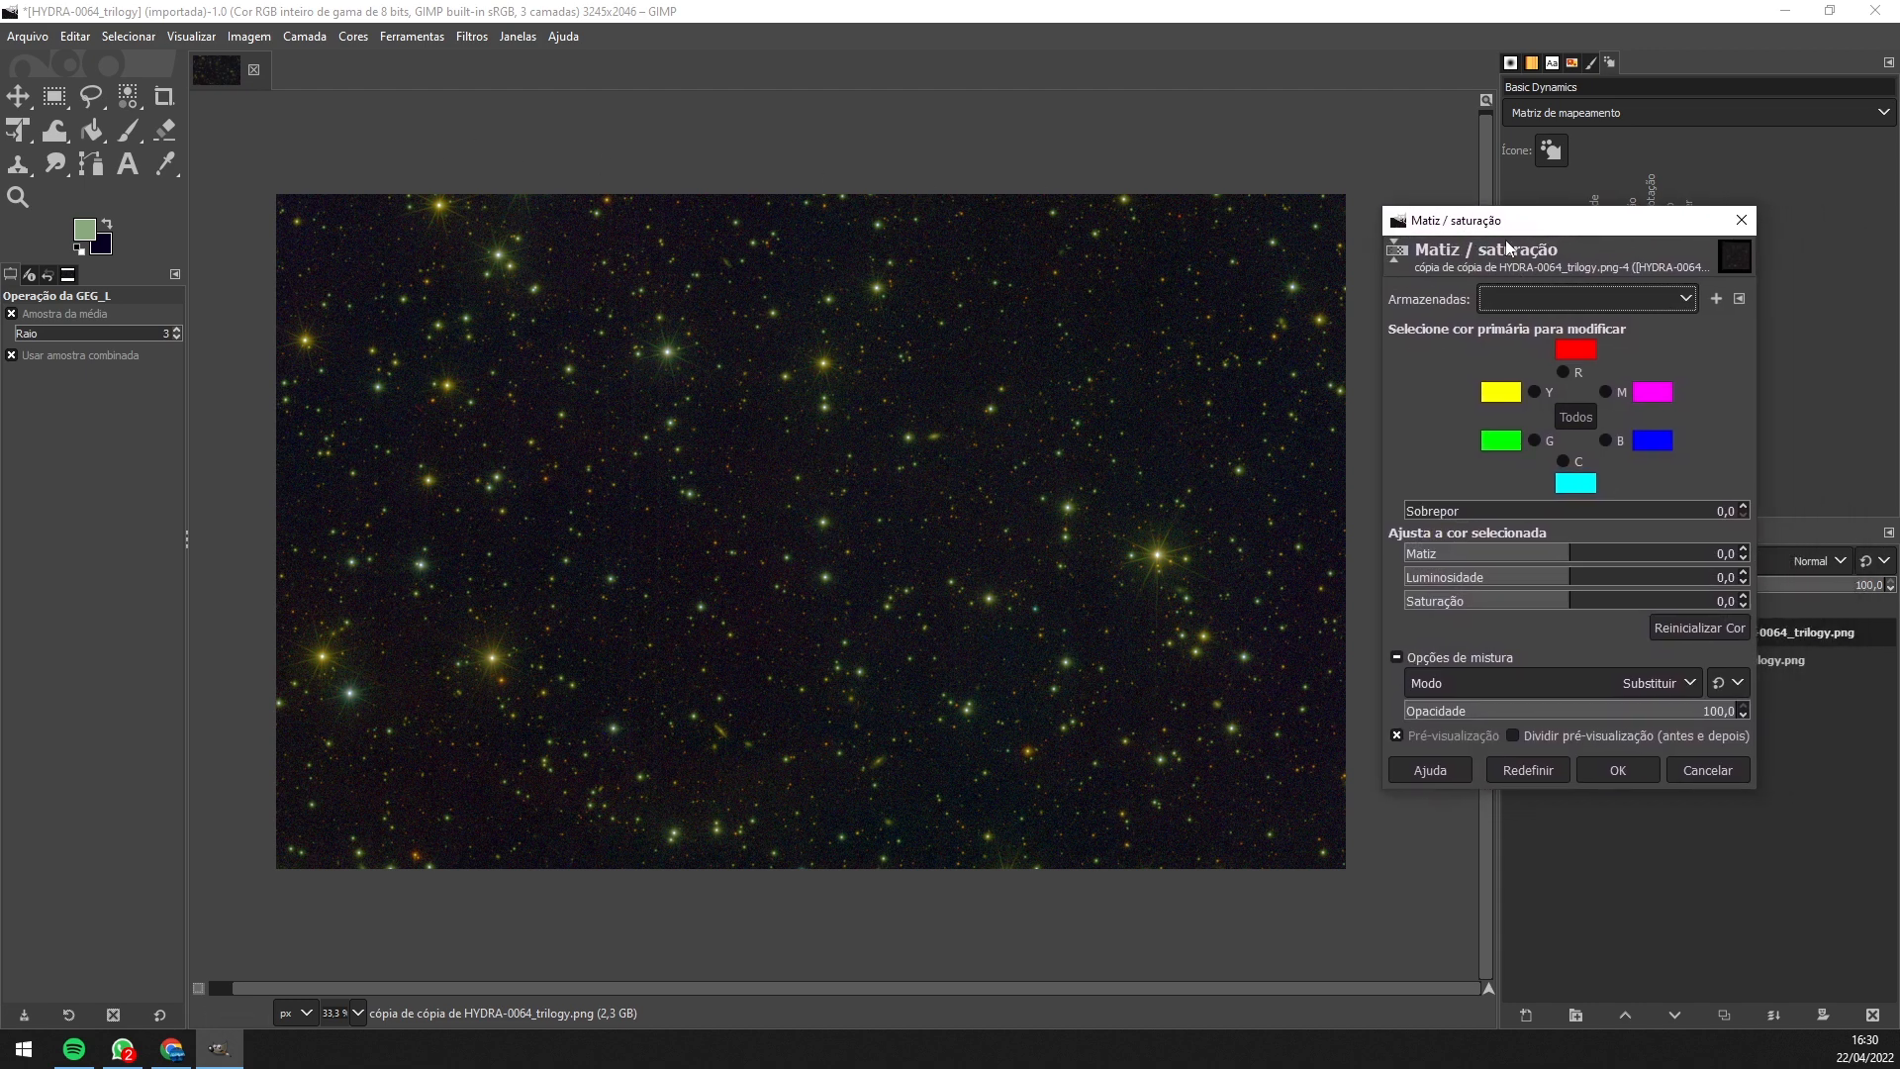
left_click(1536, 443)
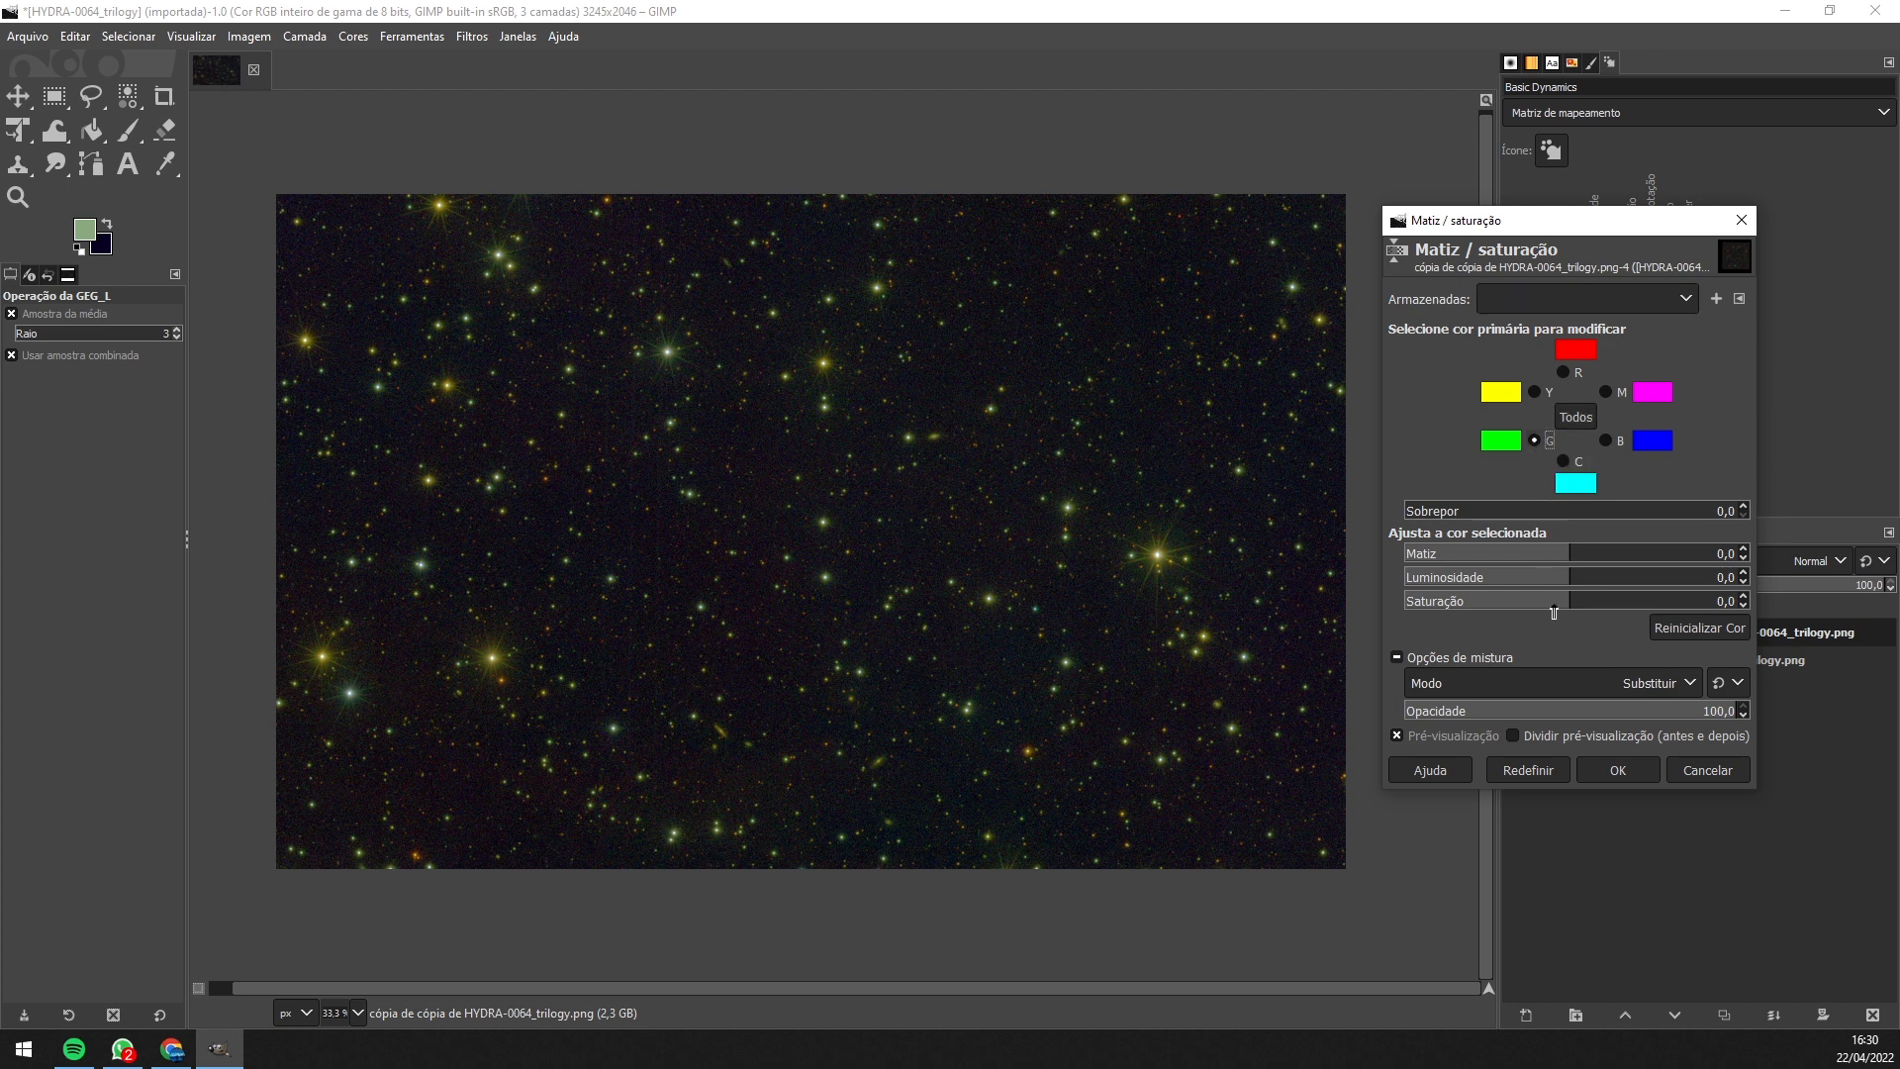
left_click_drag(1553, 607, 1509, 606)
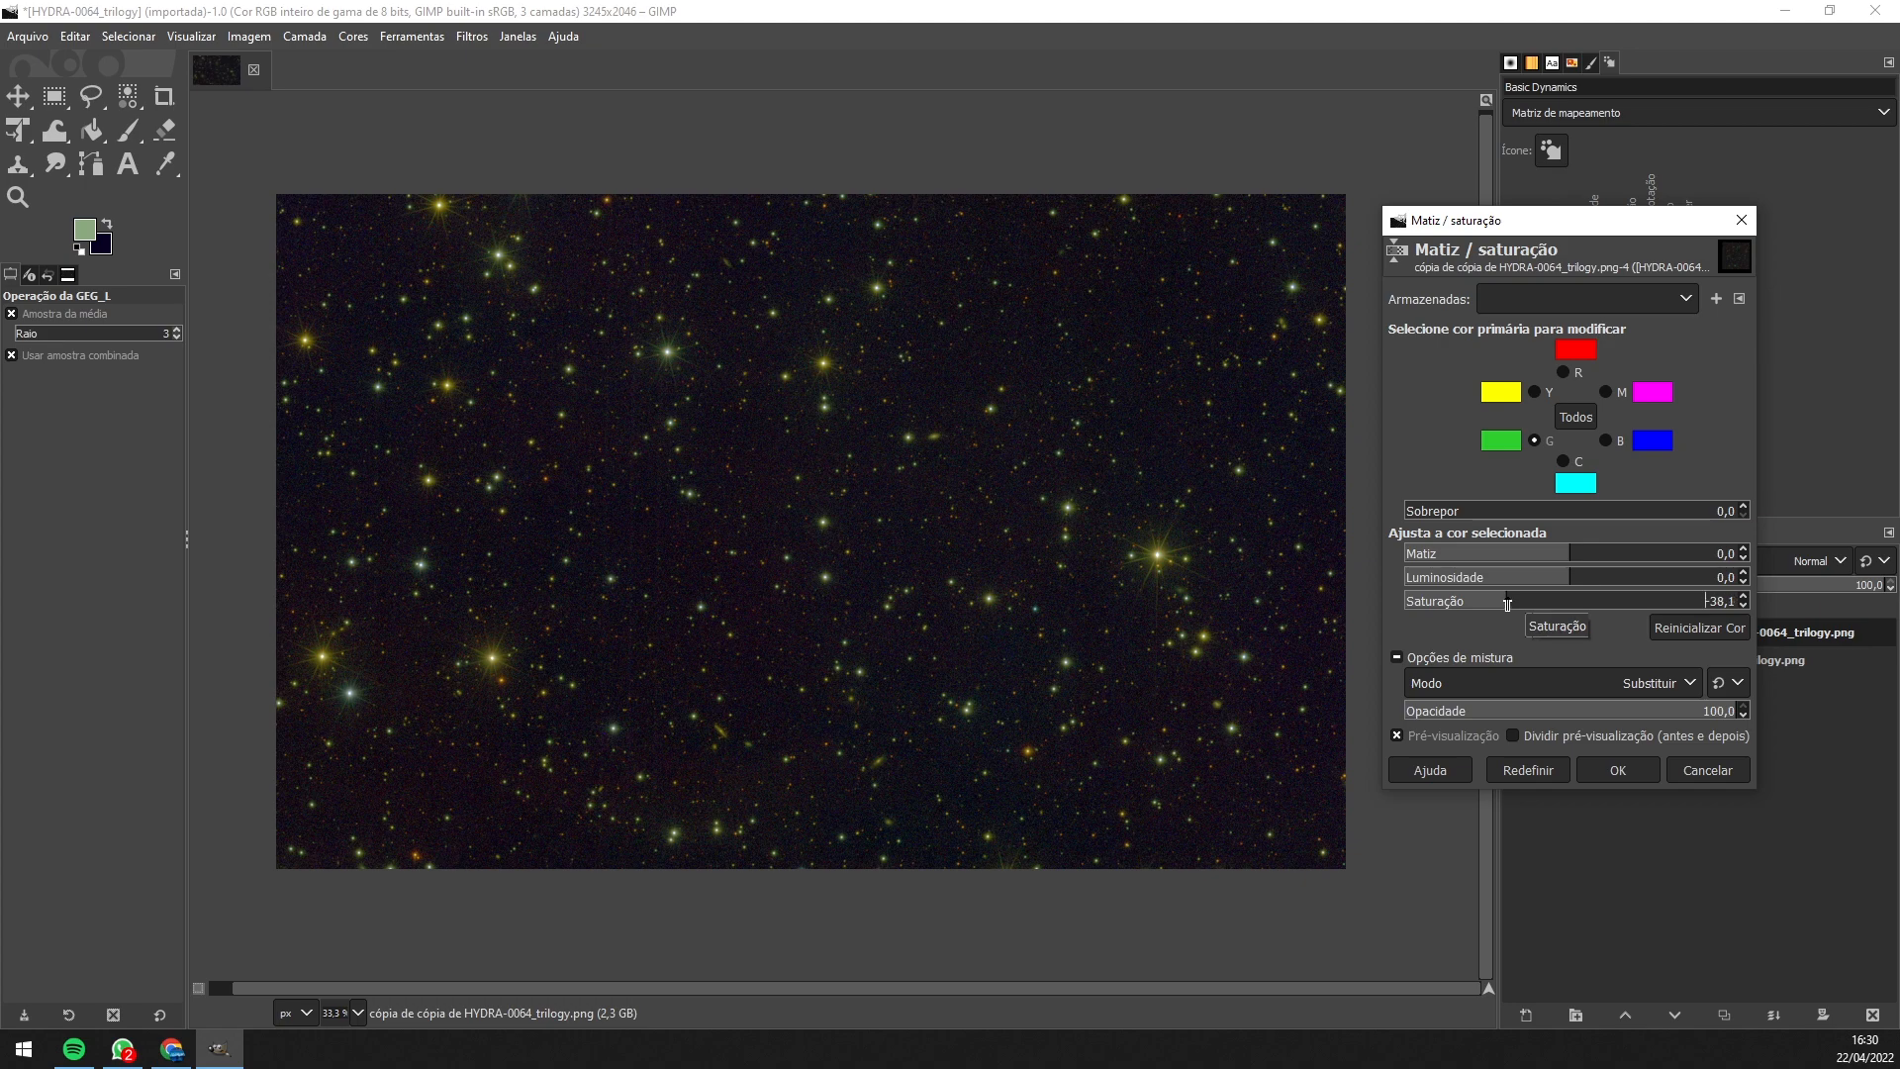
mouse_move(1507, 605)
left_mouse_down()
mouse_move(1410, 606)
mouse_move(1544, 583)
mouse_move(1524, 585)
left_mouse_up()
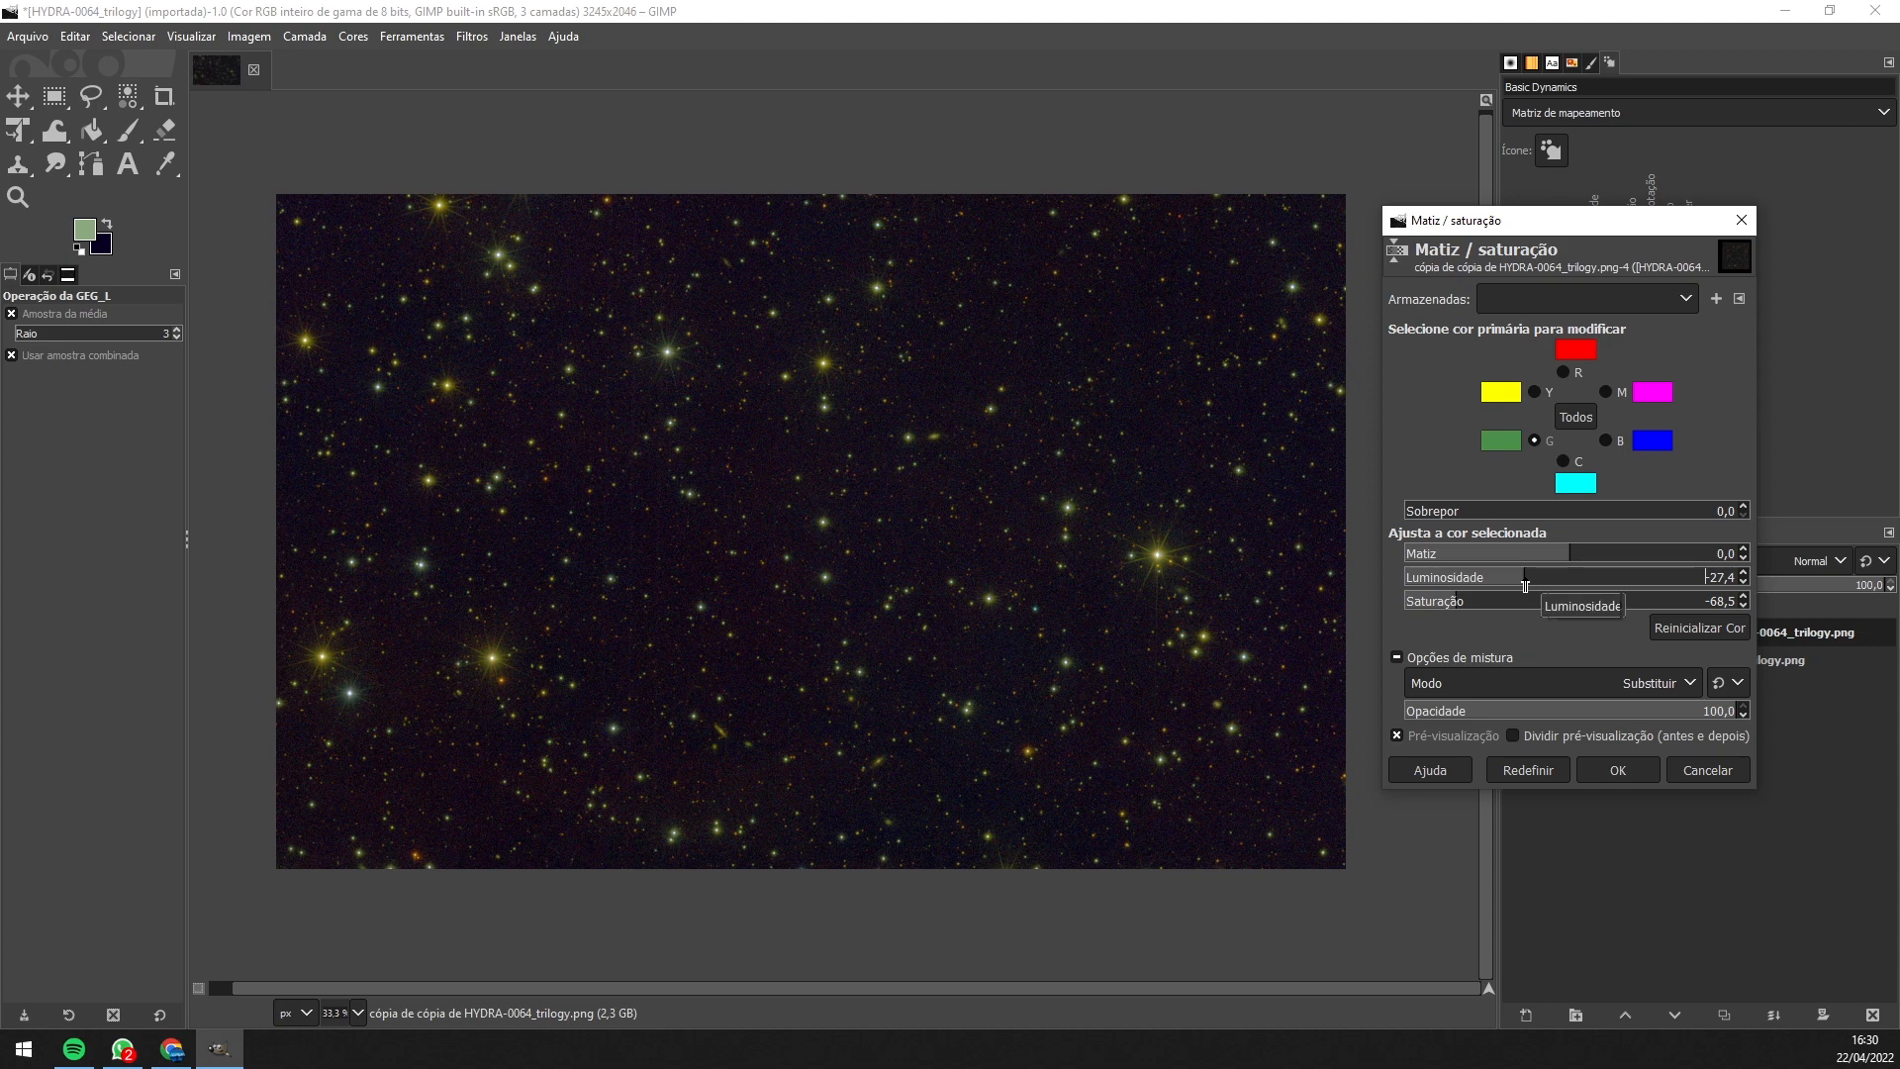
left_click(1536, 392)
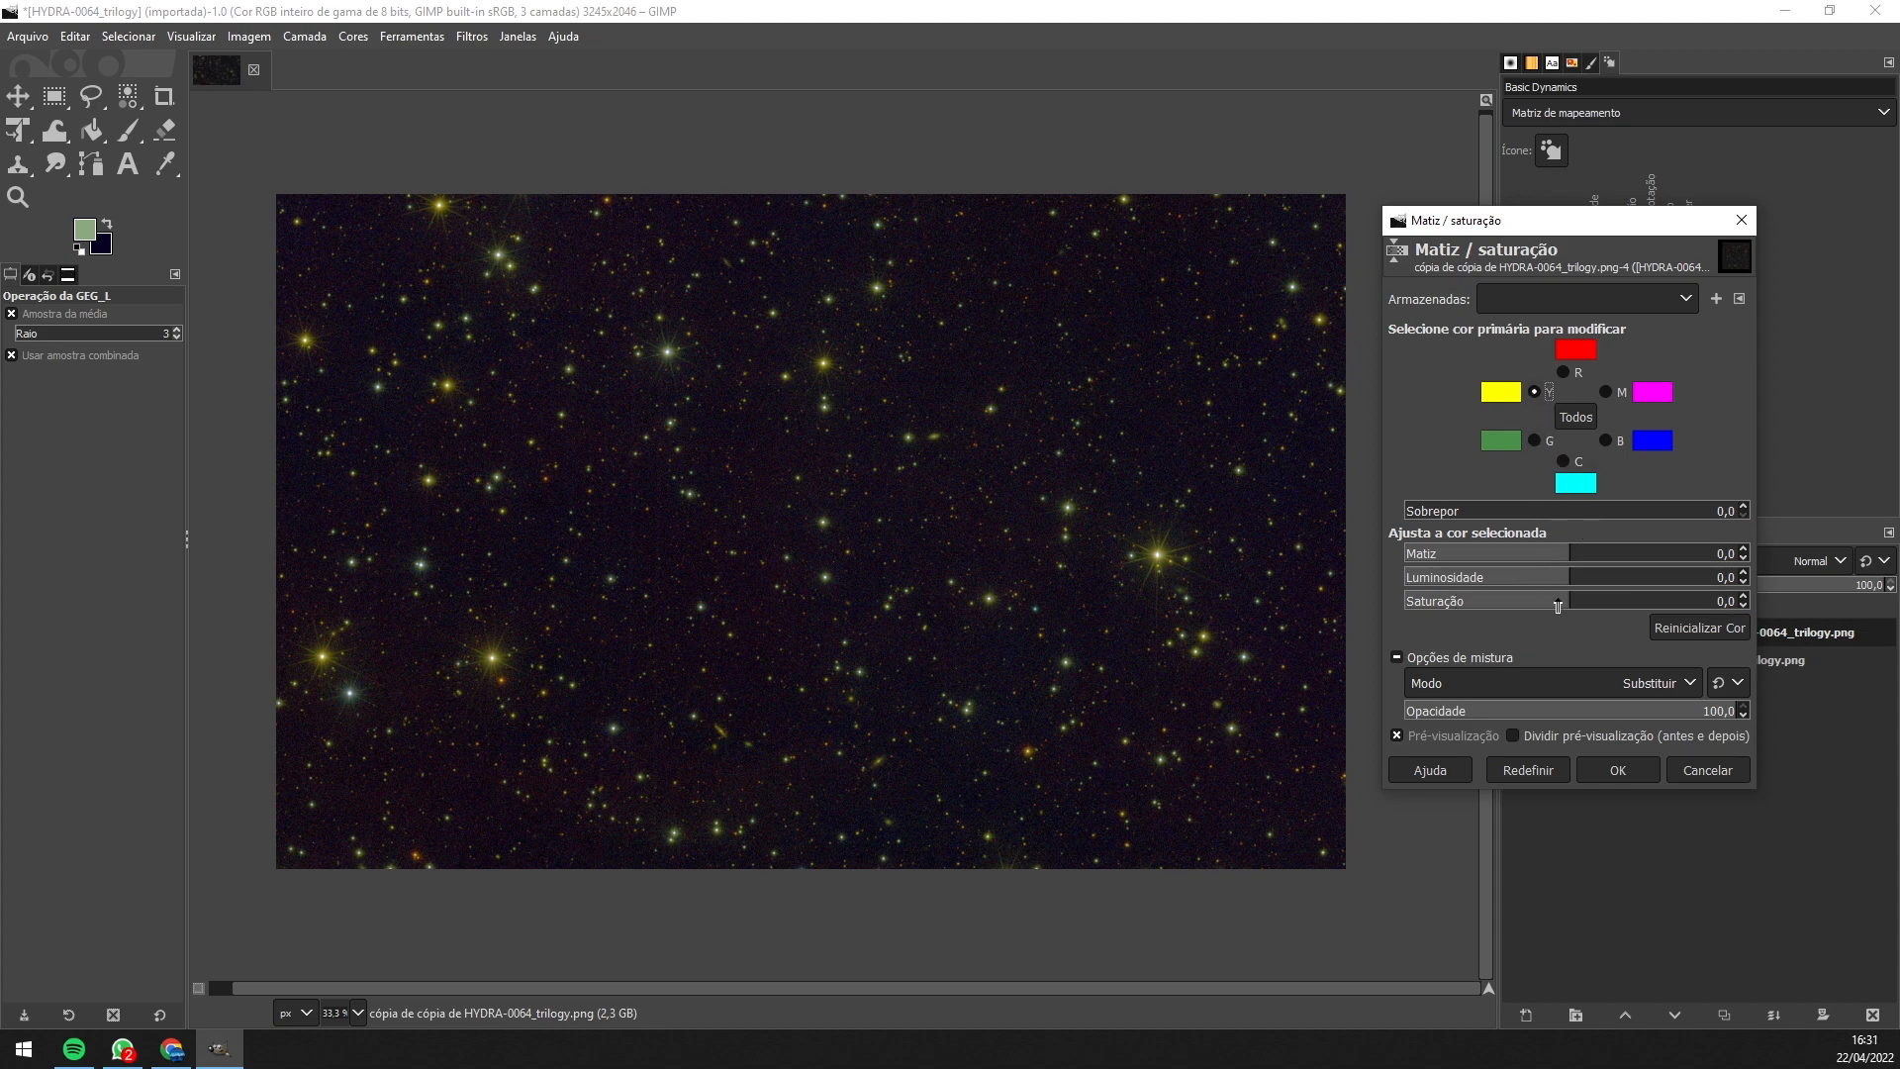
left_click_drag(1557, 606, 1502, 602)
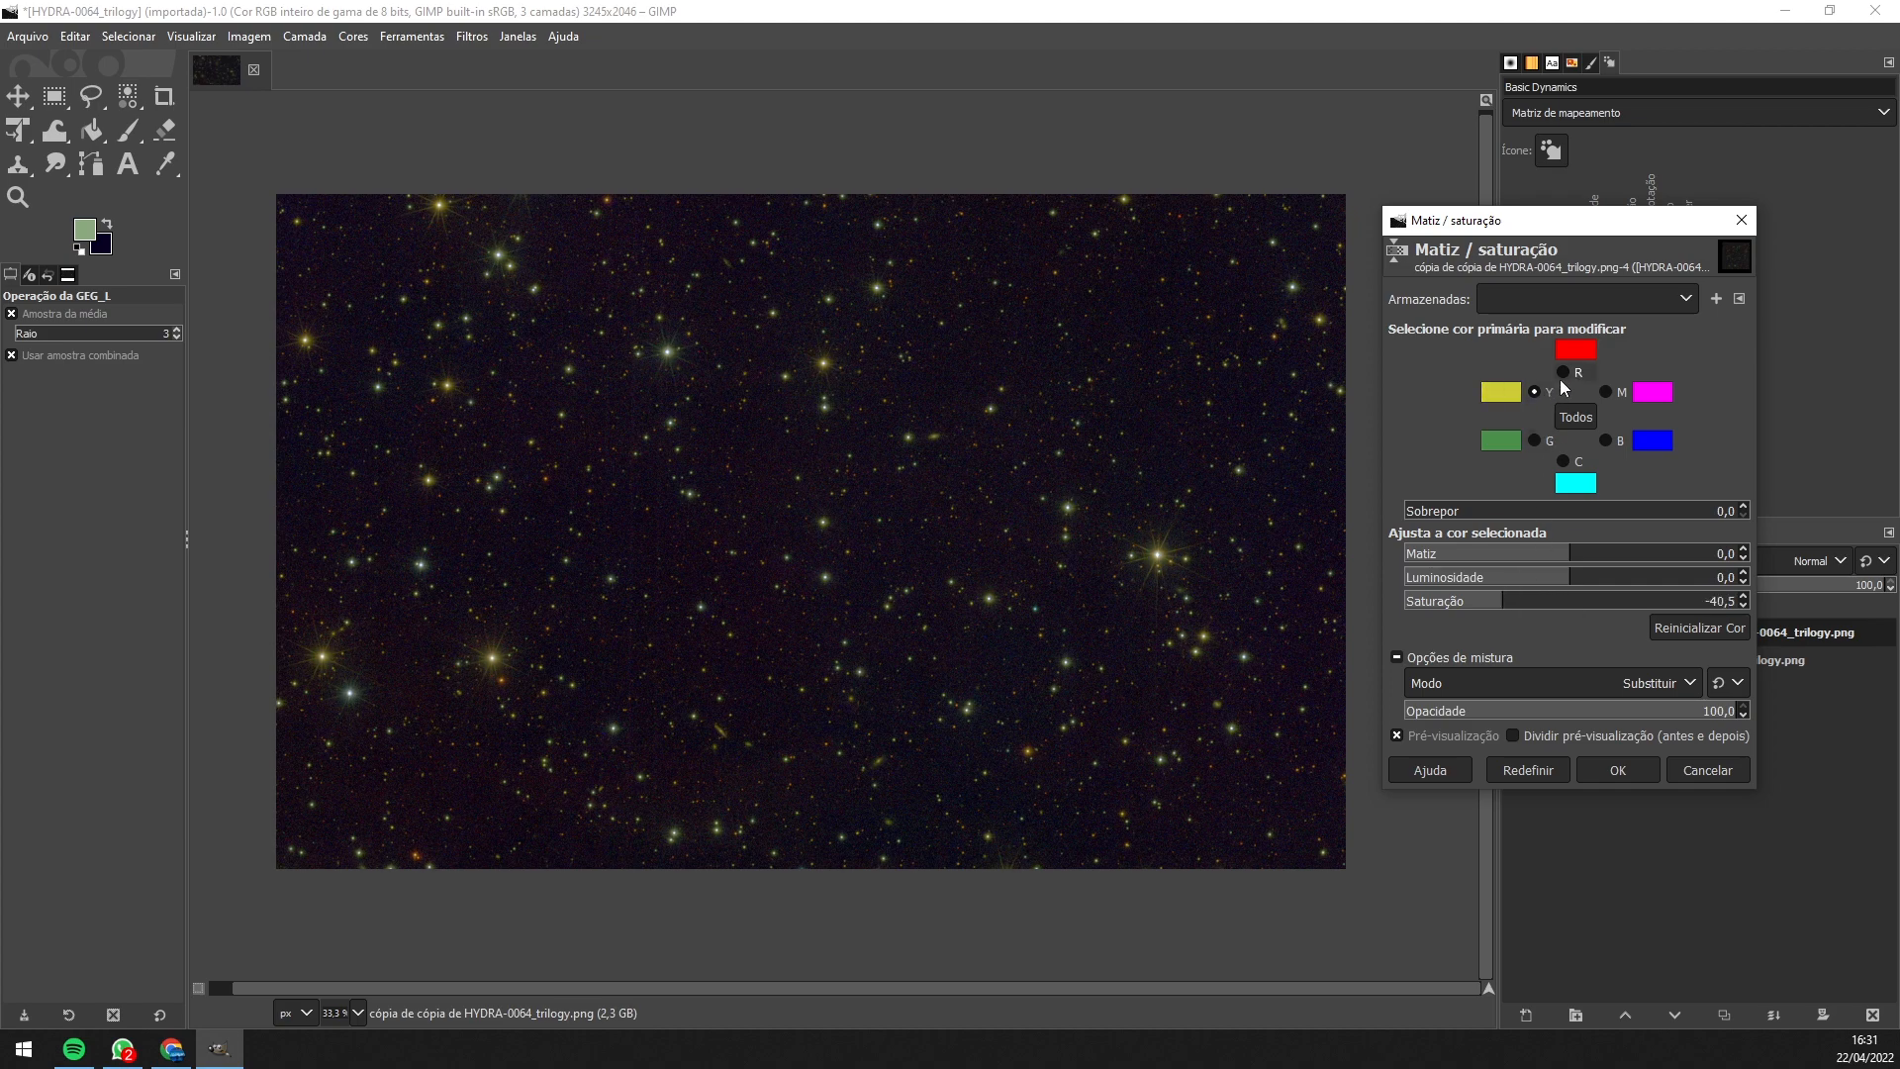
- Slightly reduce red and magenta saturation and boost cyan saturation
left_click(1565, 373)
left_click_drag(1552, 607, 1541, 605)
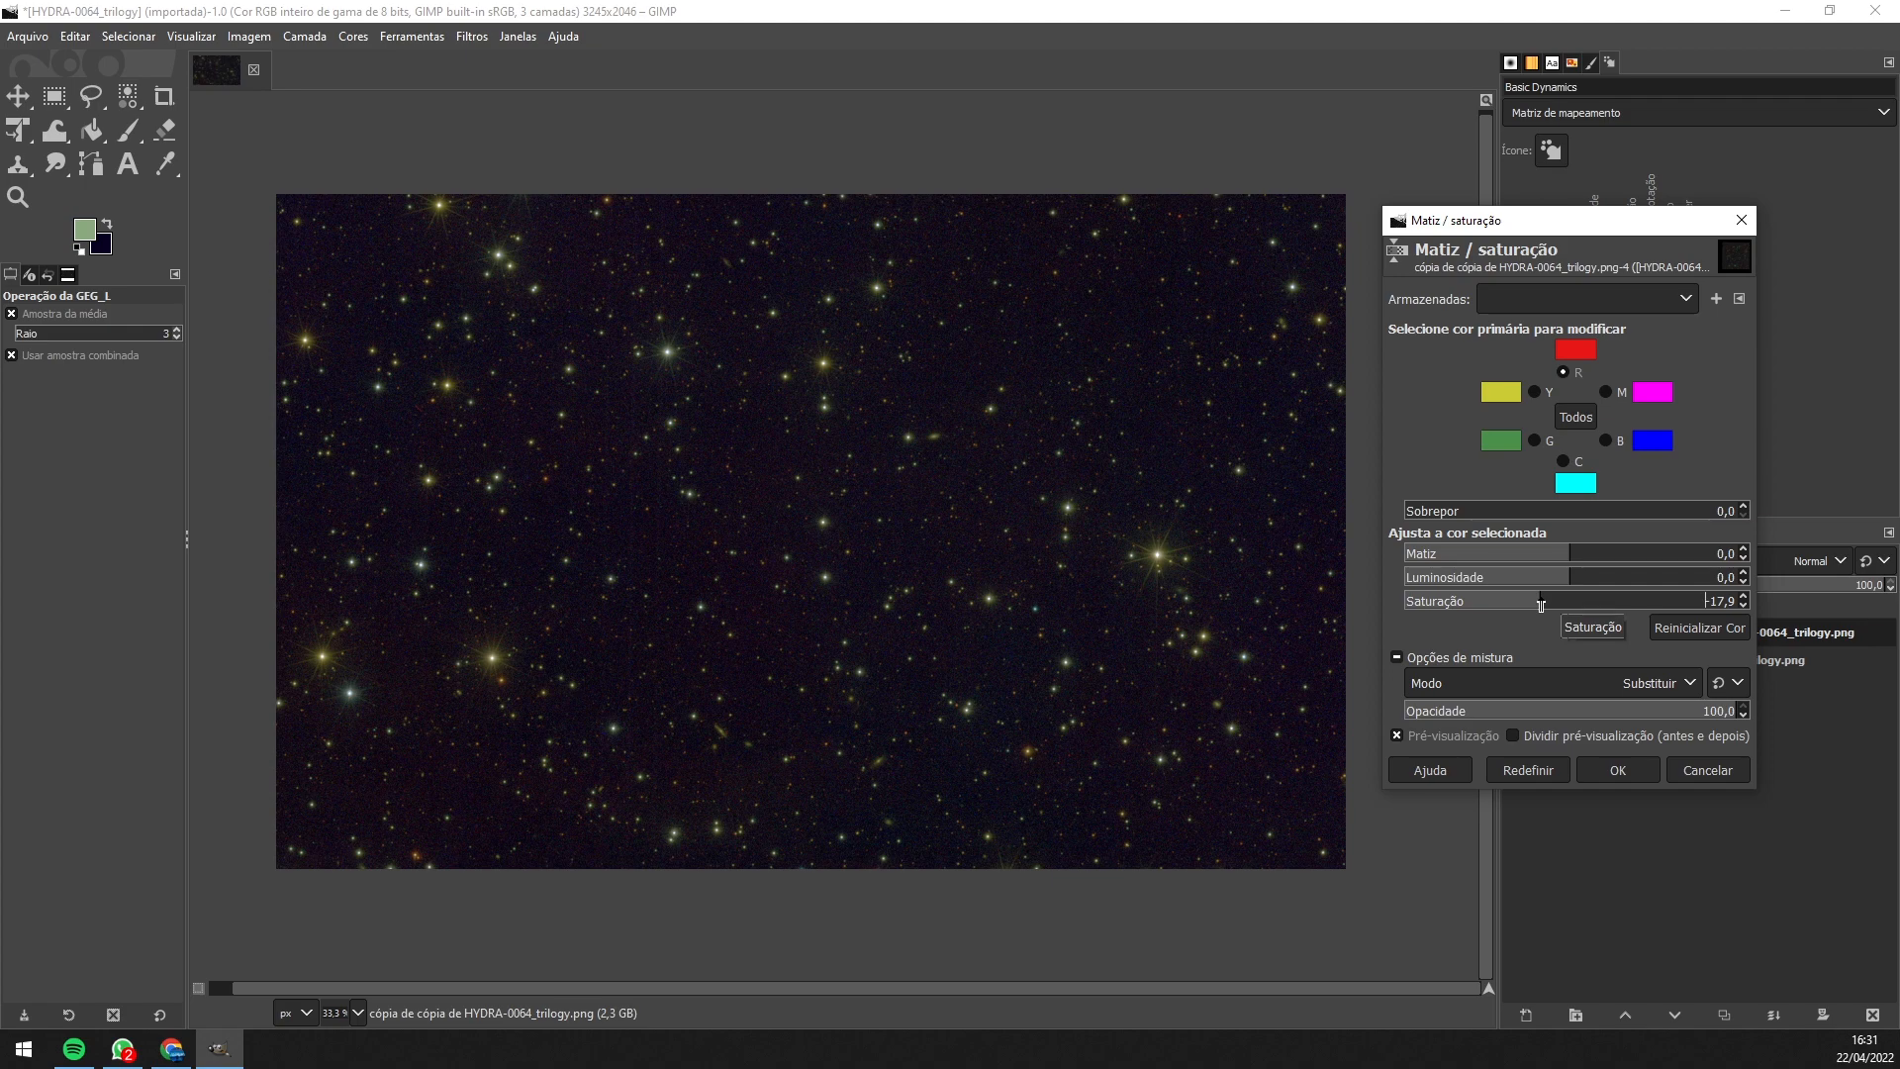
left_click(1605, 392)
left_click_drag(1555, 602, 1634, 600)
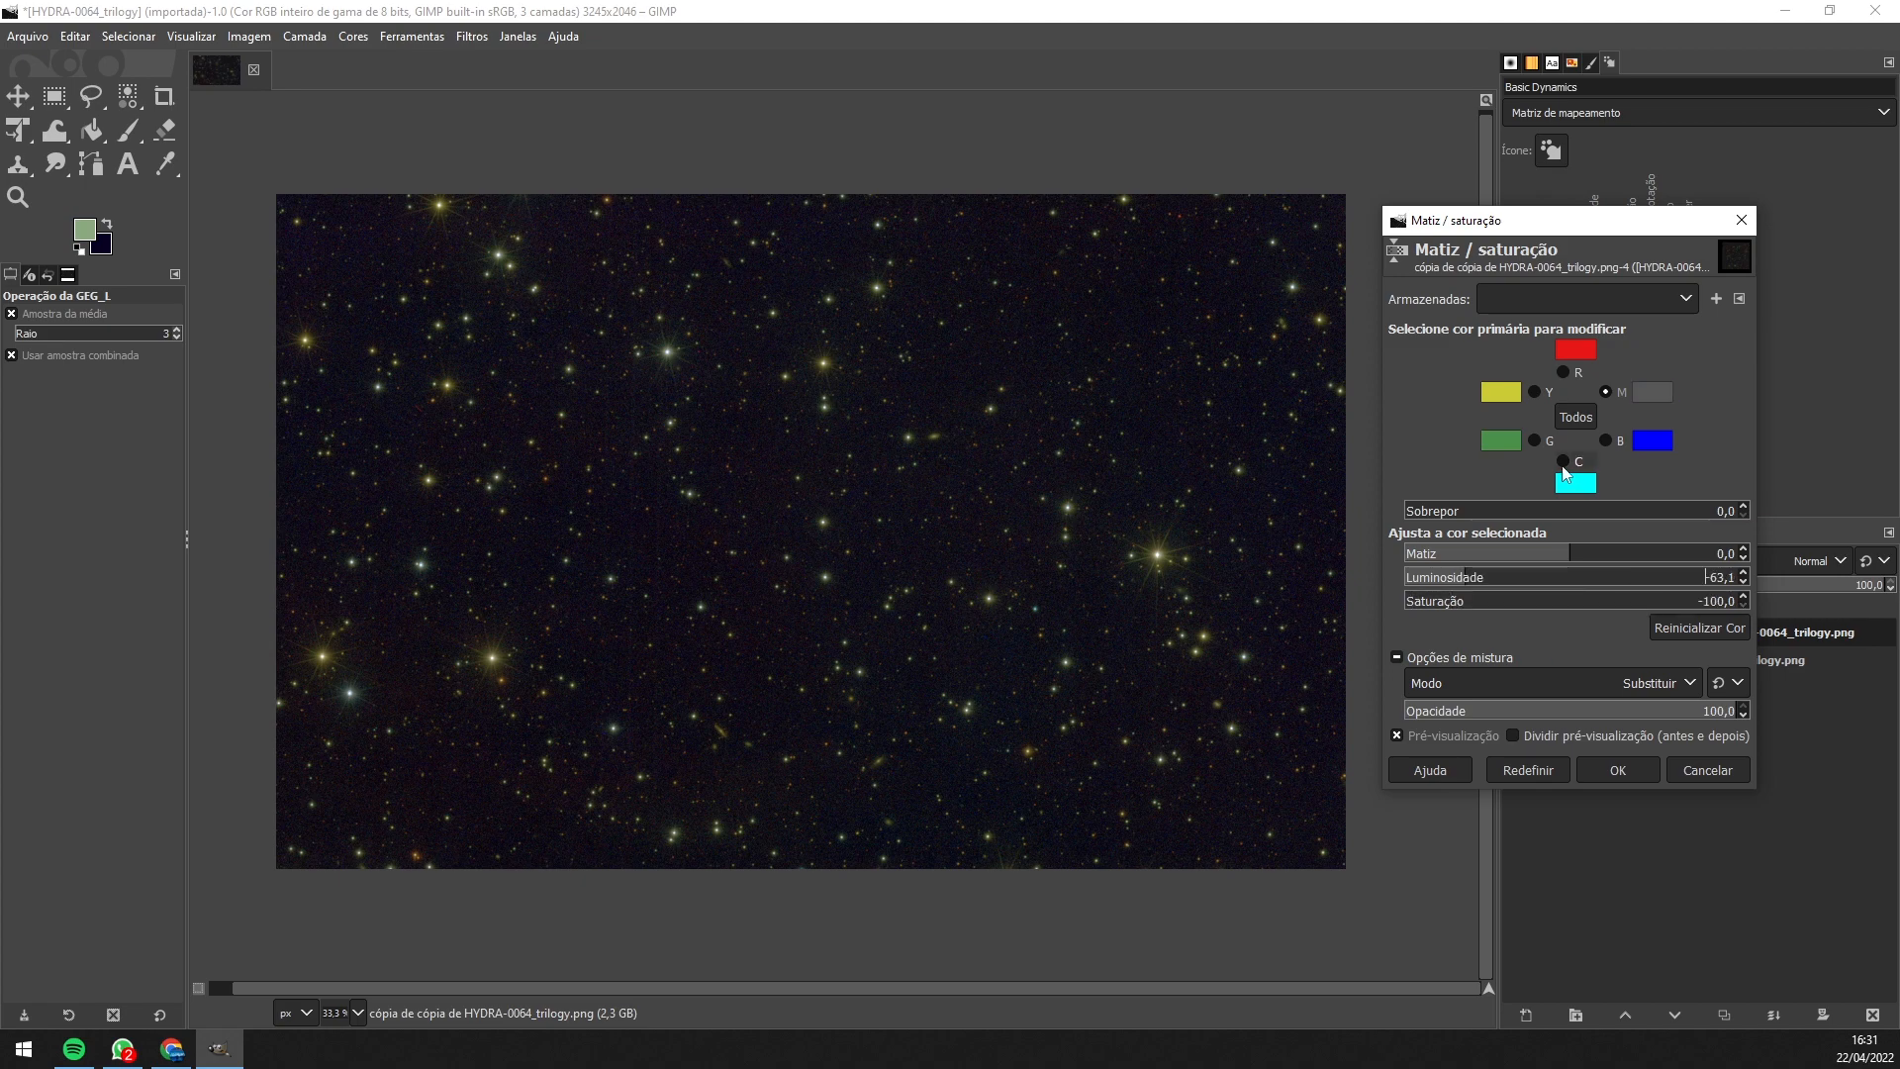
left_click(1562, 461)
left_click_drag(1558, 601, 1605, 602)
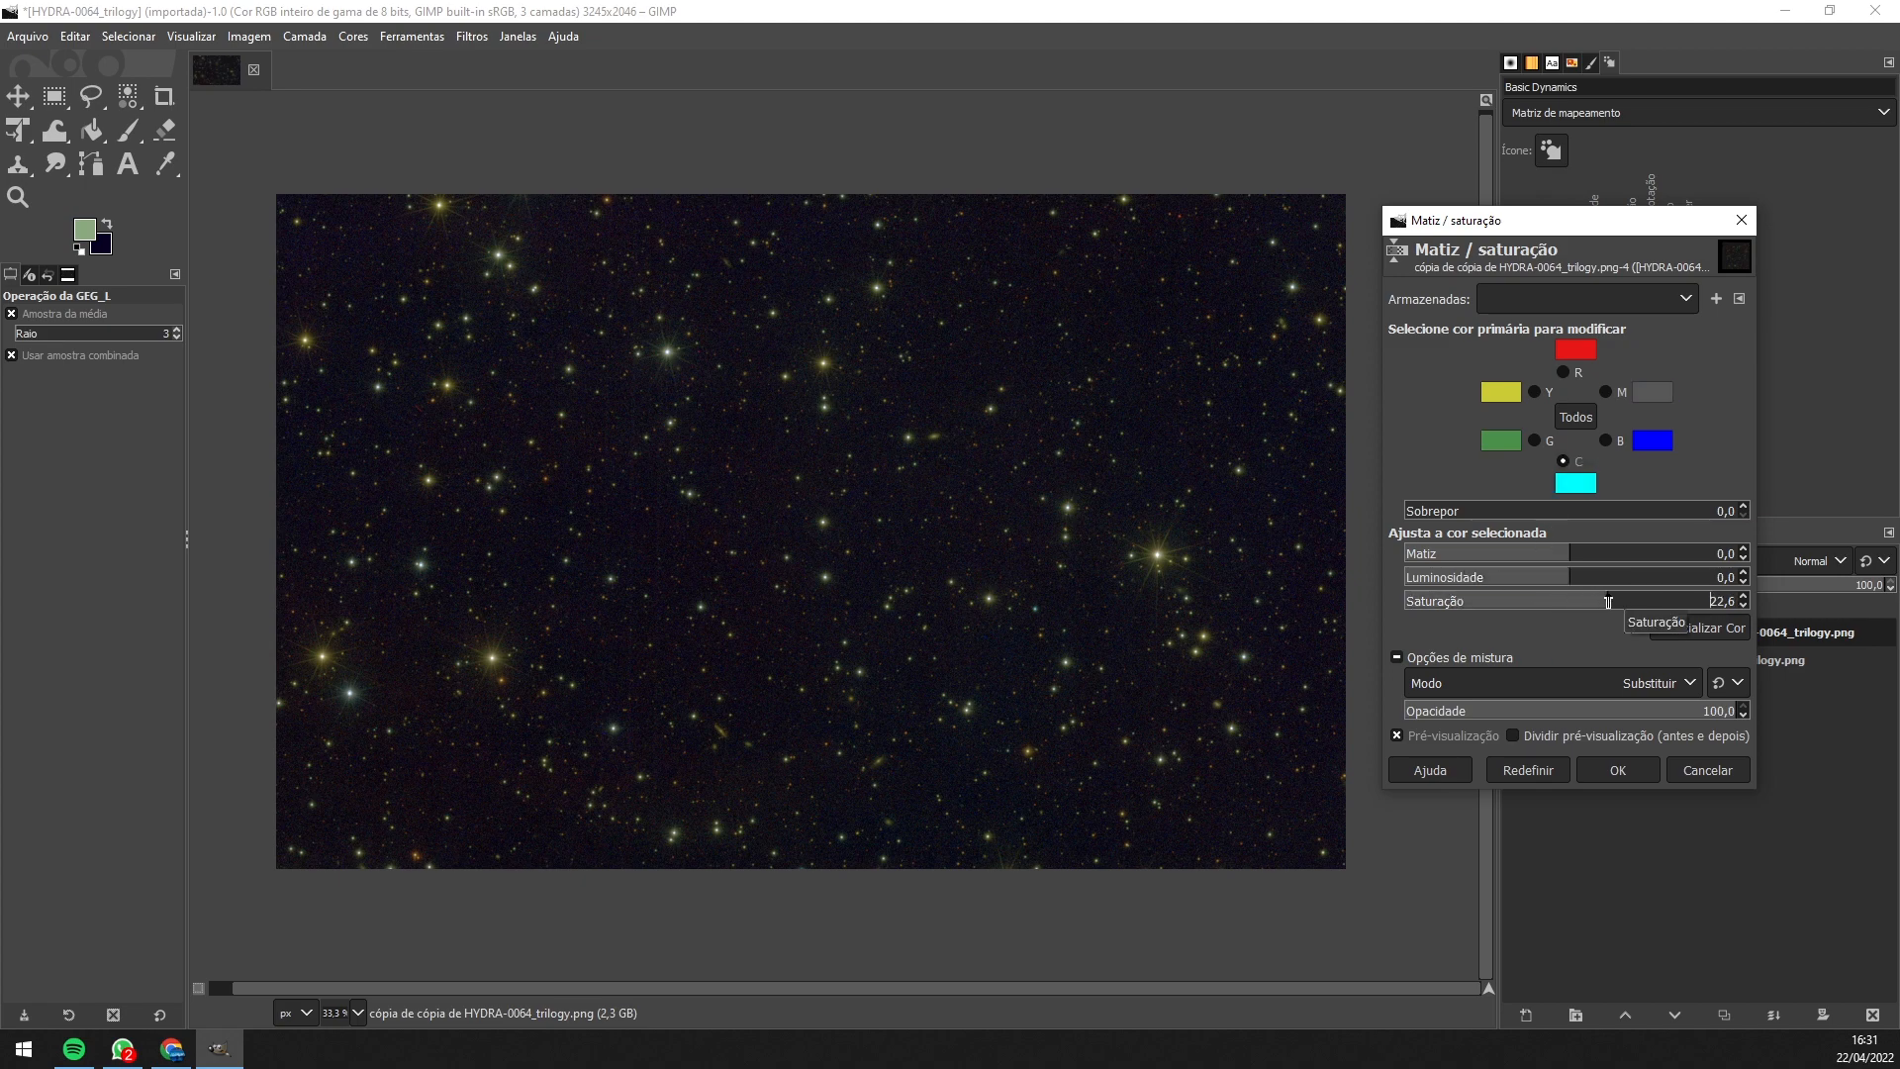
- Boost blue saturation, fine-tune blue lightness, and apply the Hue-Saturation changes
left_click(1605, 440)
left_click_drag(1573, 601, 1608, 599)
left_click_drag(1569, 579, 1591, 579)
left_click_drag(1591, 578, 1559, 579)
left_click(1534, 393)
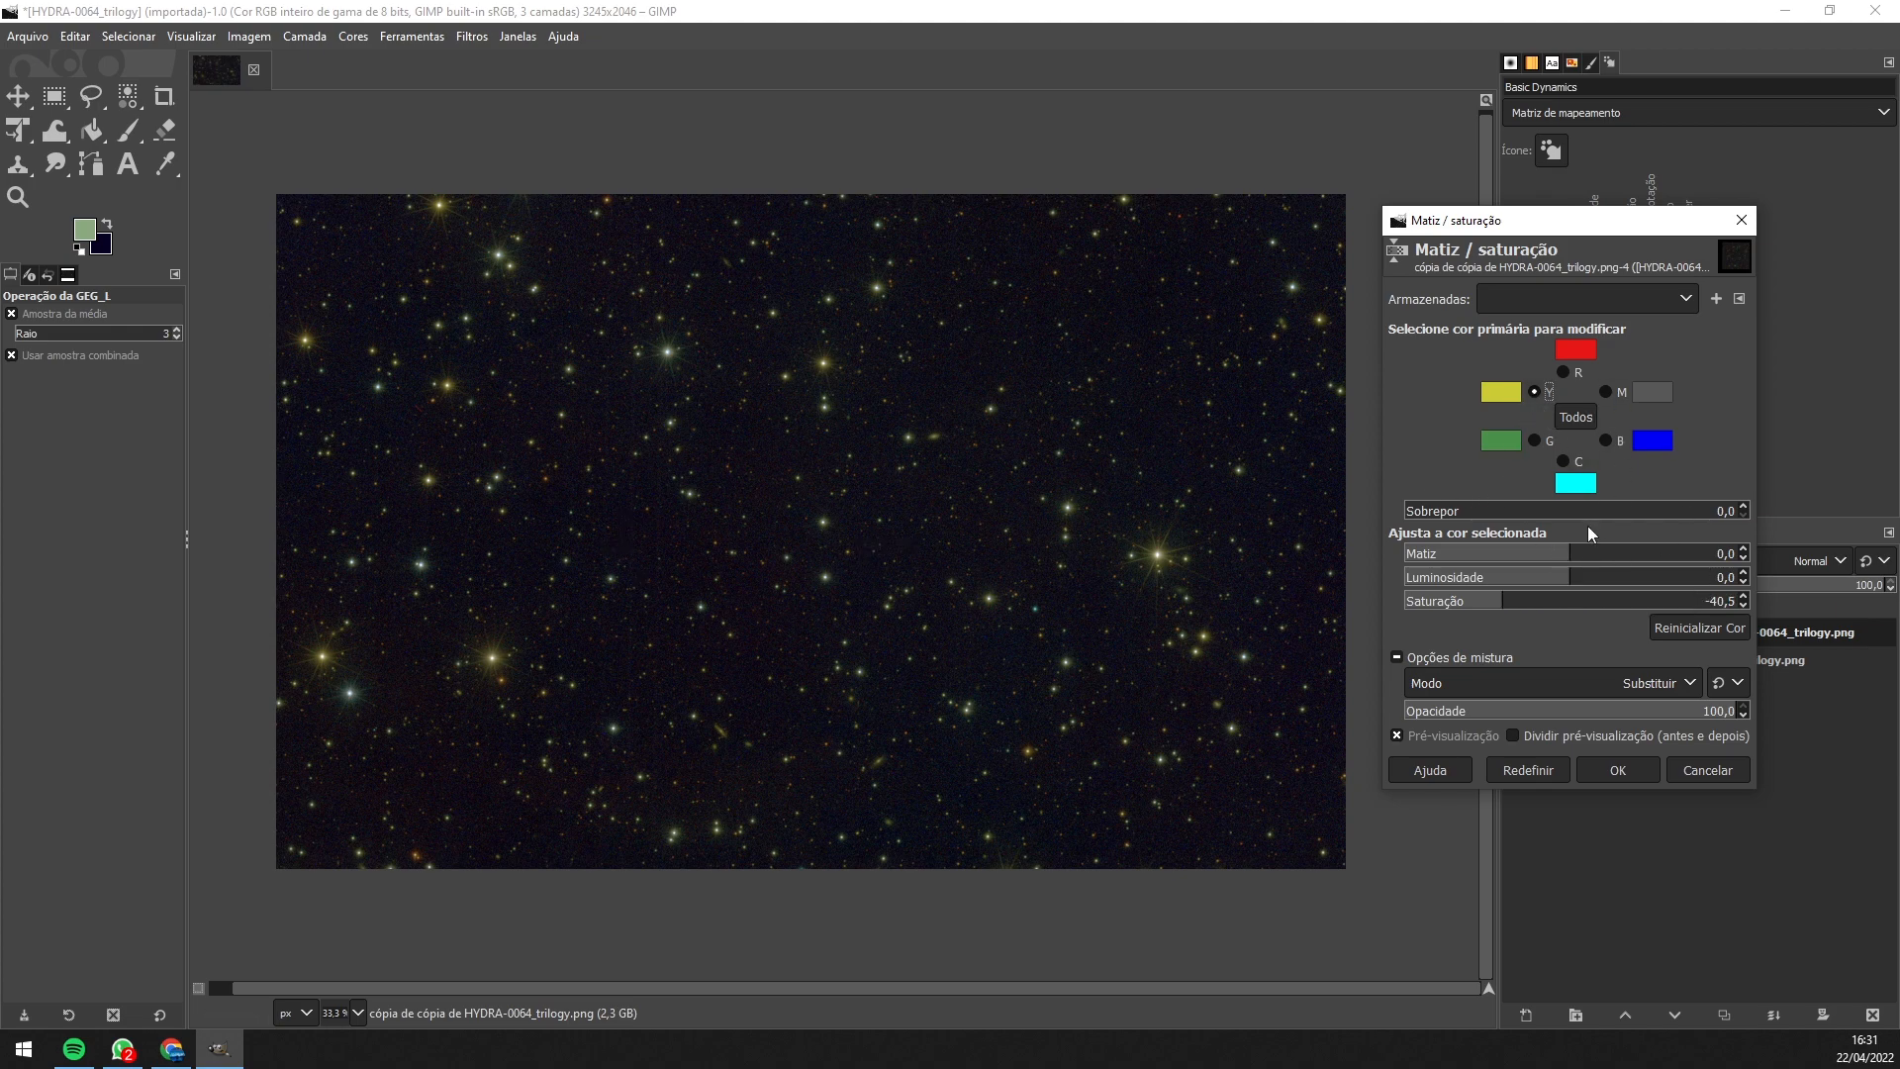
left_click(1534, 442)
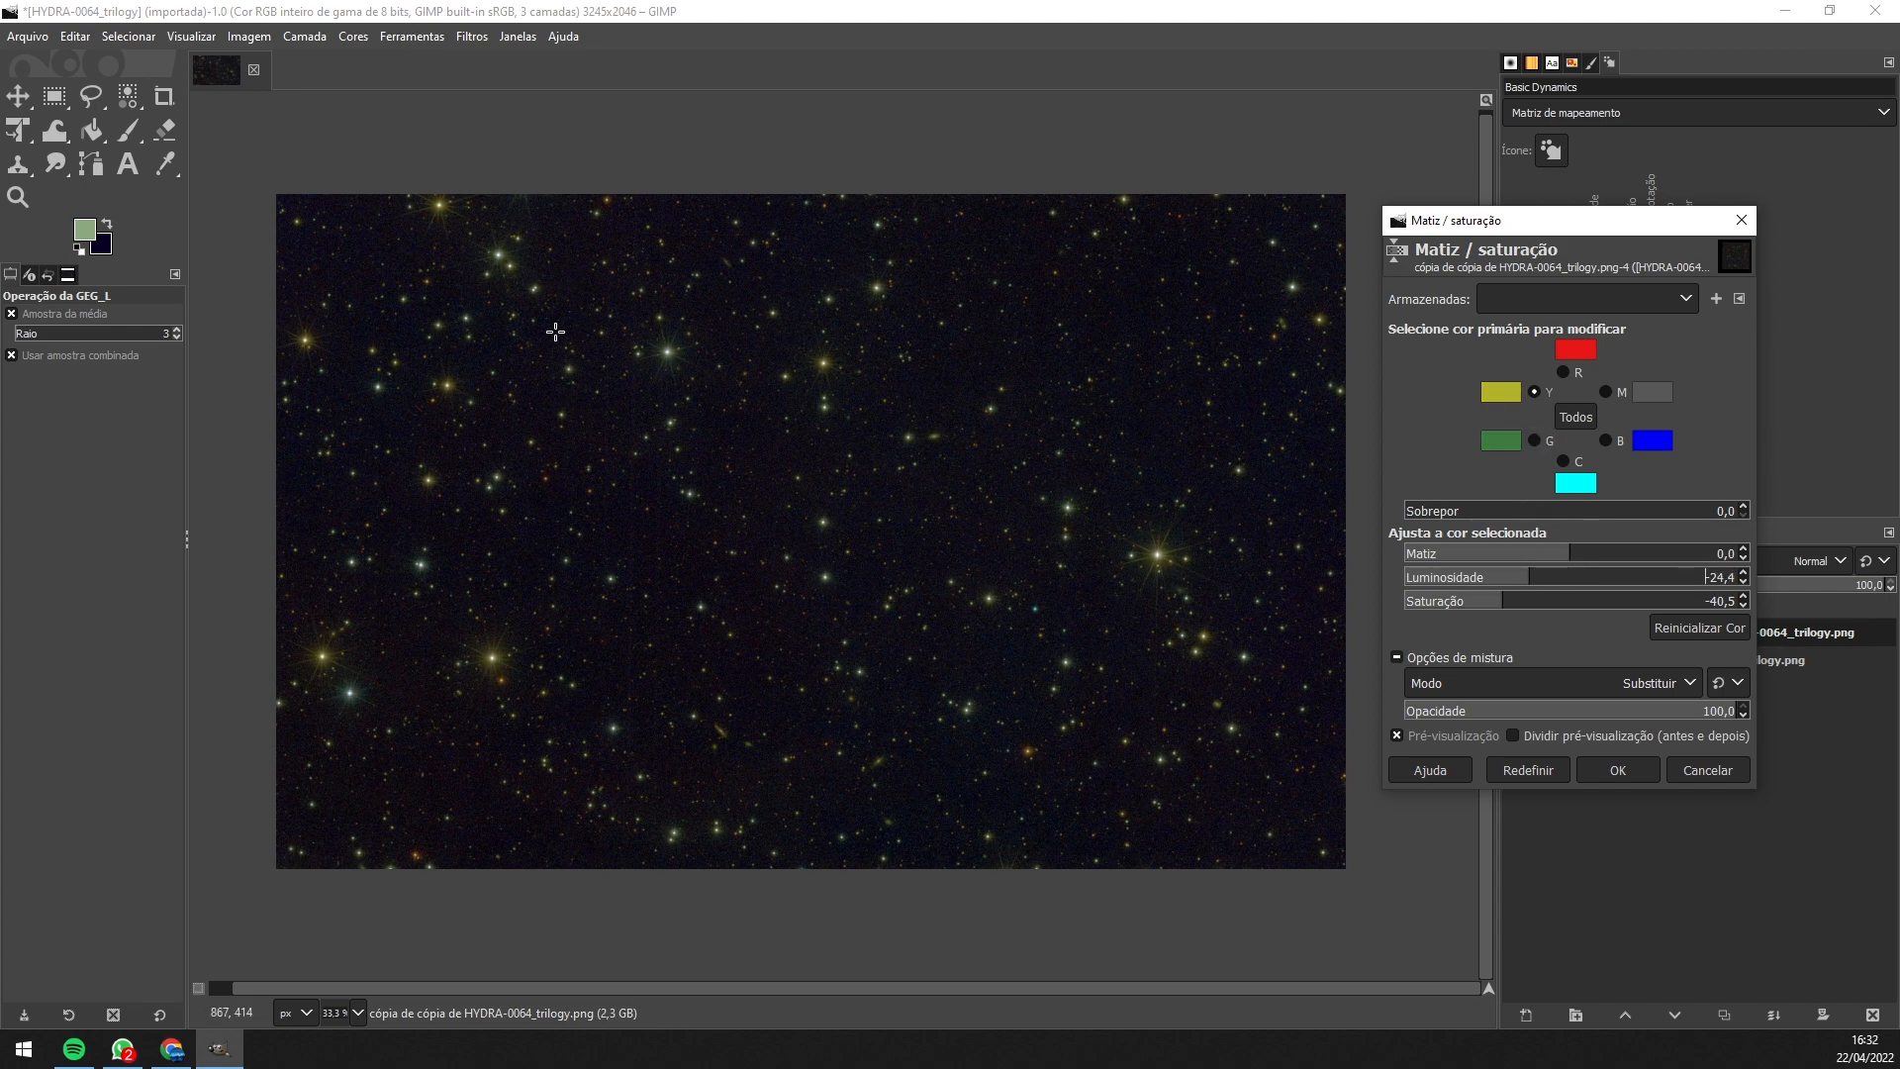
left_click(1616, 769)
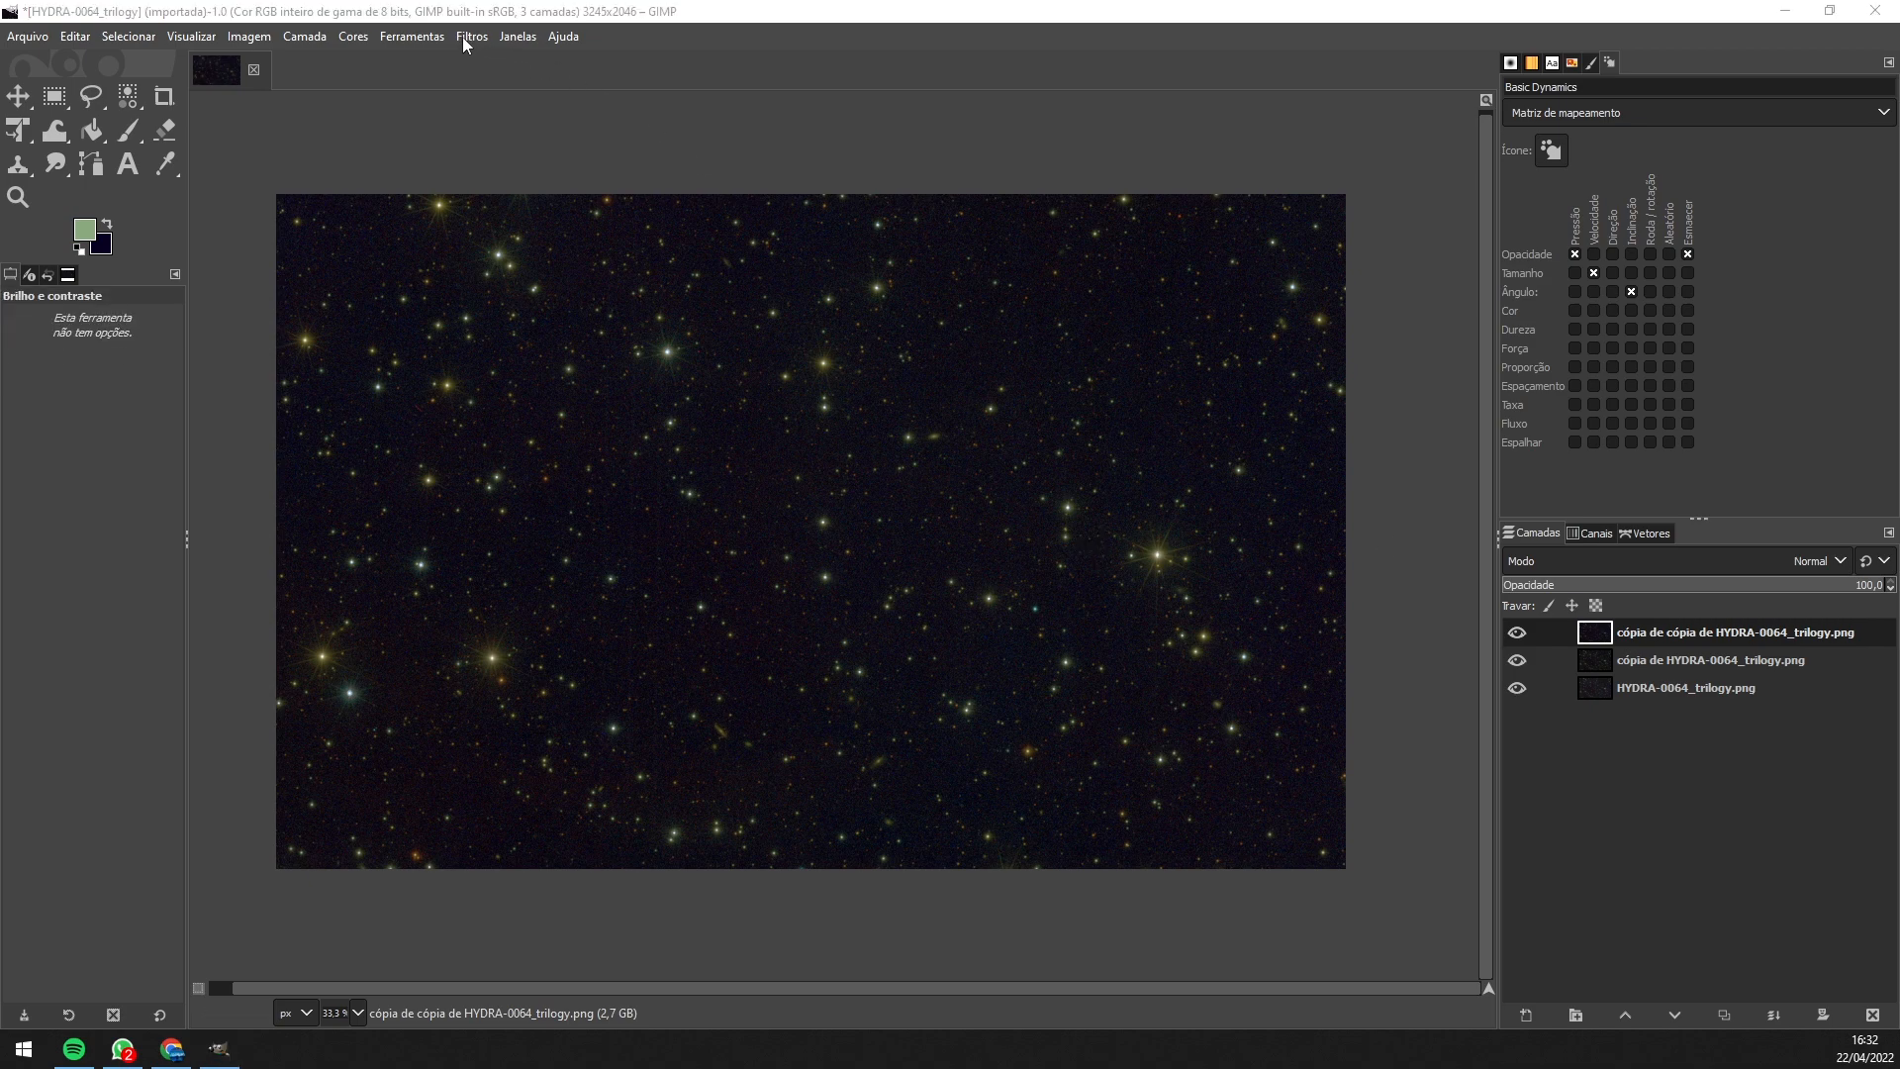
- Apply Brilho / contraste with brightness 20 and contrast 21, checked in split preview
left_click(353, 37)
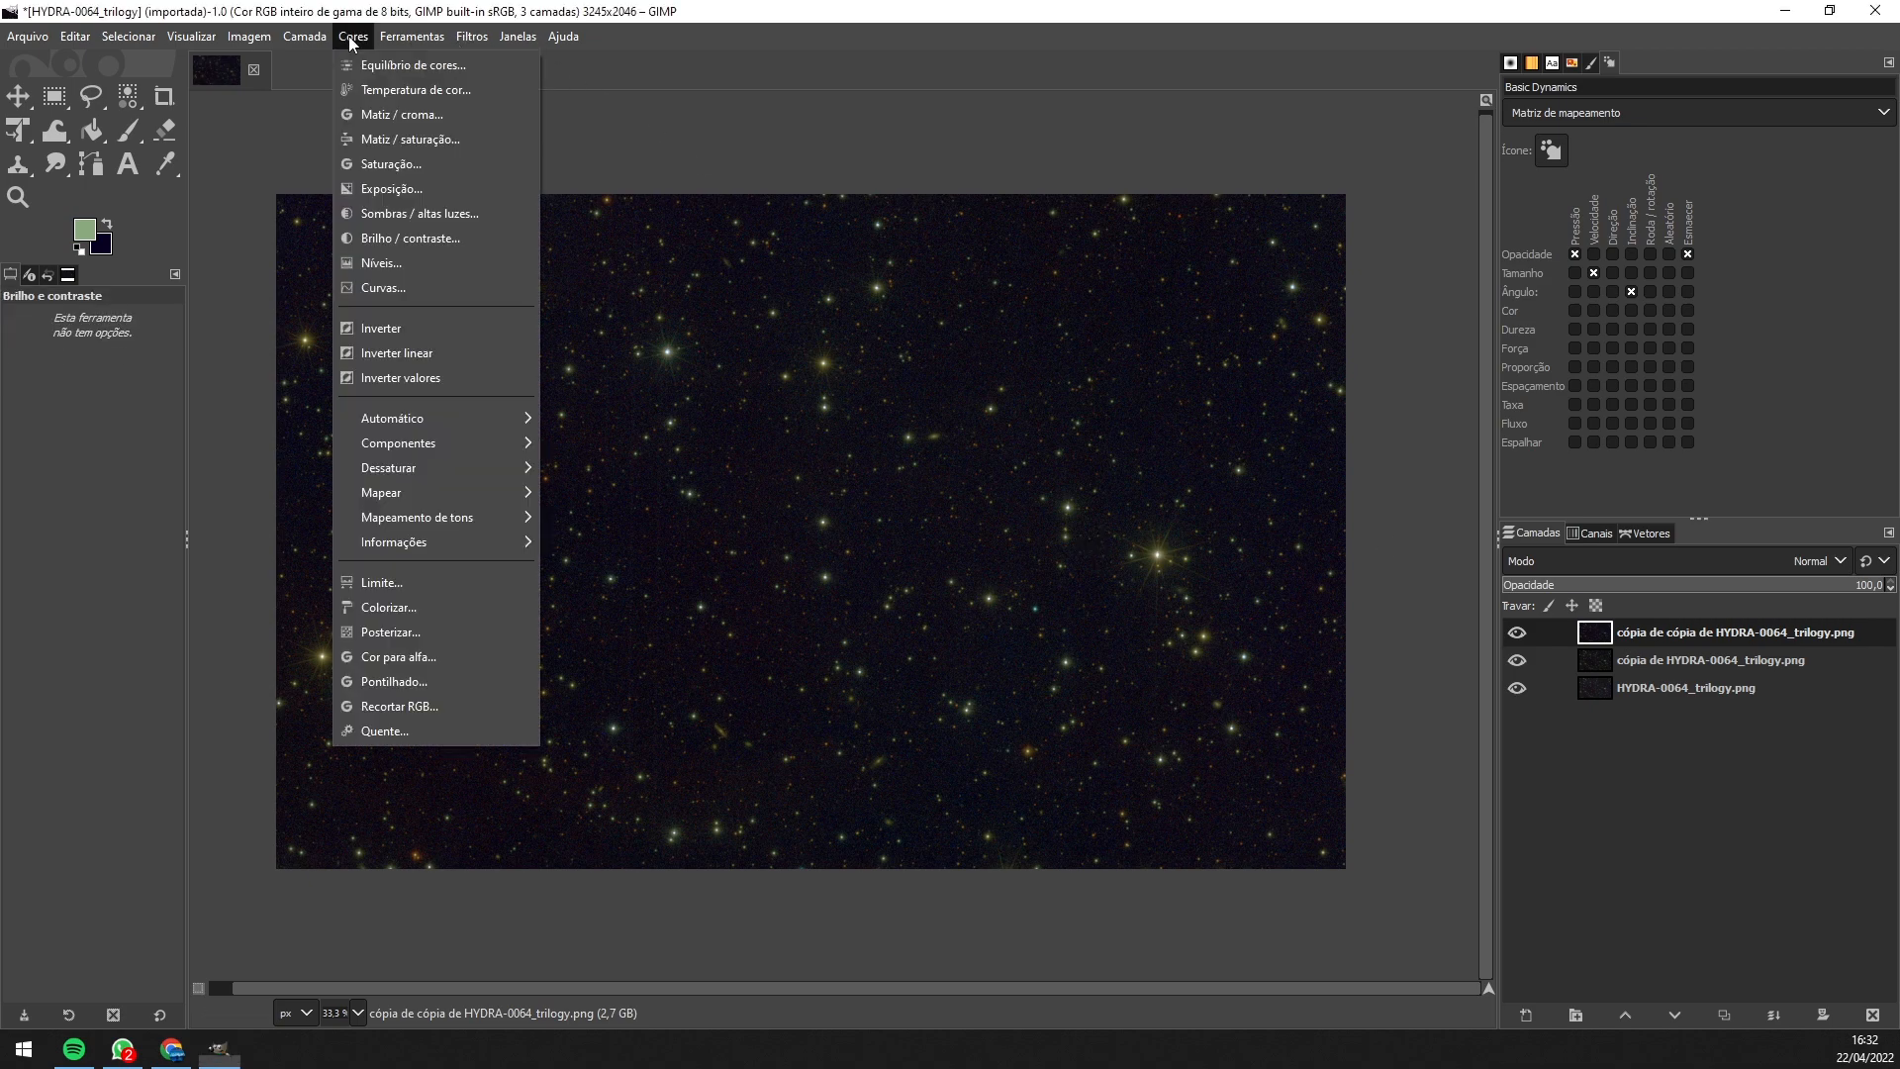
left_click(393, 243)
left_click_drag(1282, 268, 1470, 218)
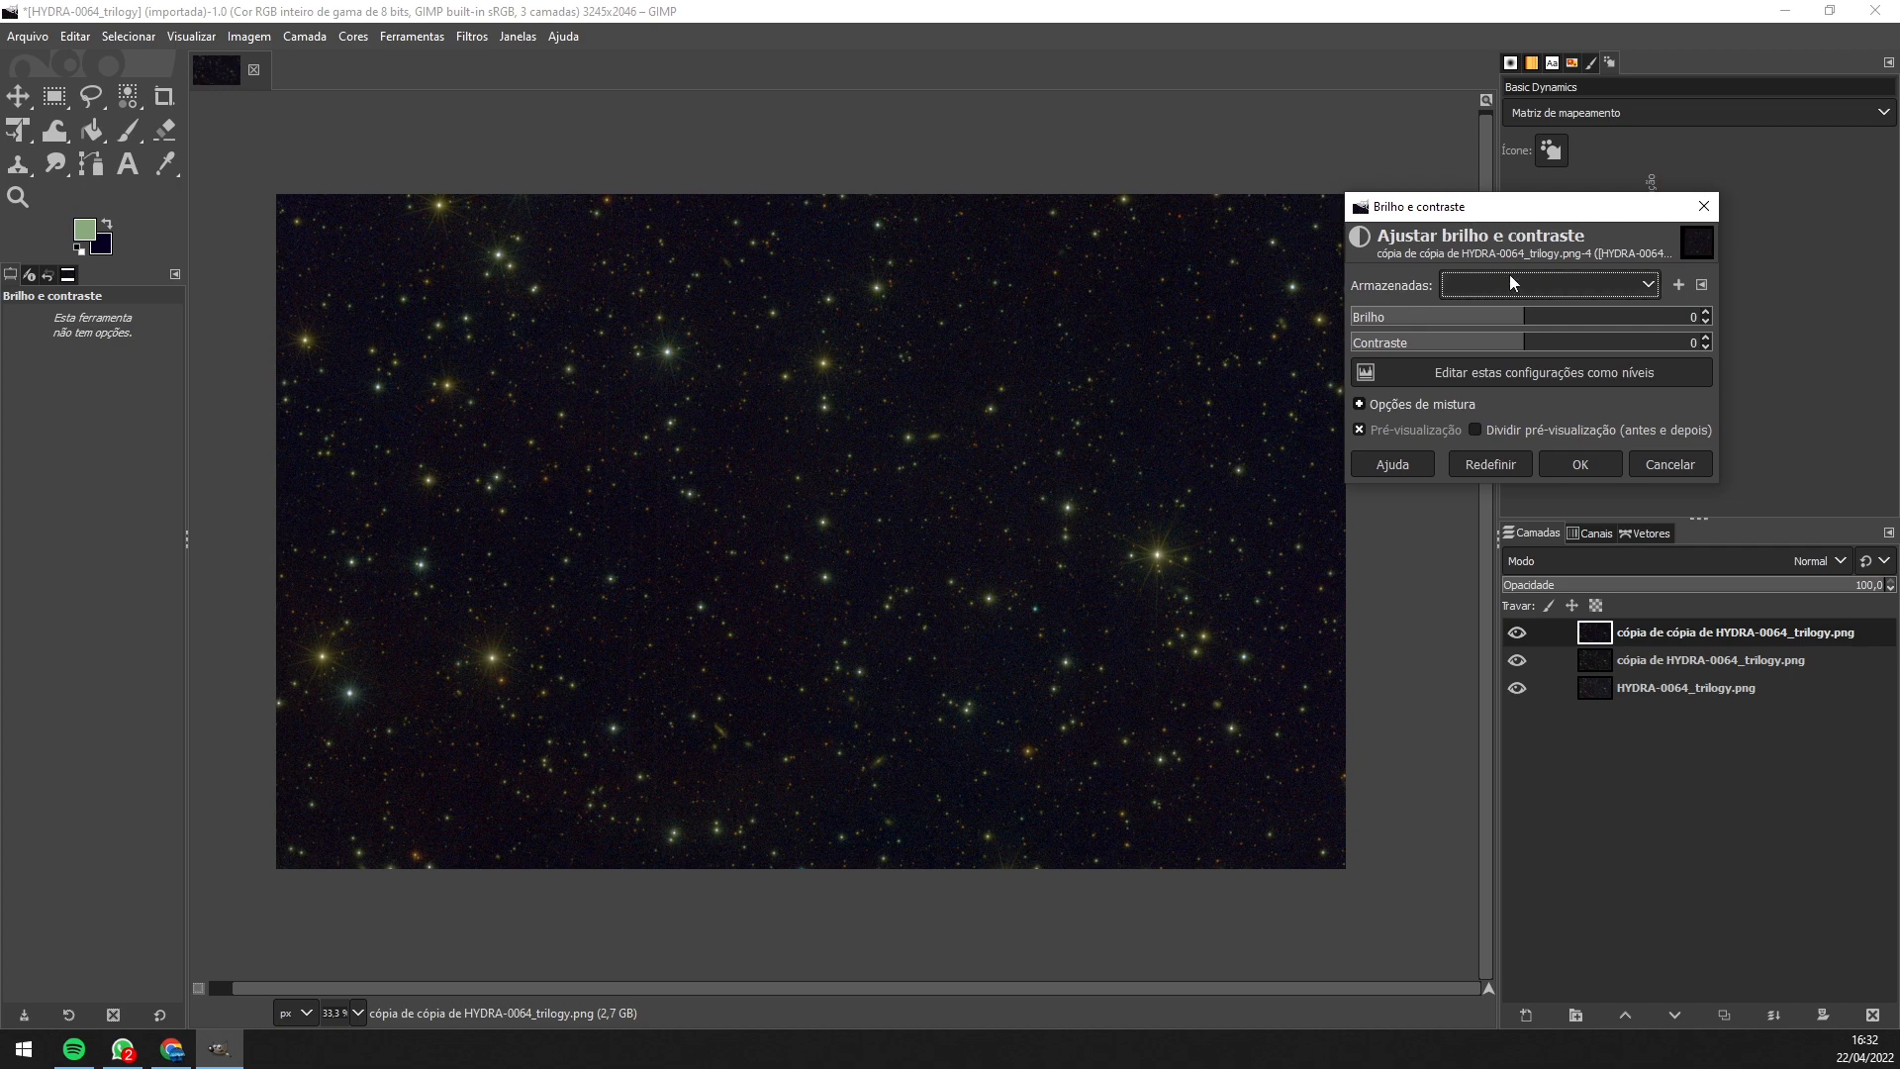
left_click_drag(1523, 318, 1553, 347)
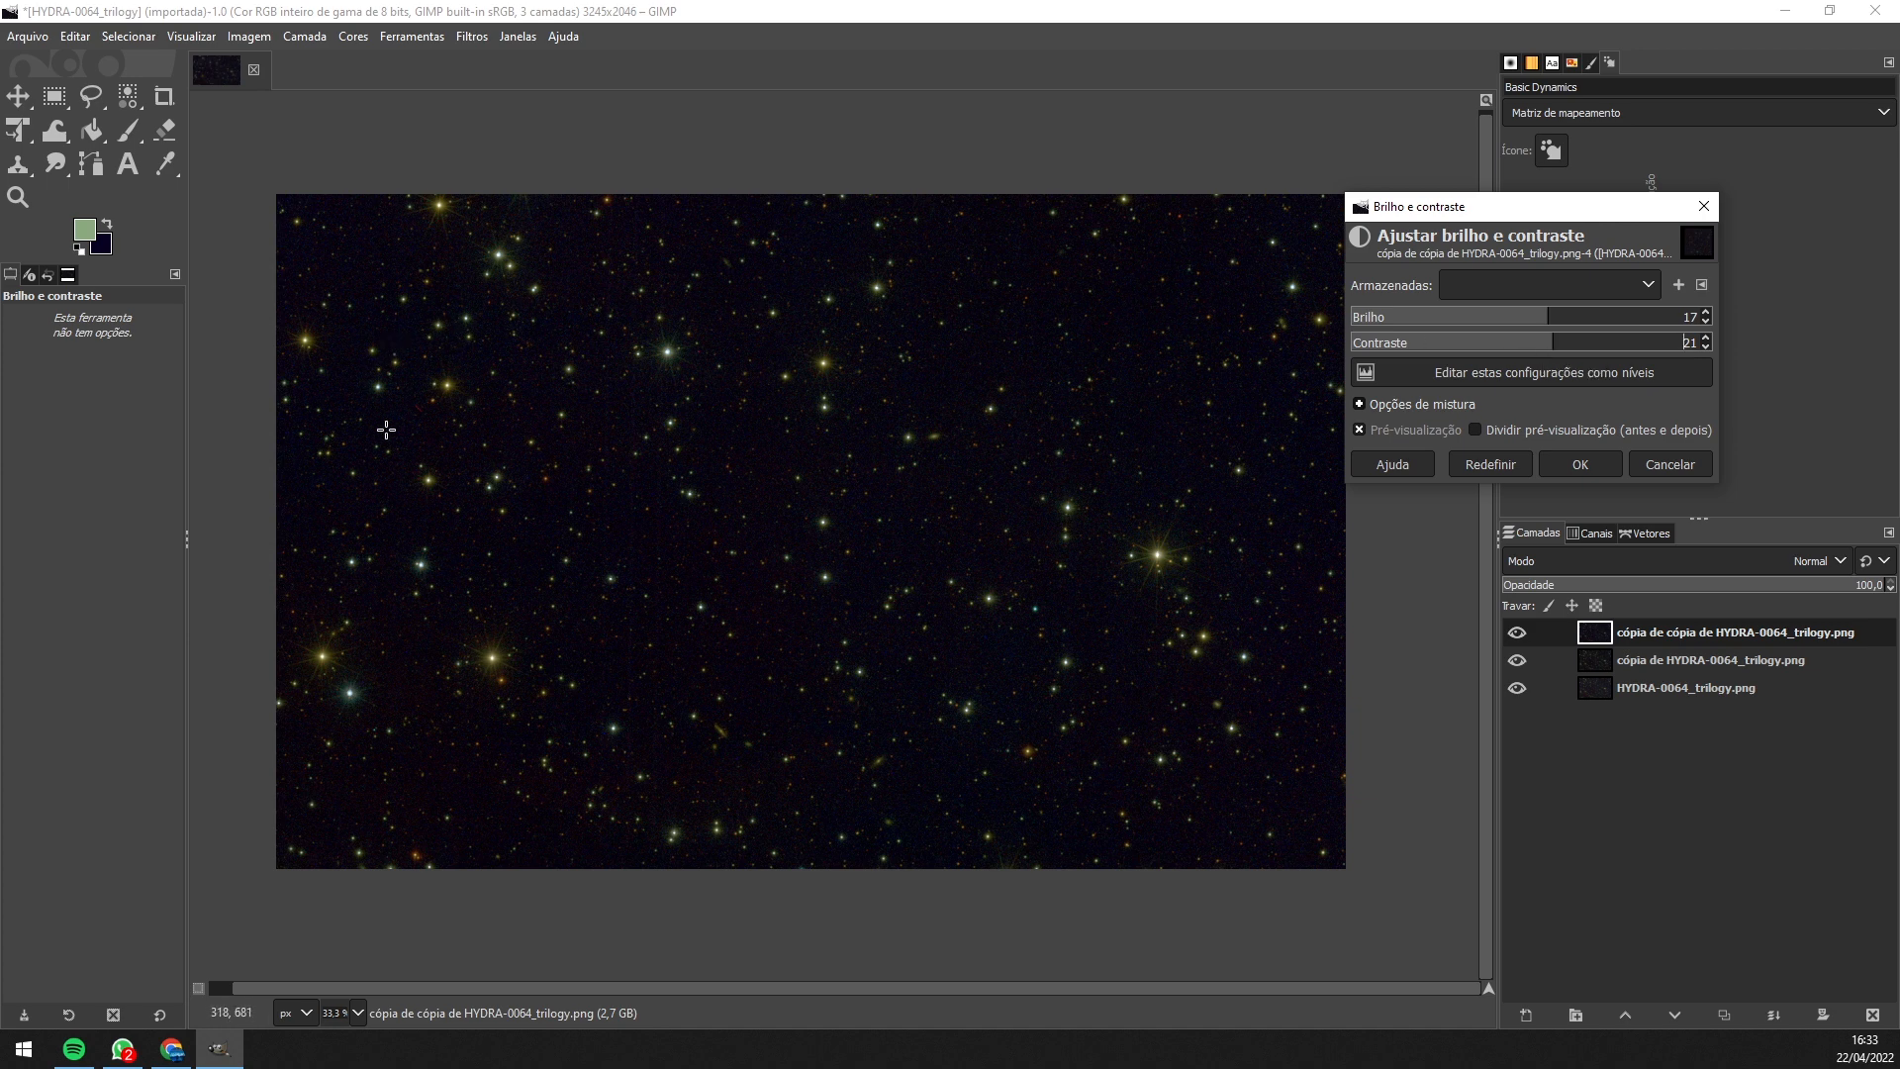
left_click(1552, 319)
left_click(1496, 435)
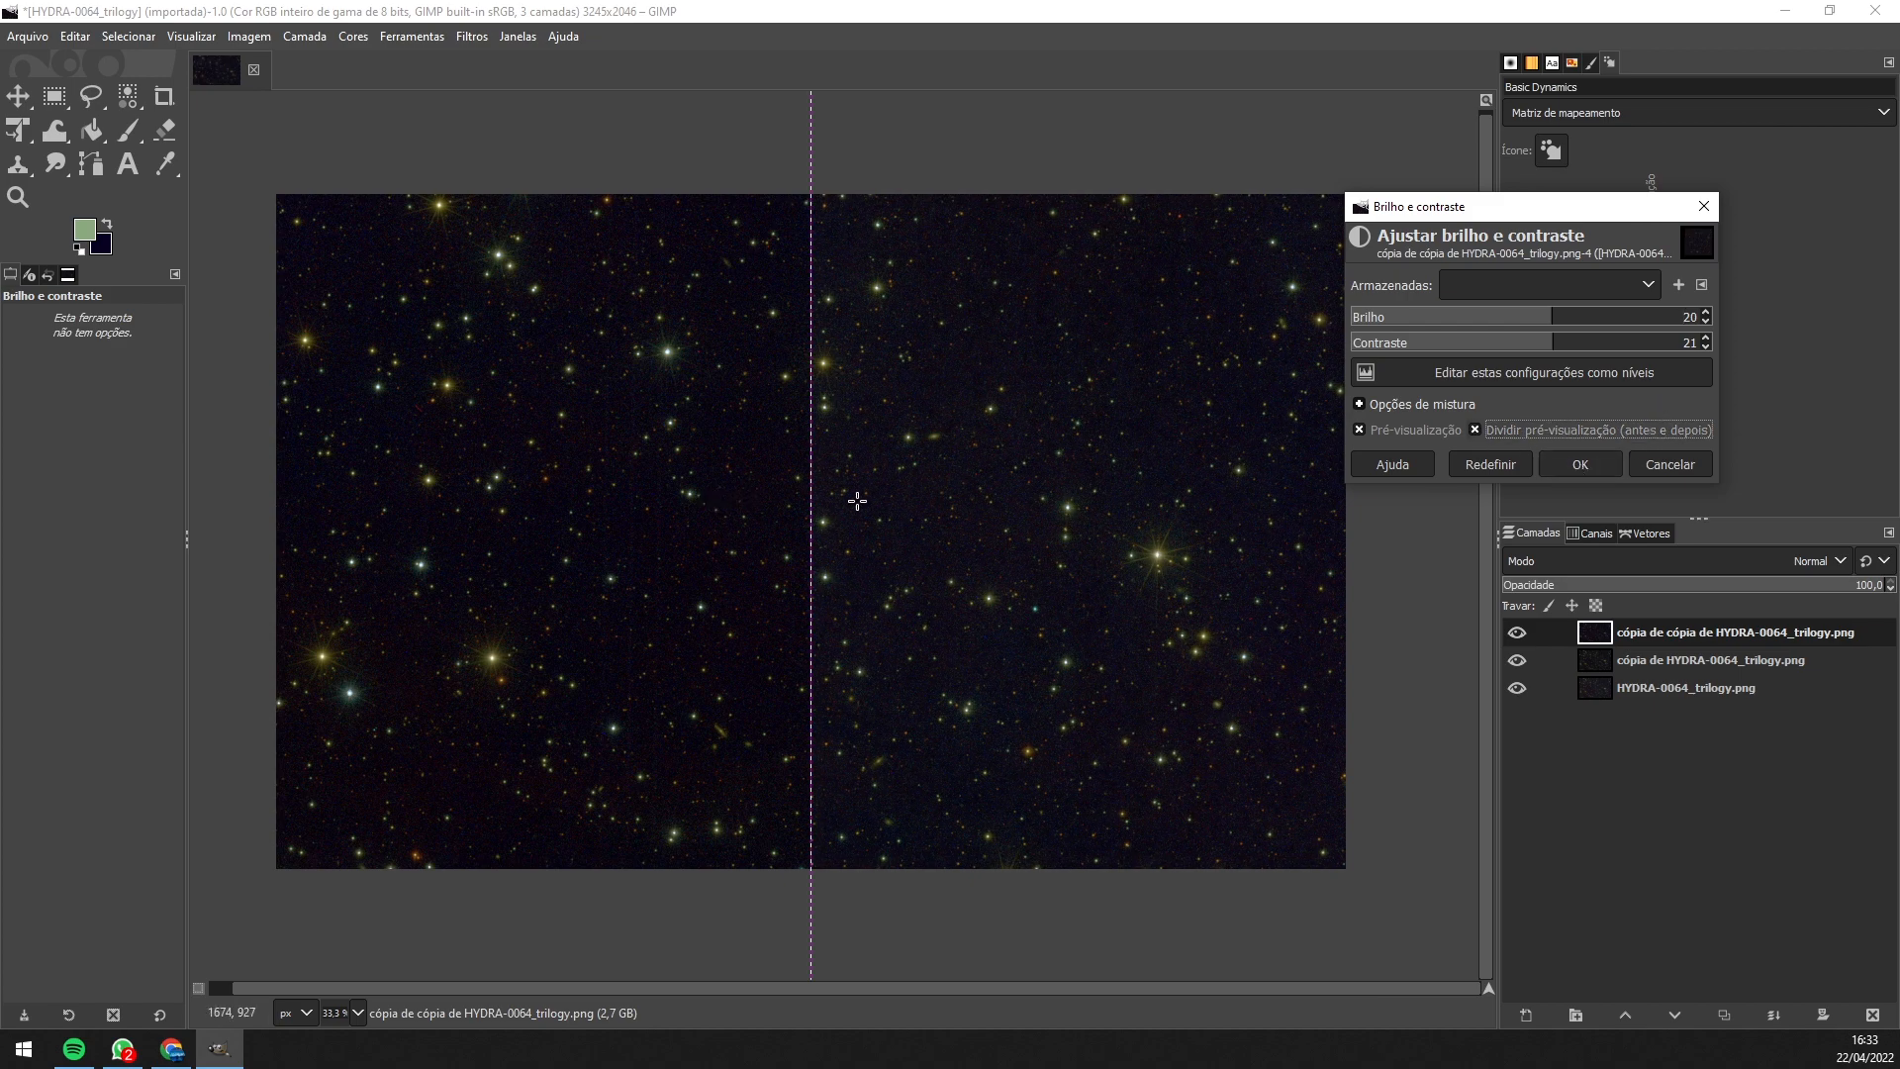
left_click(1578, 464)
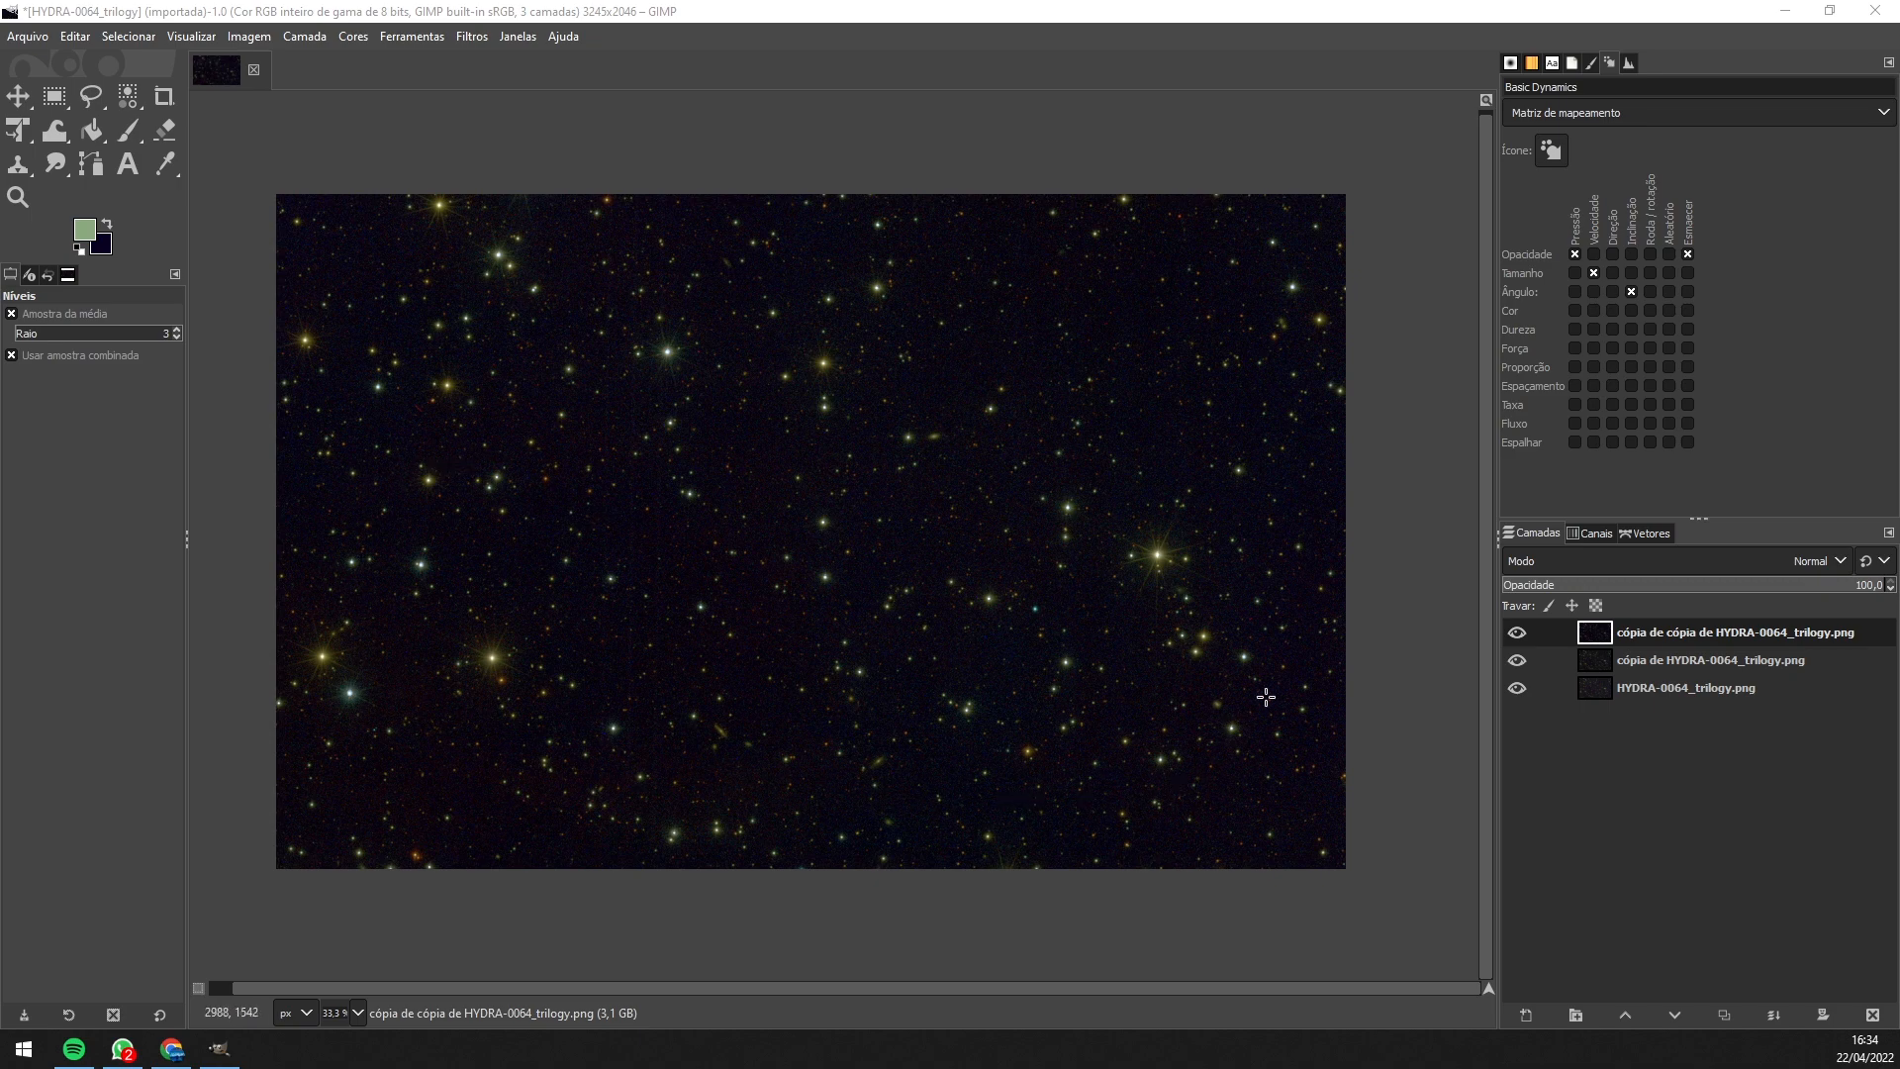
- Export the image as 'projeto céu aberto processamento.png' to Pictures with default PNG options
left_click(32, 40)
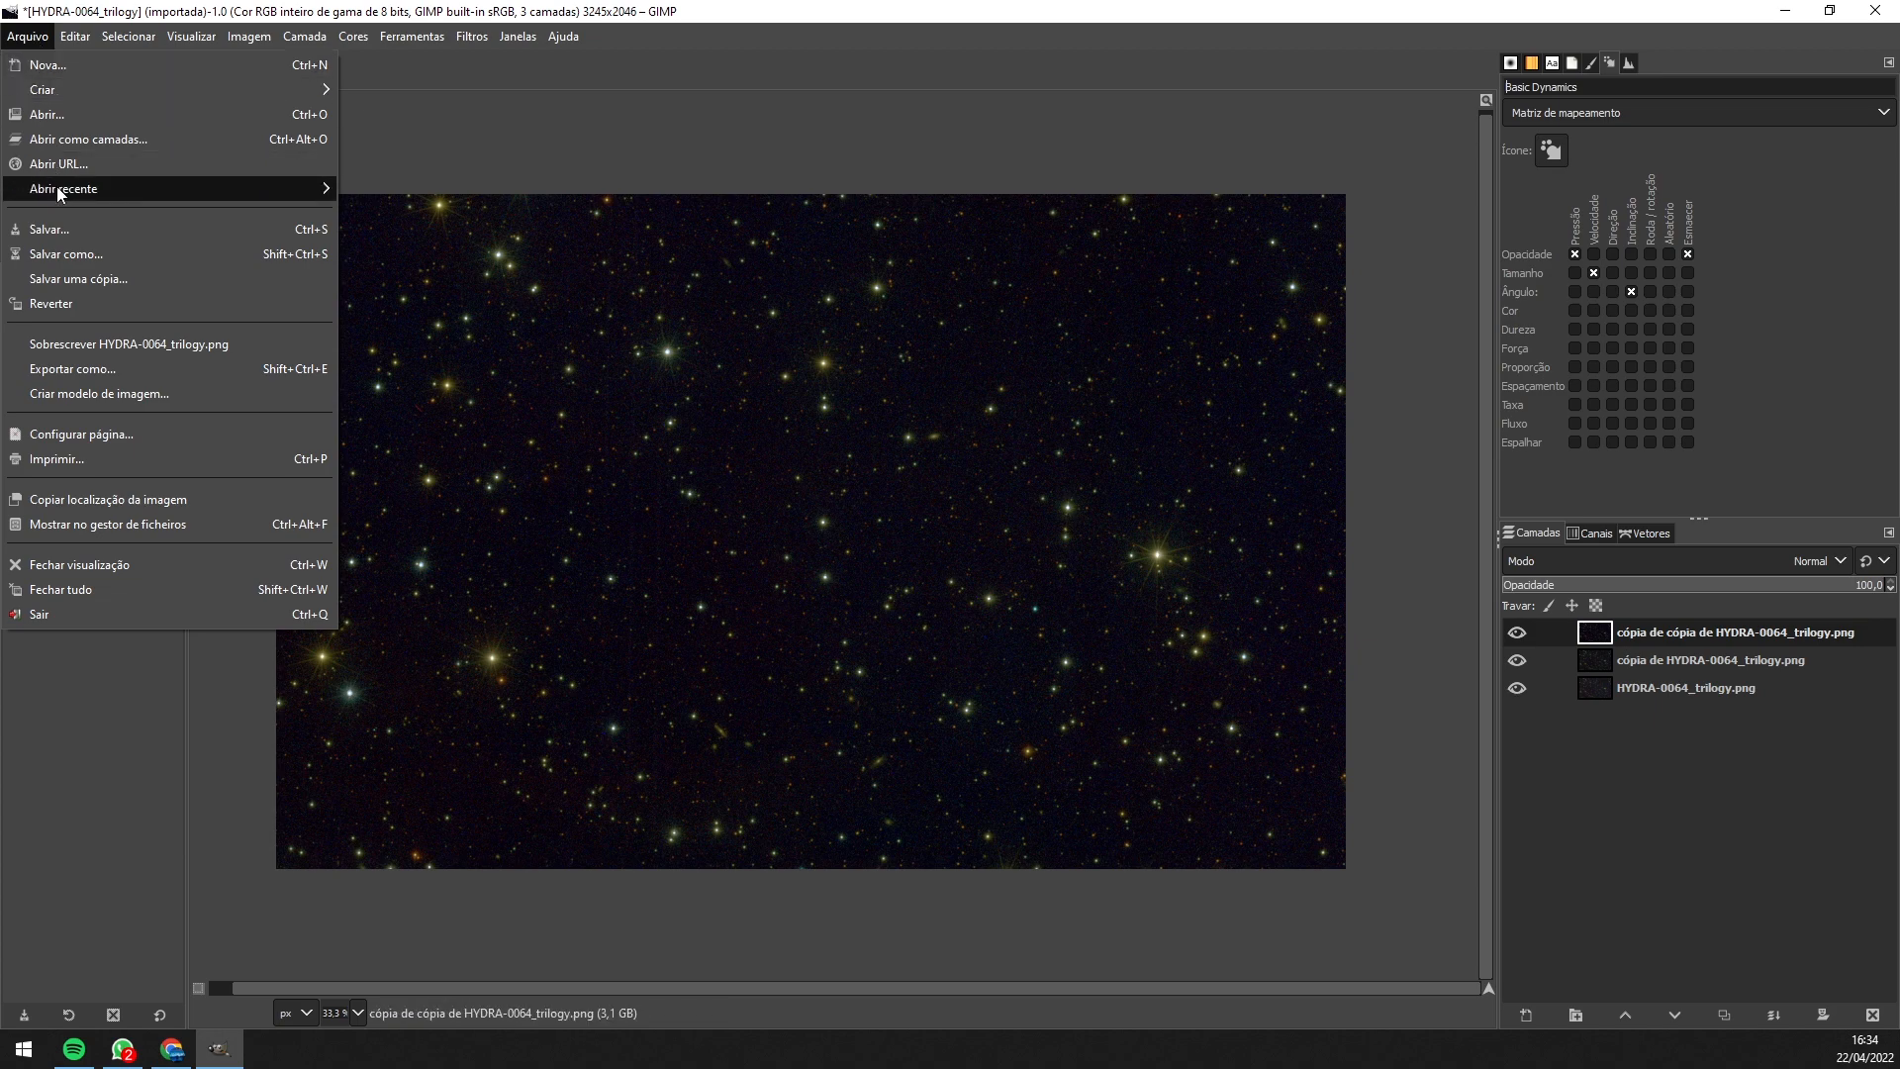
left_click(178, 372)
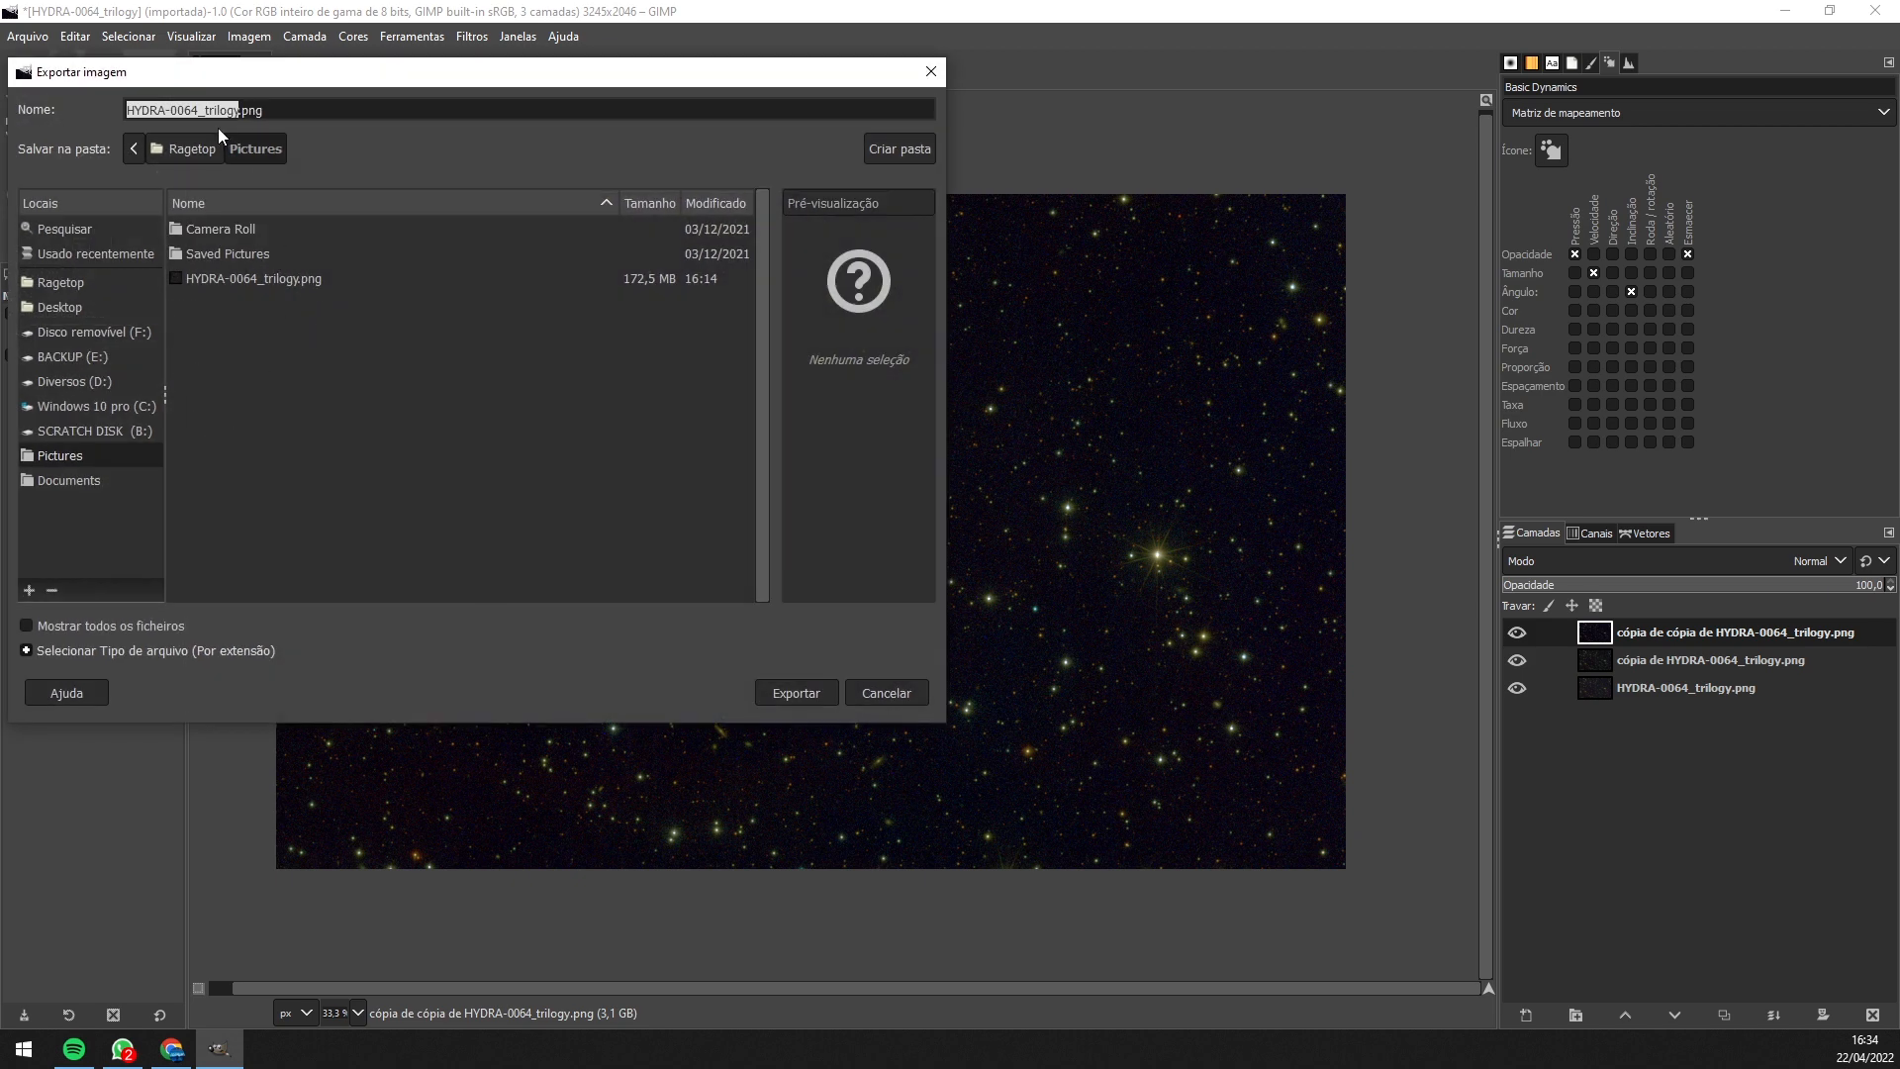
type("projeto céu aberto processamento")
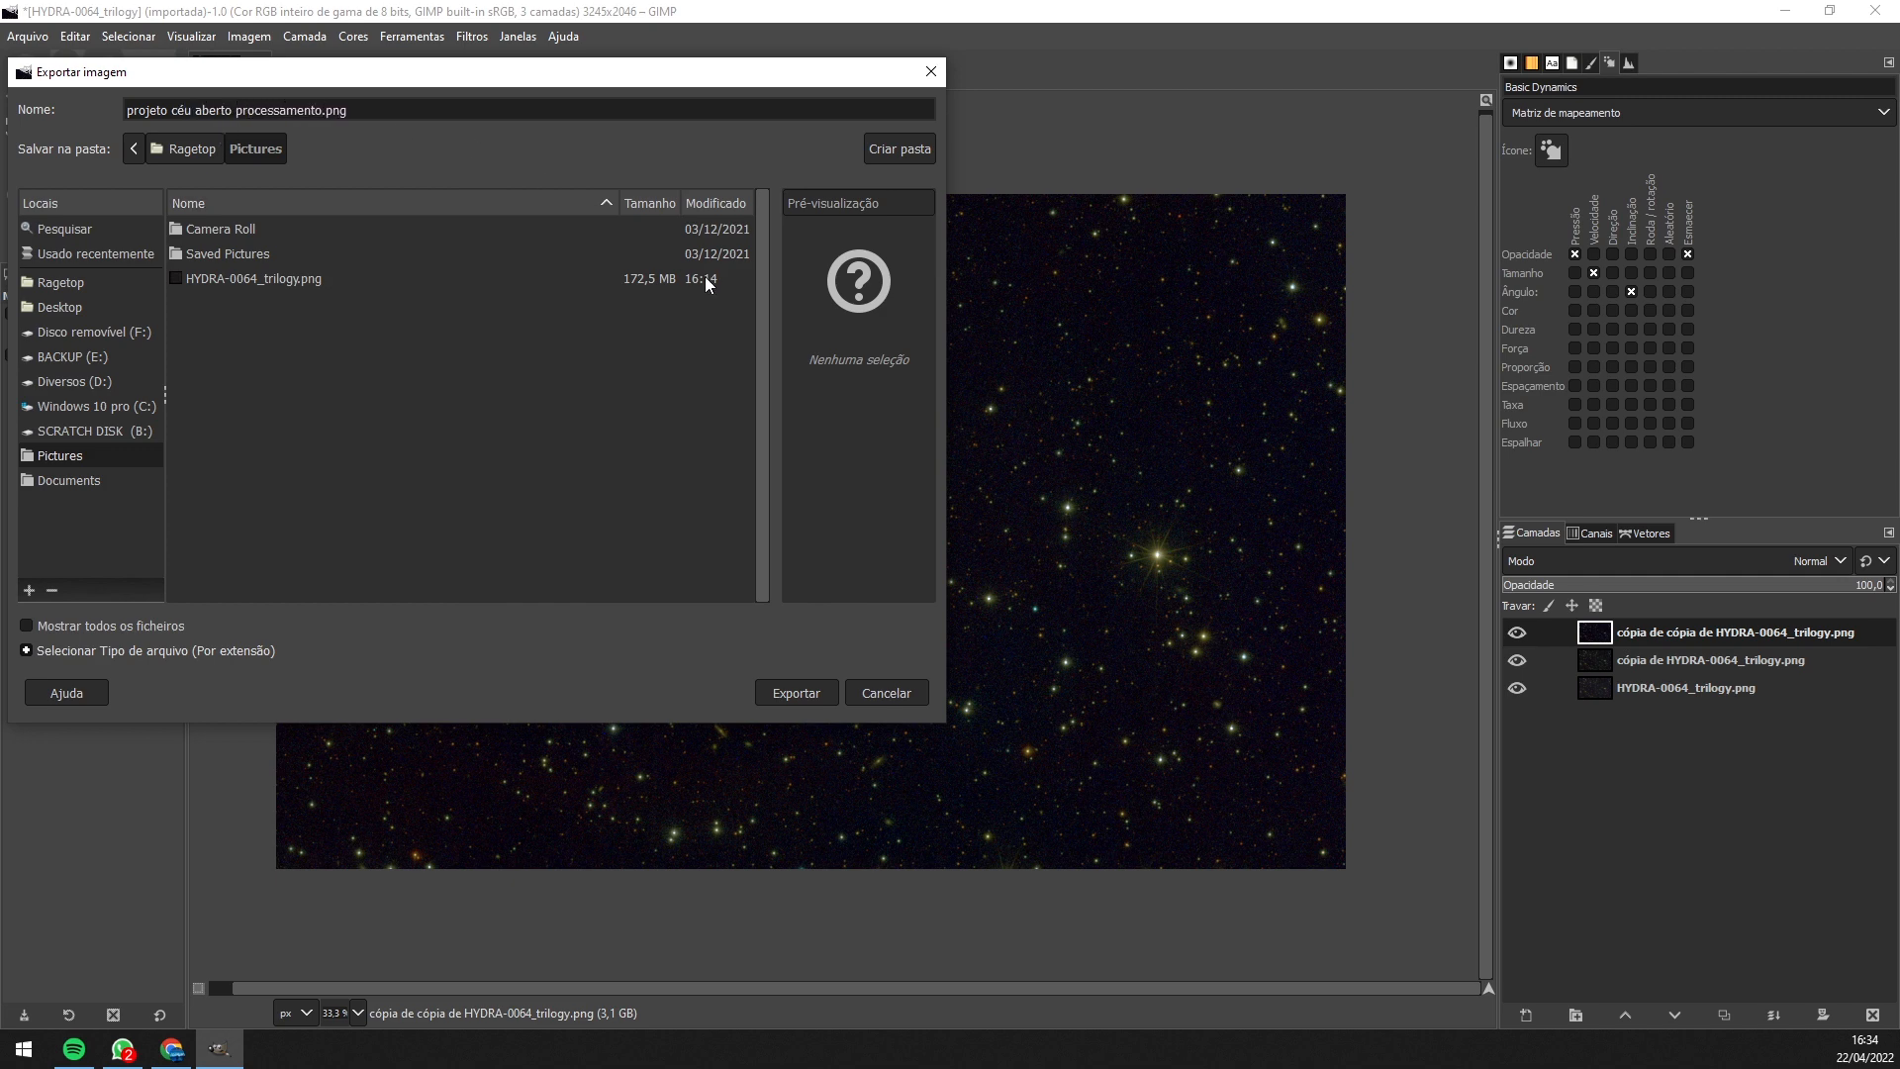
left_click(794, 694)
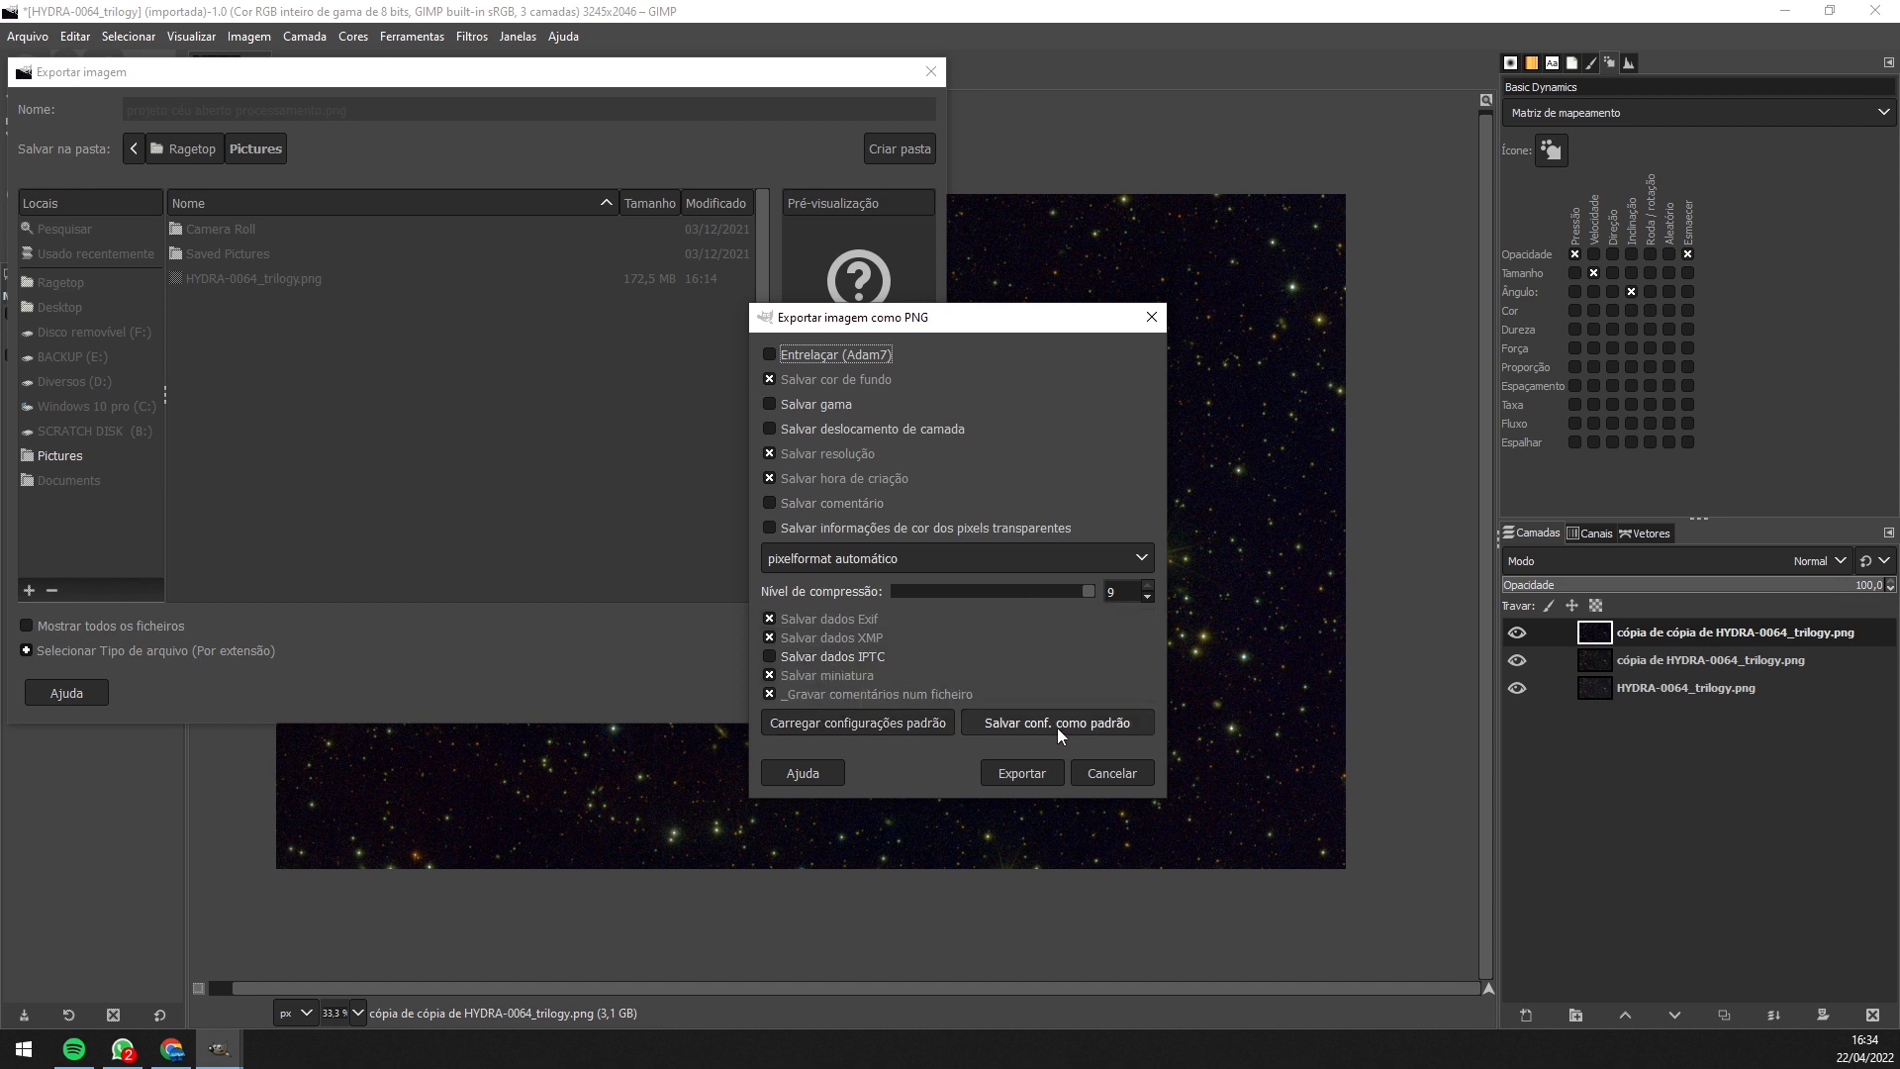
left_click(1023, 774)
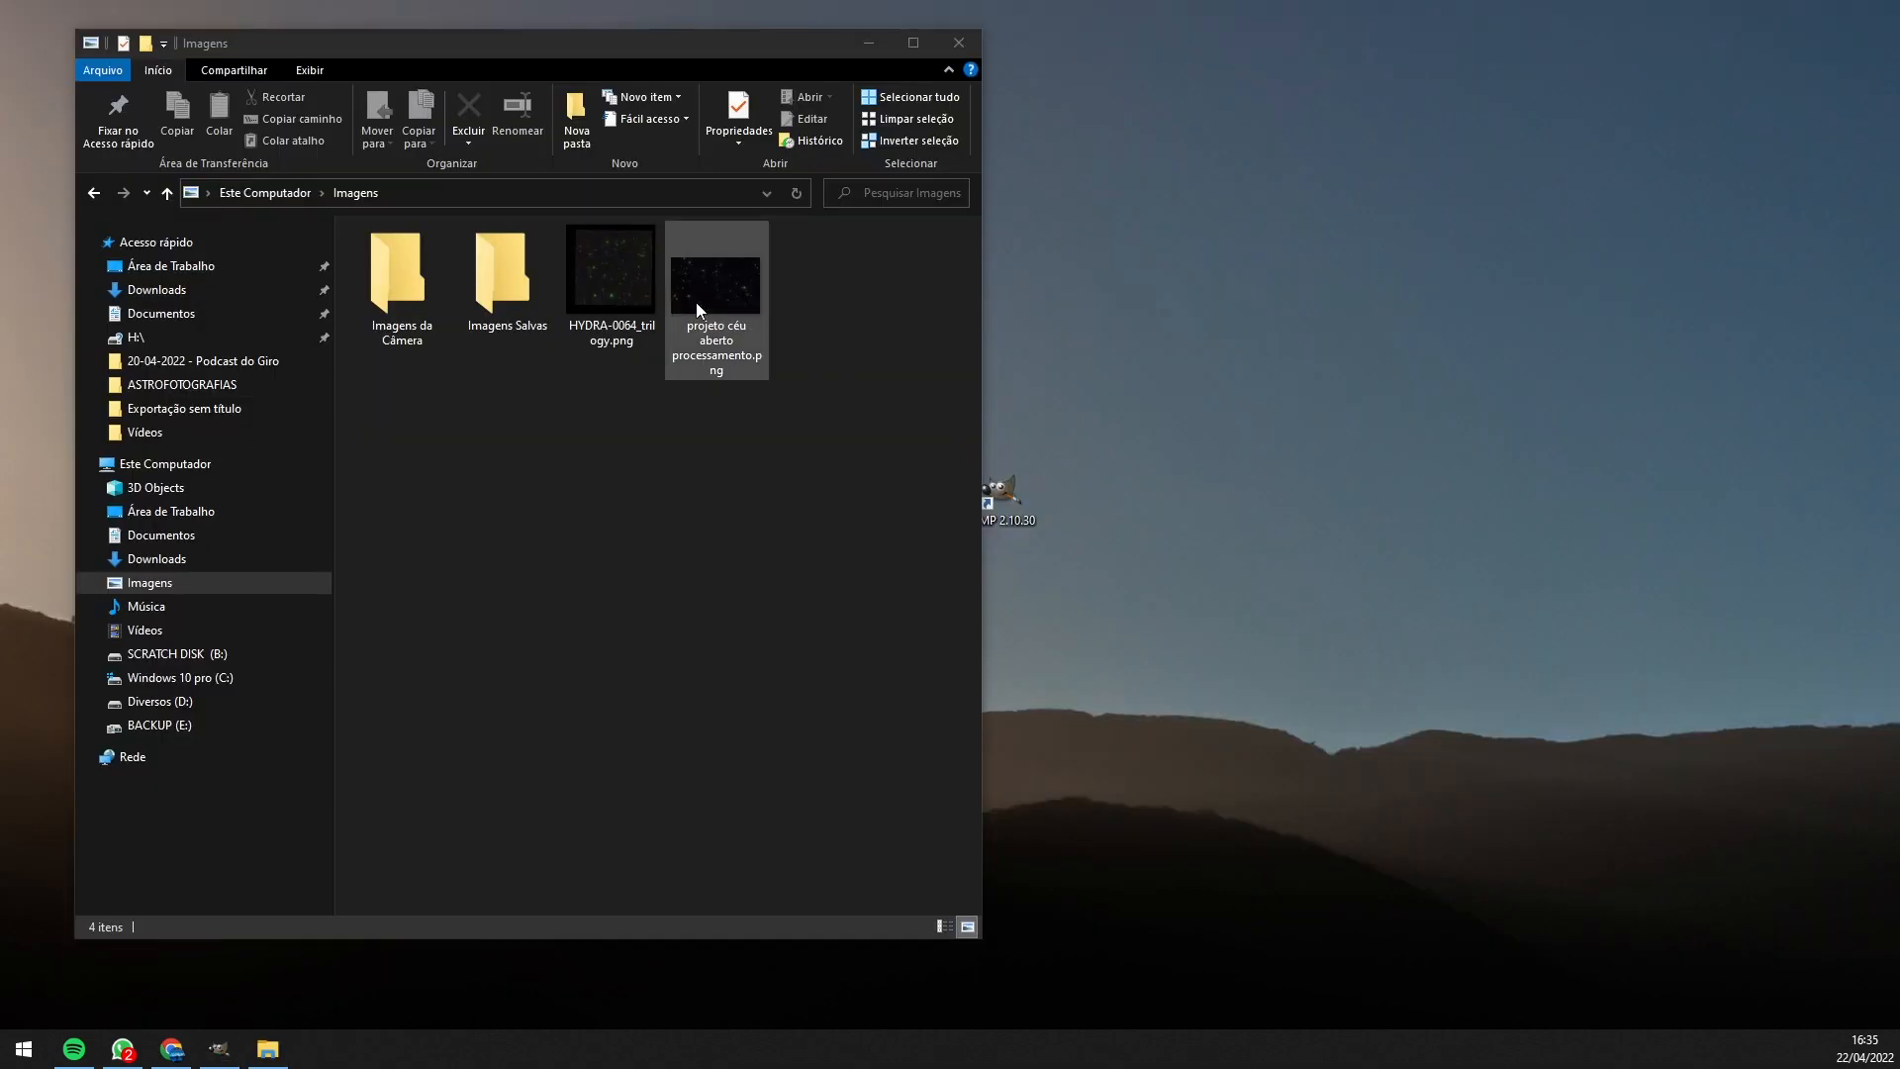
- View HYDRA-0064_trilogy.png and then the exported PNG in Photos, then close the viewer
left_click(600, 275)
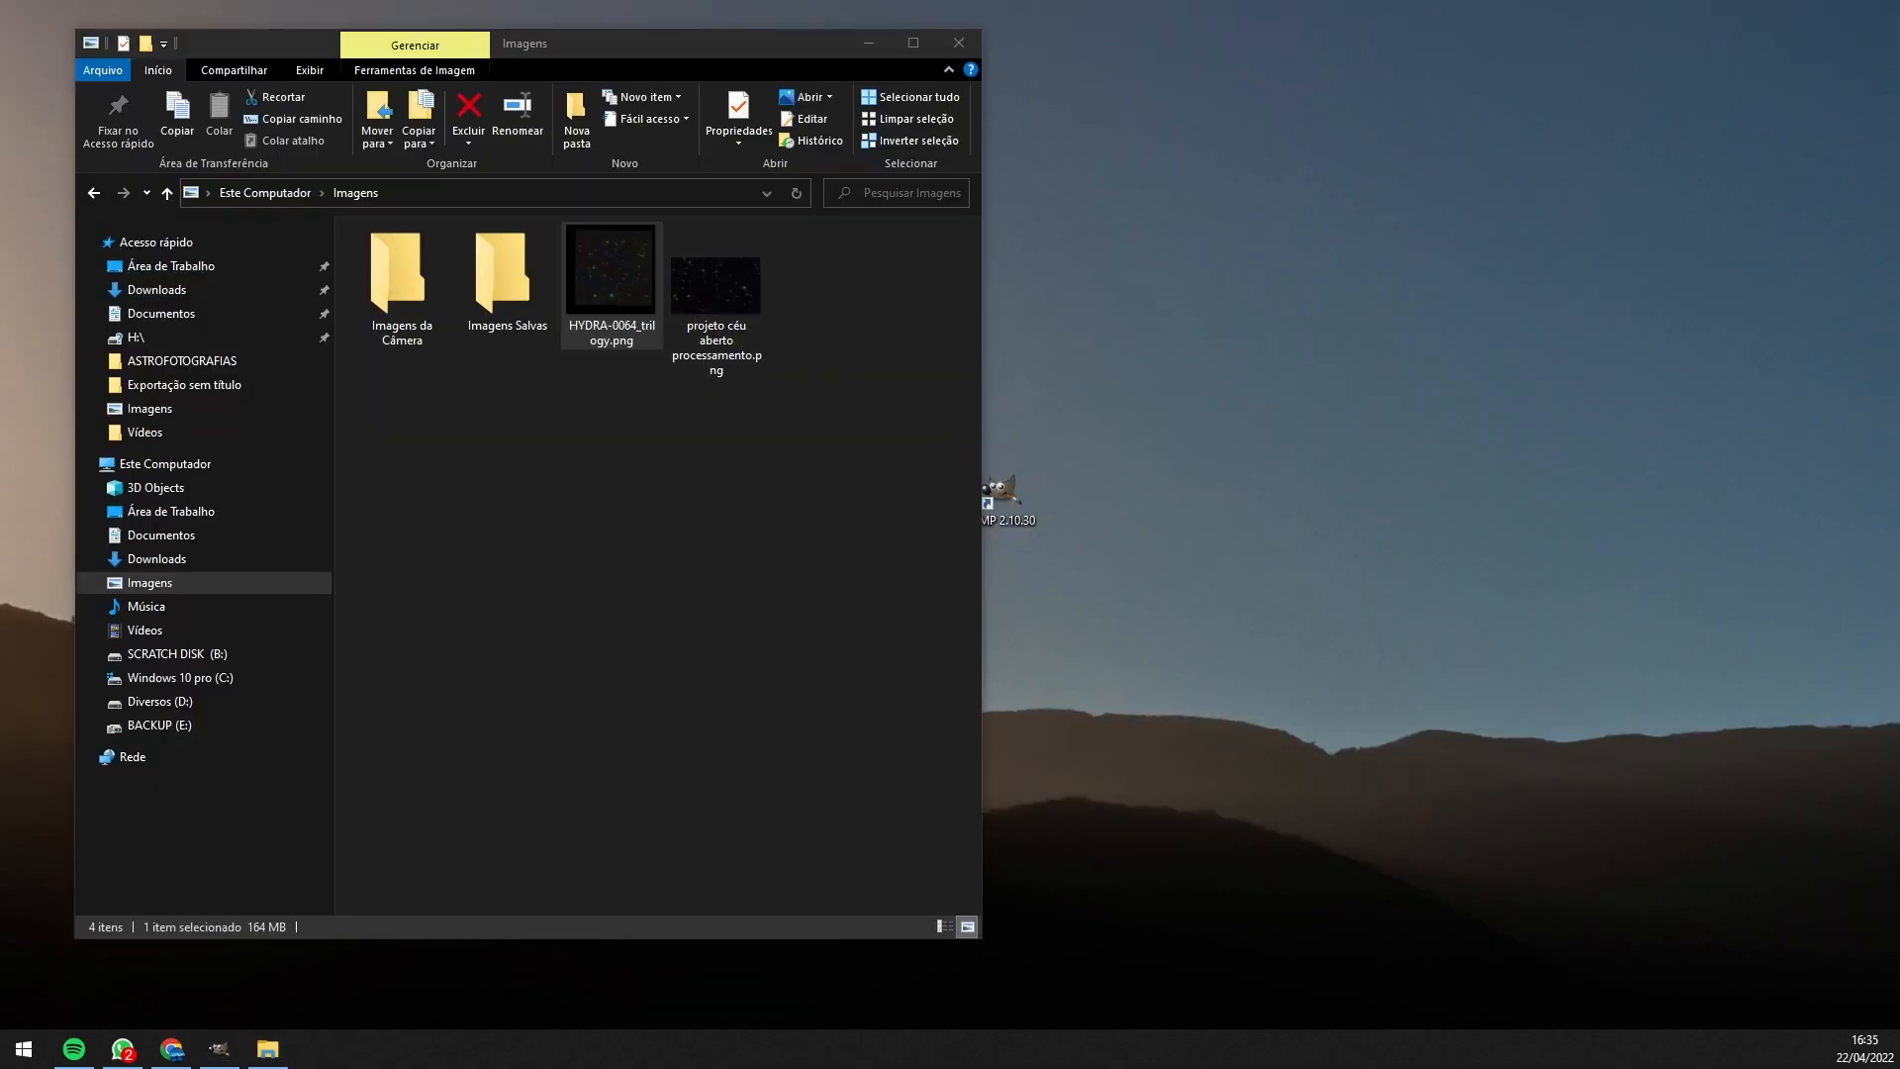
left_click_drag(1898, 169, 875, 14)
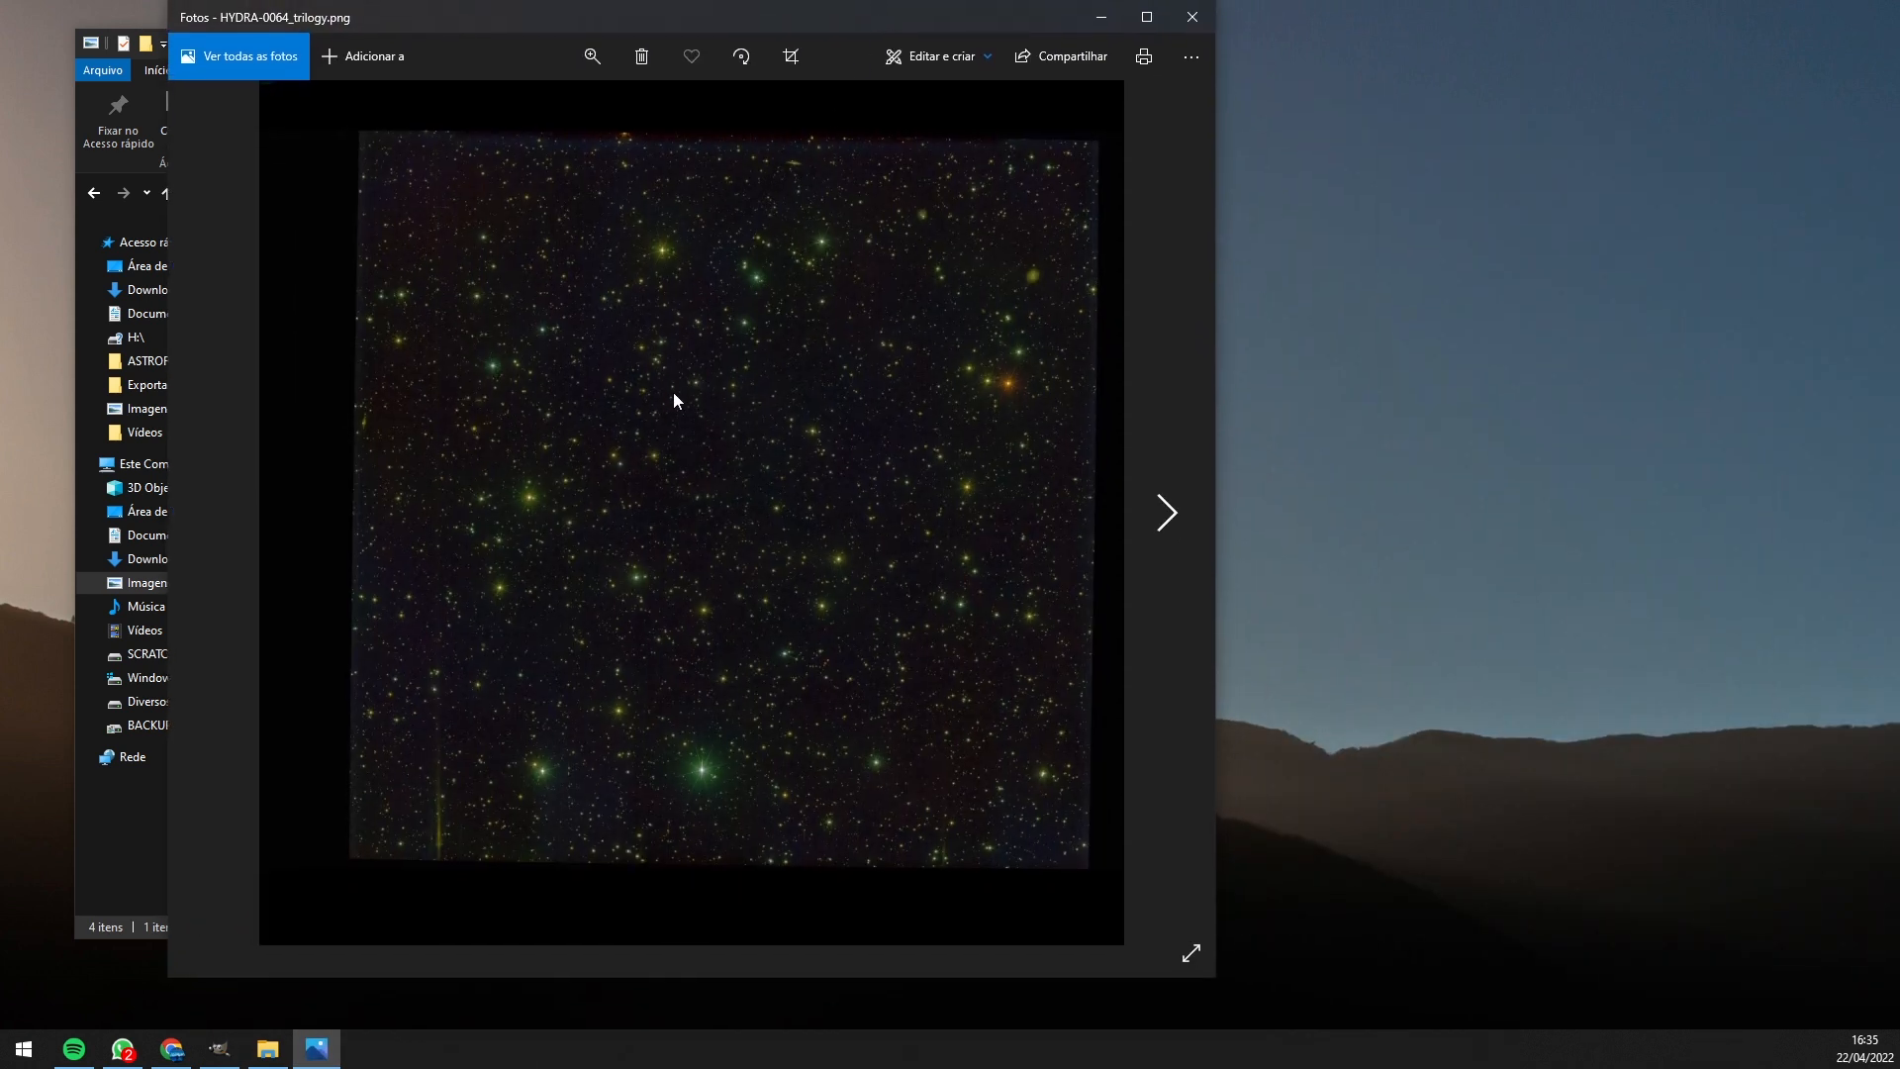
left_click(1166, 513)
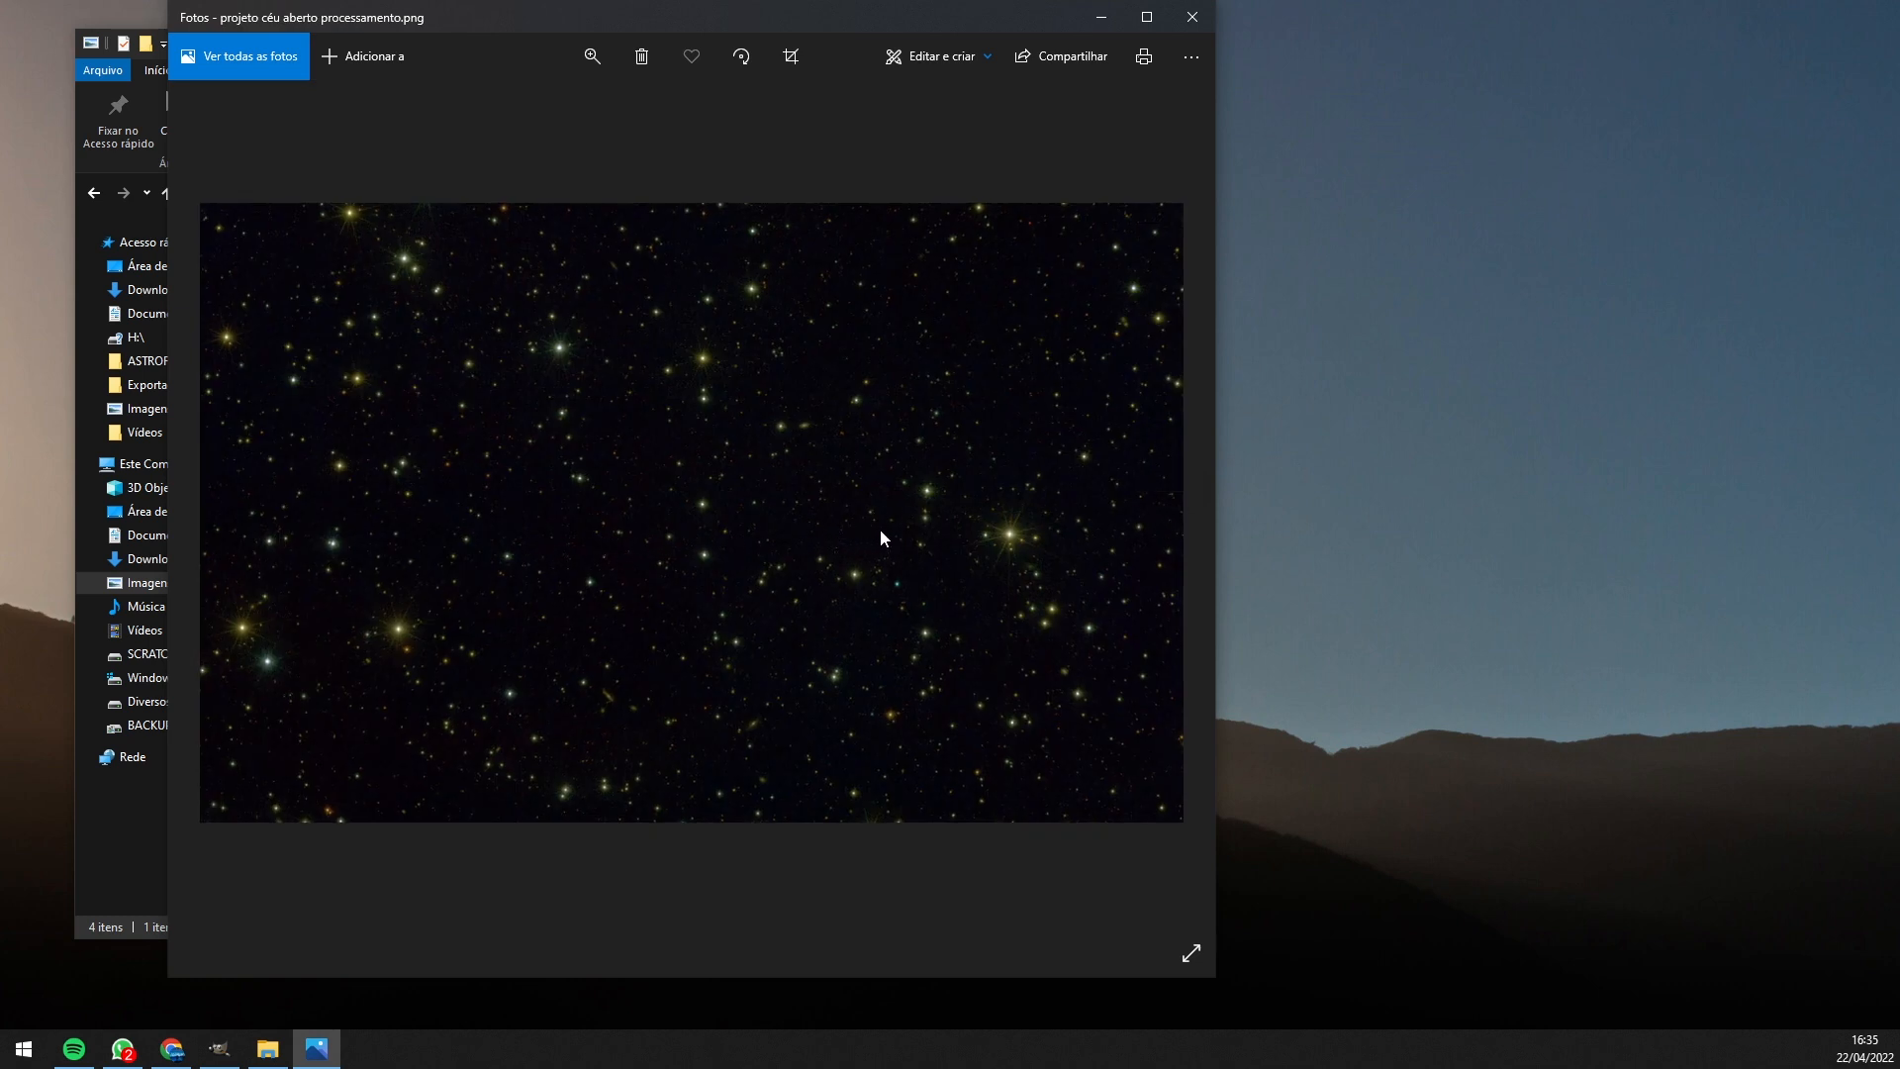
left_click(1191, 16)
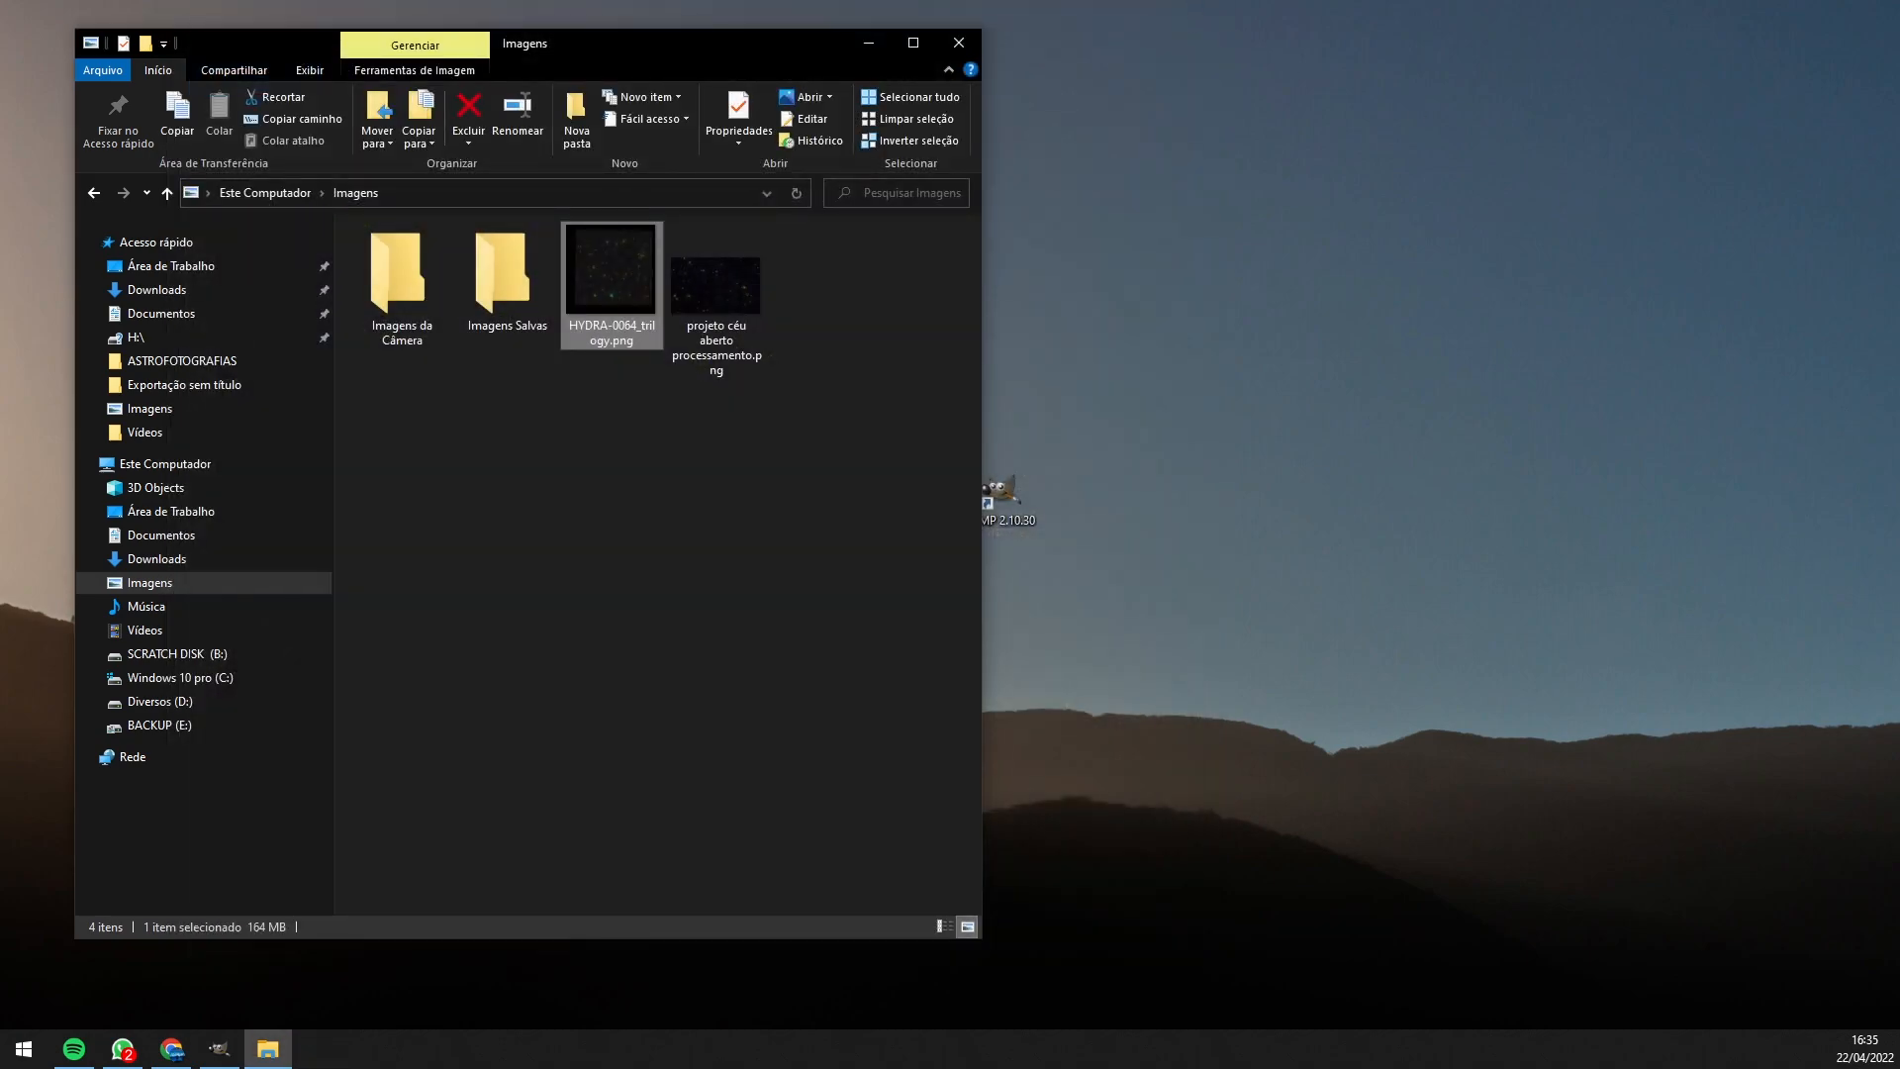
- In Chrome, search Google for 'astrometry net'
key("alt+Tab")
left_click(788, 358)
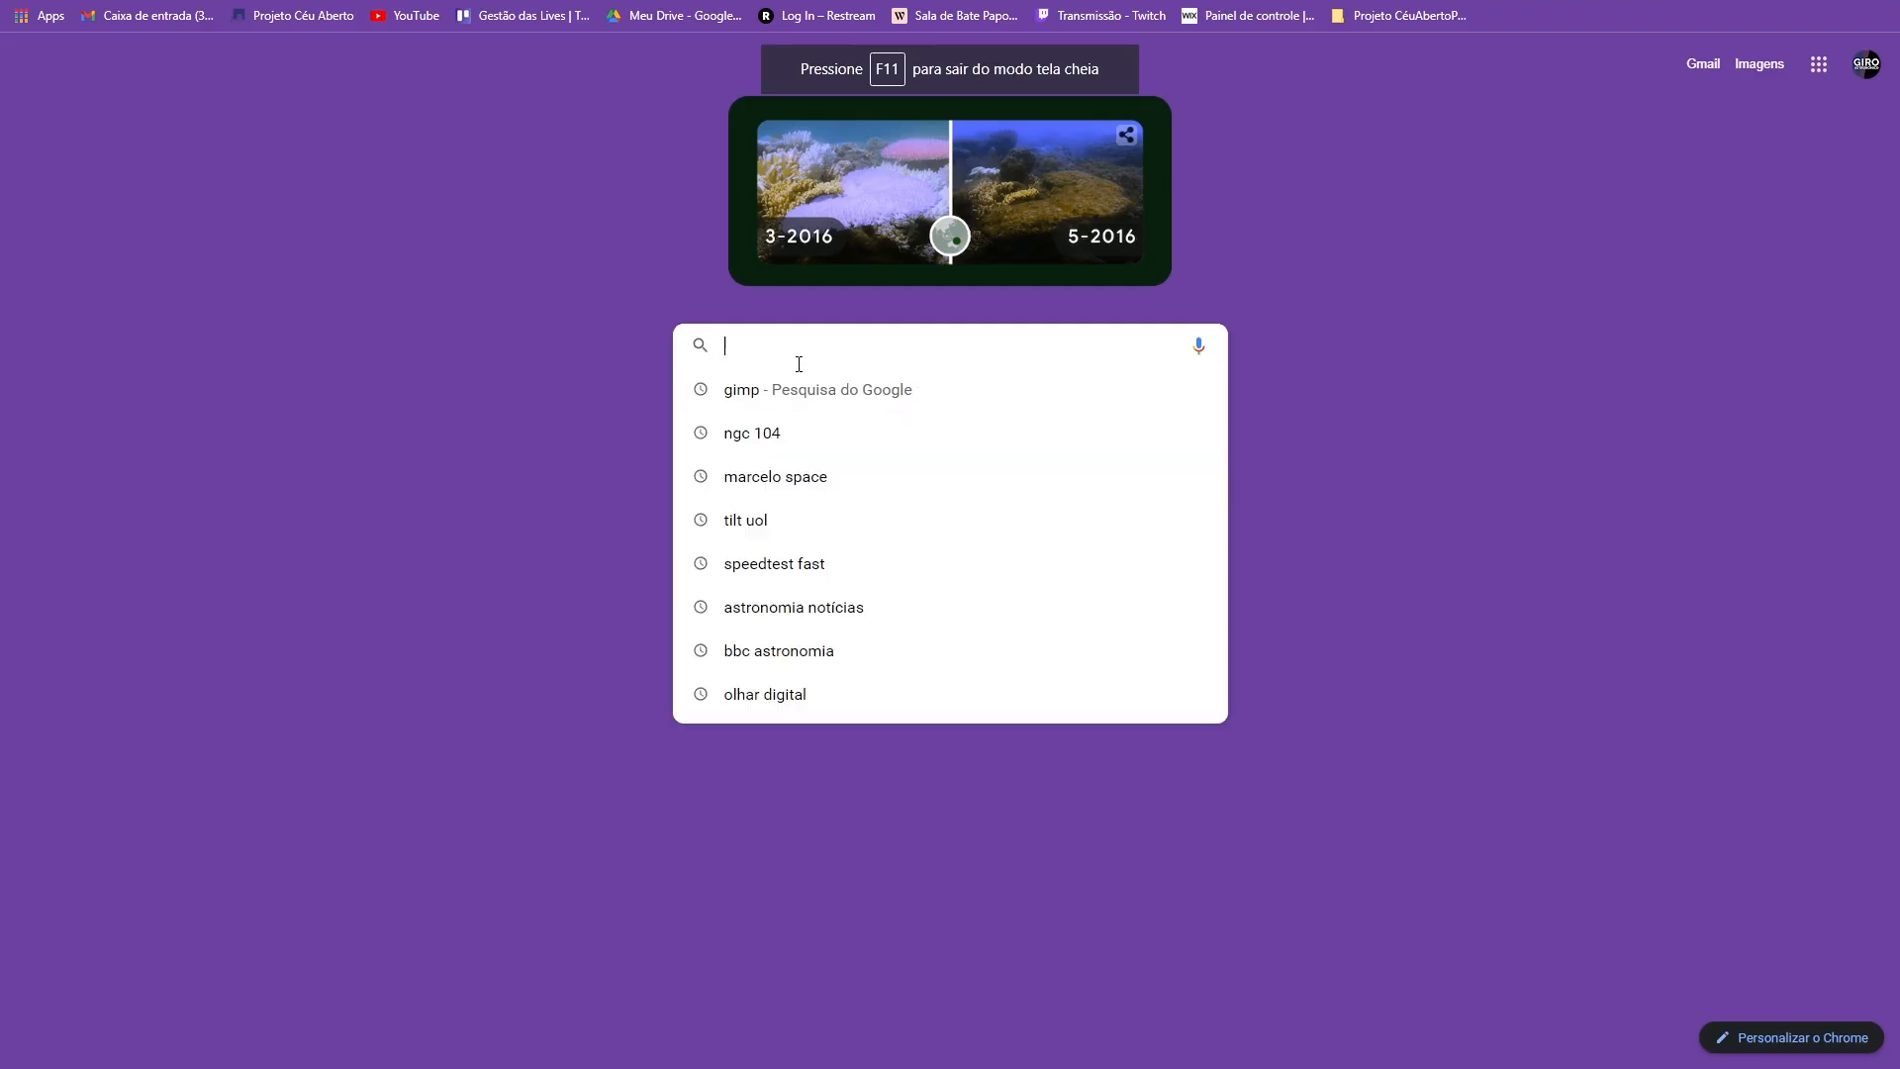
type("astro")
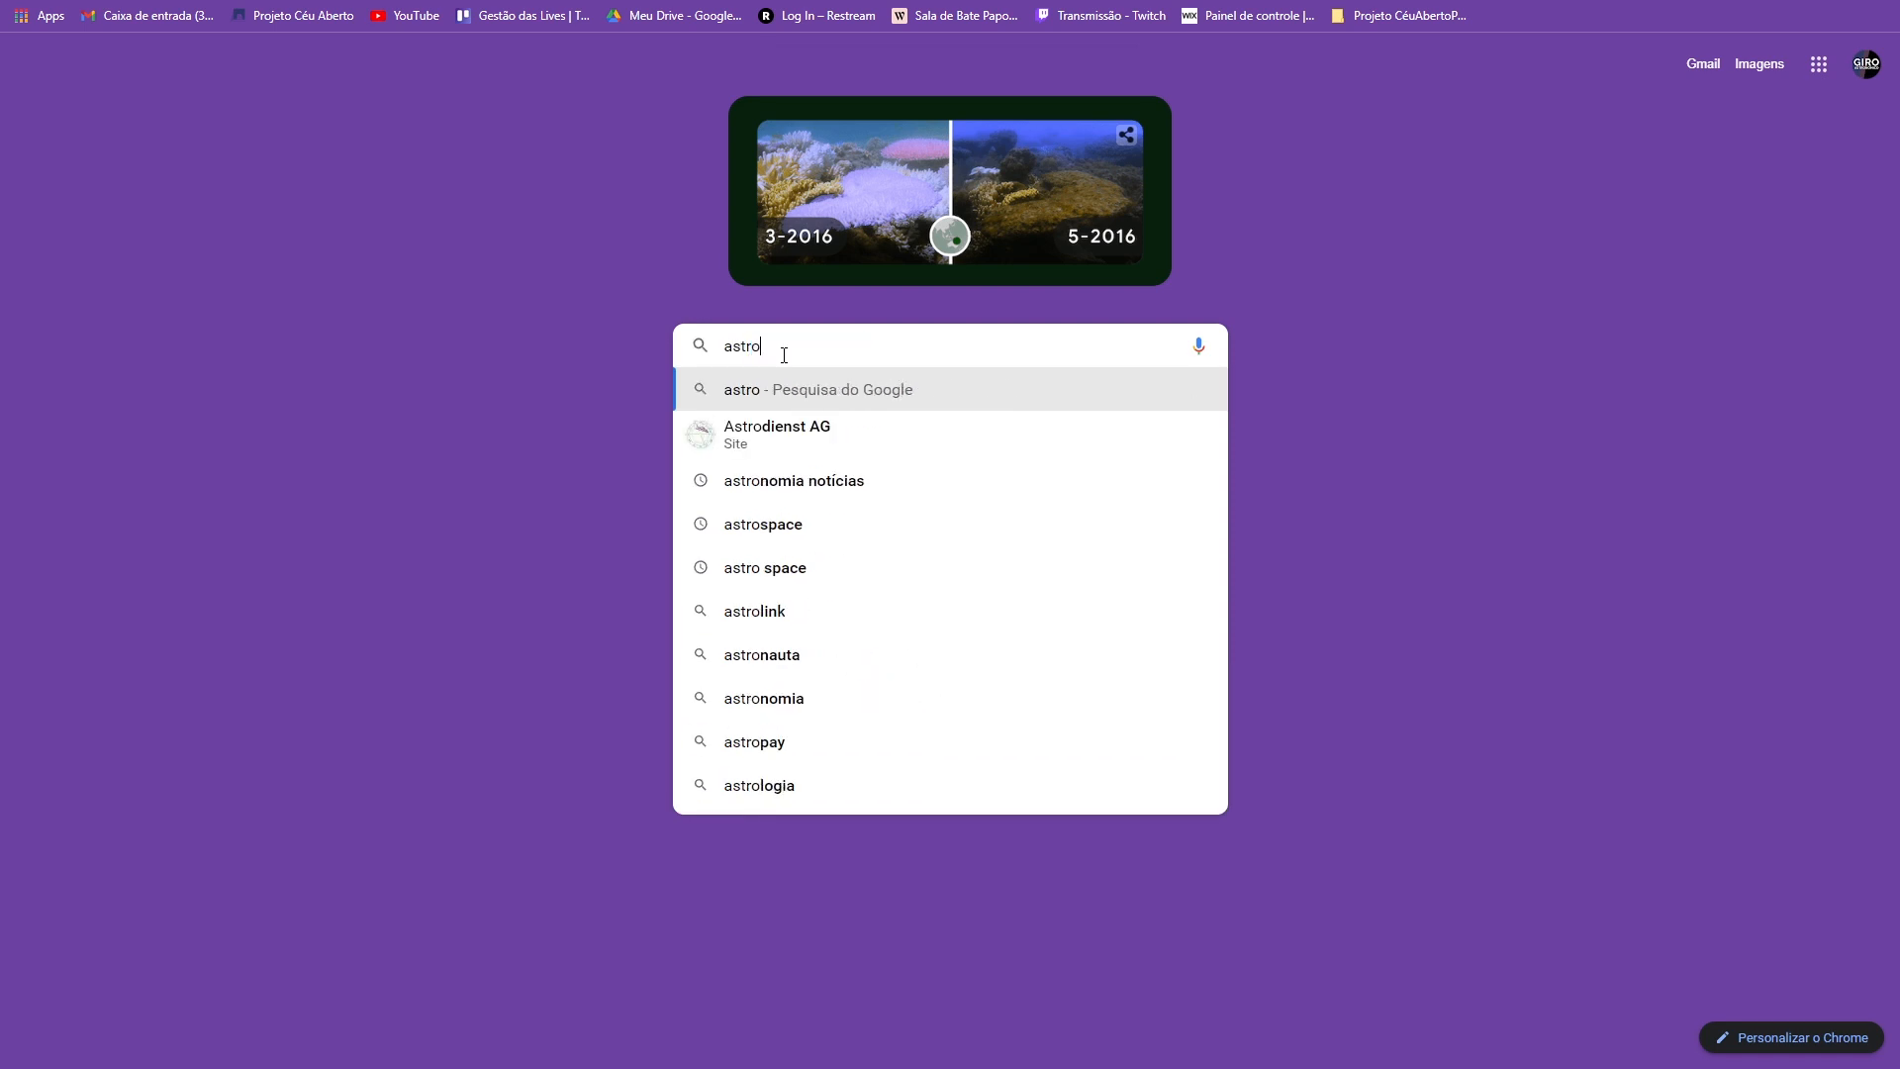
type("metry net")
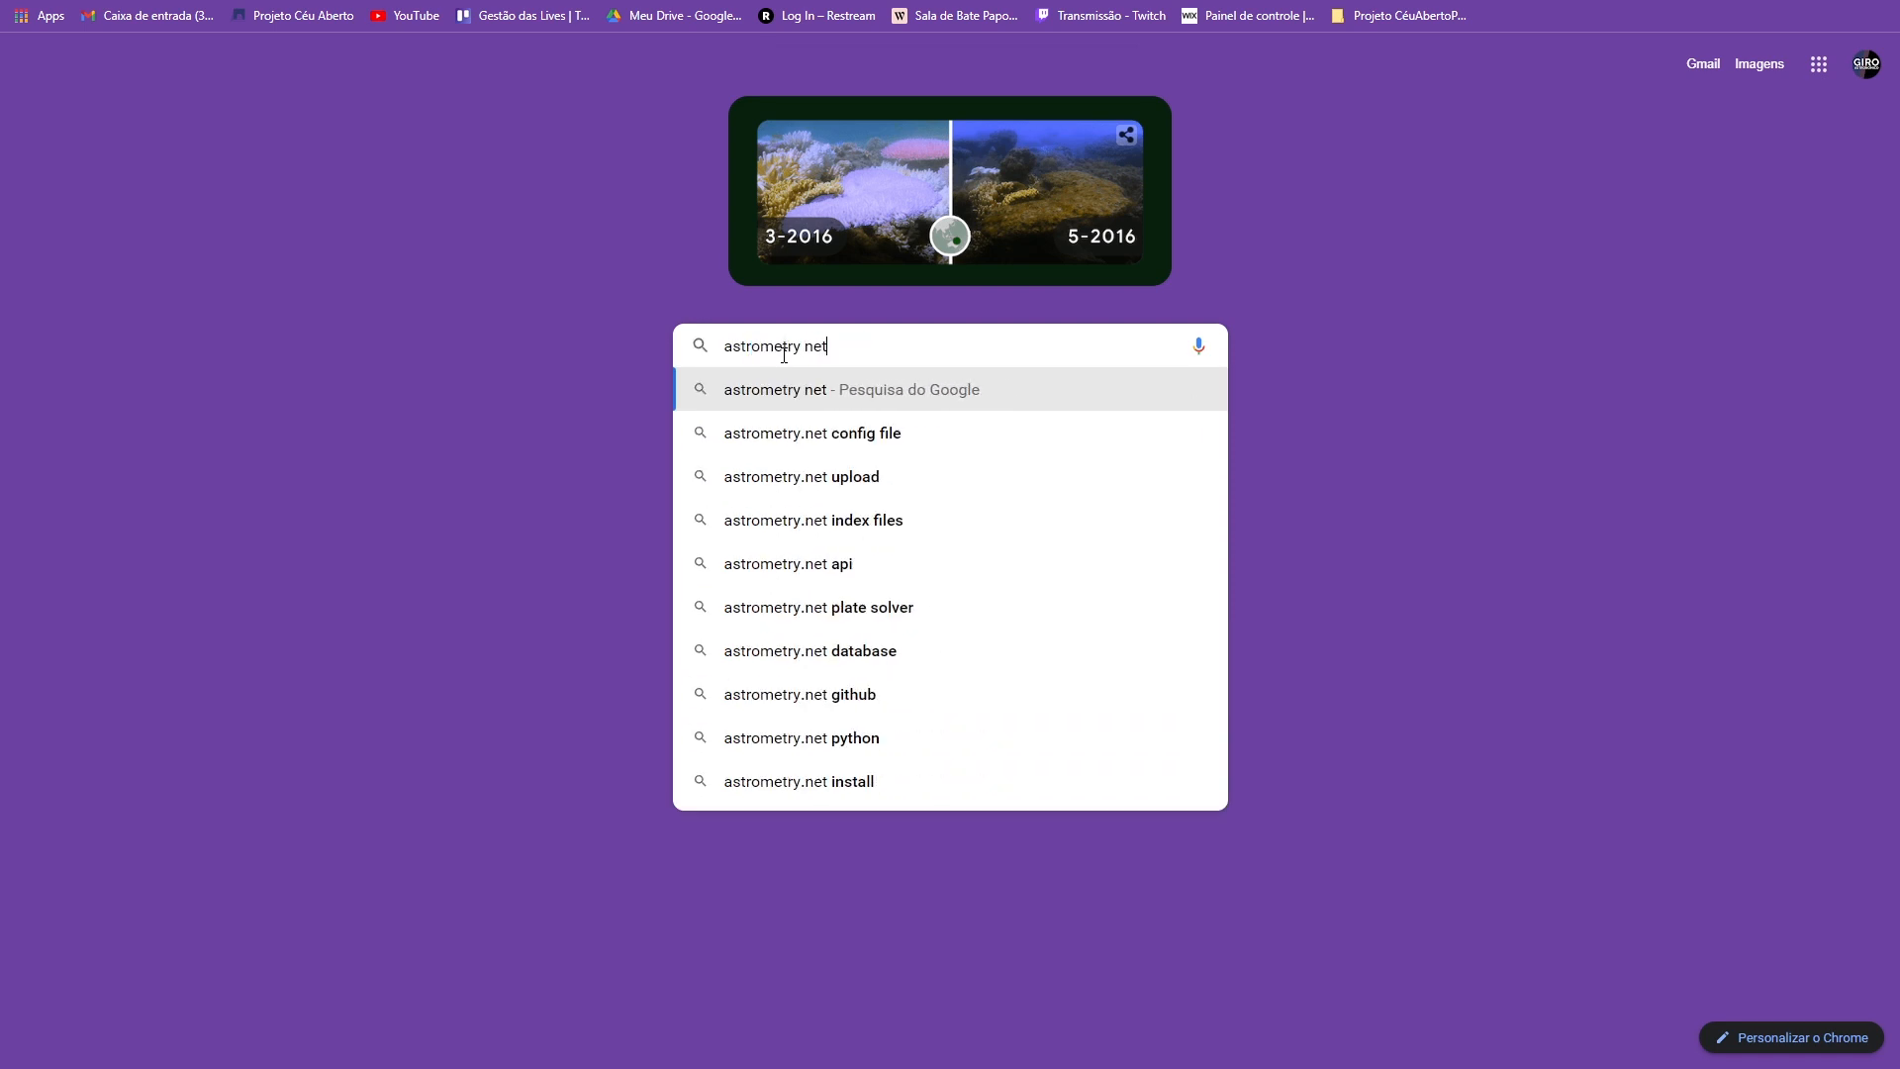
key("Return")
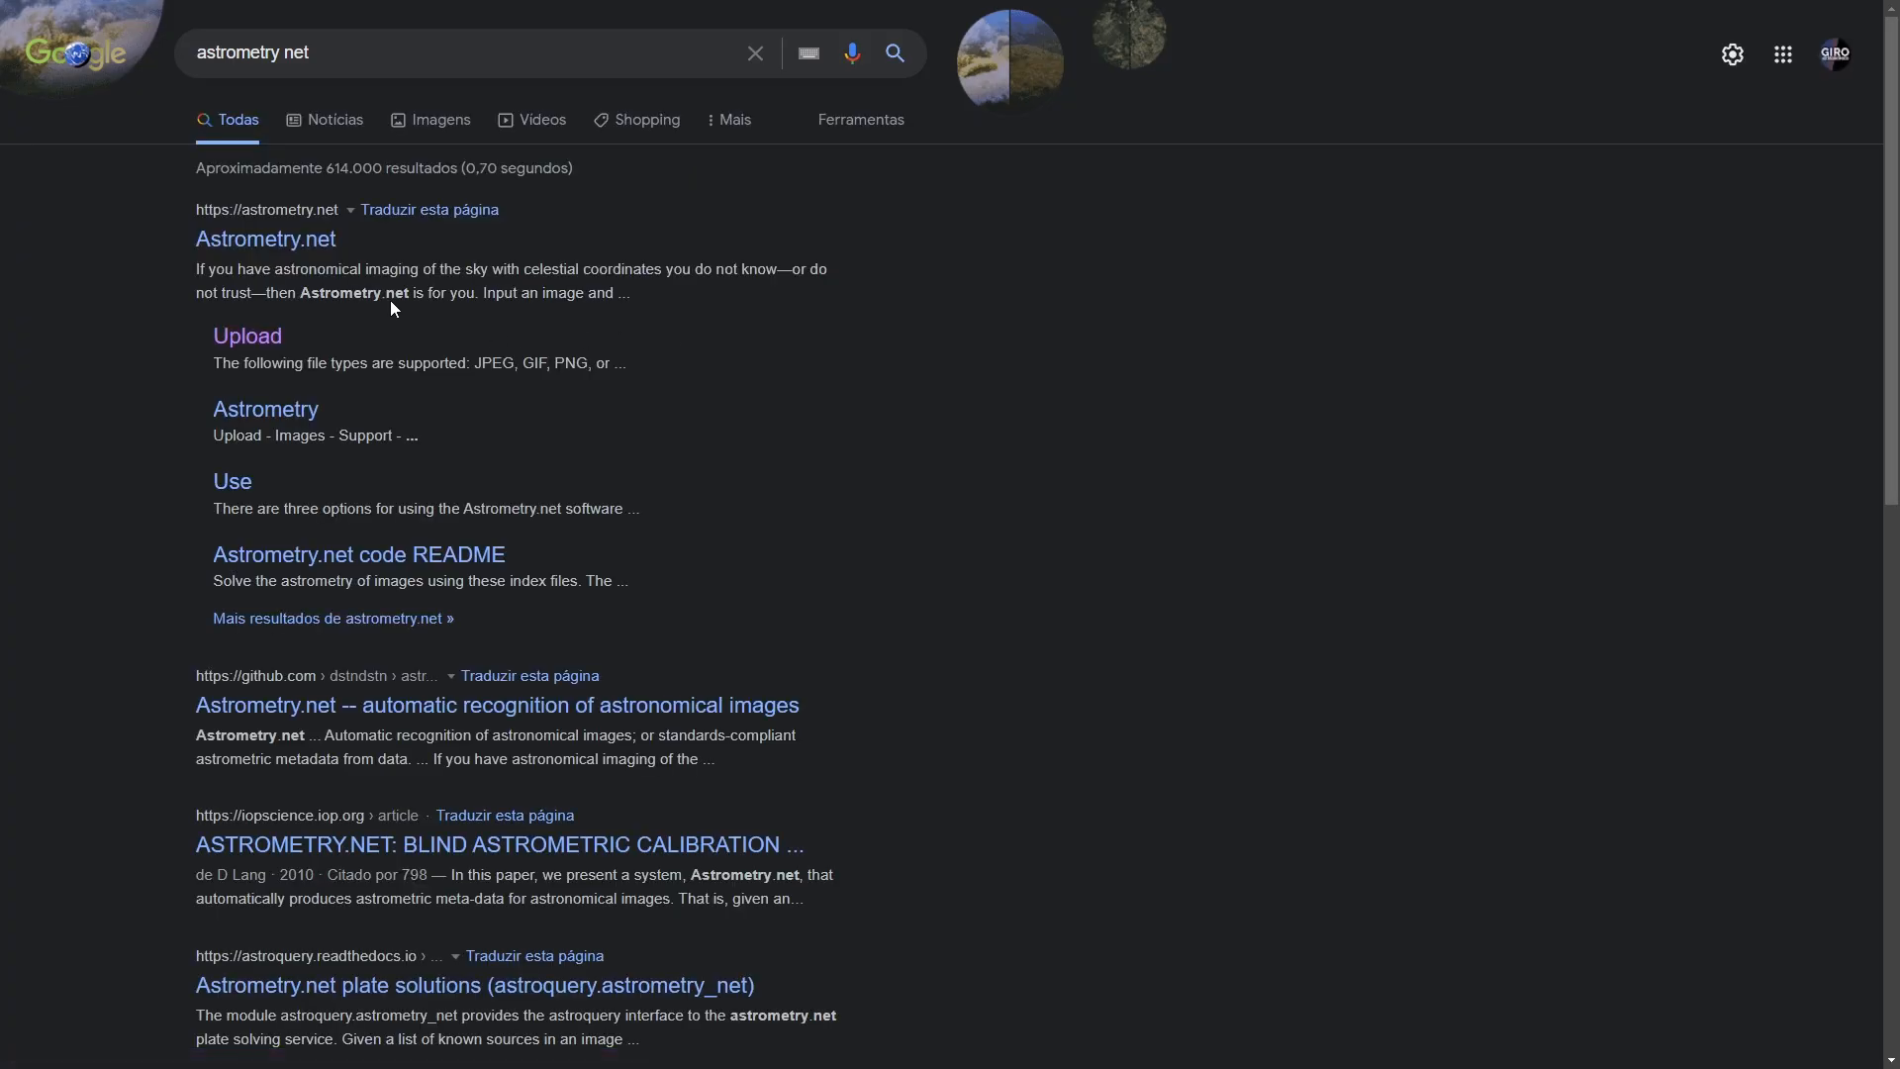
- Upload projeto céu aberto processamento.png on Astrometry.net's upload page for plate solving
left_click(243, 338)
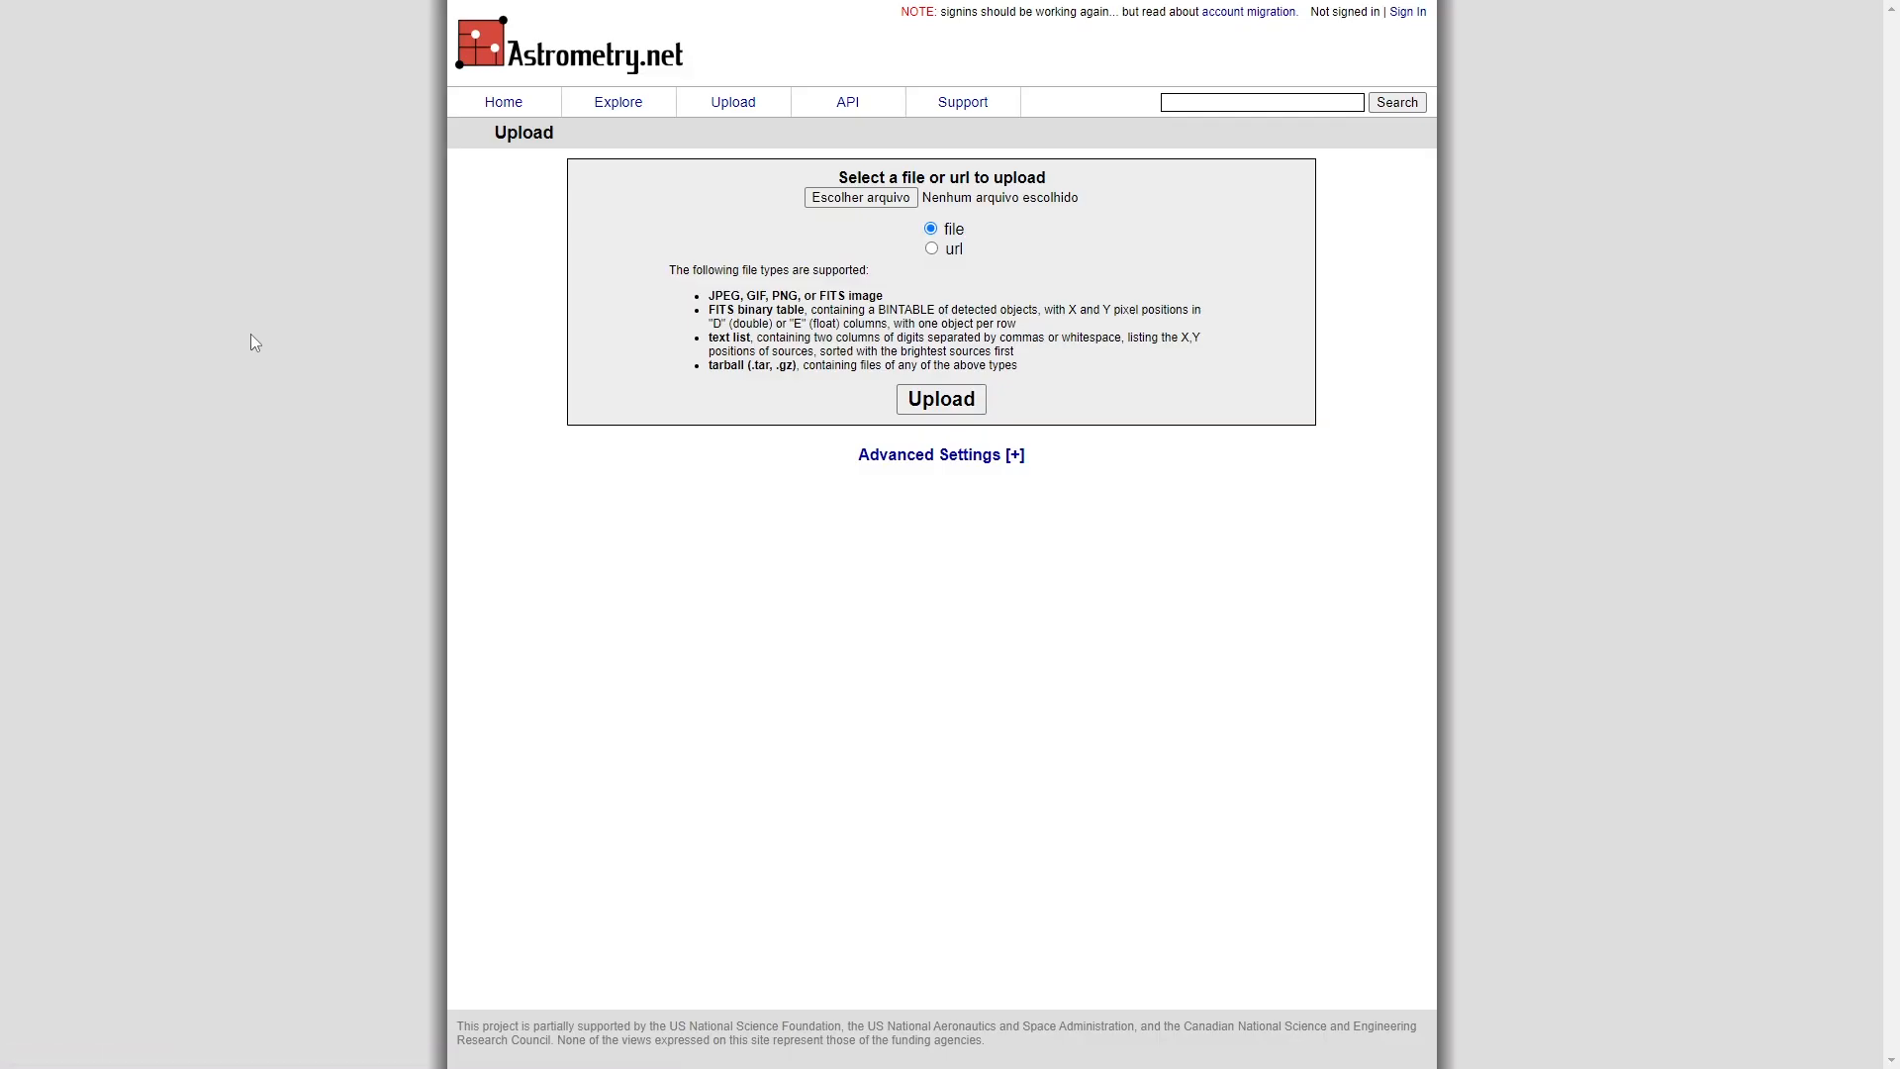
left_click(826, 198)
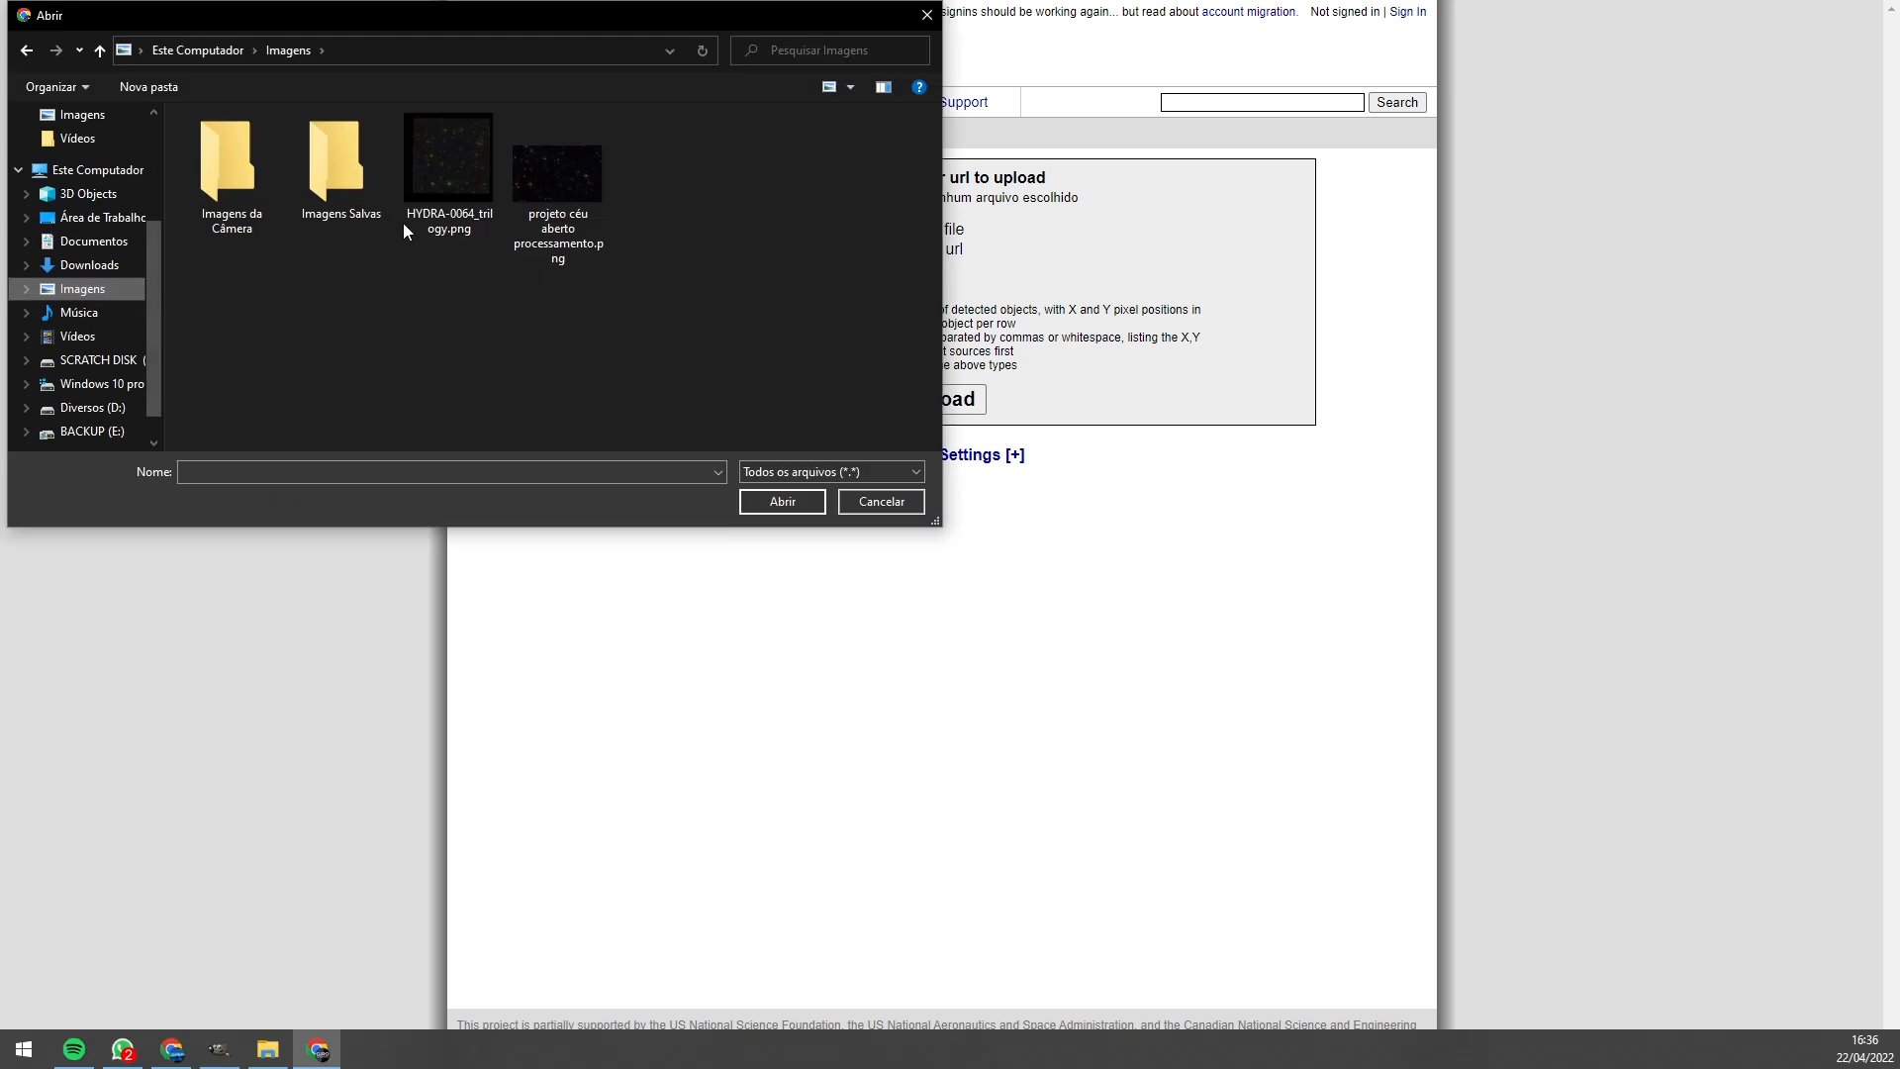
double_click(541, 173)
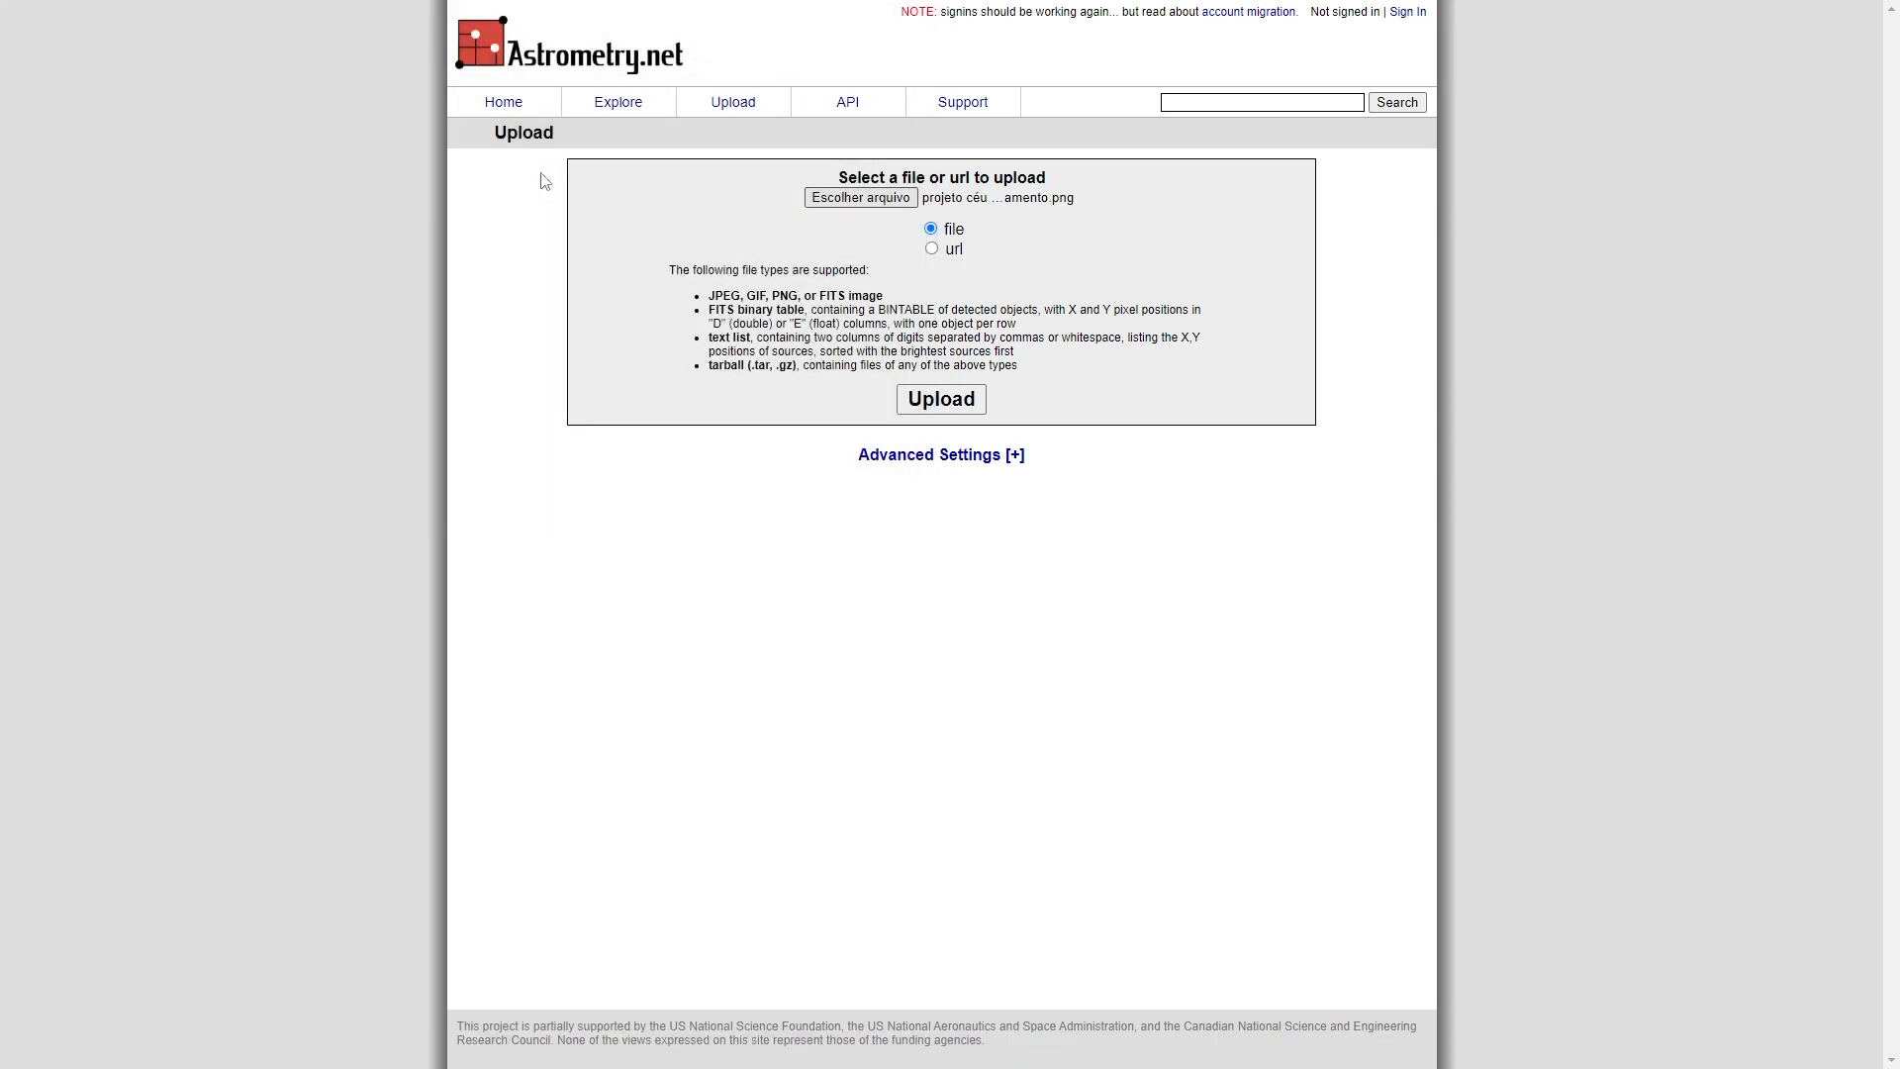
left_click(953, 400)
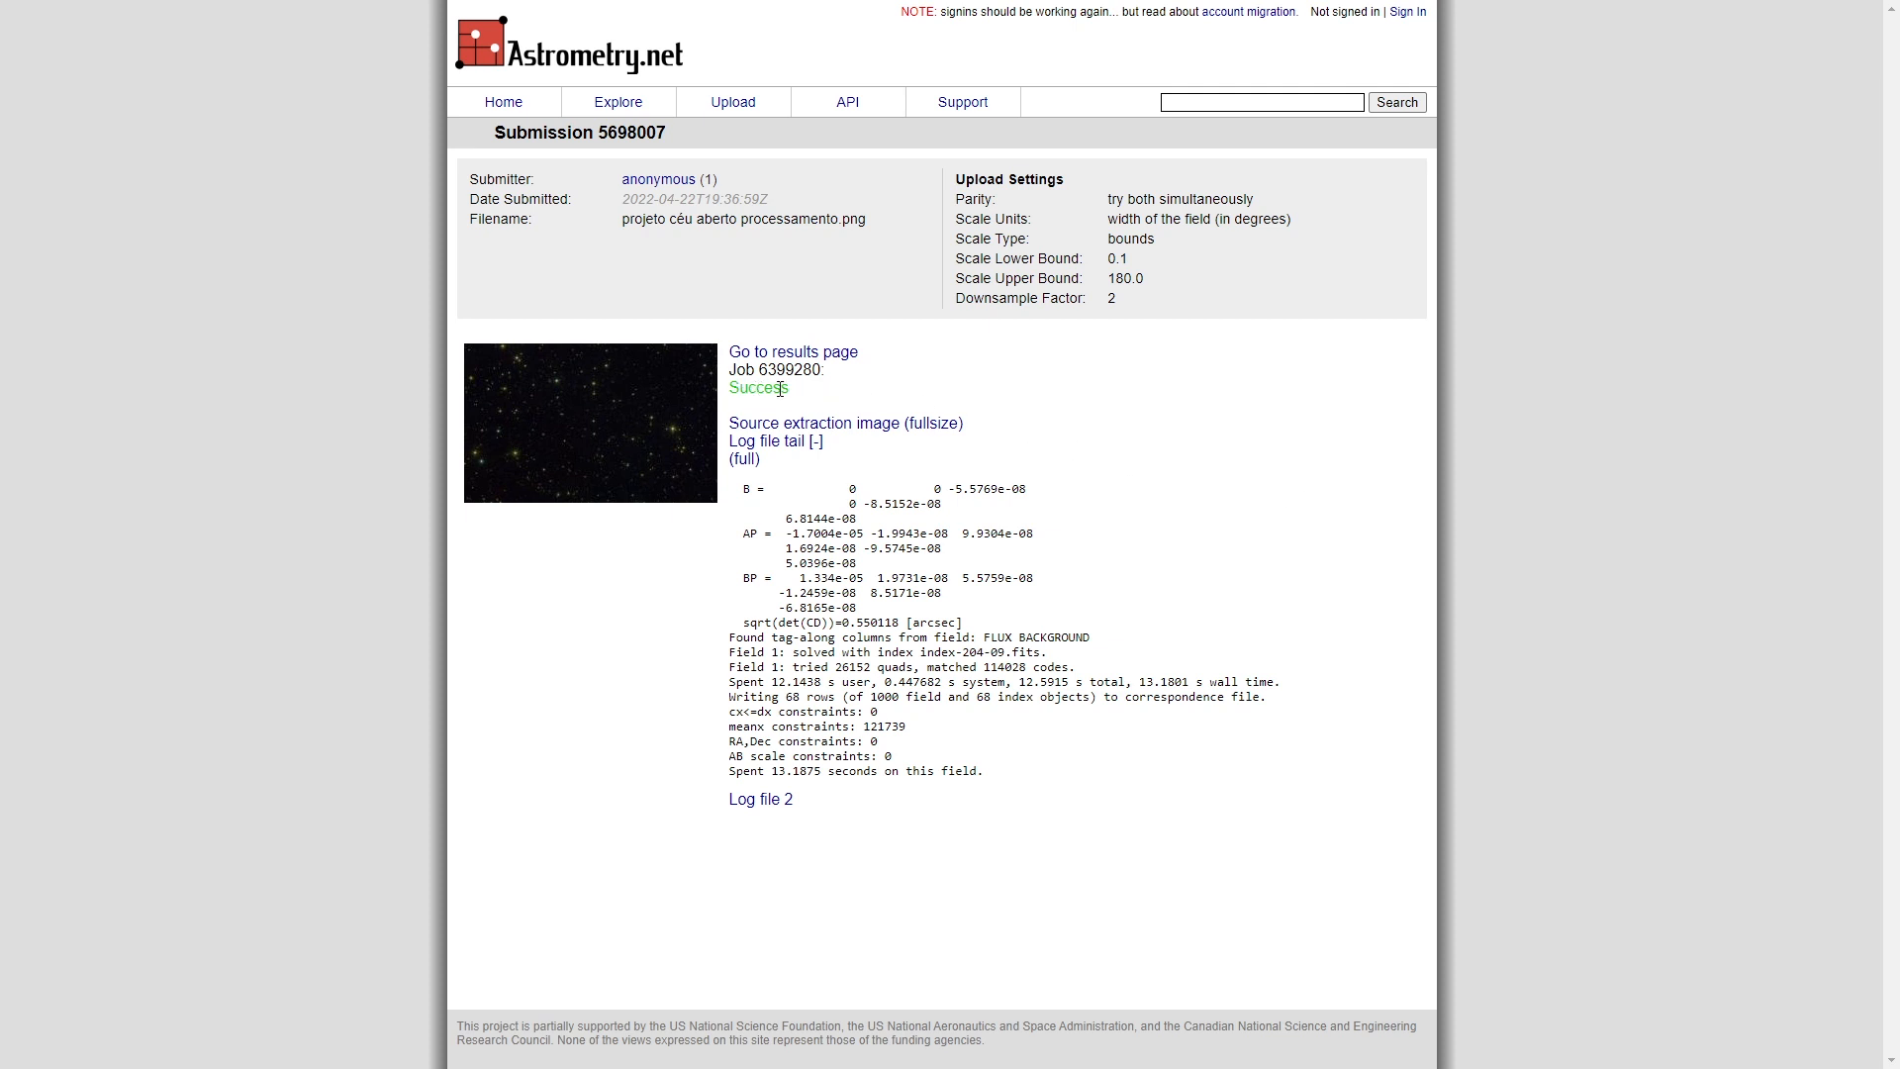
- Open the solved image's results page and explore its field in WorldWide Telescope
double_click(800, 353)
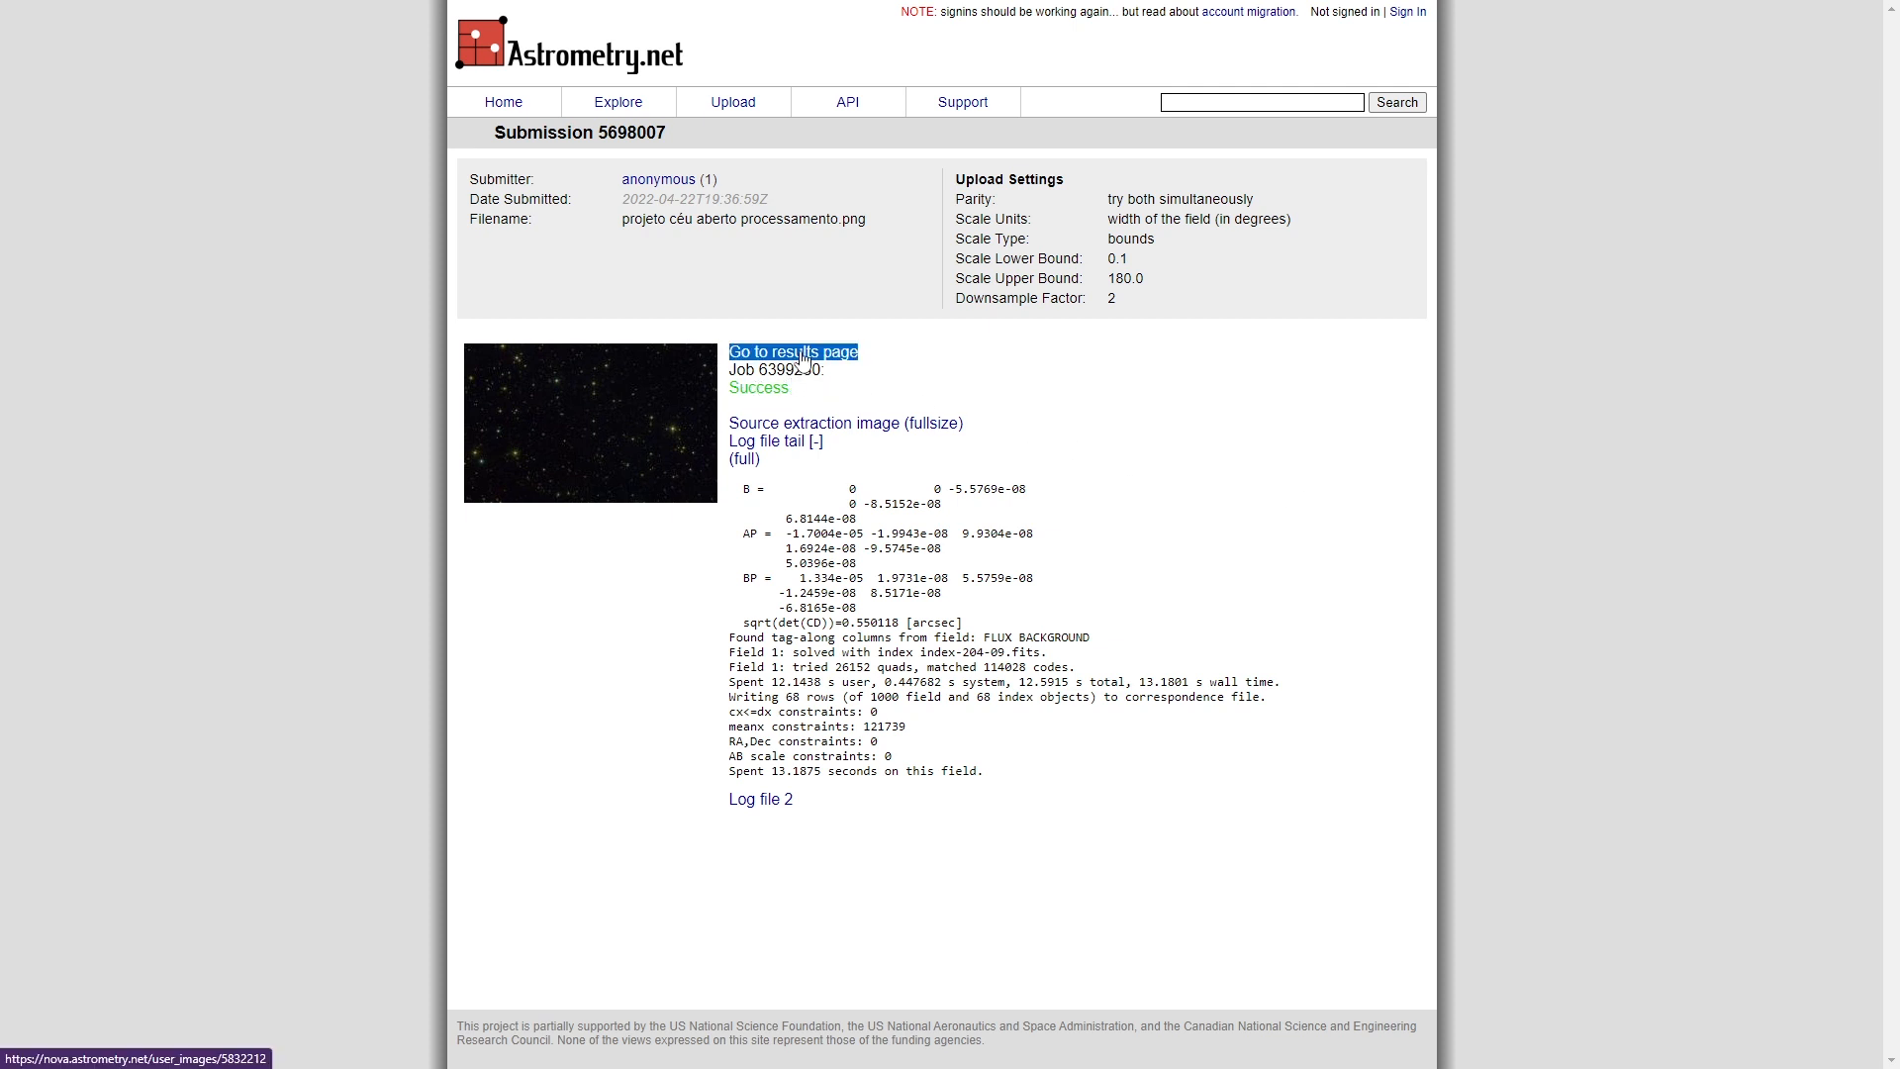
left_click(801, 354)
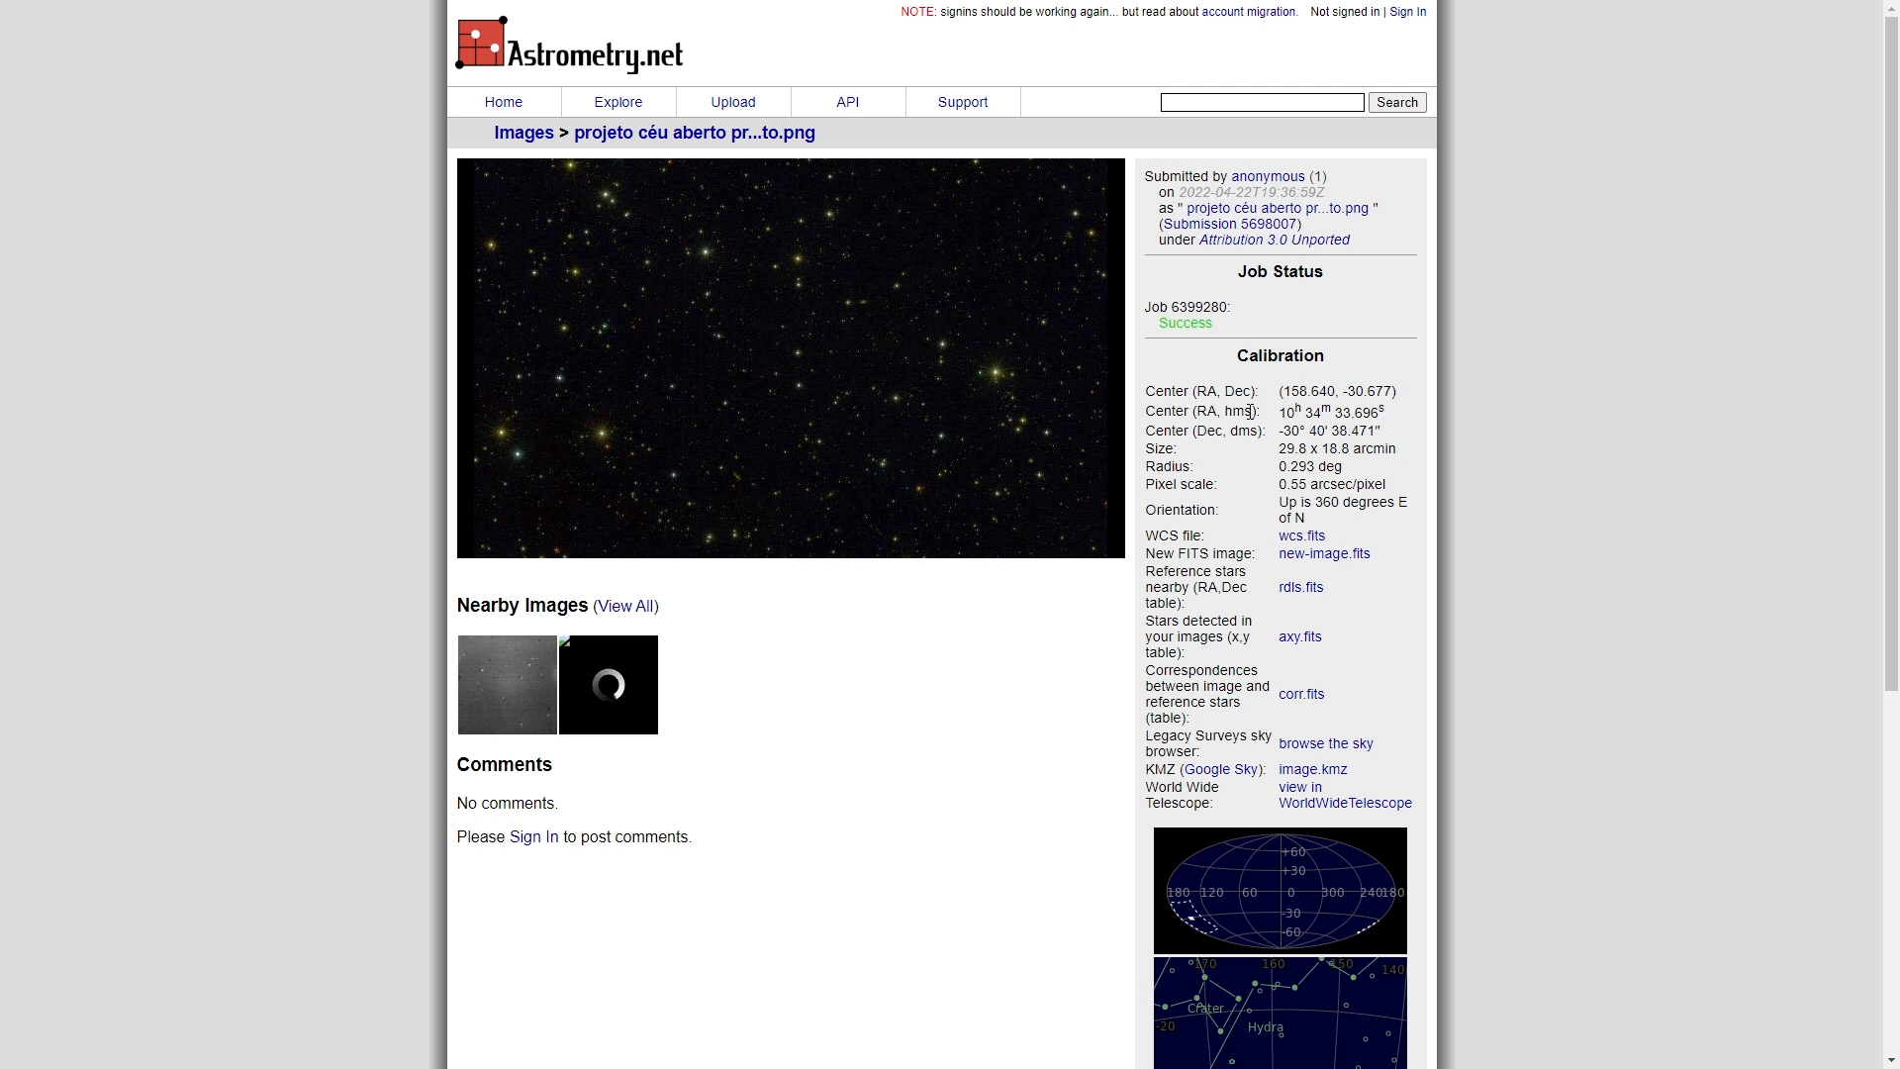
triple_click(1336, 812)
left_click(1337, 812)
triple_click(1336, 813)
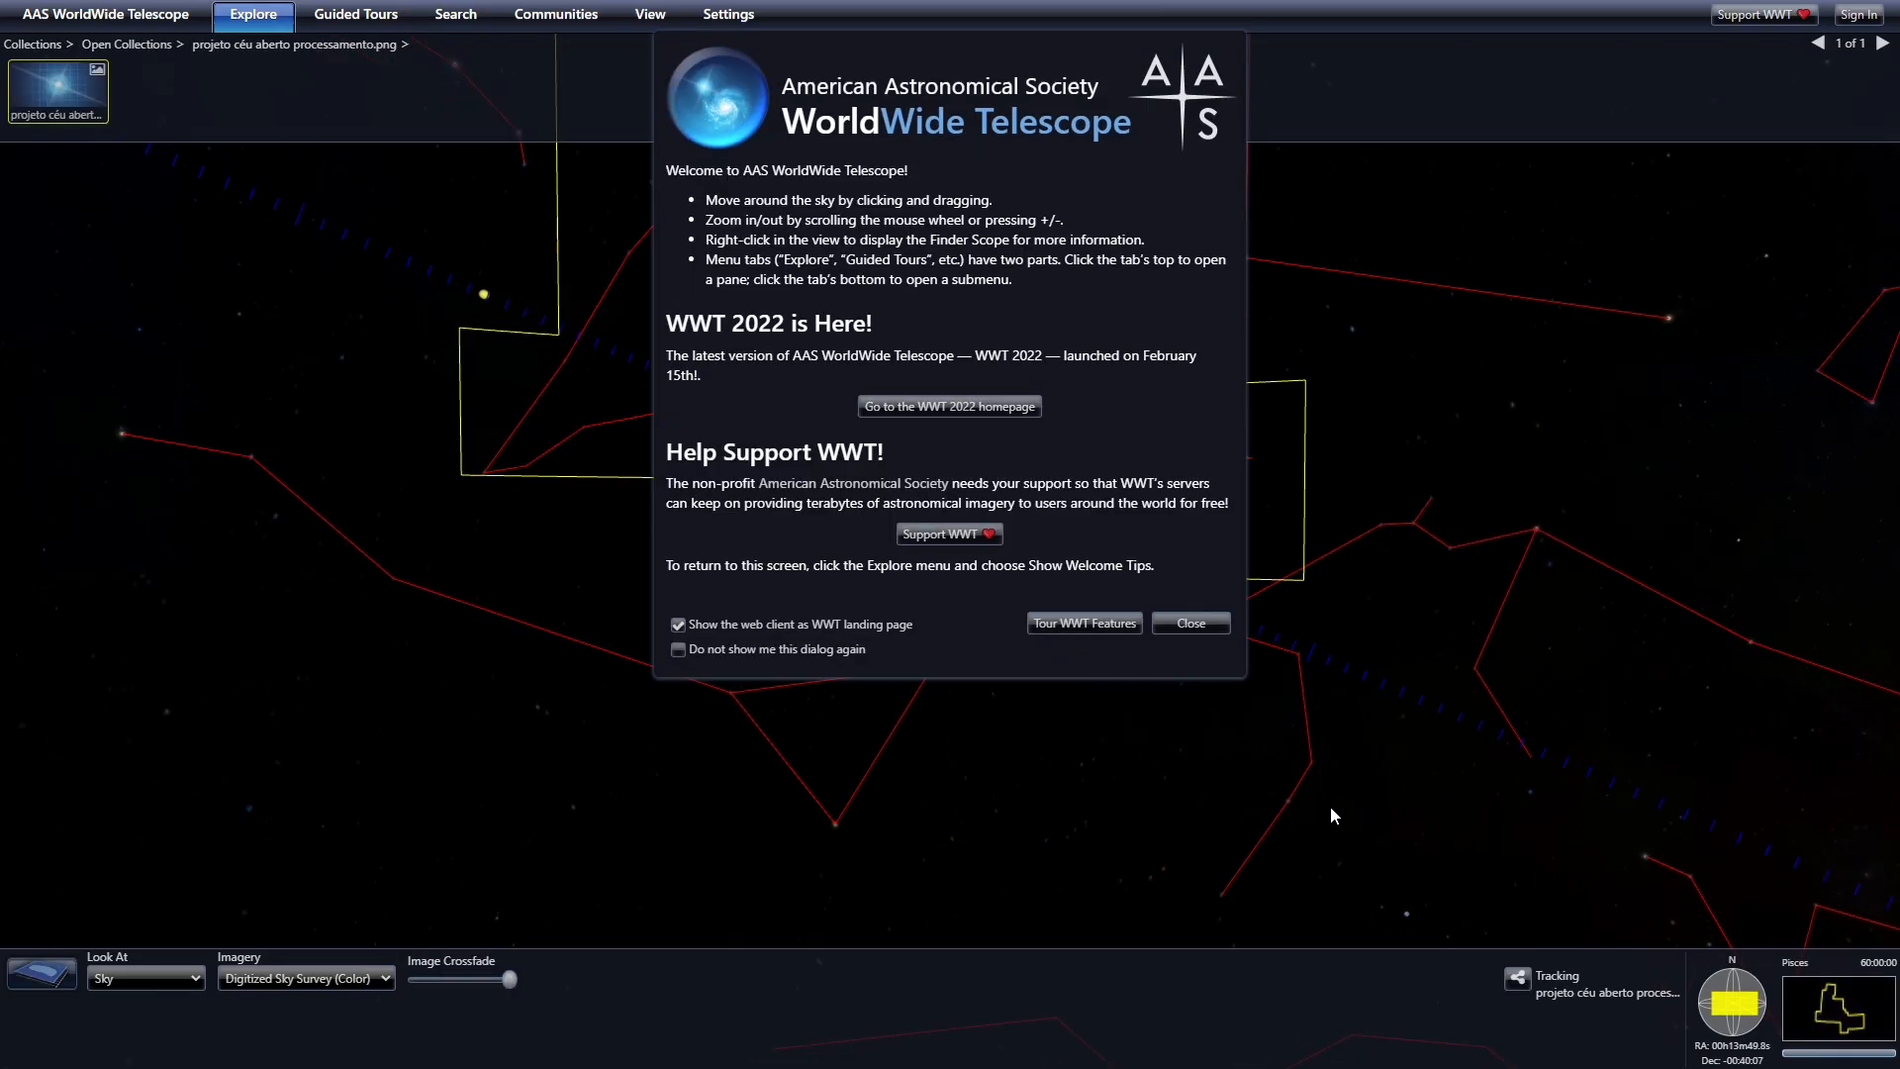
left_click(1203, 624)
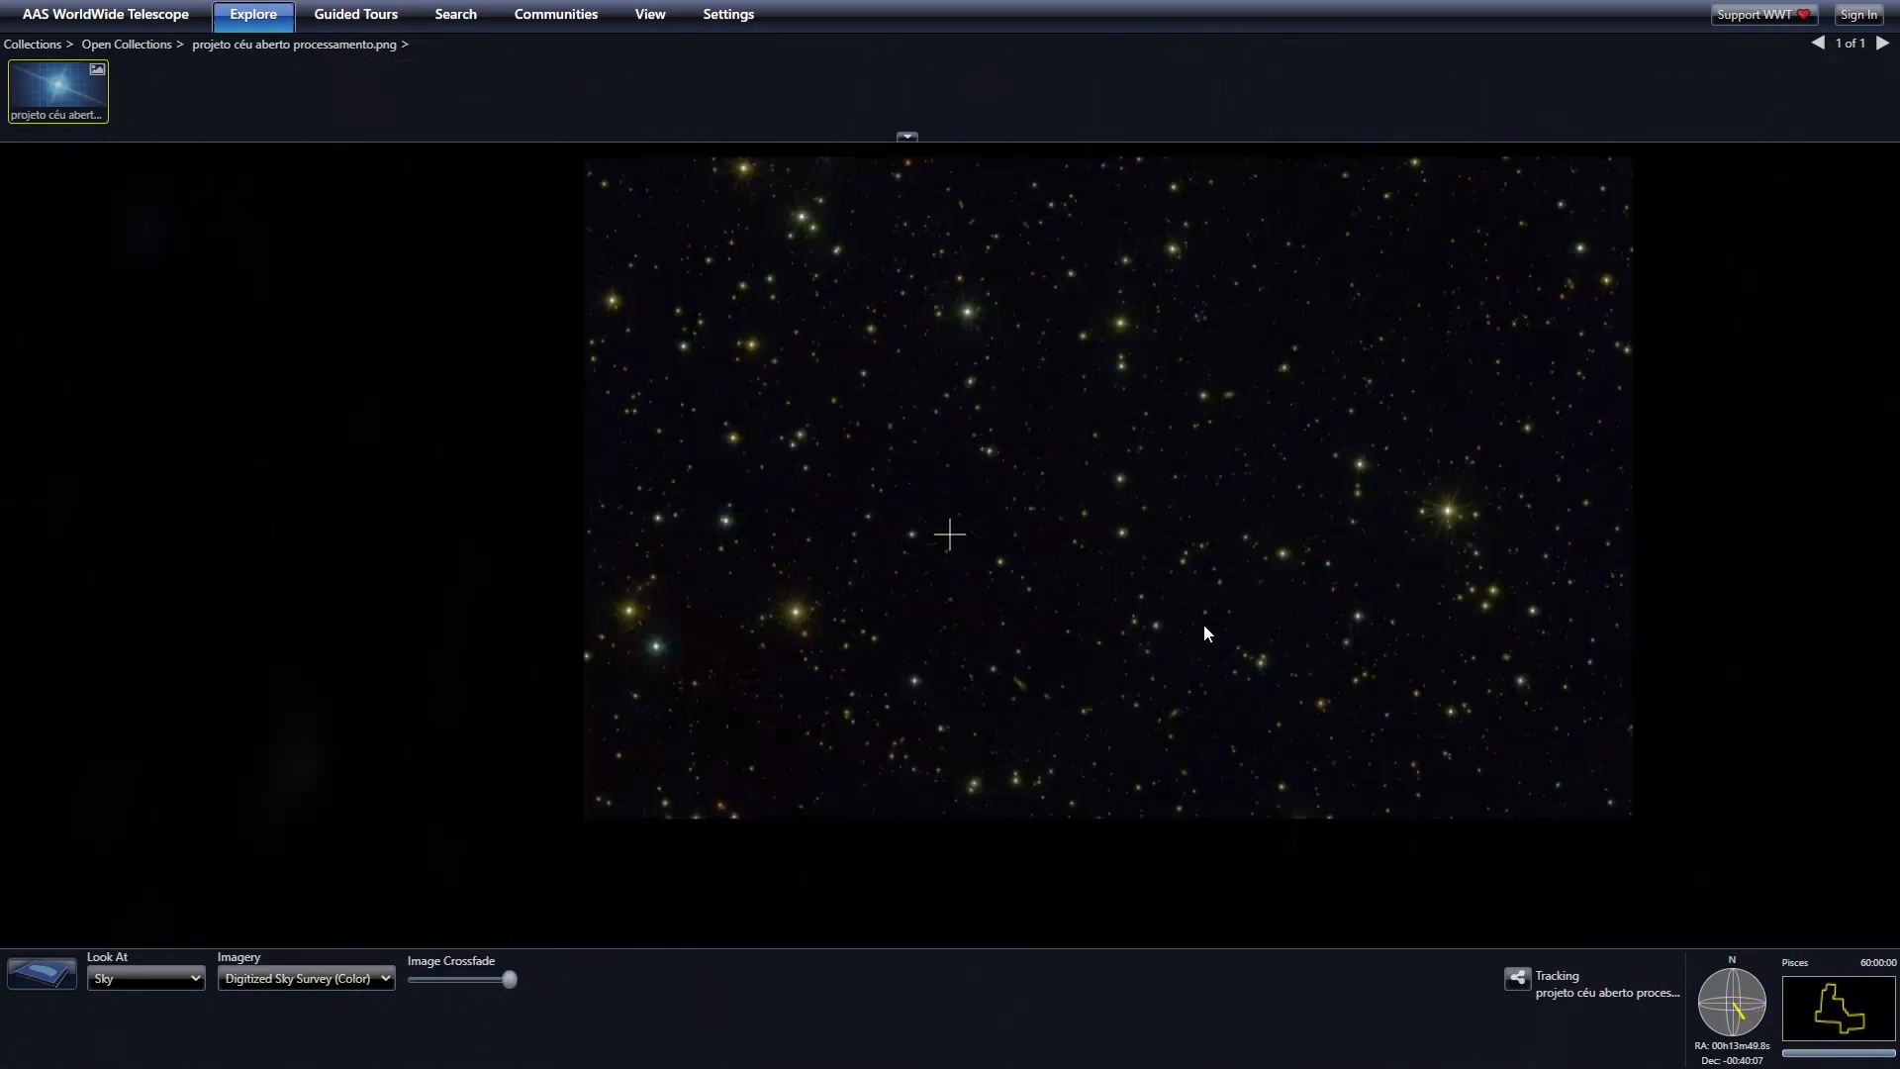
scroll(1143, 619, "down", 10)
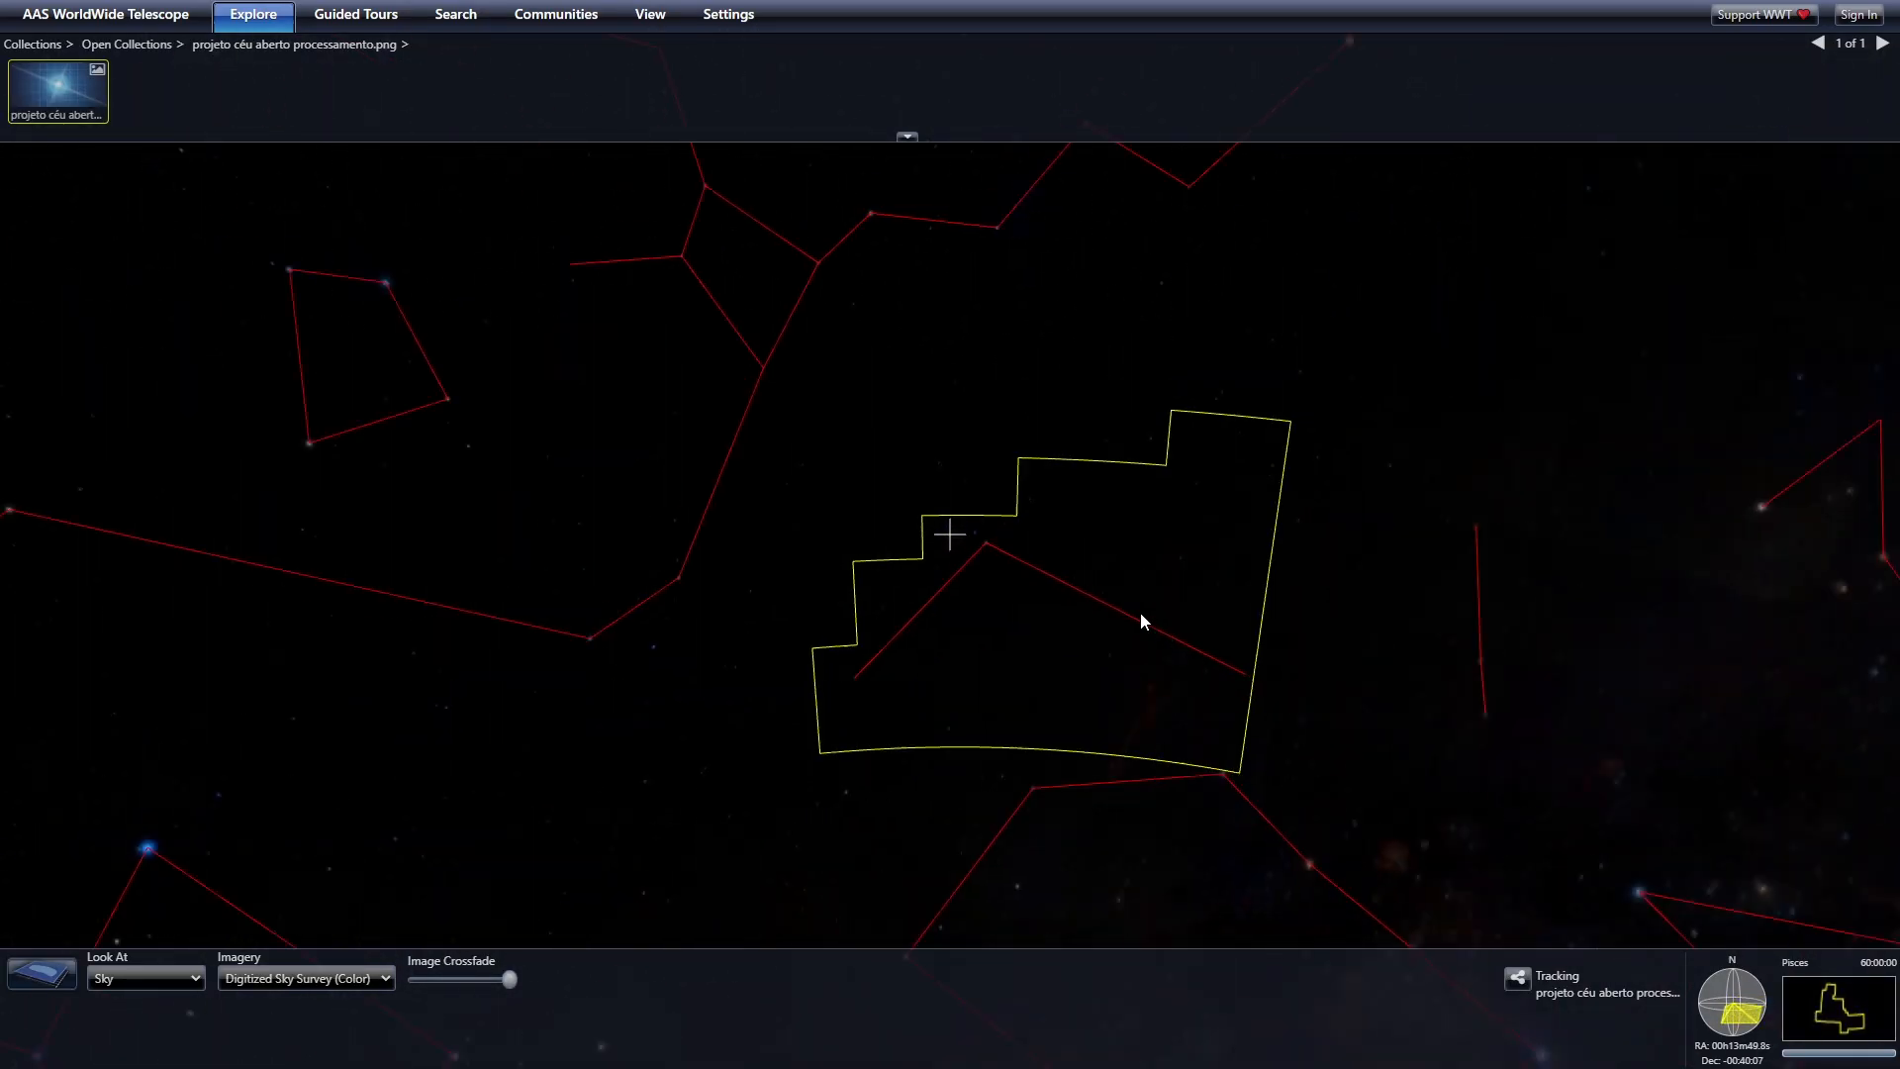
left_click_drag(1308, 821, 843, 532)
scroll(843, 532, "up", 12)
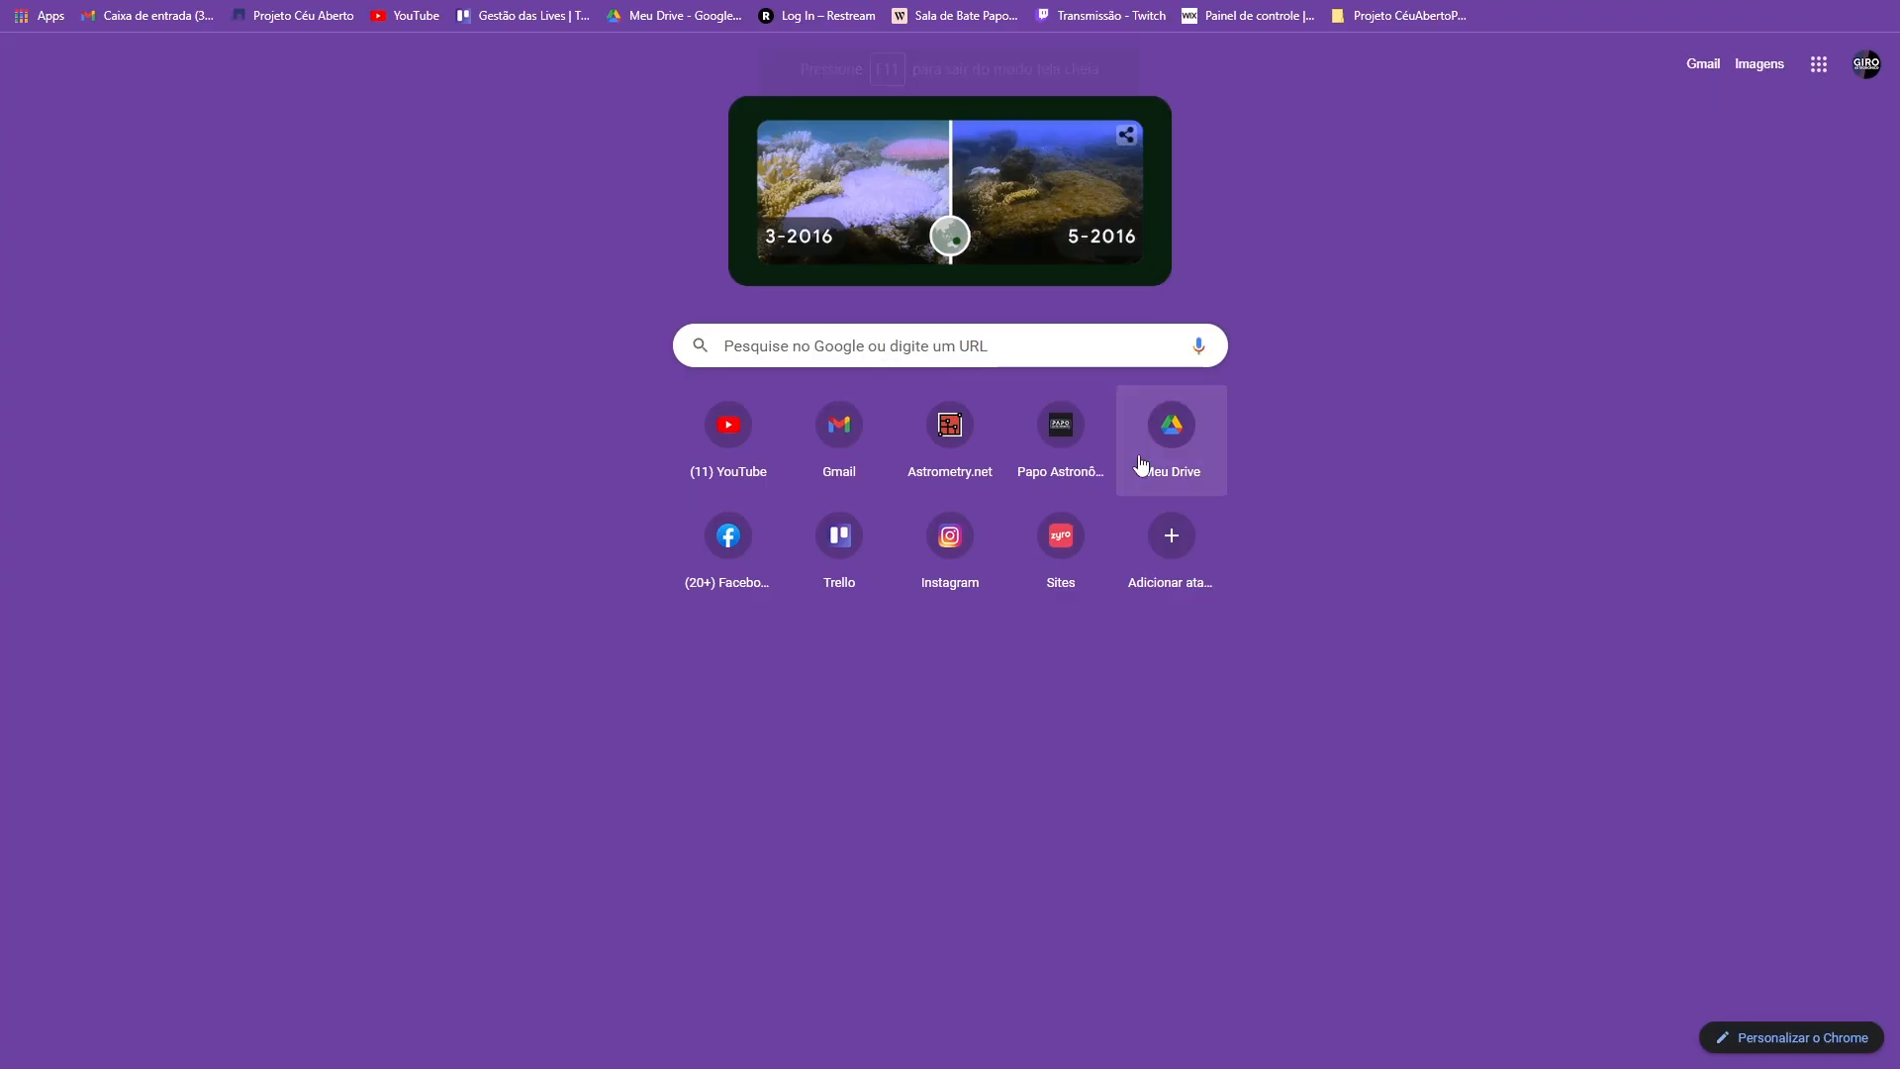
- Search Google for 'google drive' and go into the Meu Drive page
left_click(832, 346)
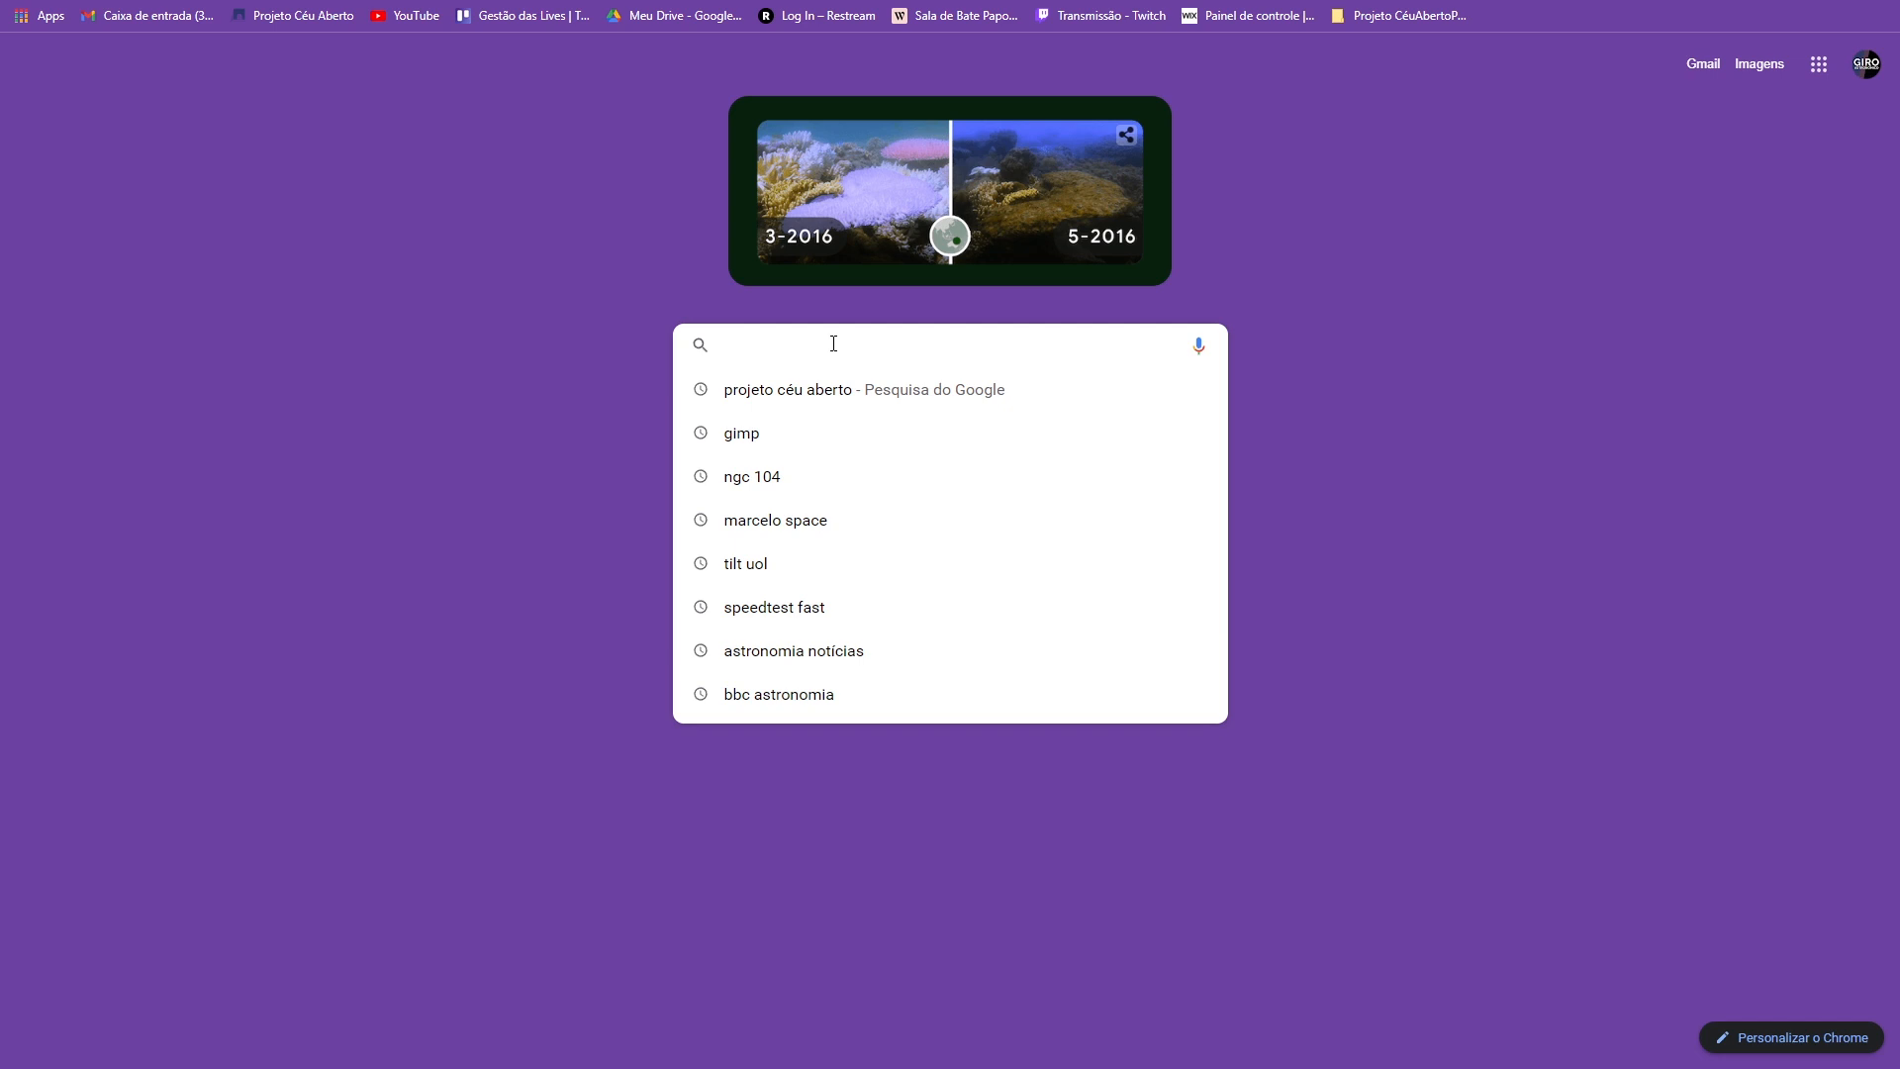
type("google drive")
key("Return")
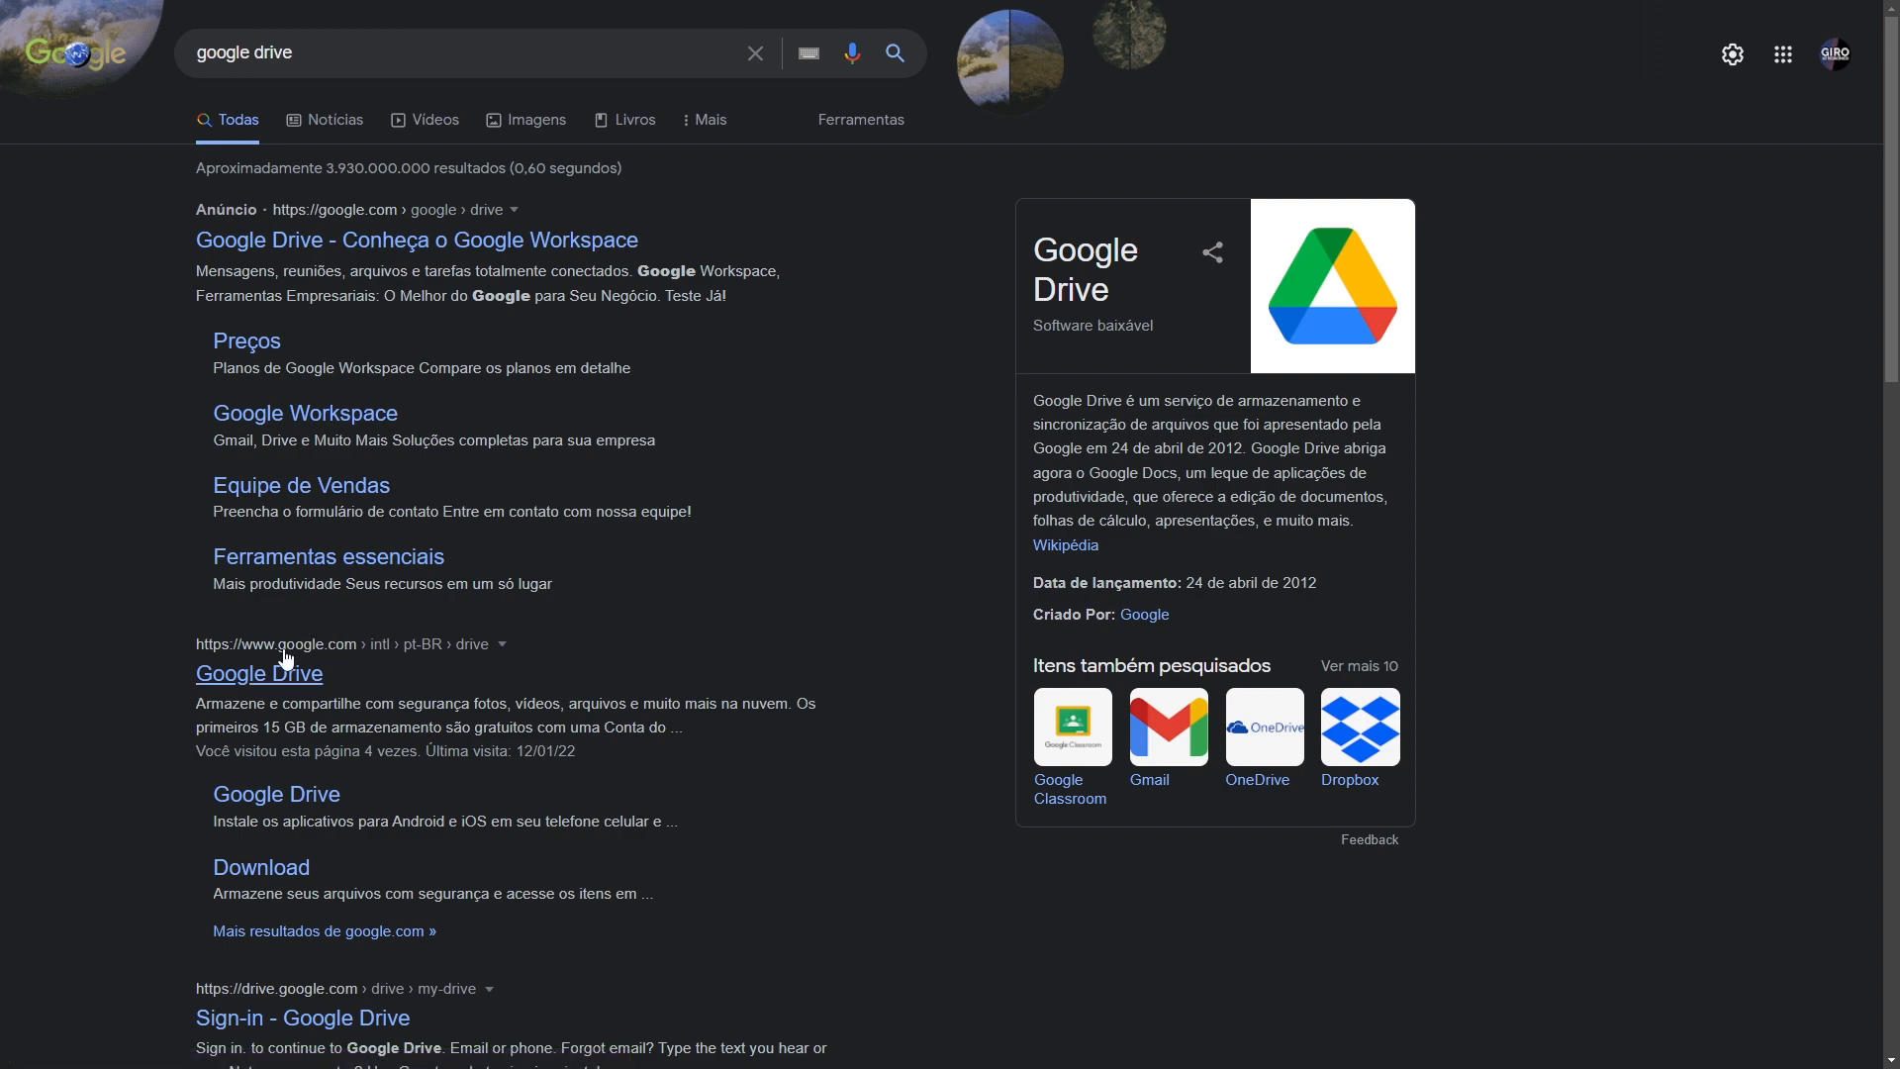
left_click(248, 672)
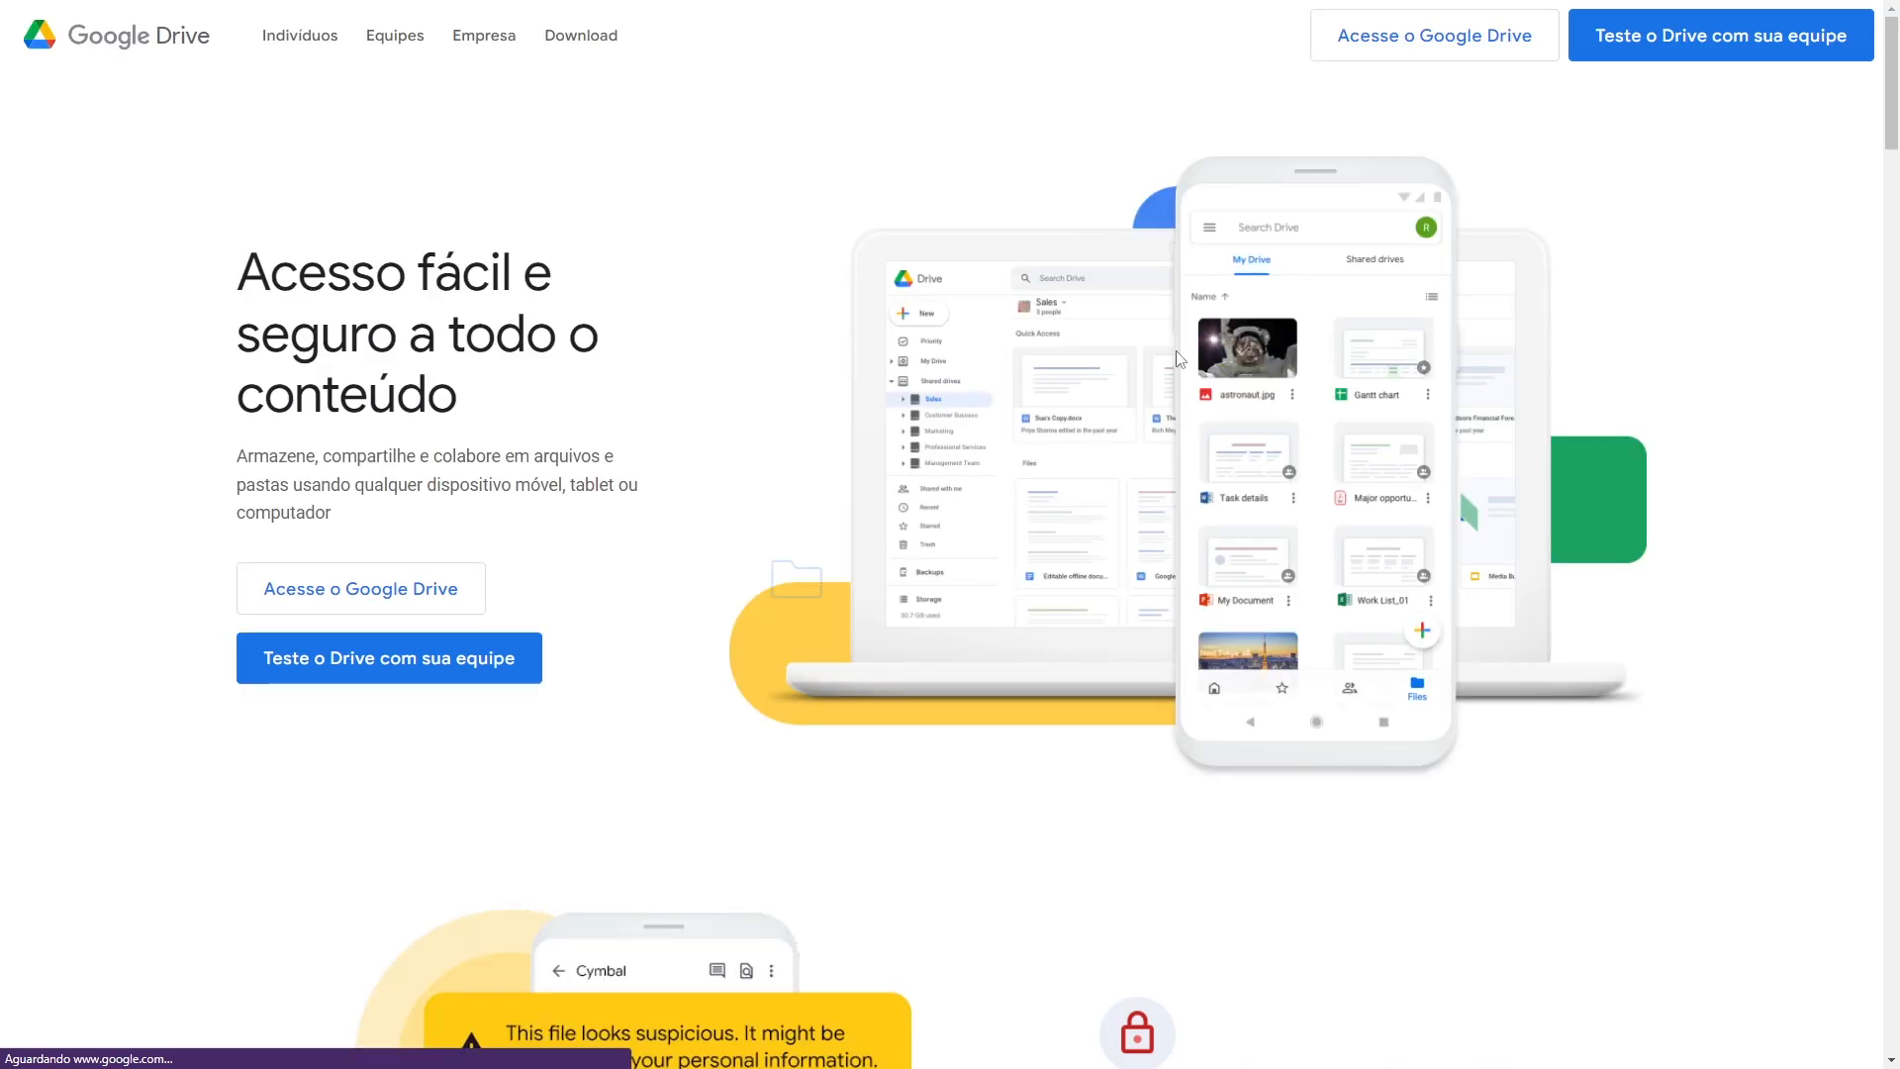
left_click(1398, 51)
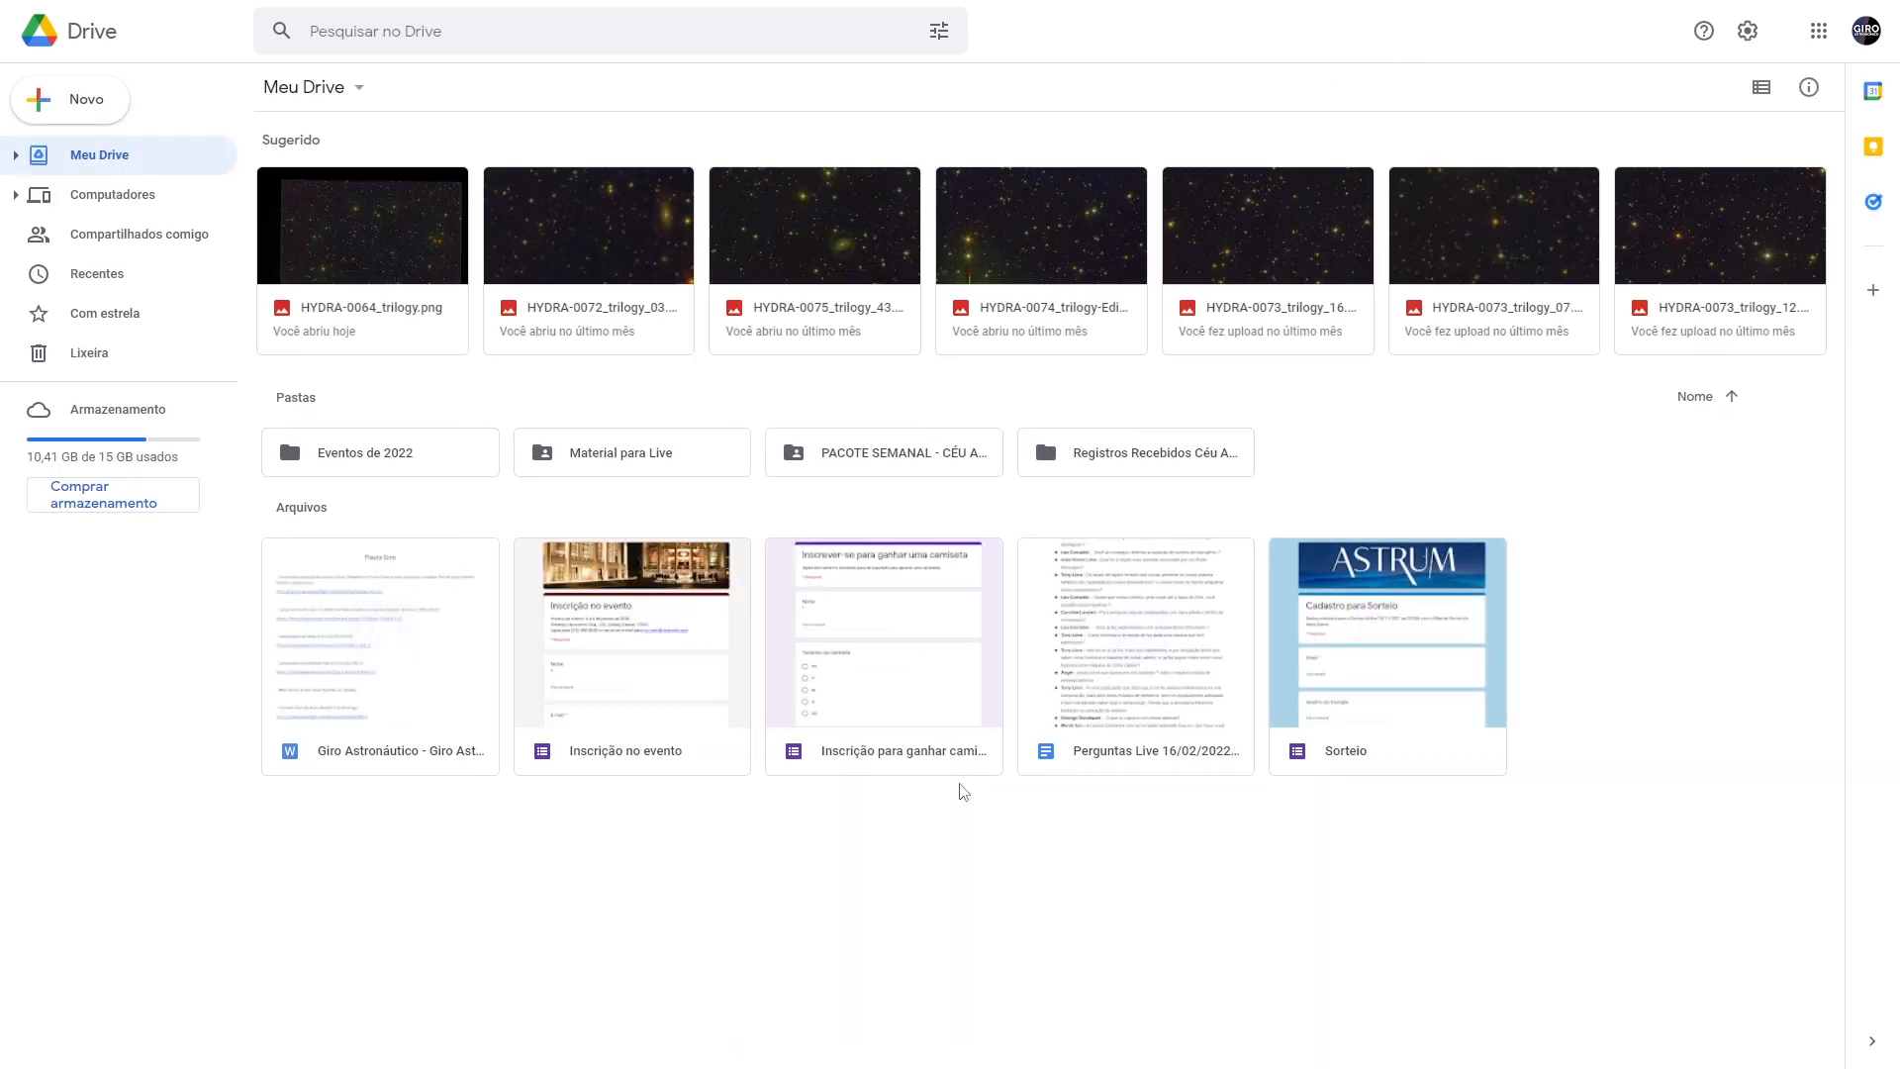
- Upload projeto céu aberto processamento.png to Google Drive
left_click(76, 118)
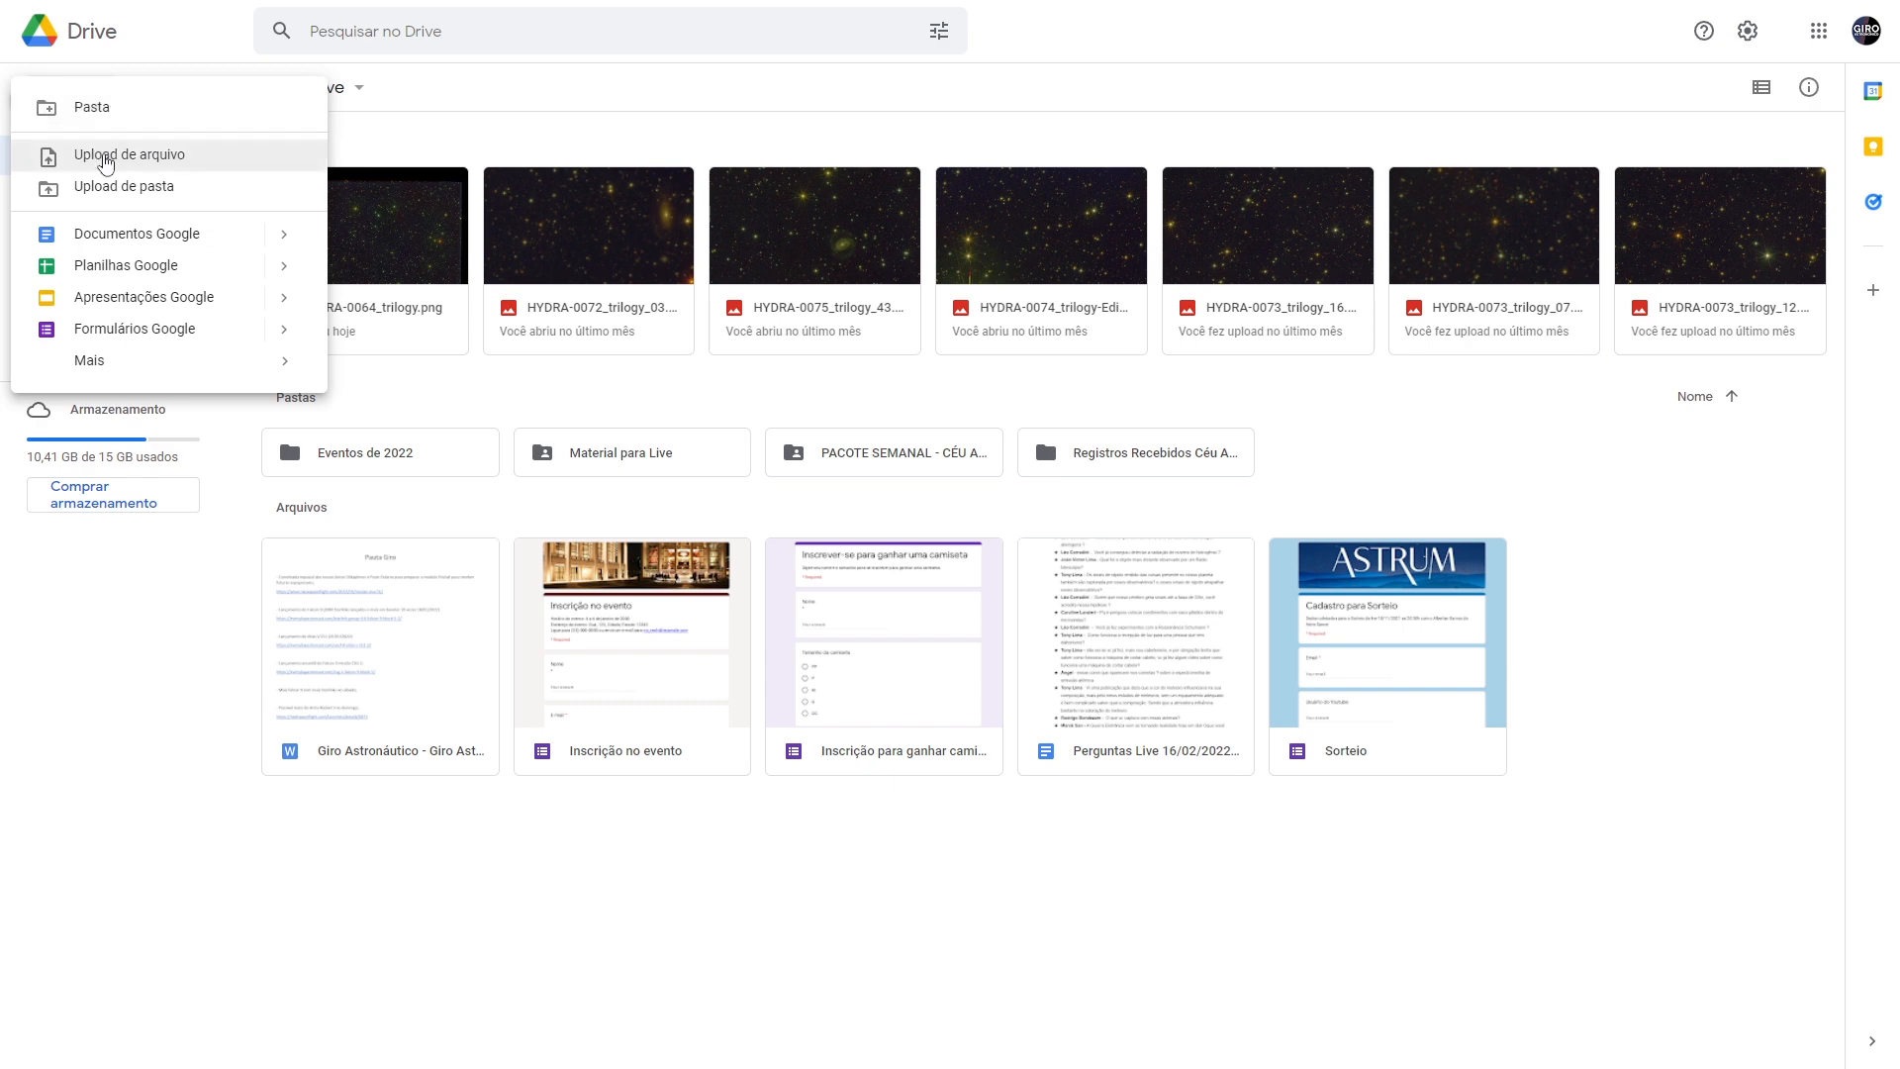
left_click(104, 157)
double_click(526, 168)
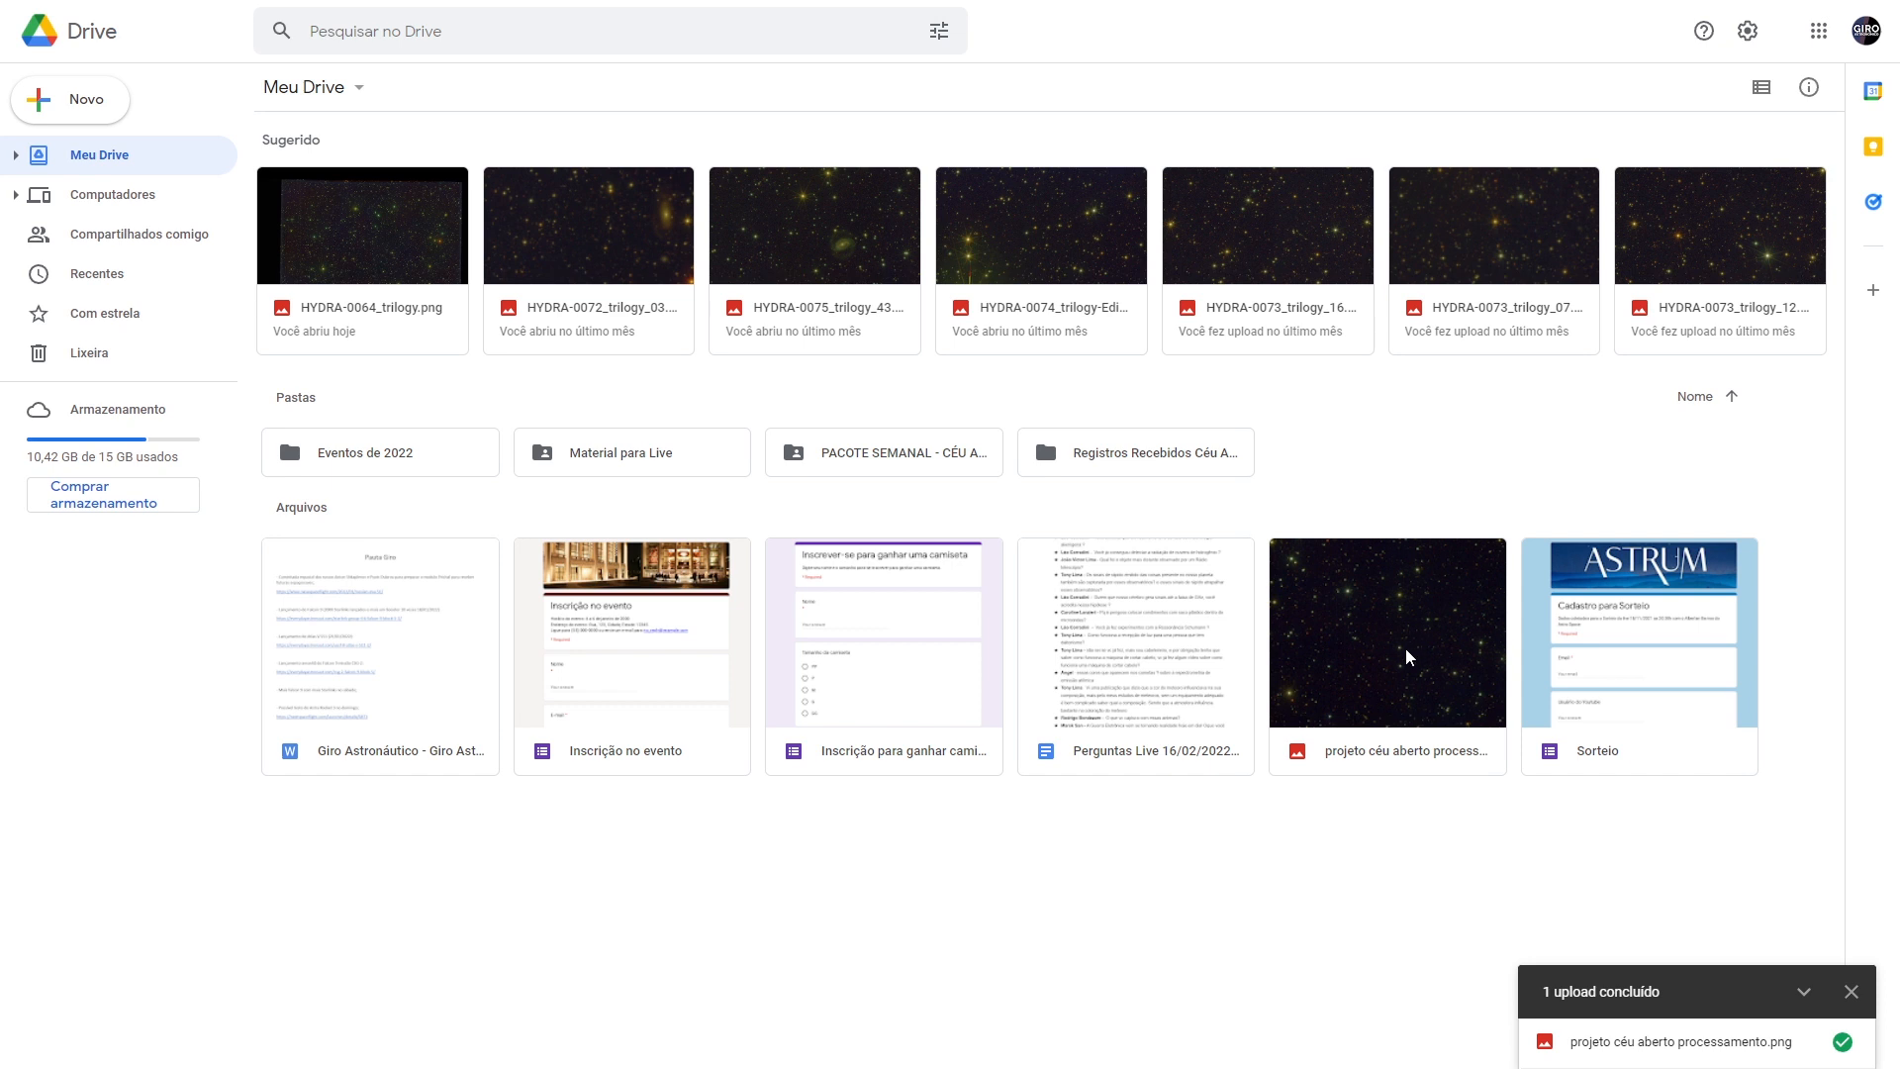
- Share the uploaded PNG with anyone who has the link and copy that link
right_click(1395, 612)
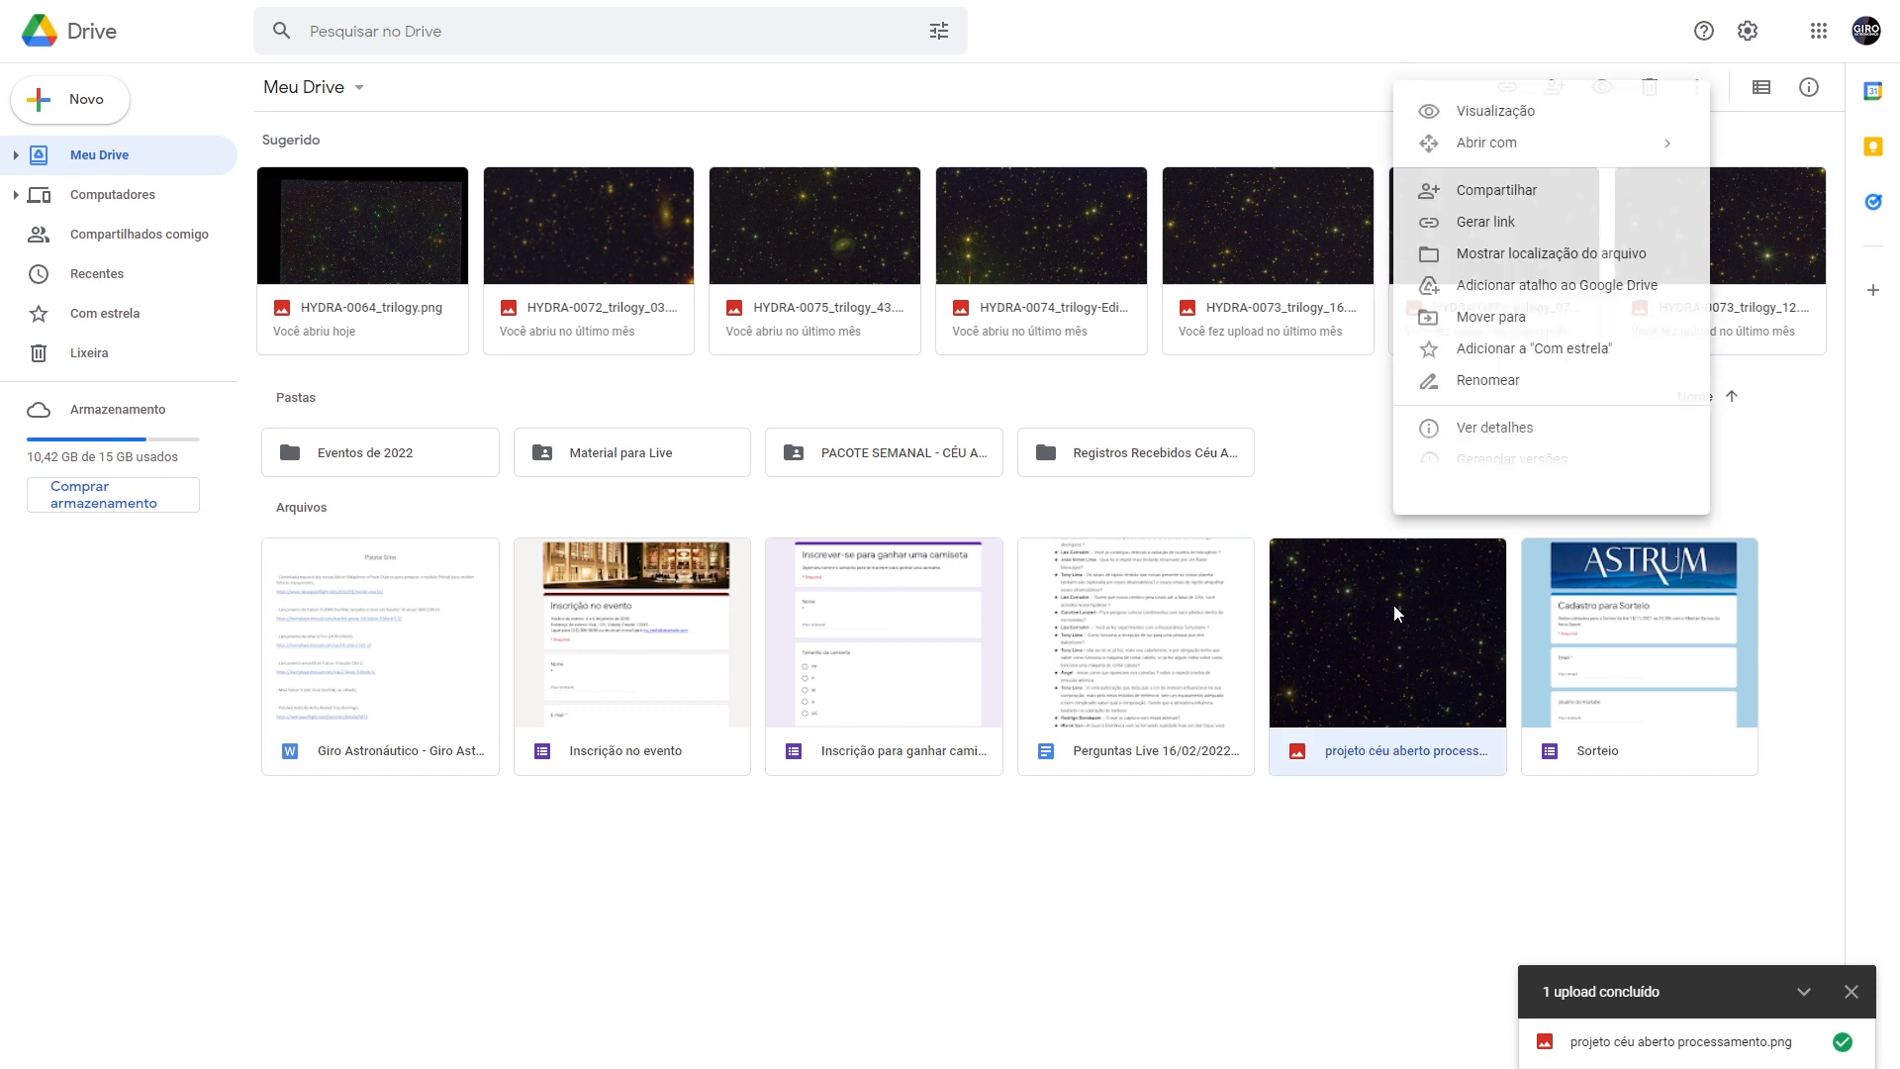
left_click(1496, 192)
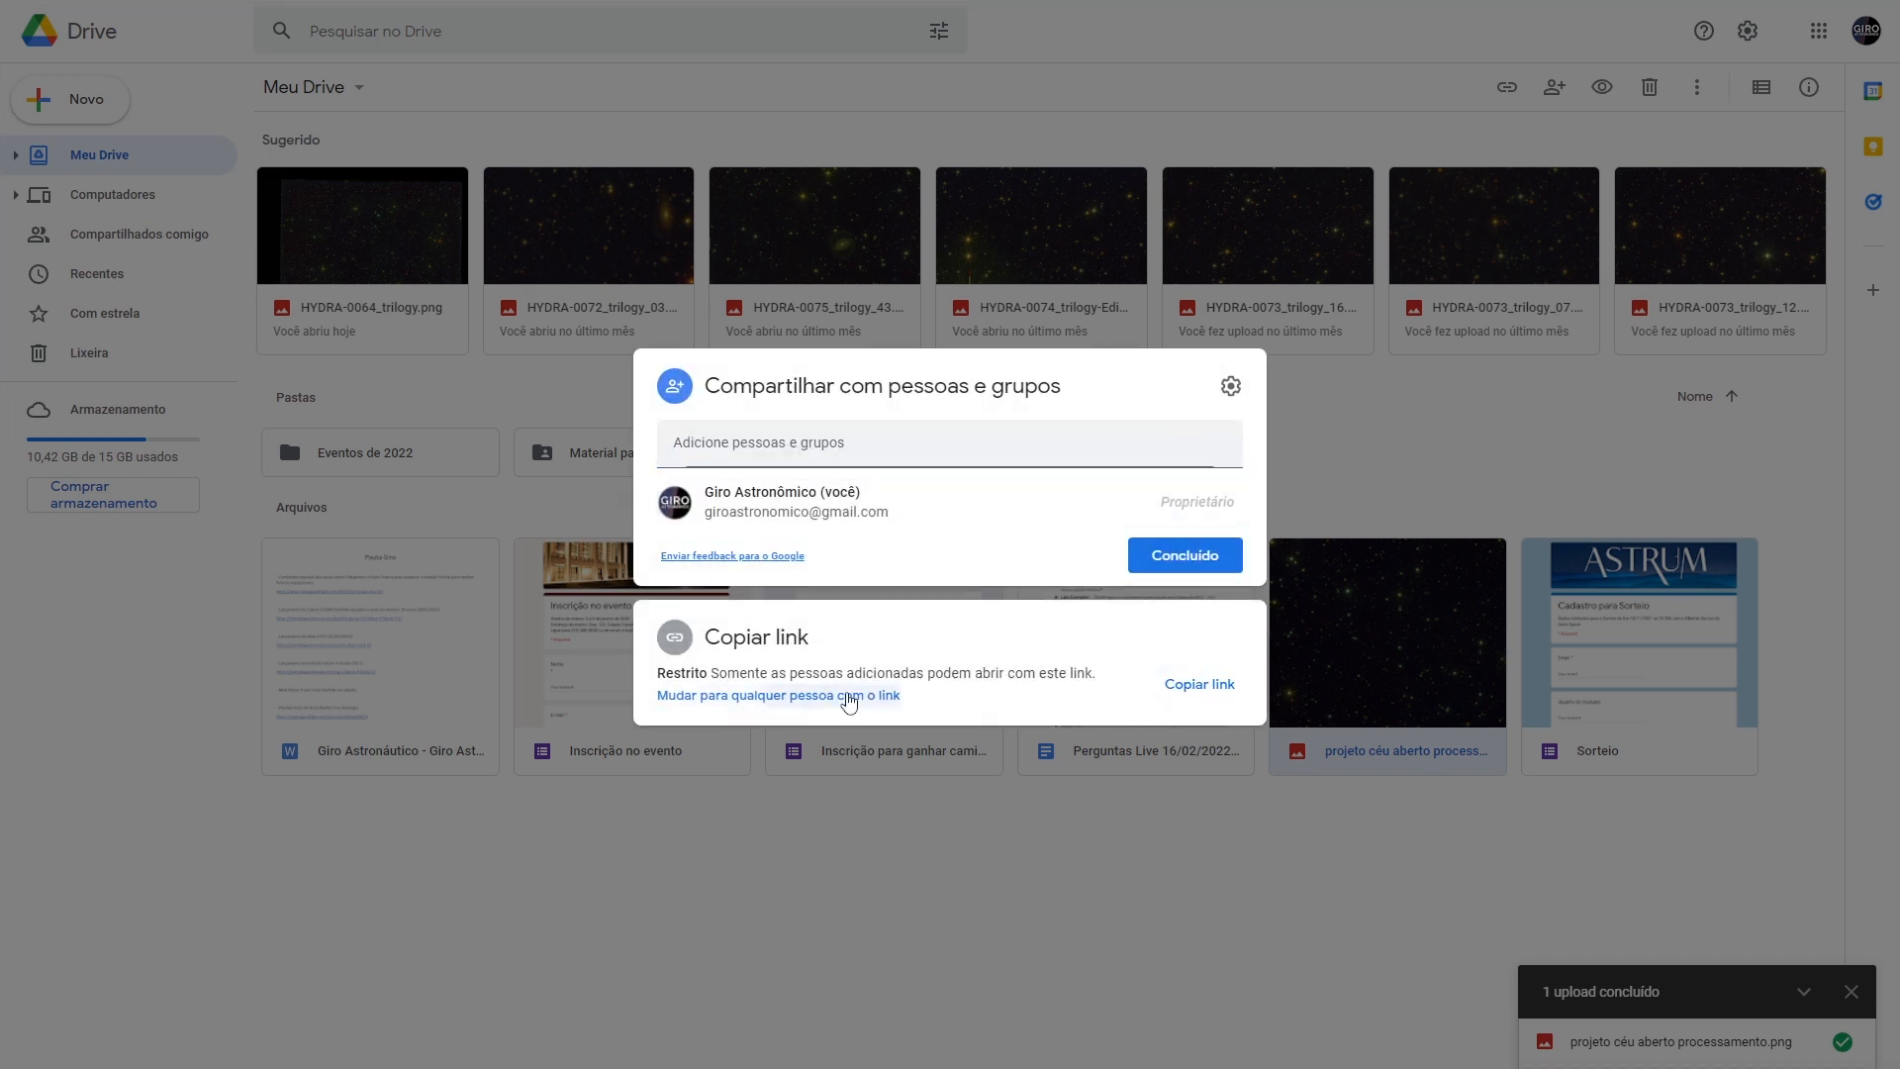
left_click(836, 694)
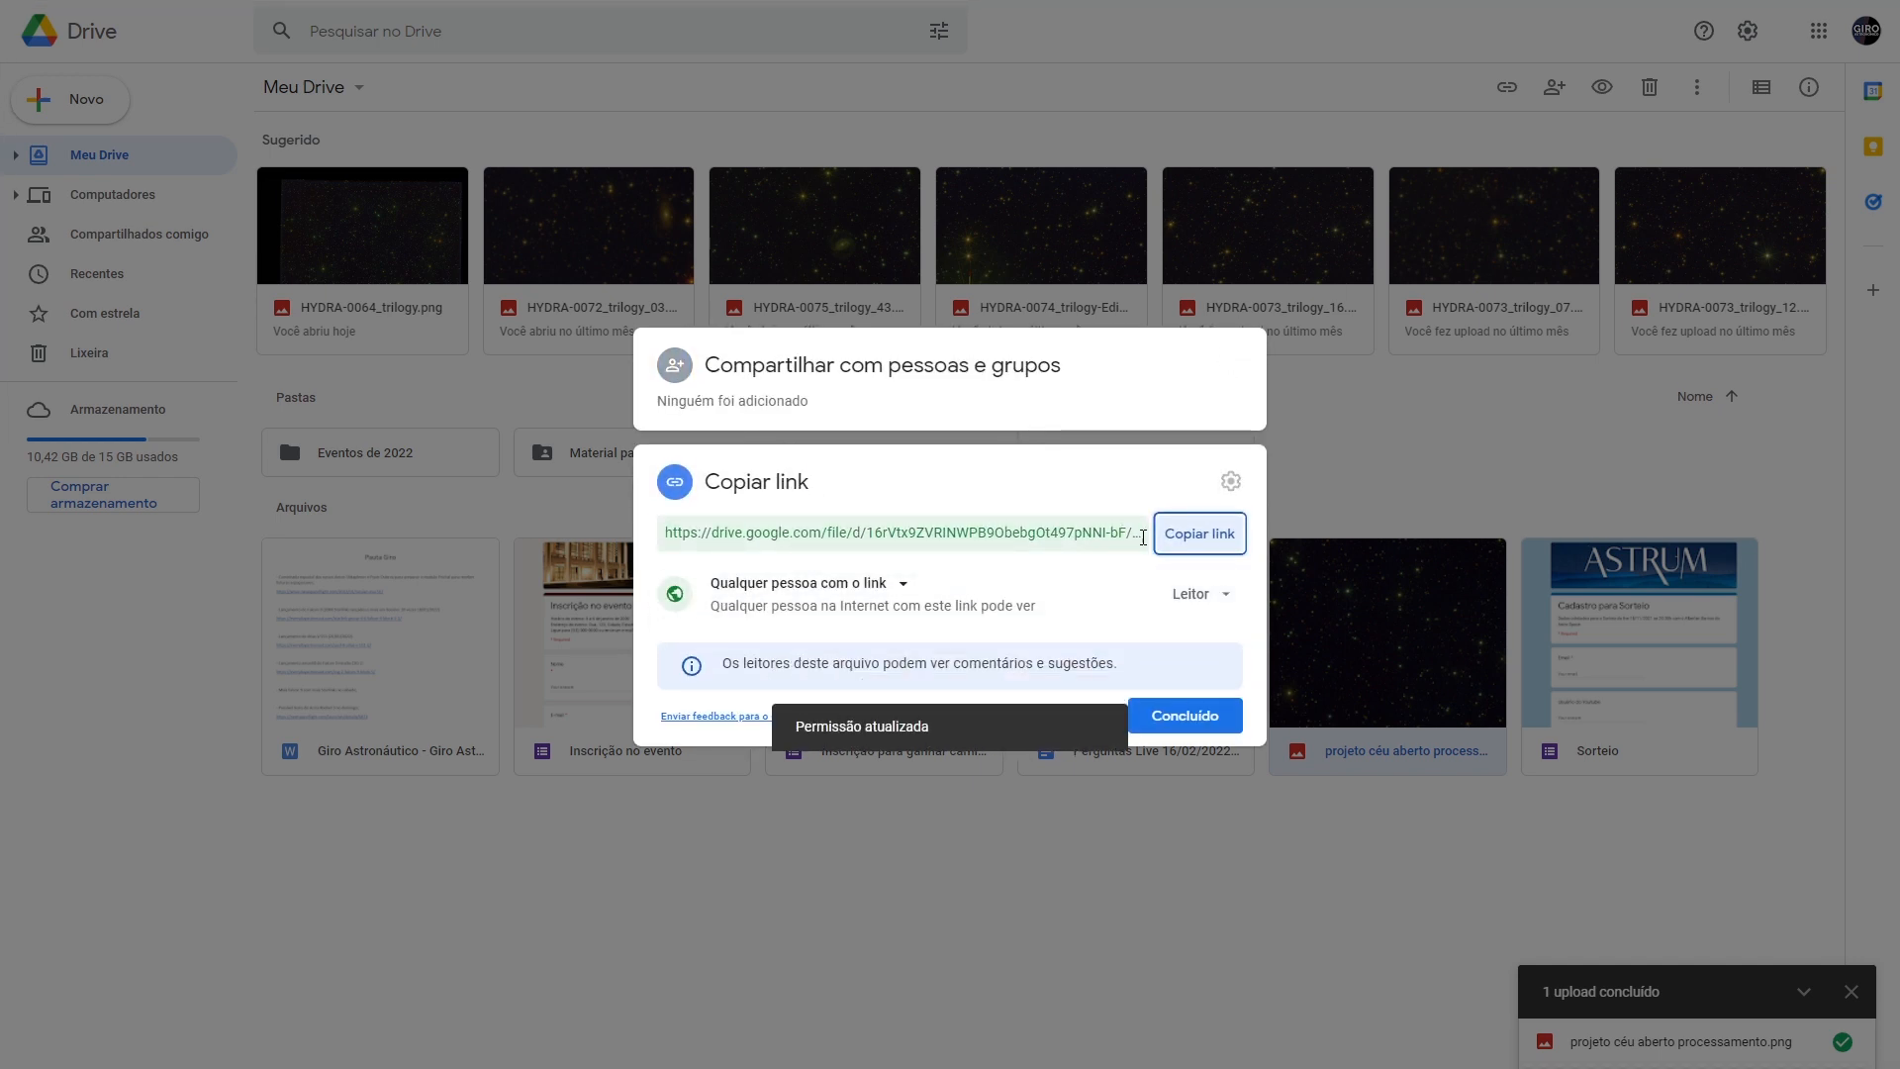
left_click(1191, 550)
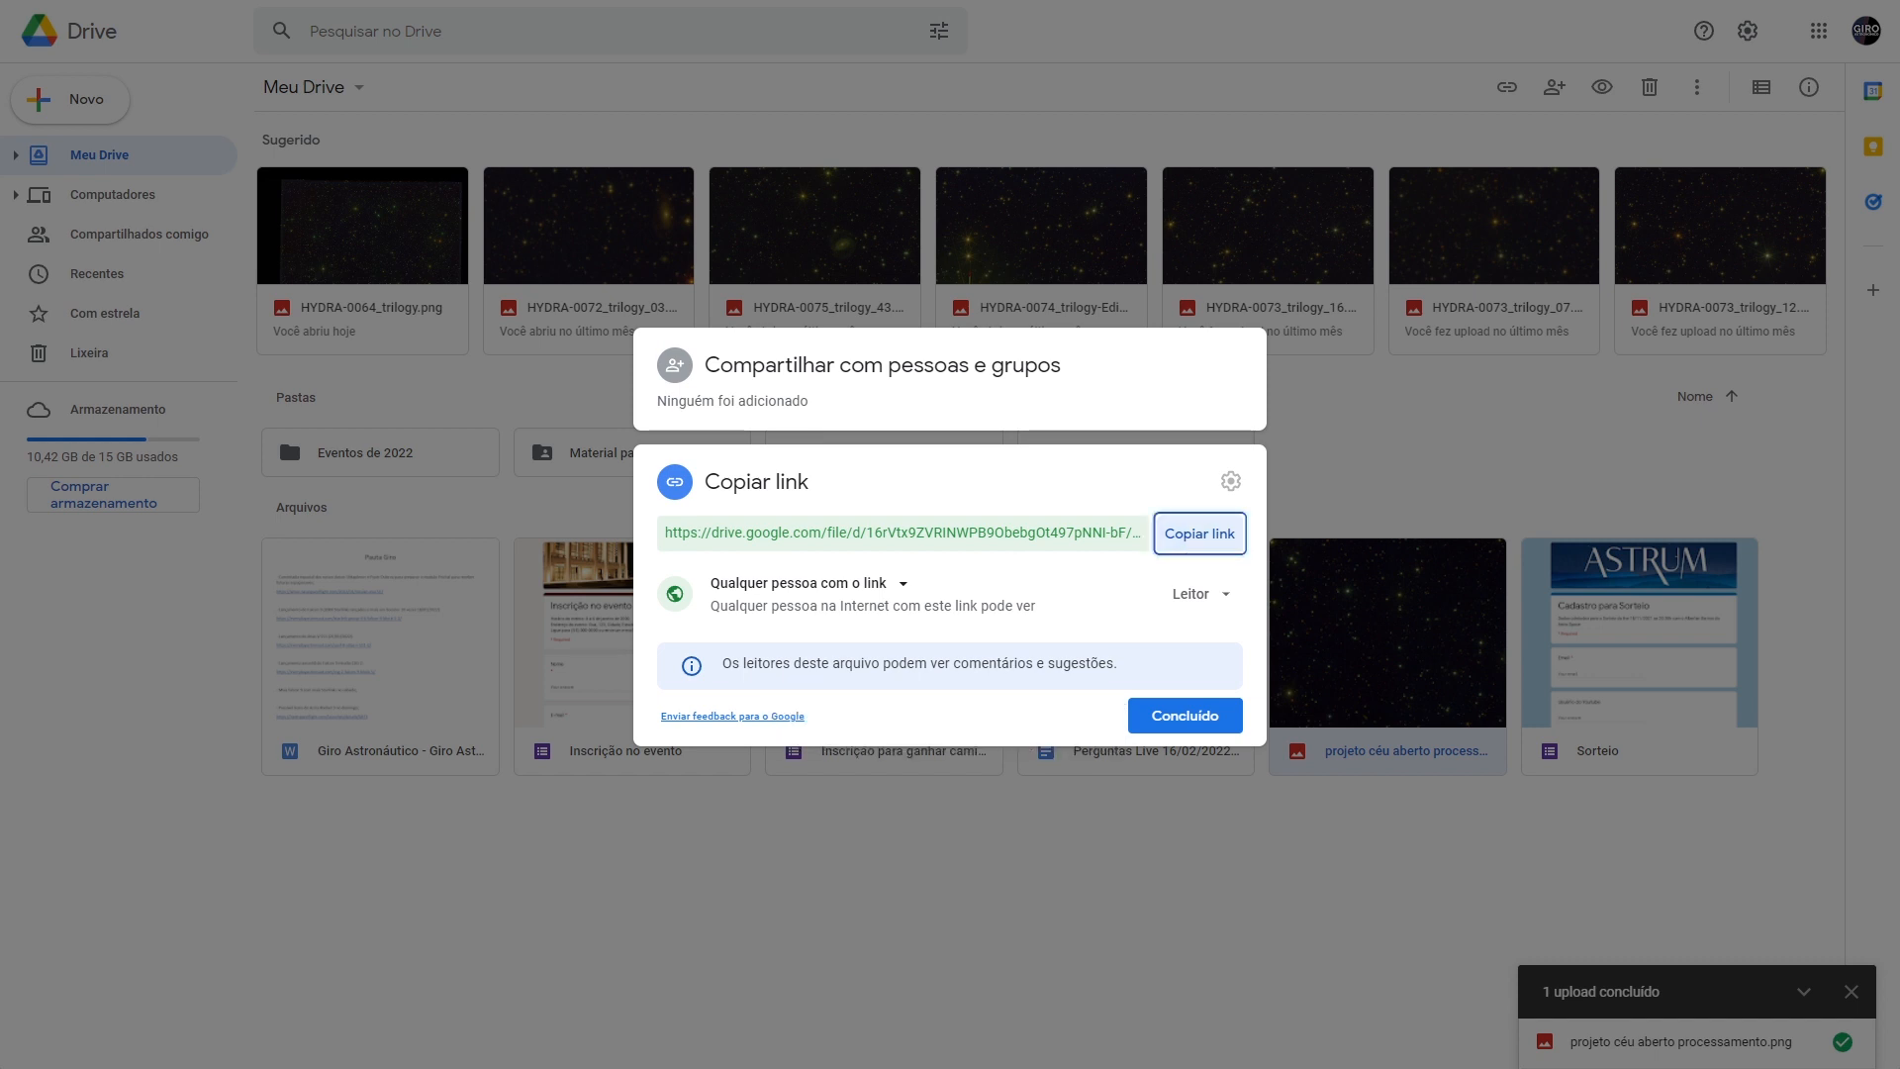
key("ctrl+t")
left_click(897, 344)
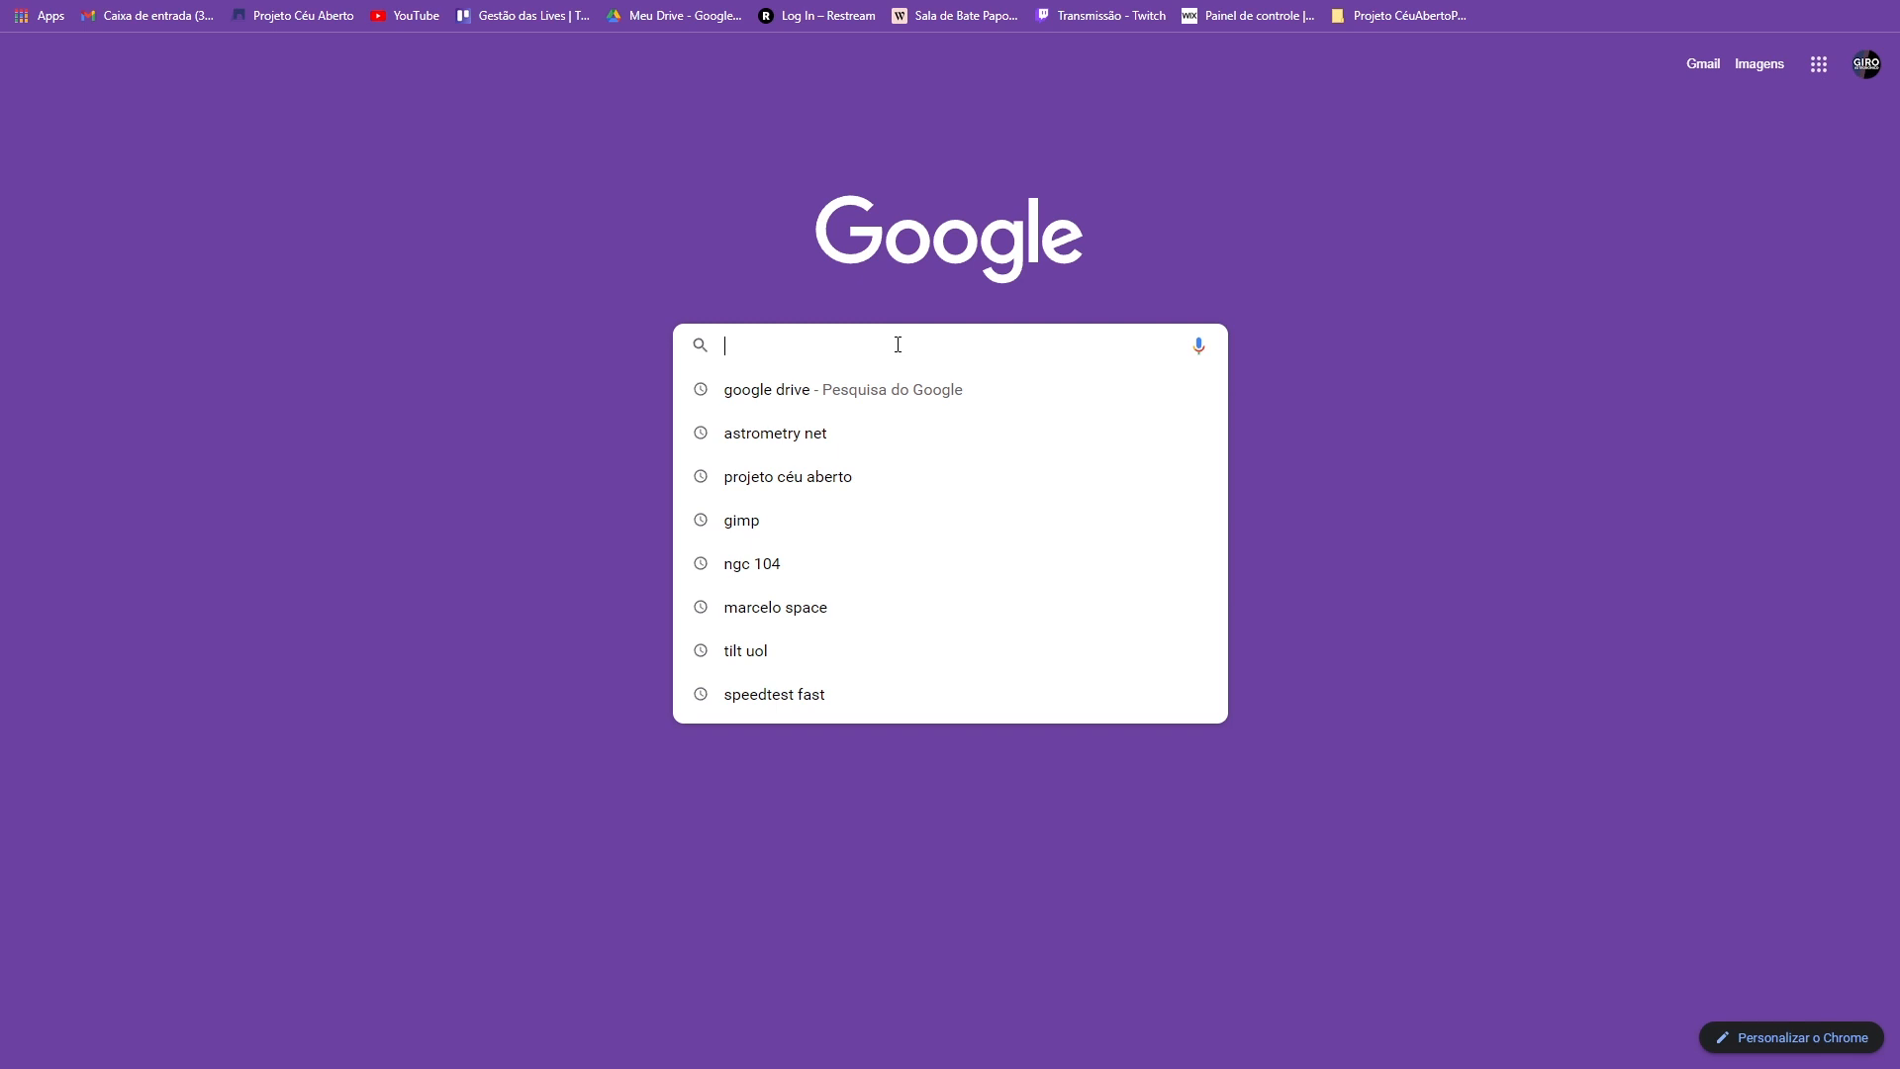
- Search for projeto céu aberto and open the site's ENVIO DE IMAGENS form
left_click(771, 485)
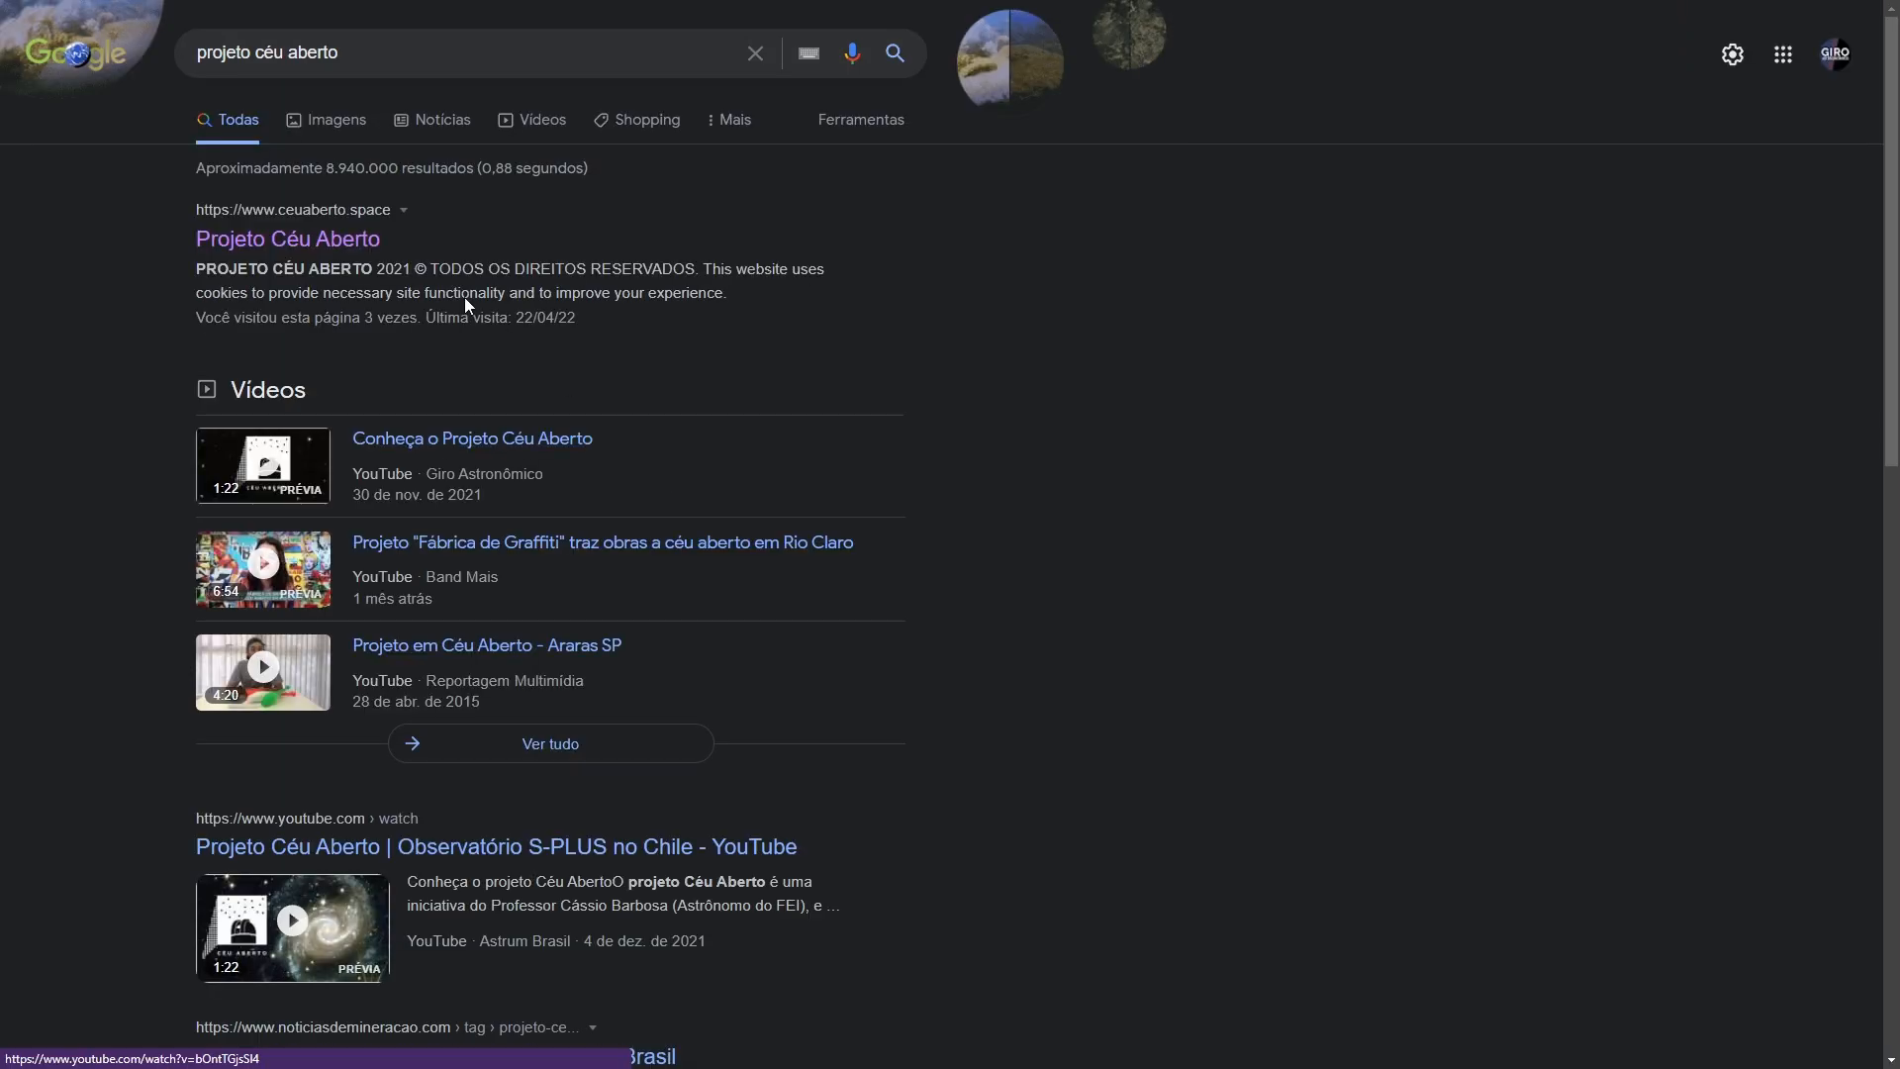
left_click(263, 248)
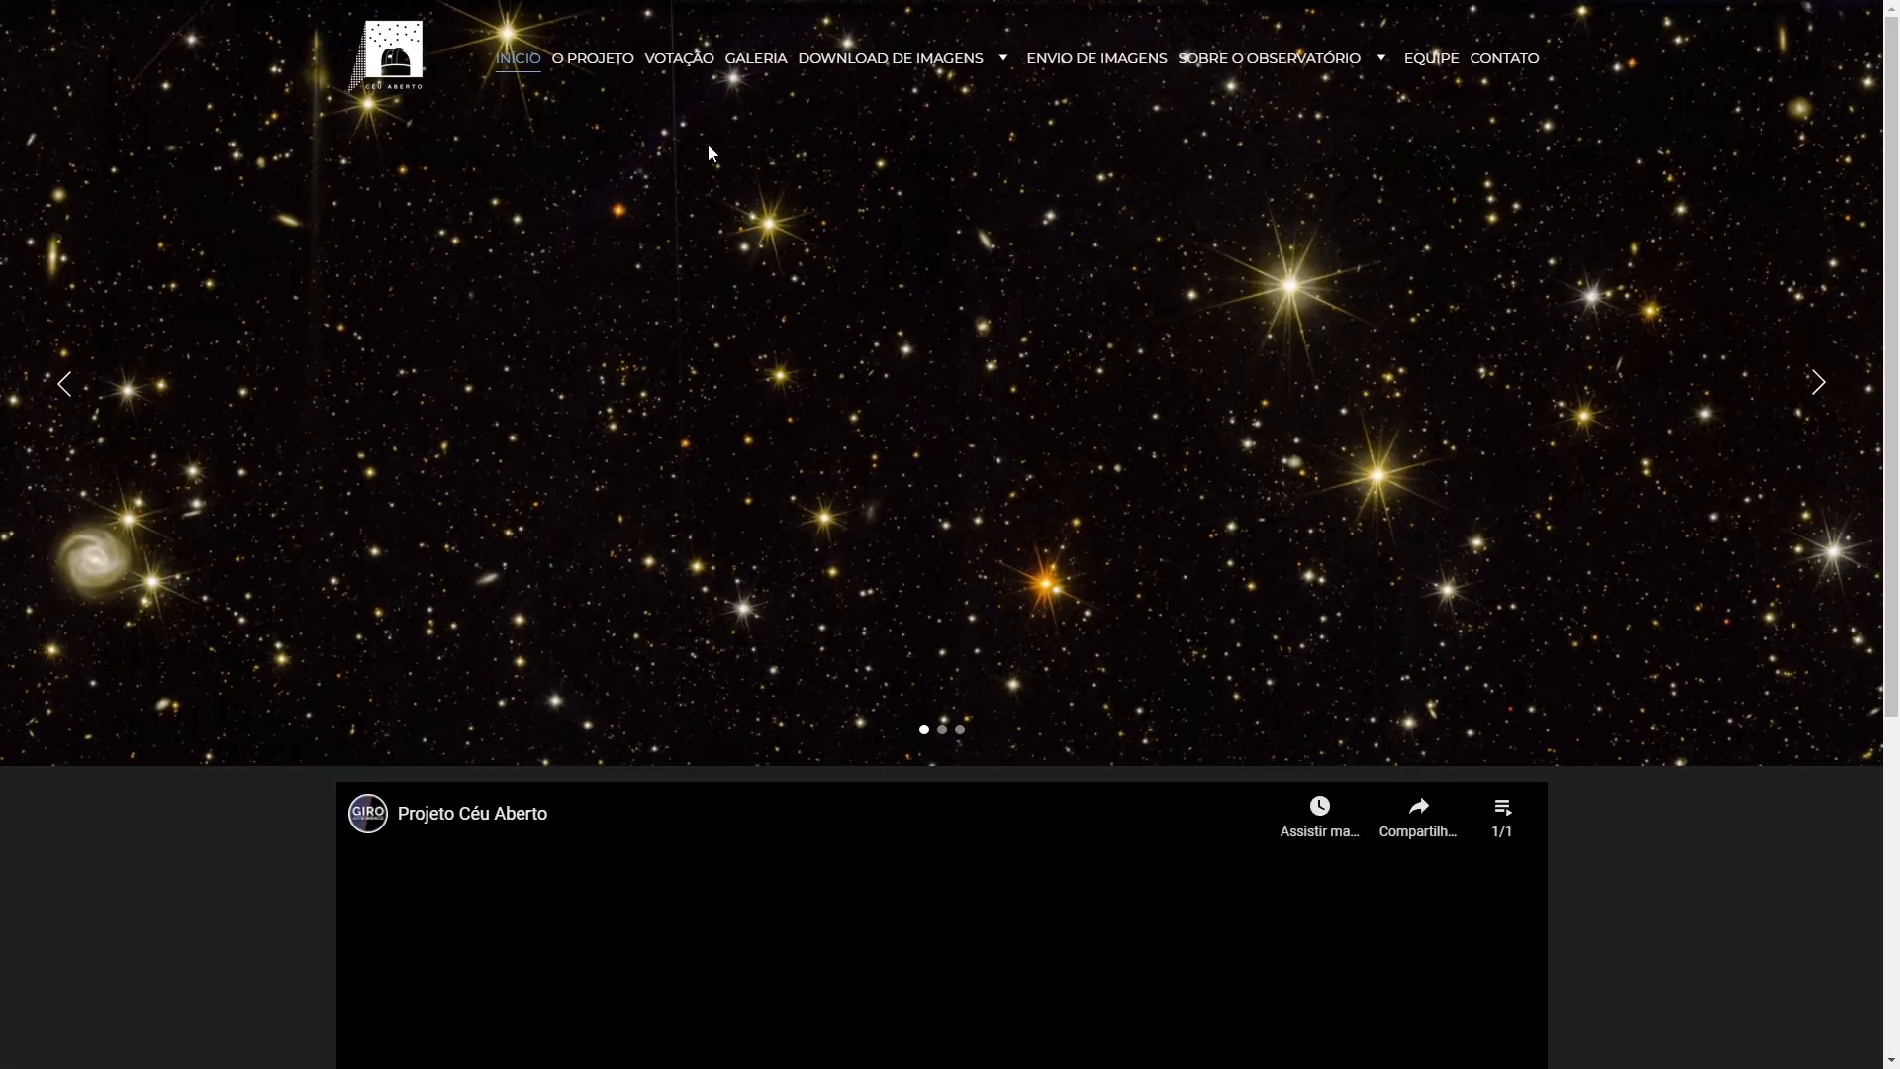
left_click(1056, 65)
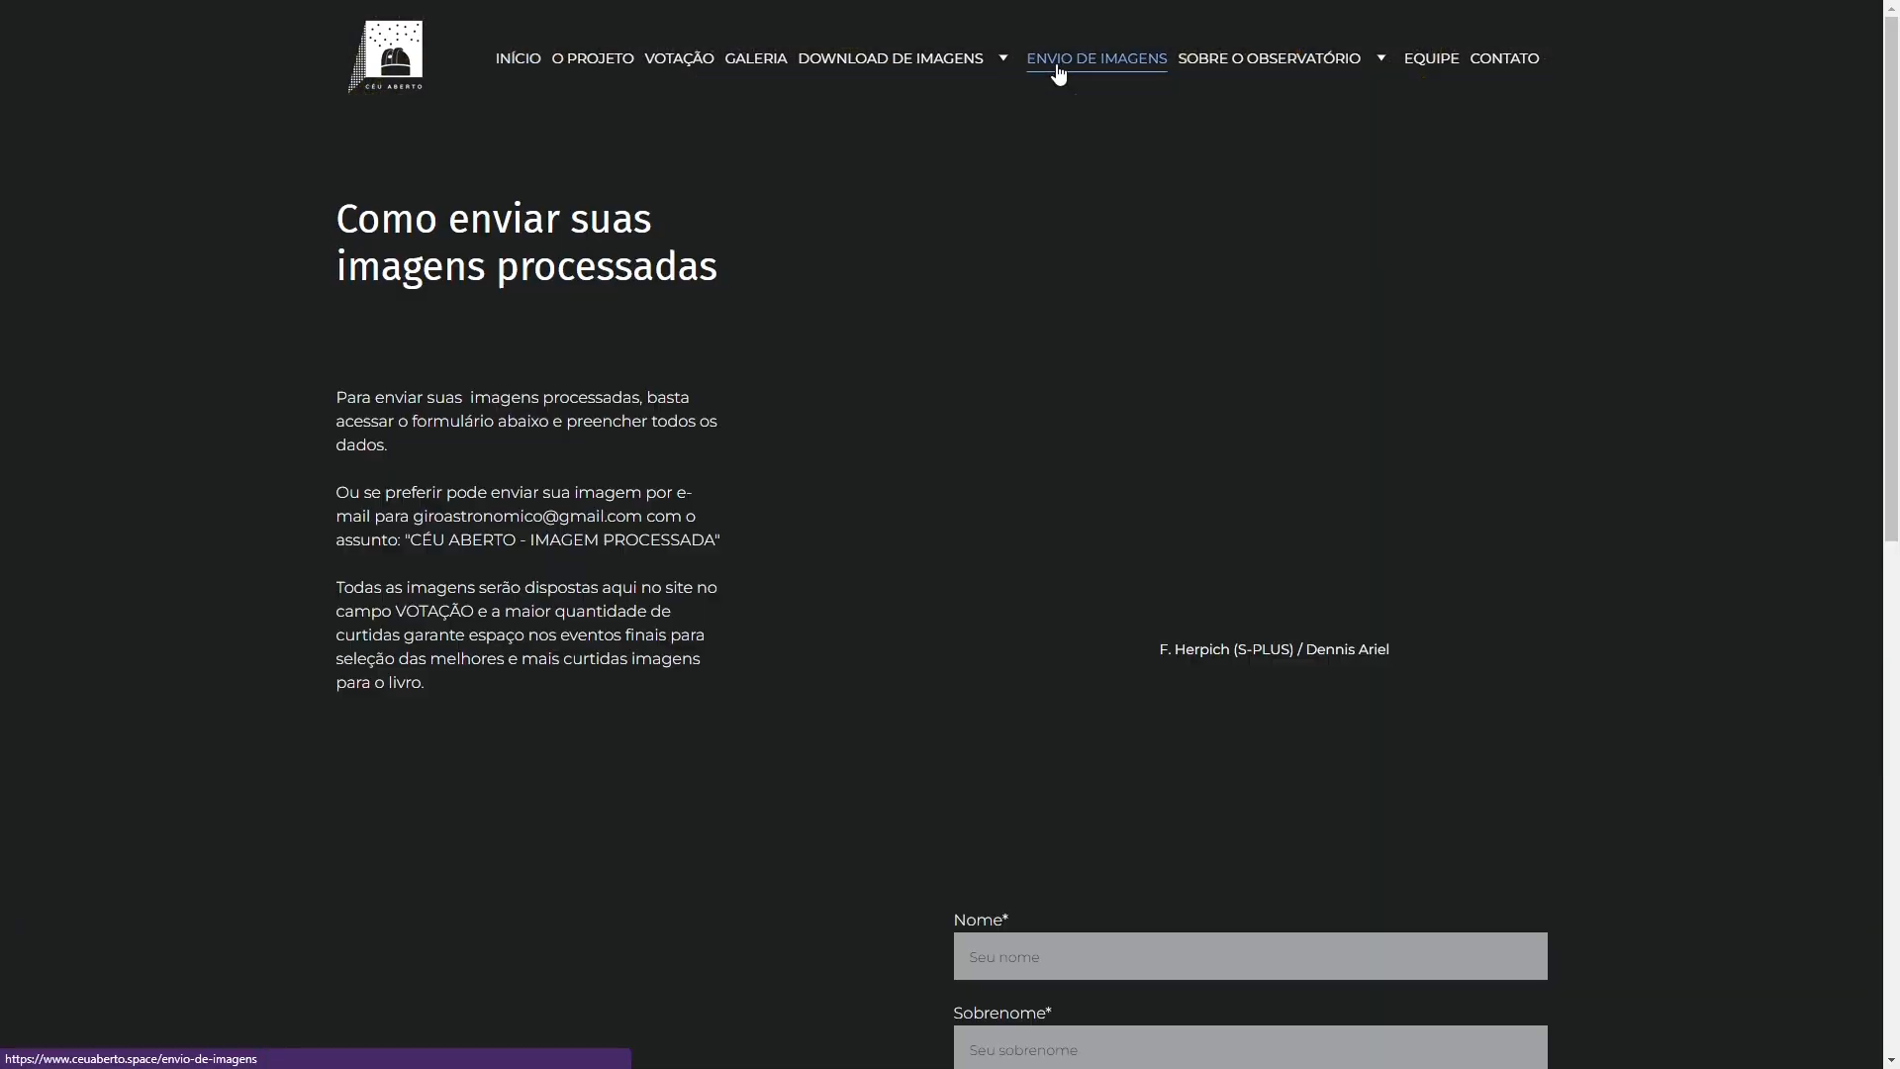
scroll(1065, 178, "down", 6)
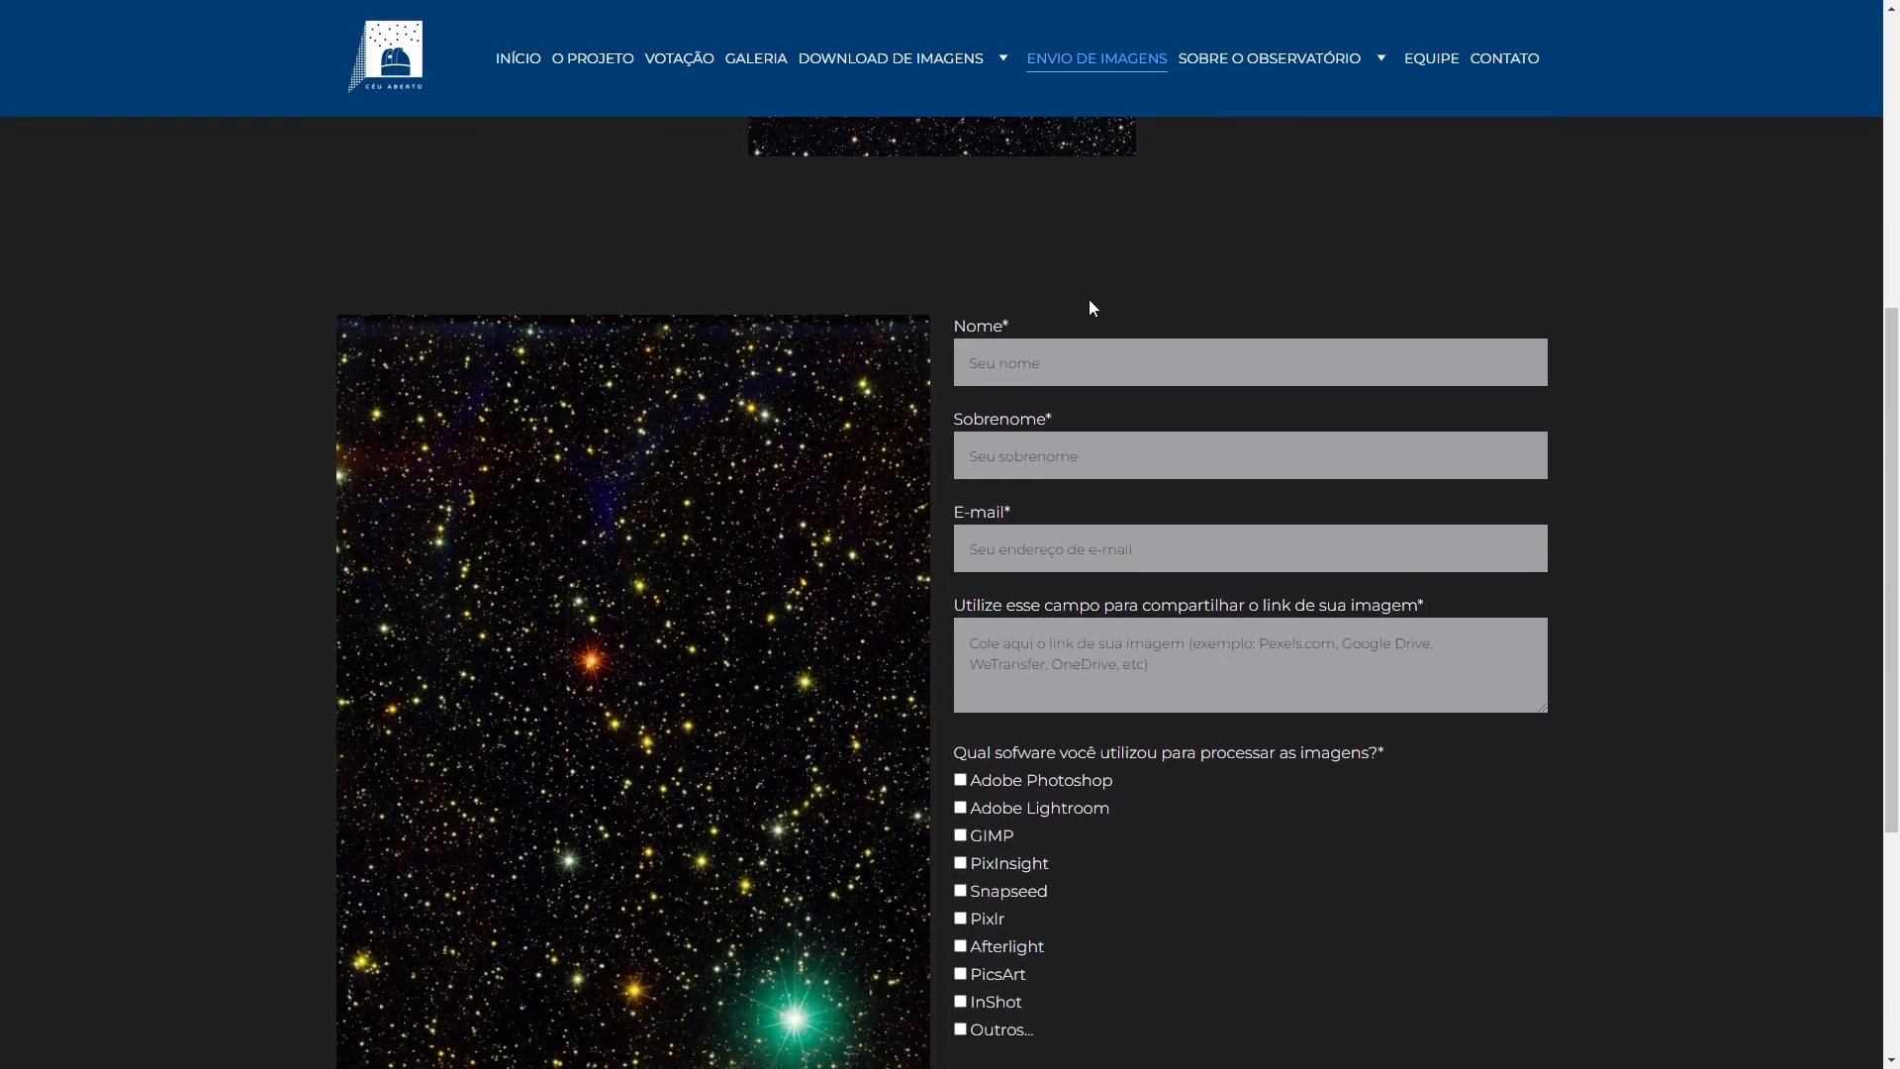
- Fill in the submitter's first name and e-mail address on the form
left_click(1067, 361)
left_click(1016, 545)
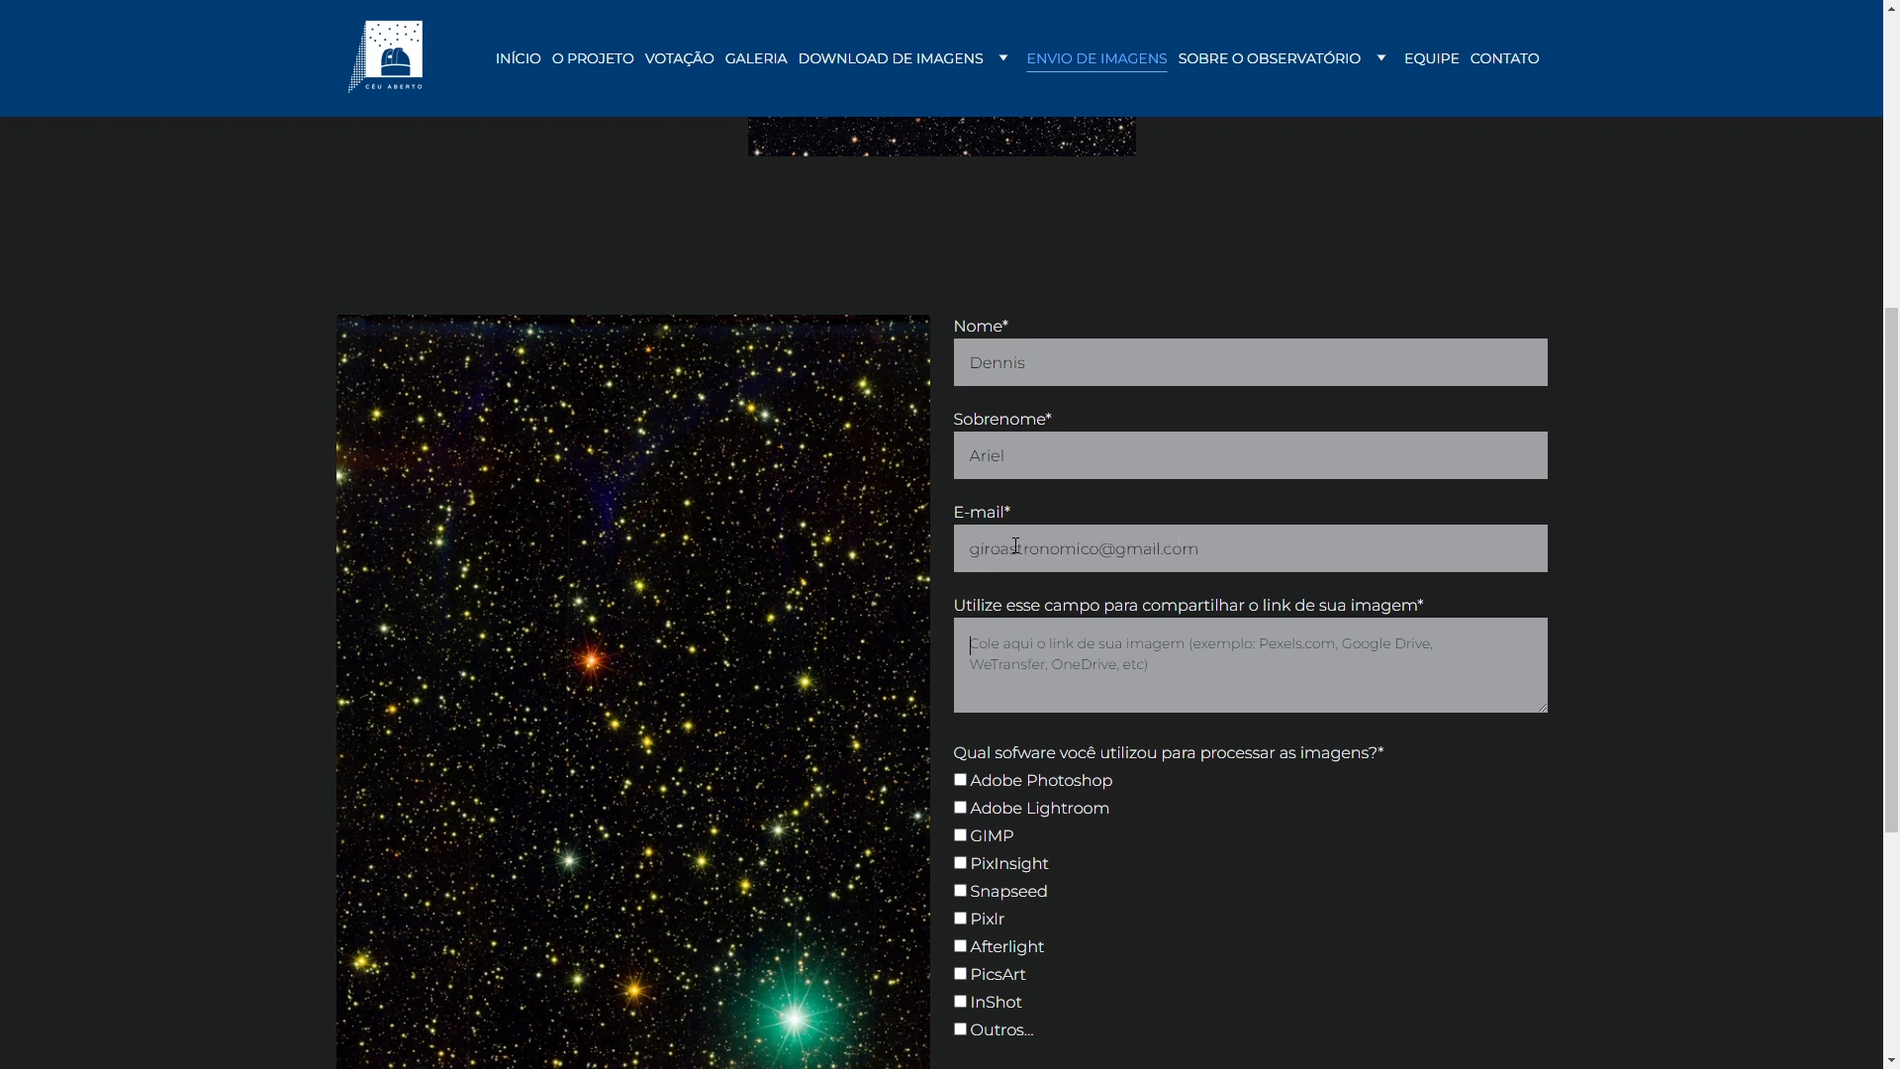
- Paste the Google Drive image link, describe the processing technique, and send the form
scroll(1092, 534, "down", 4)
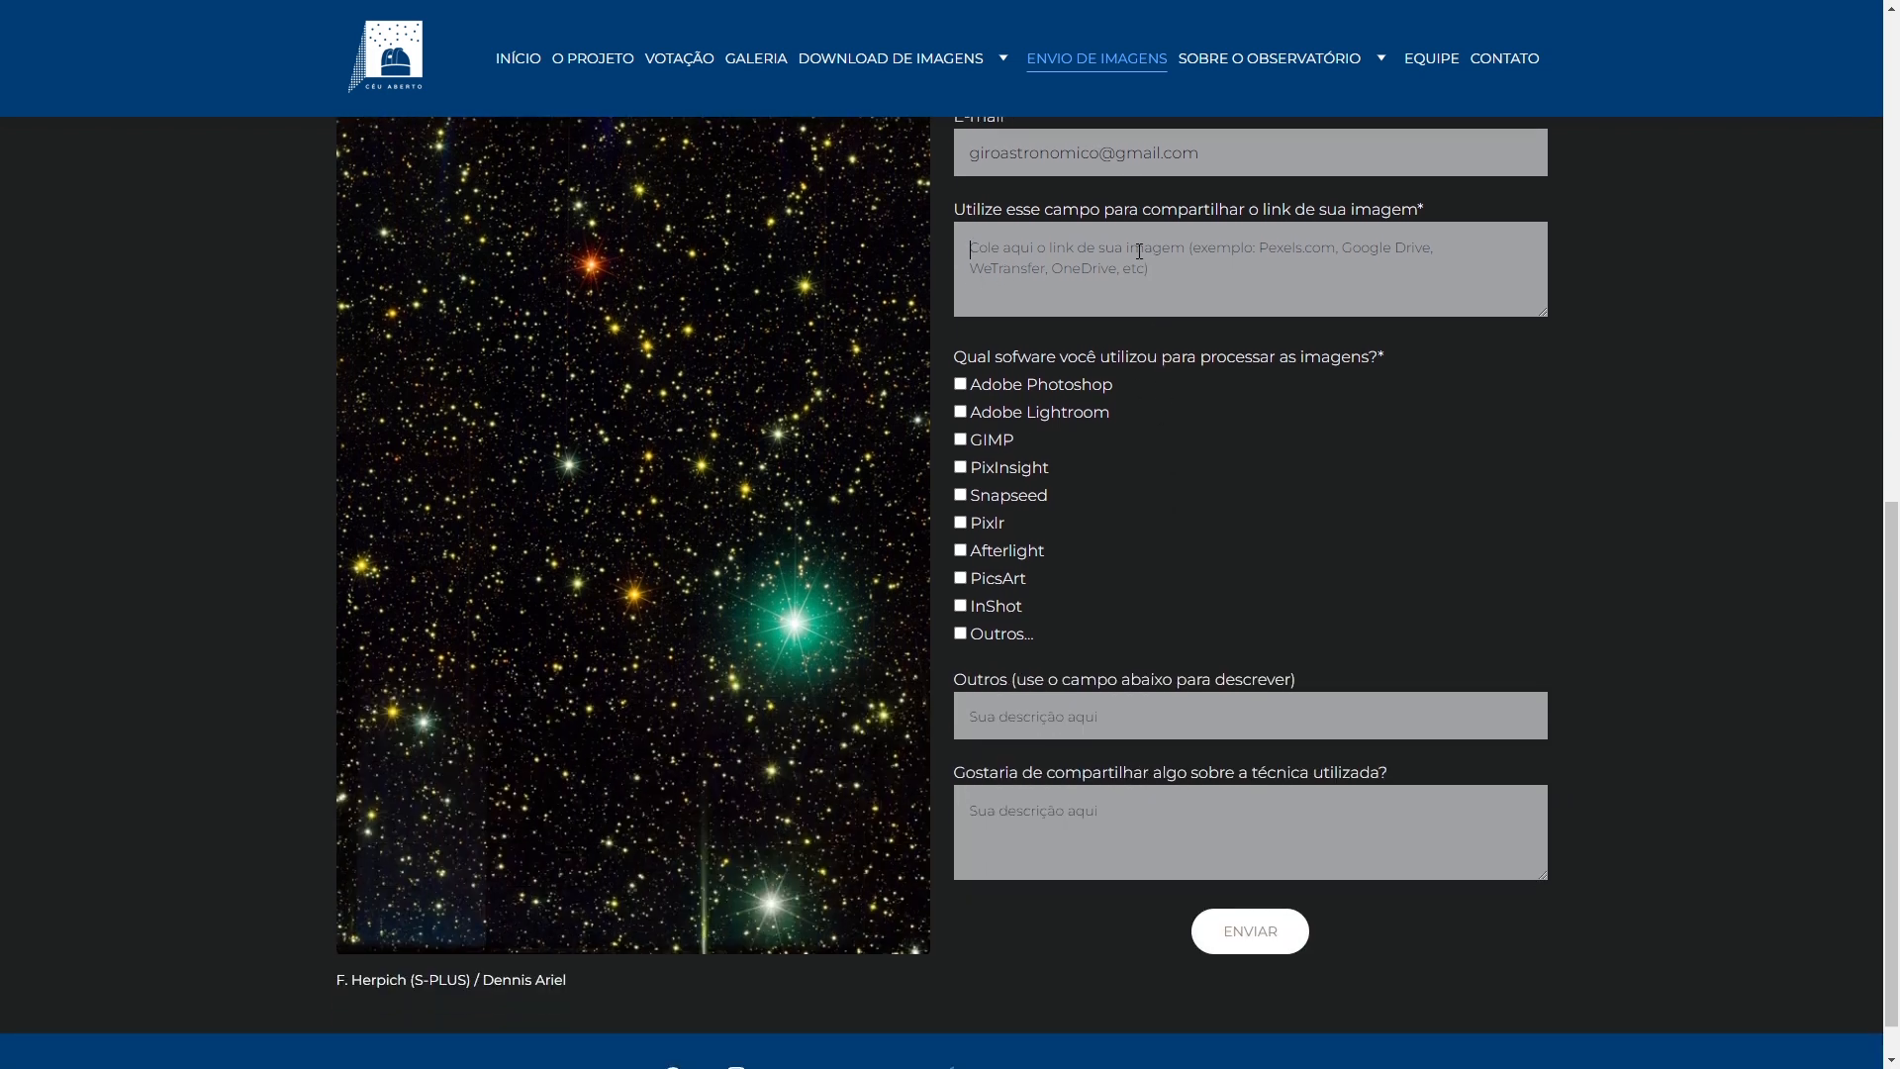
left_click(1120, 263)
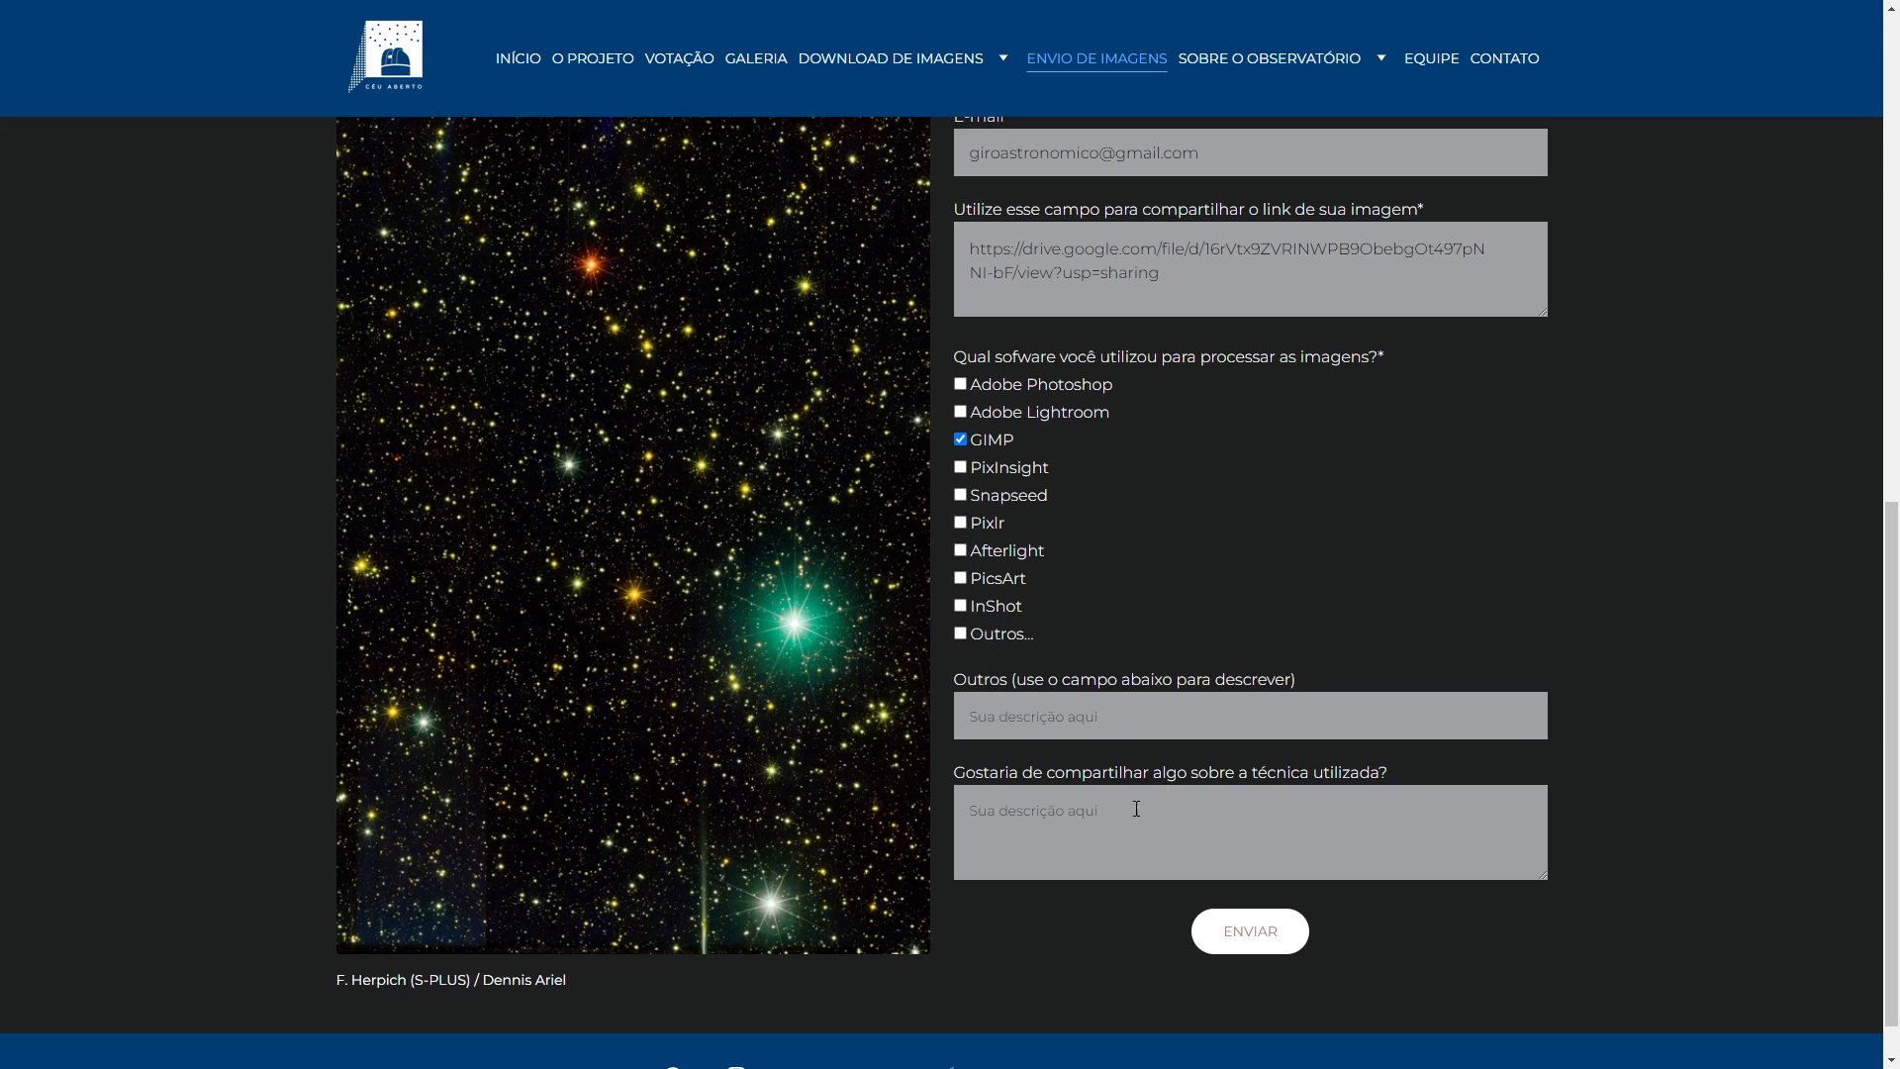
type("Correção de ruídos")
key("Return")
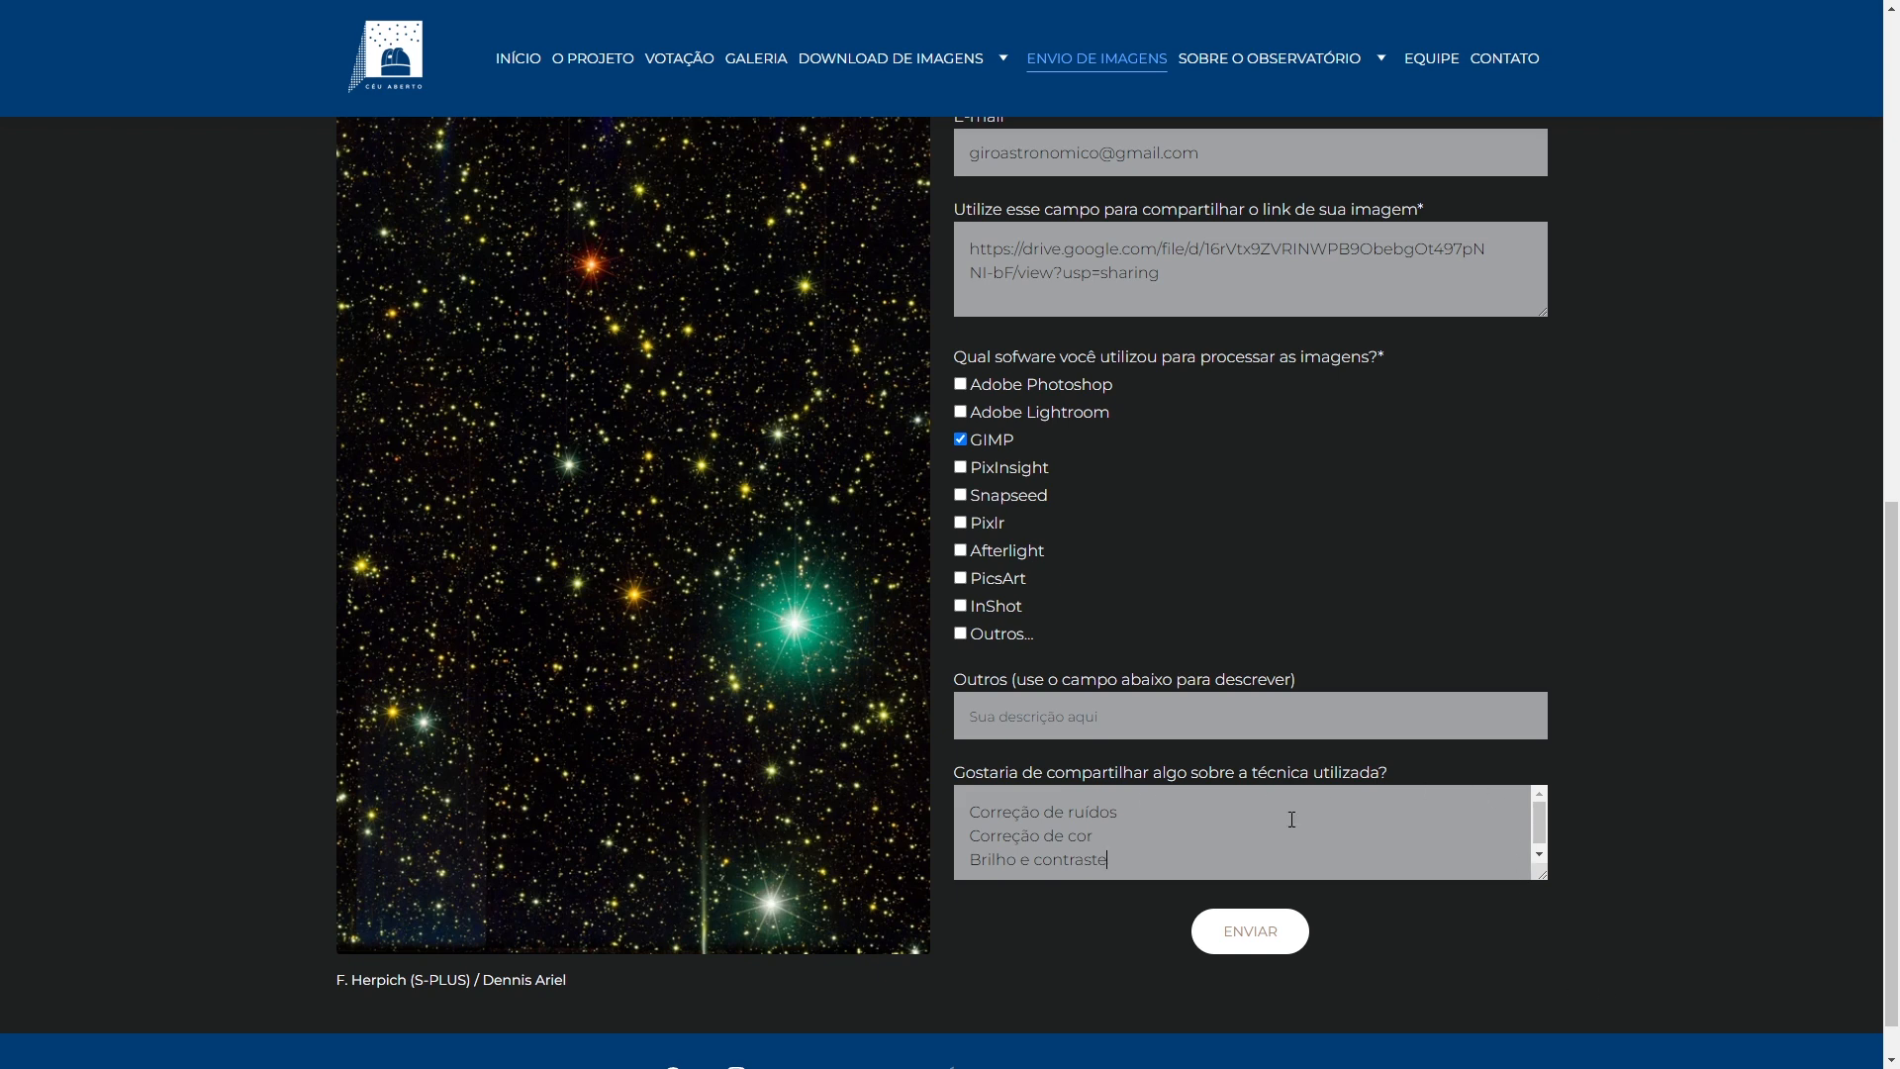
left_click(1250, 935)
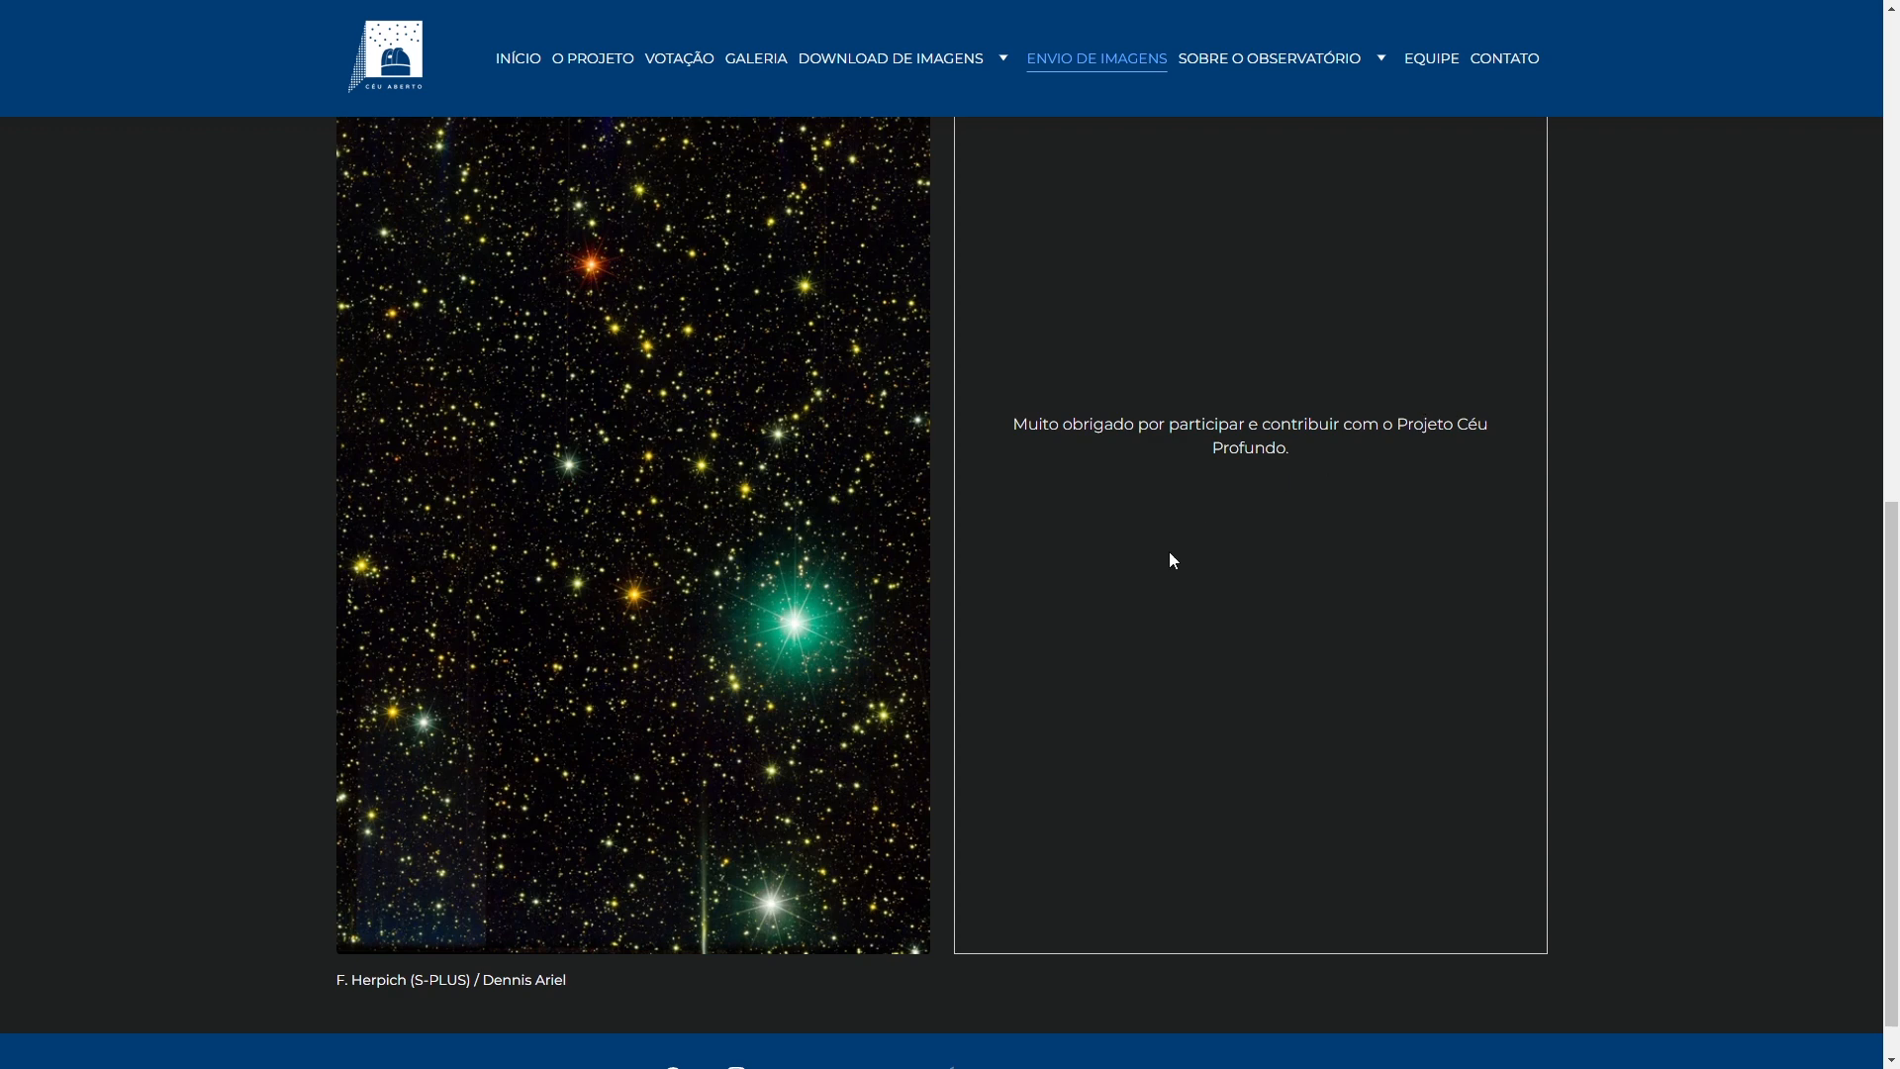
- Open the VOTAÇÃO page and scroll through its submitted image posts
scroll(1134, 620, "up", 8)
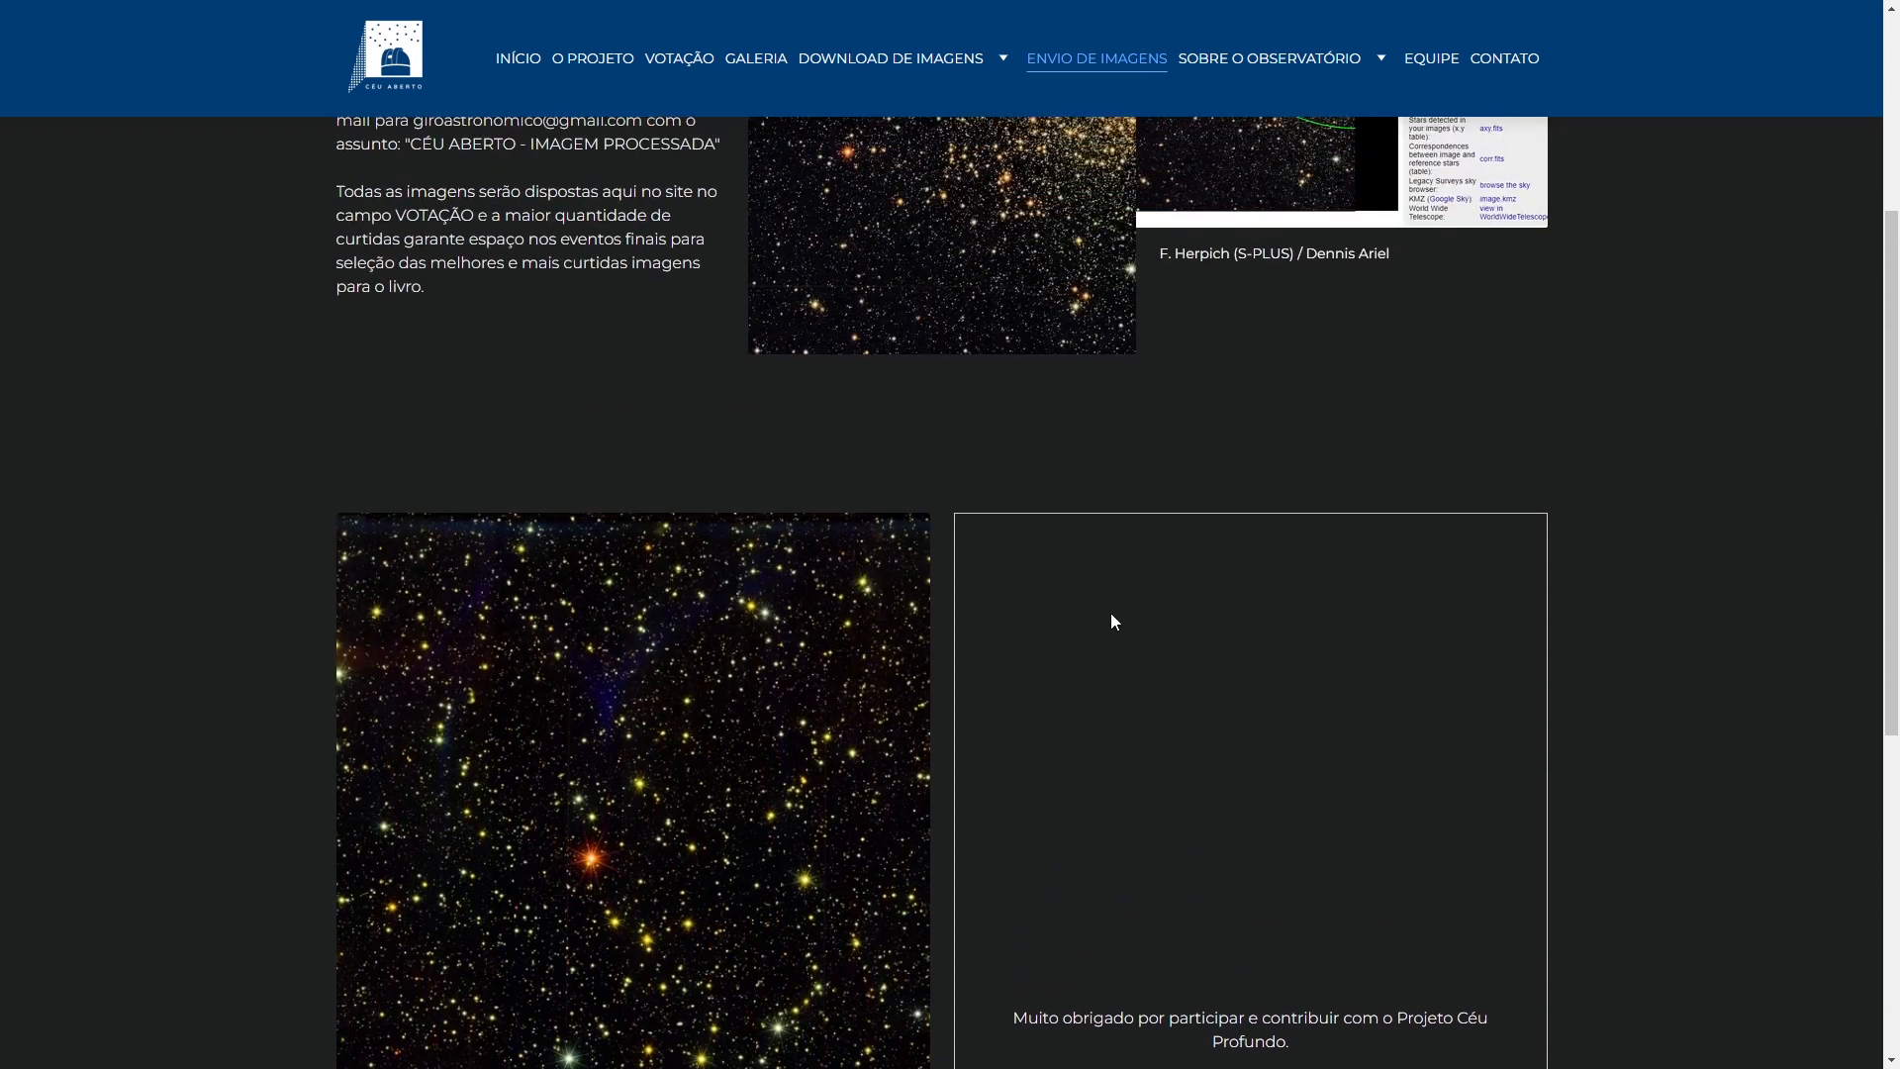
scroll(1110, 613, "up", 1)
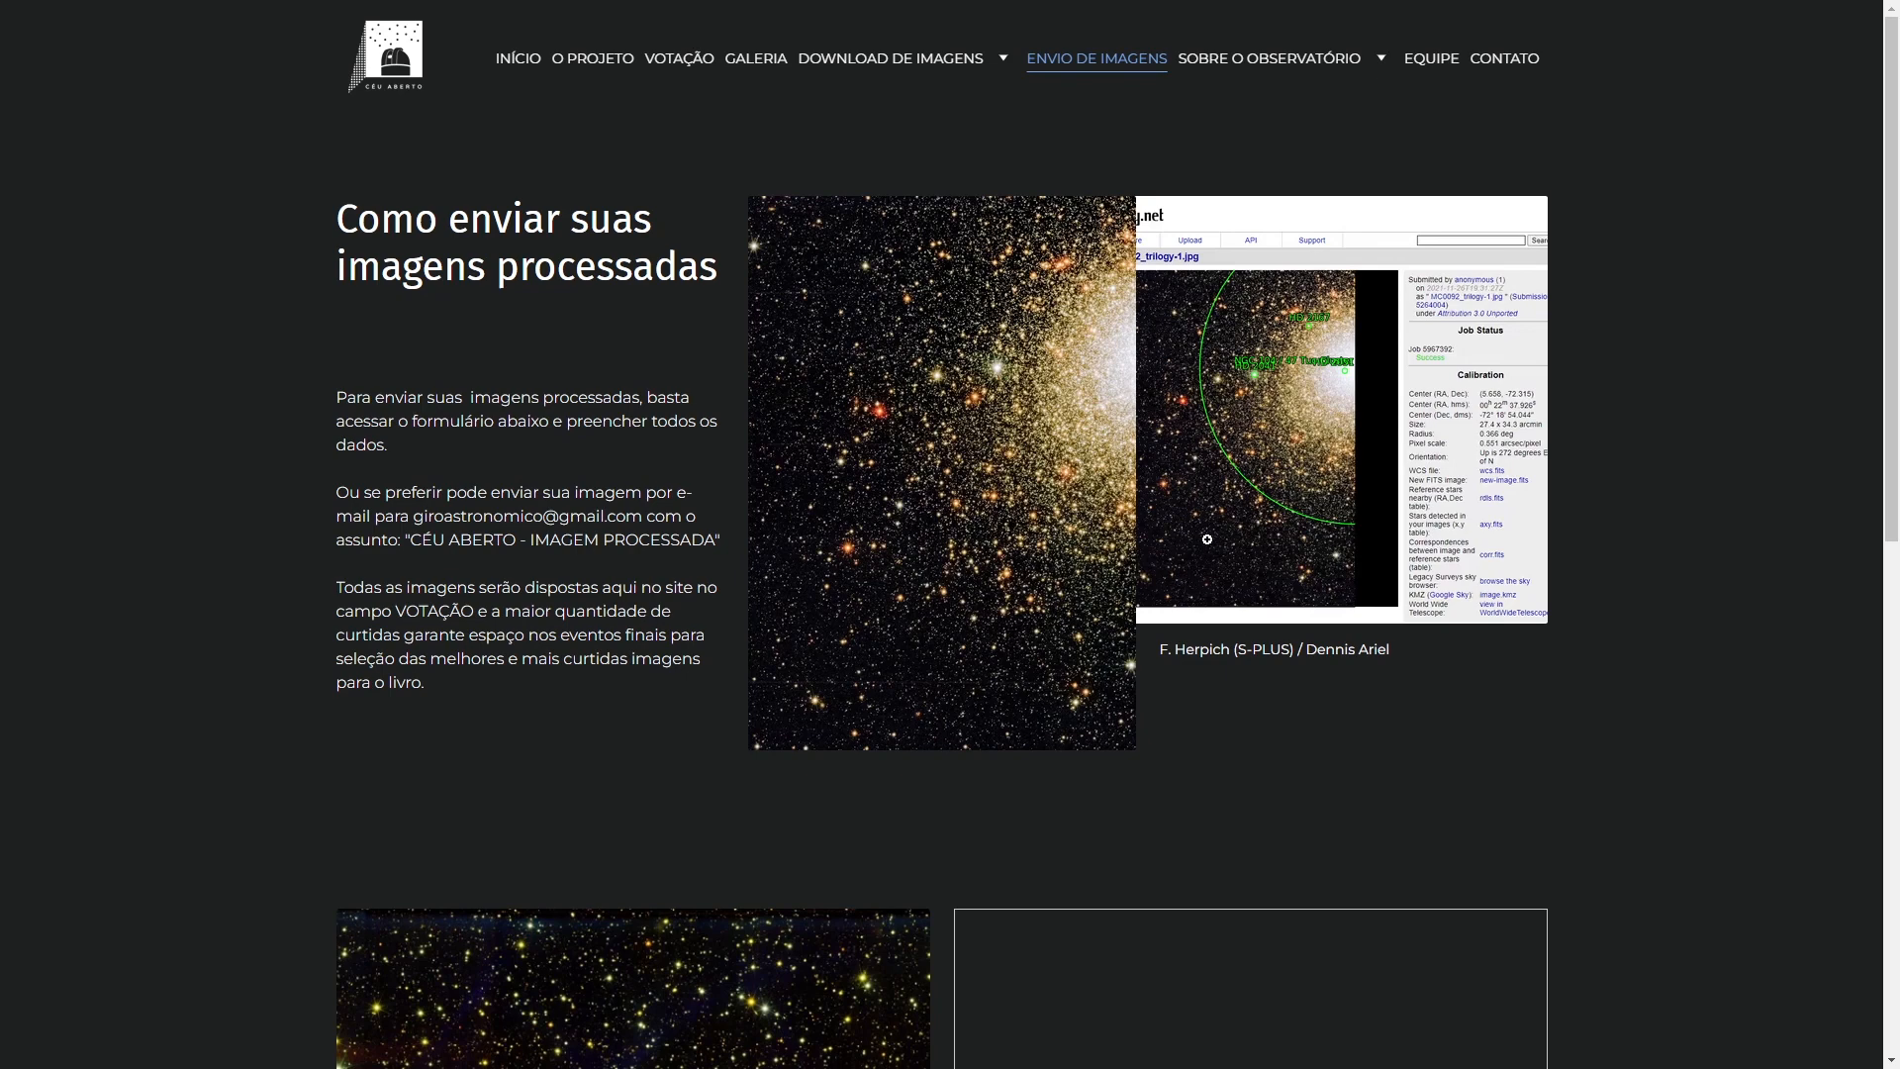
left_click(705, 66)
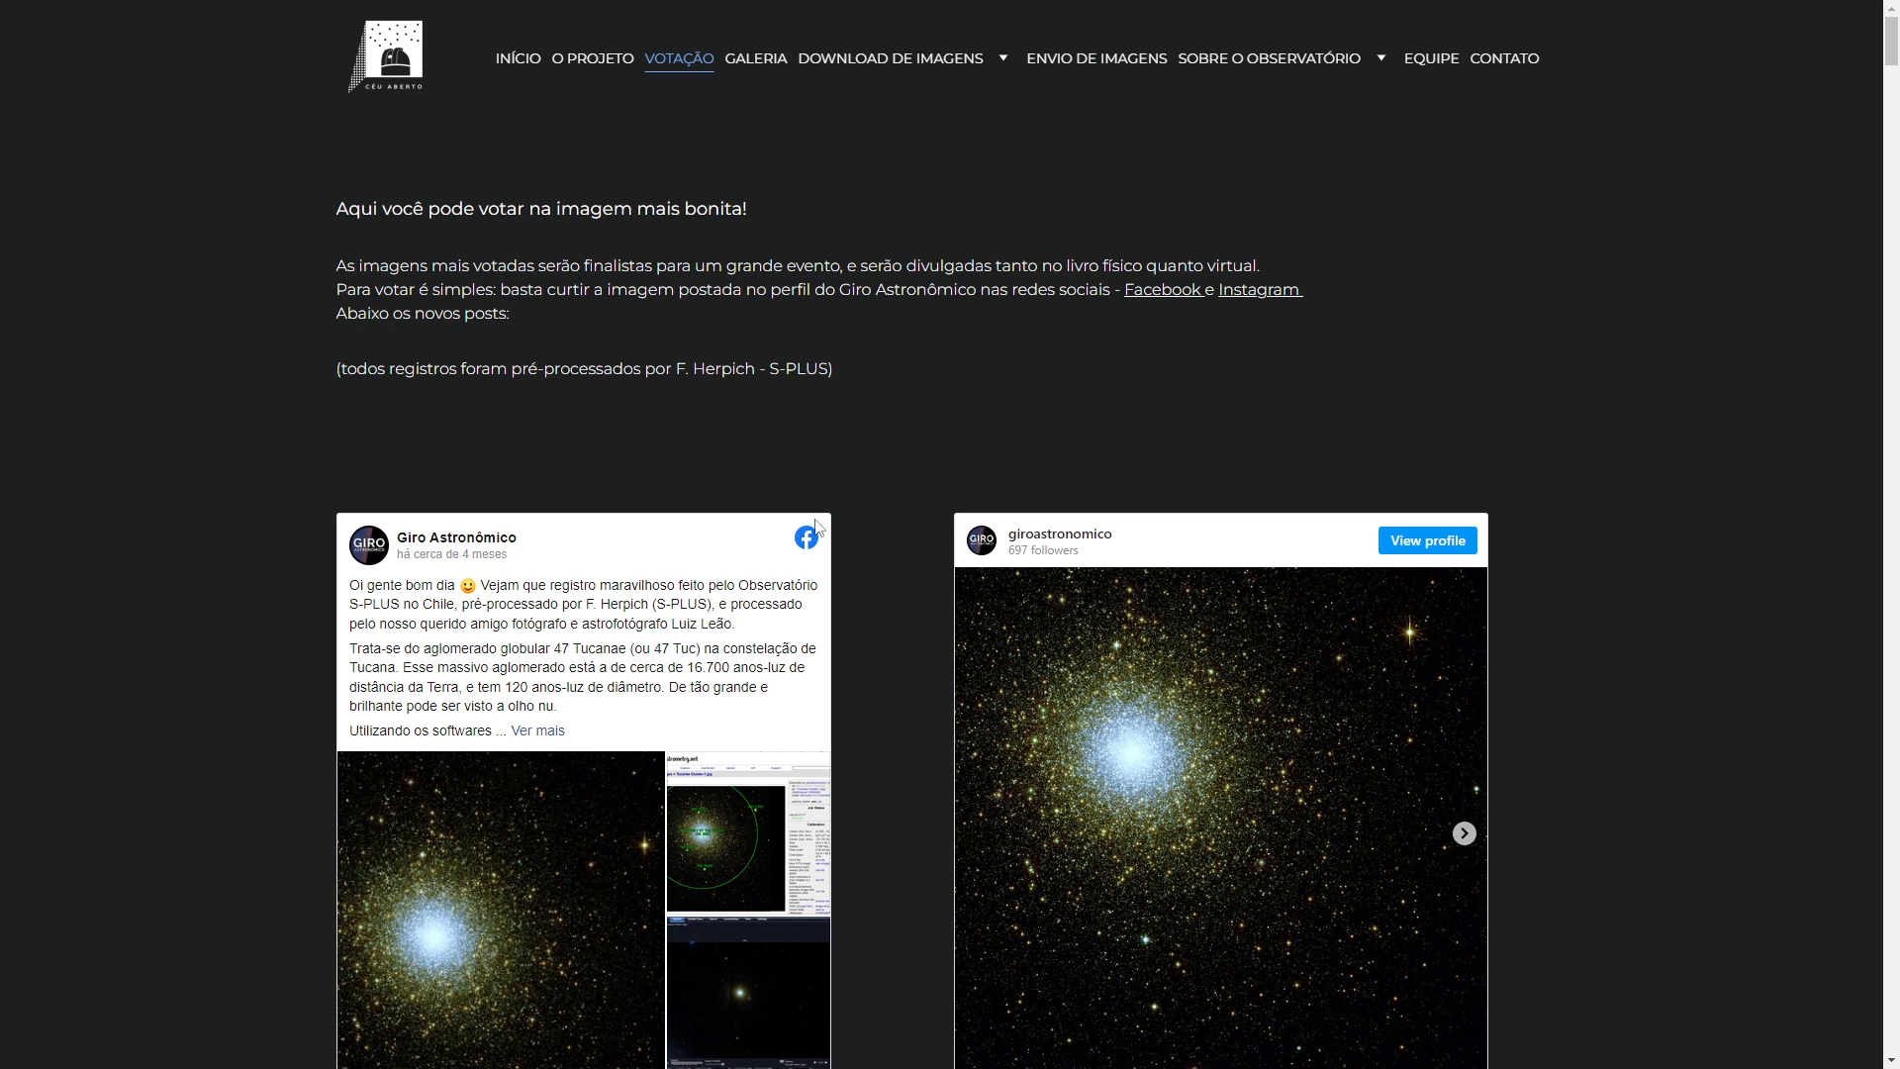
scroll(607, 569, "down", 6)
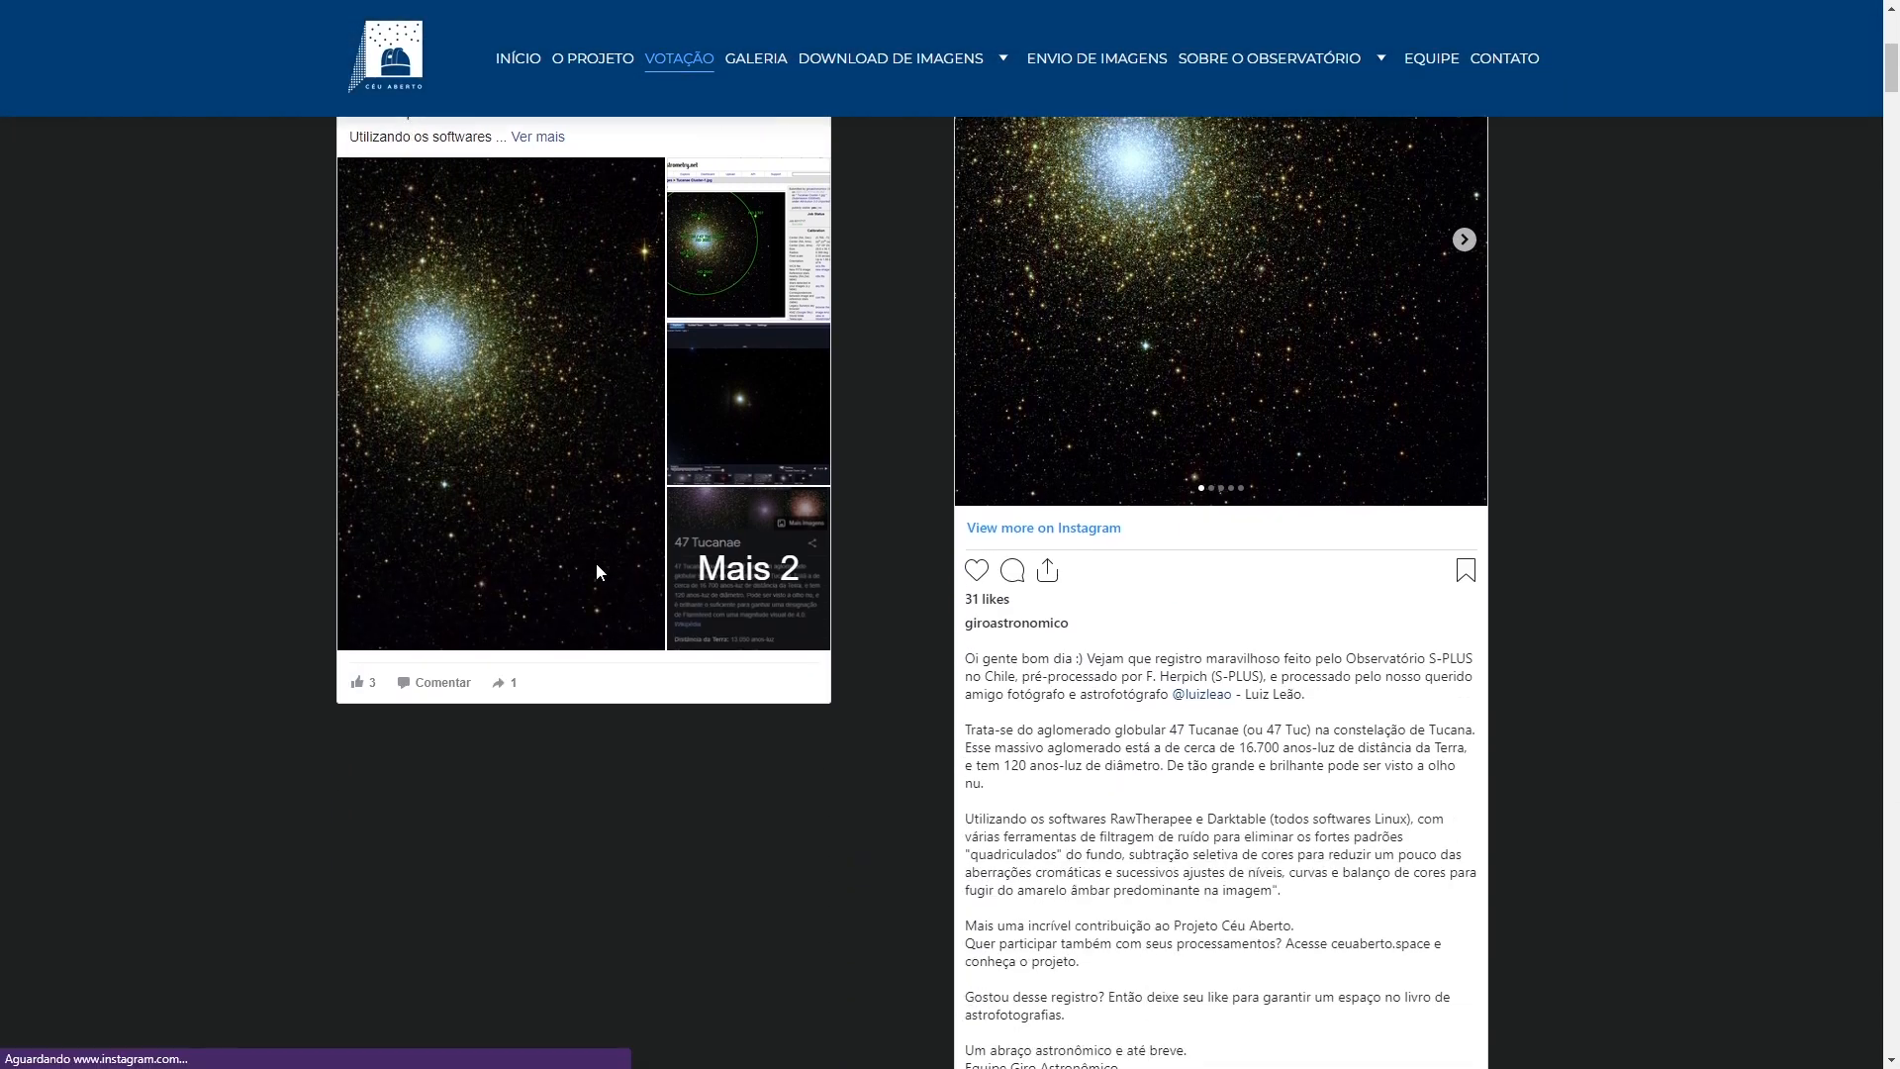
scroll(598, 568, "down", 9)
scroll(597, 568, "down", 11)
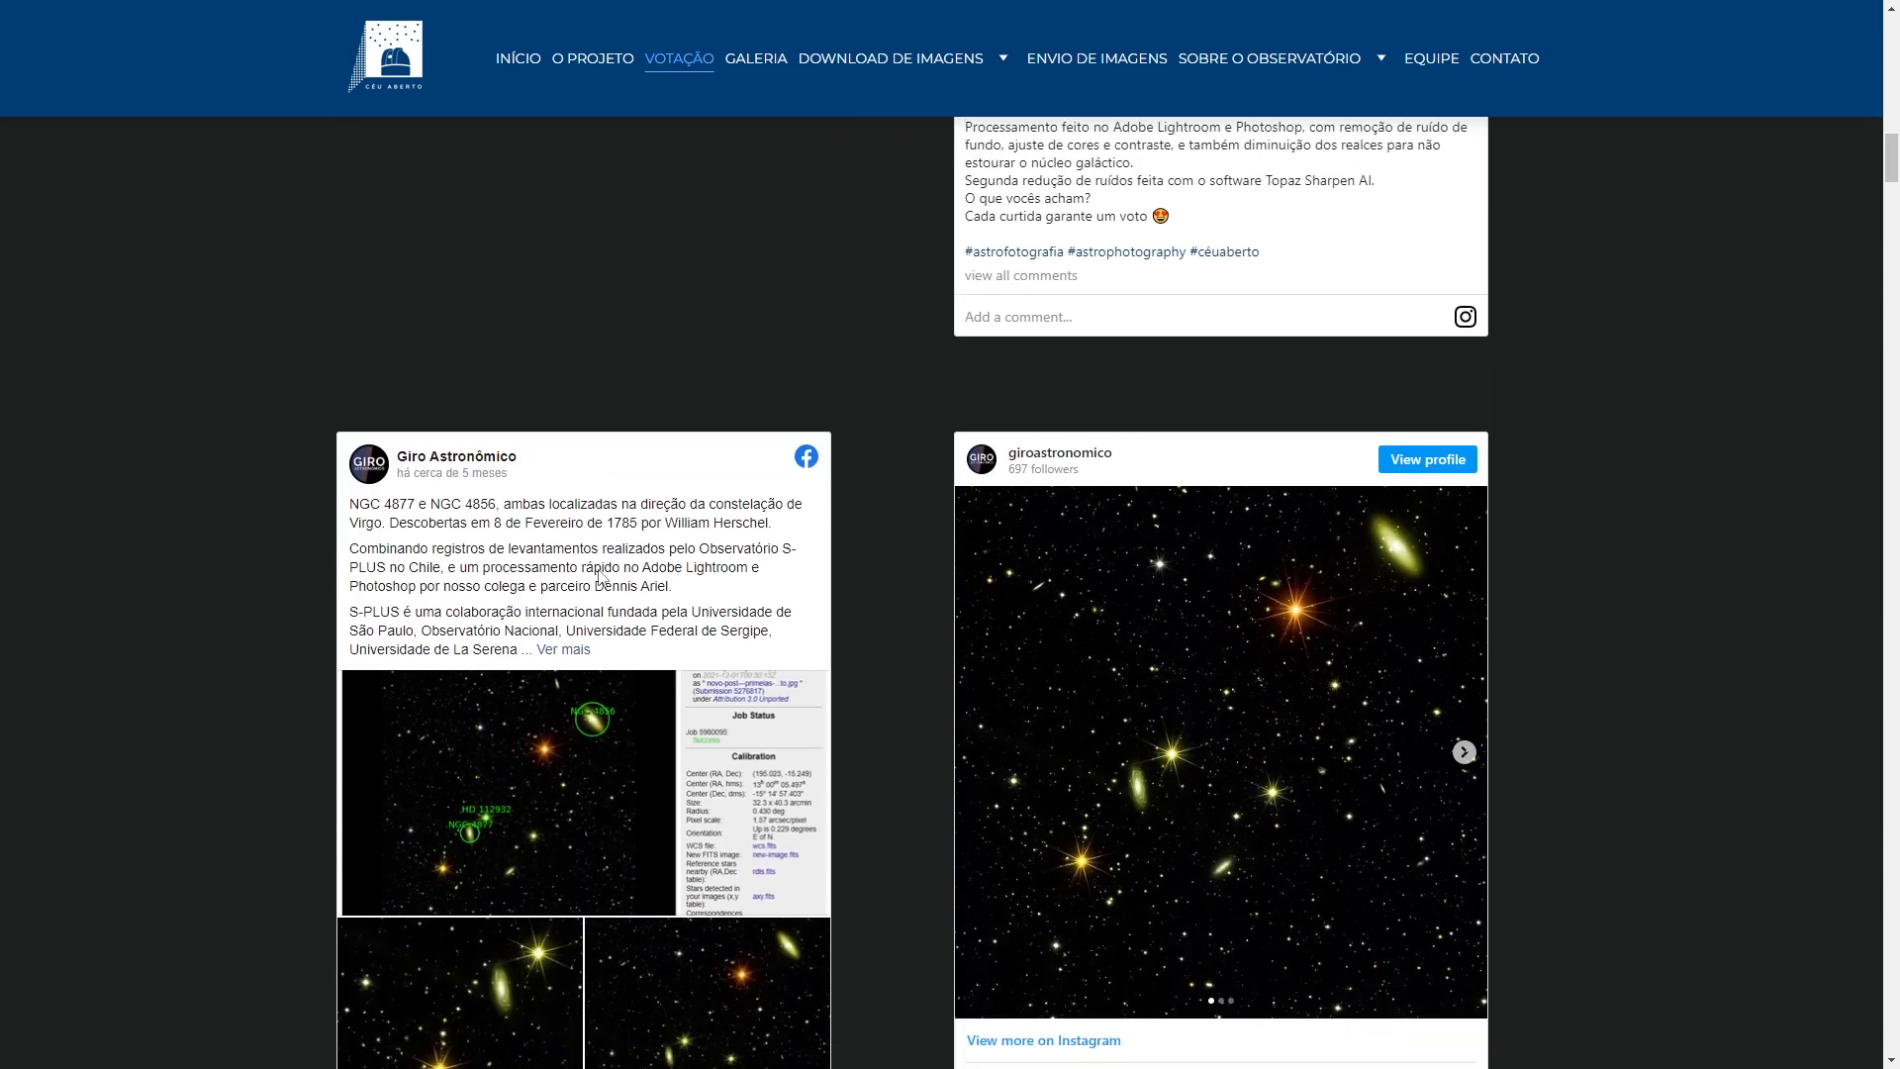
scroll(597, 574, "down", 9)
scroll(598, 578, "down", 4)
scroll(597, 577, "down", 7)
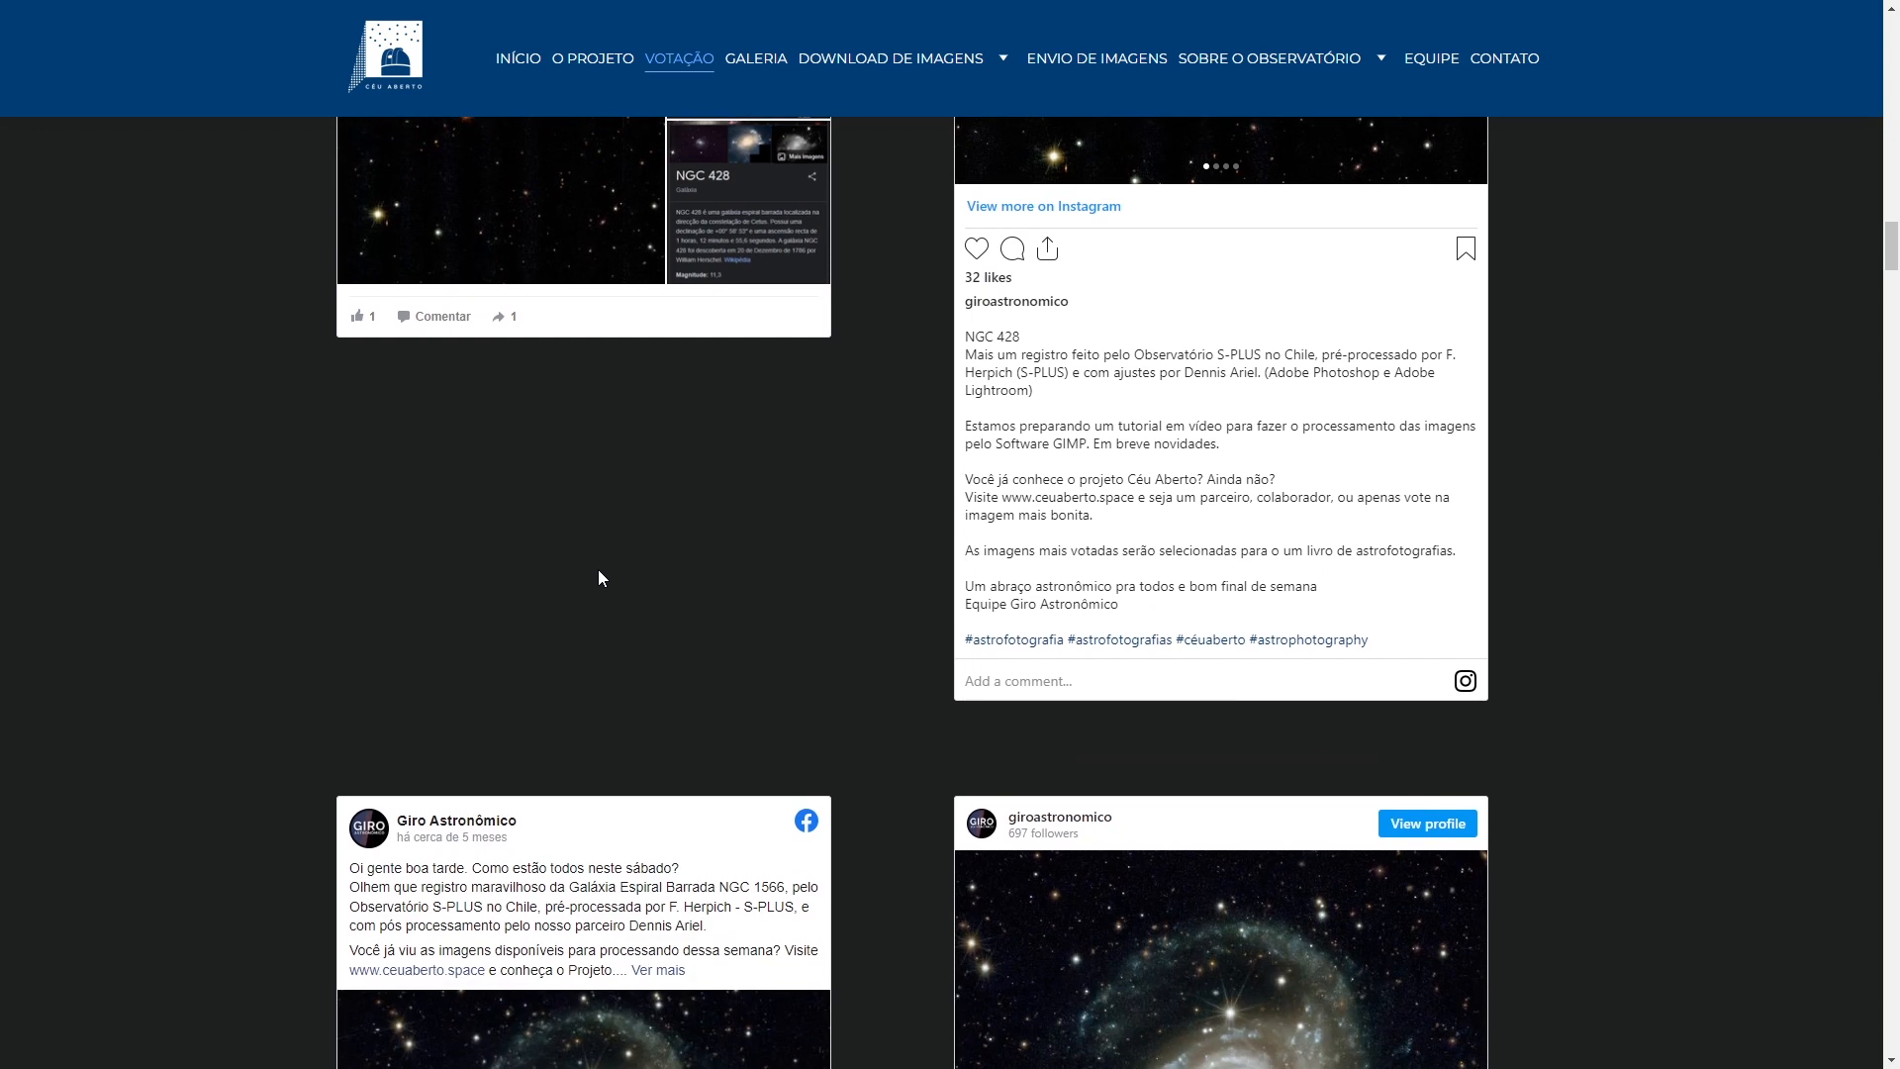
scroll(598, 578, "down", 7)
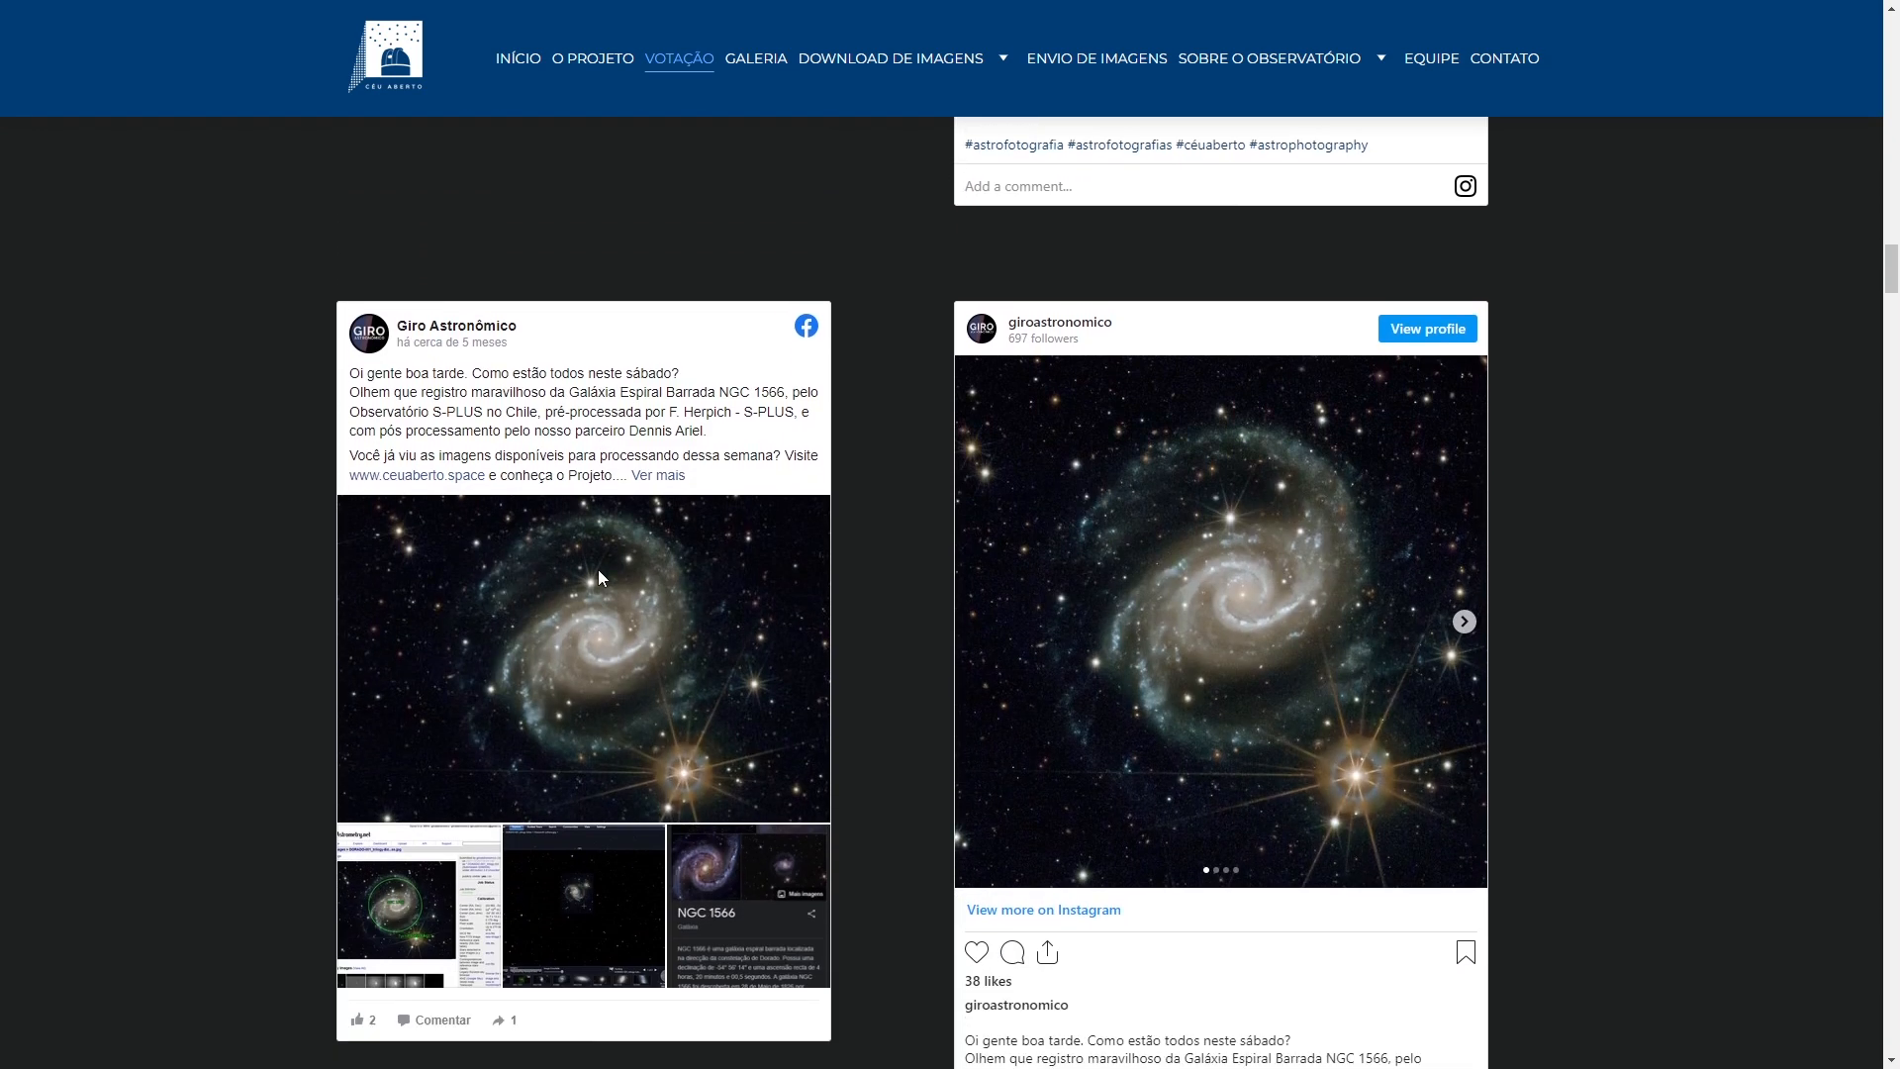
scroll(598, 578, "down", 12)
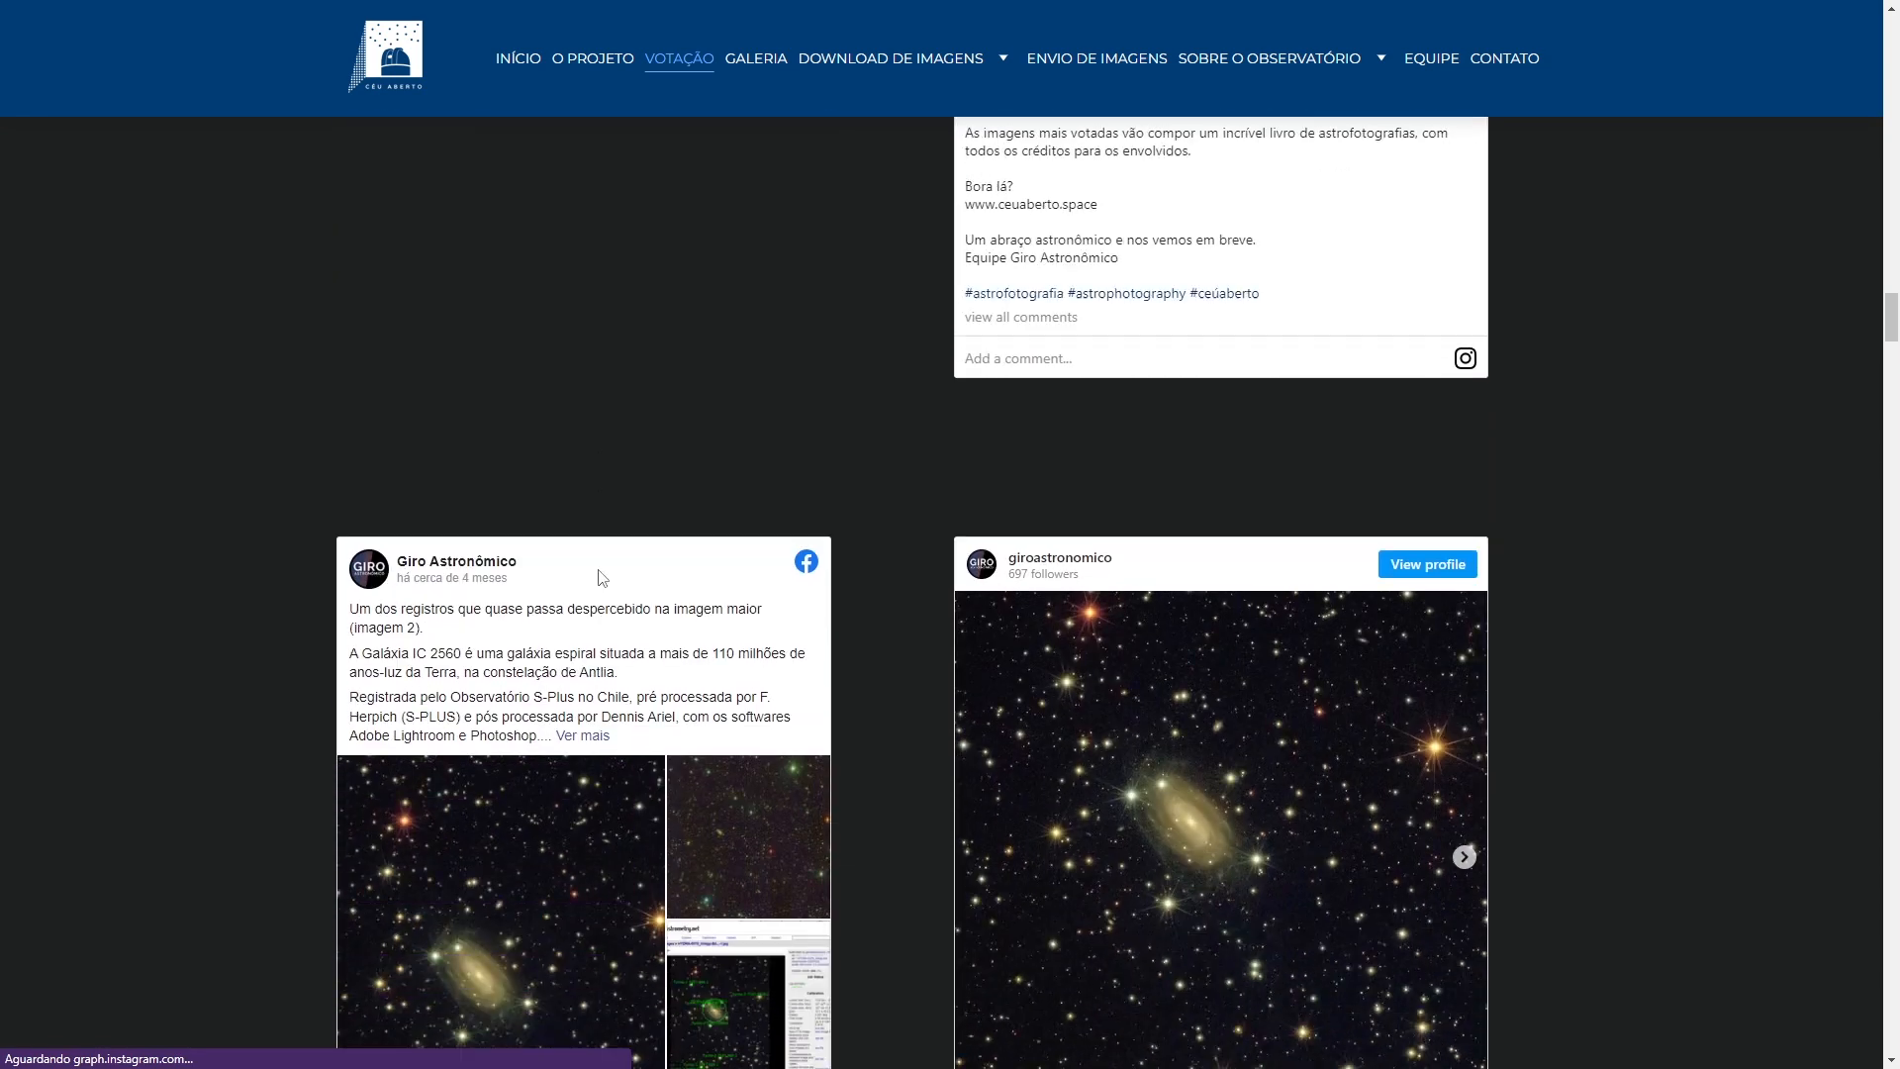
scroll(598, 578, "down", 13)
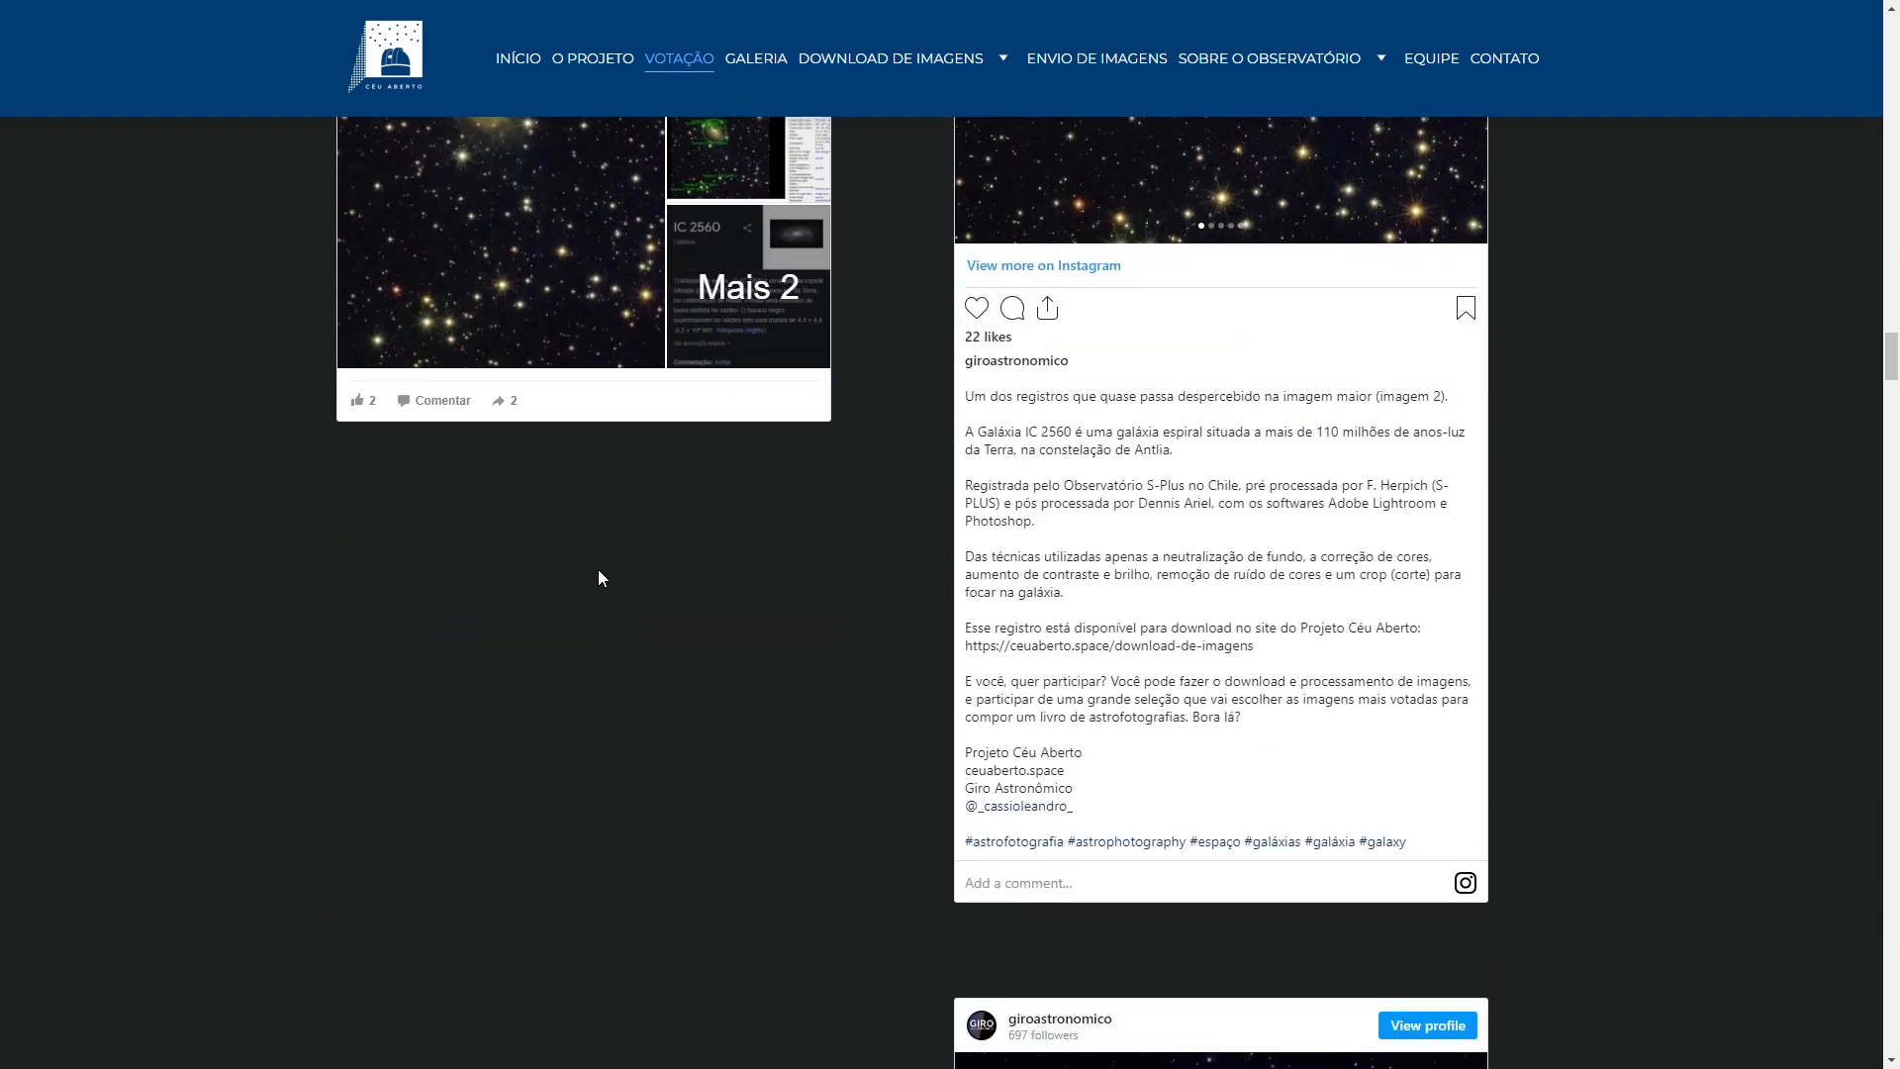
scroll(598, 568, "down", 3)
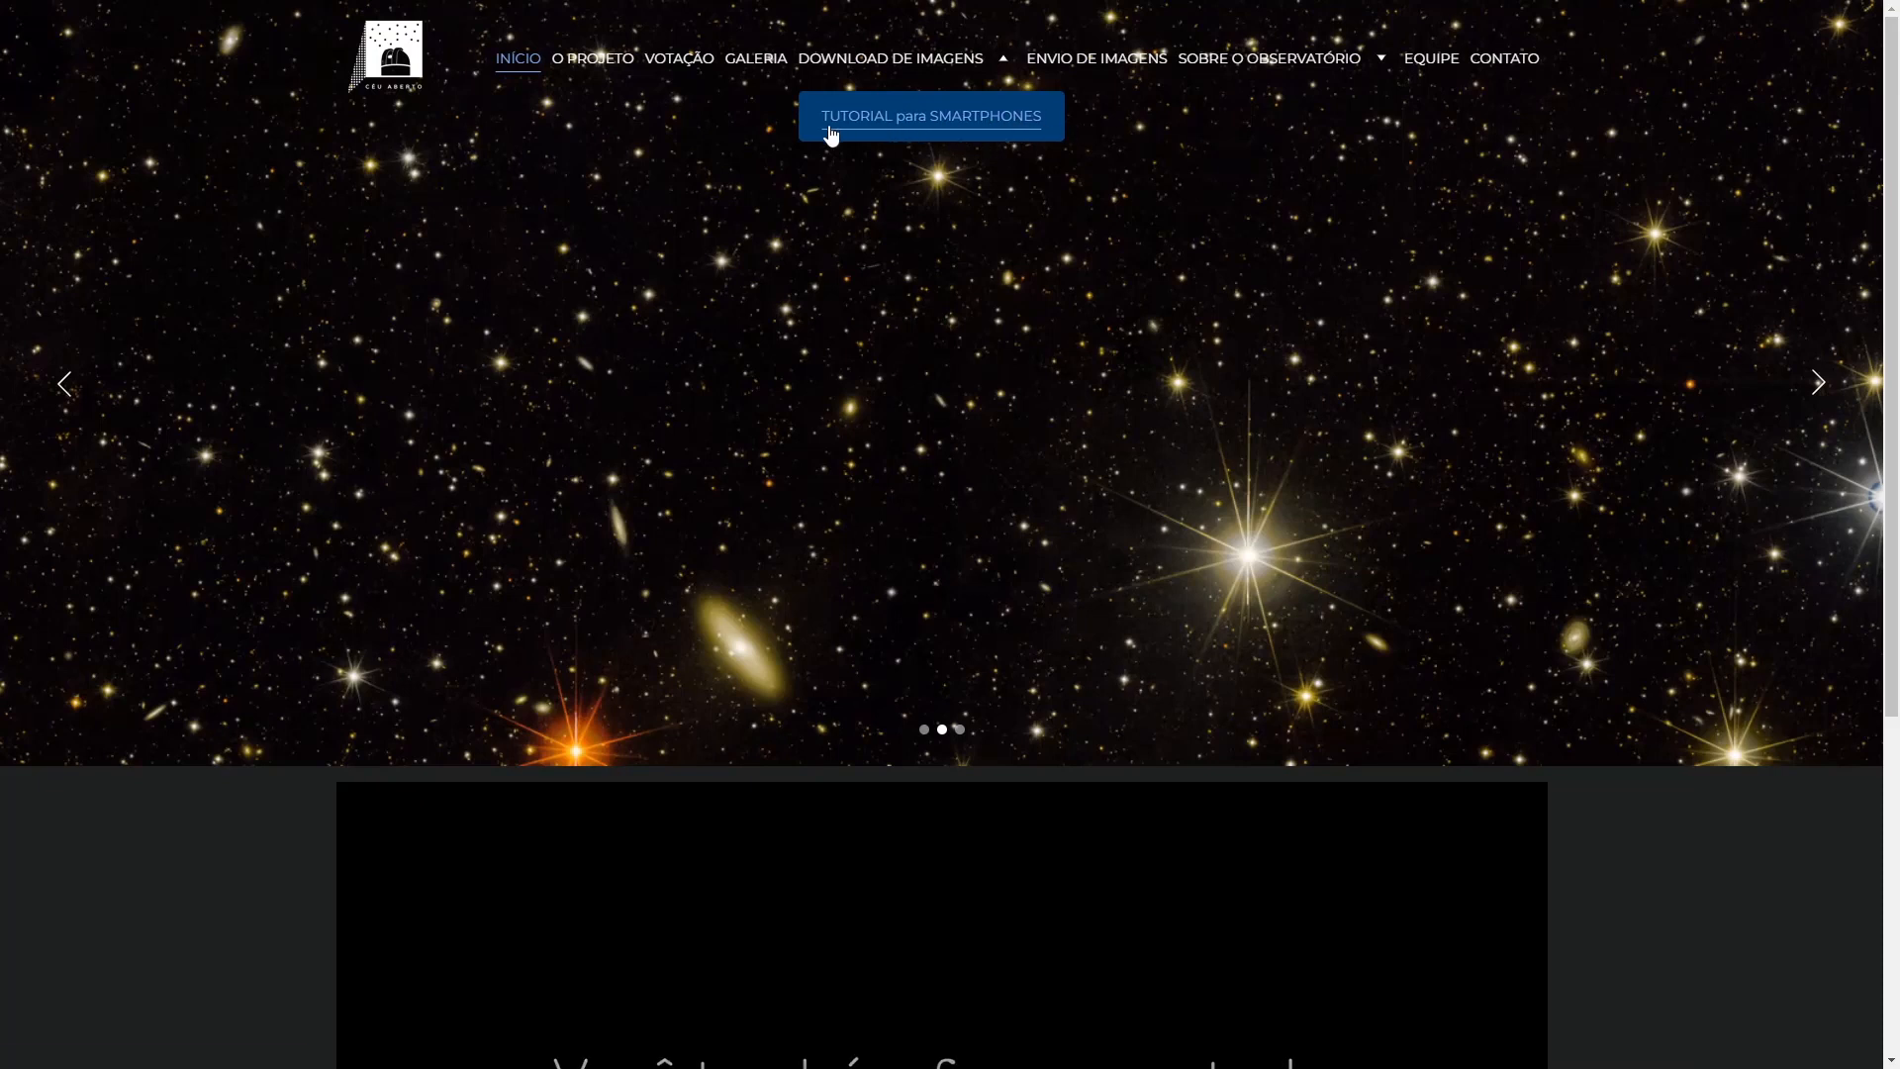
- Skip the smartphone tutorial video to about 2:40, then open the CONTATO page
left_click(912, 133)
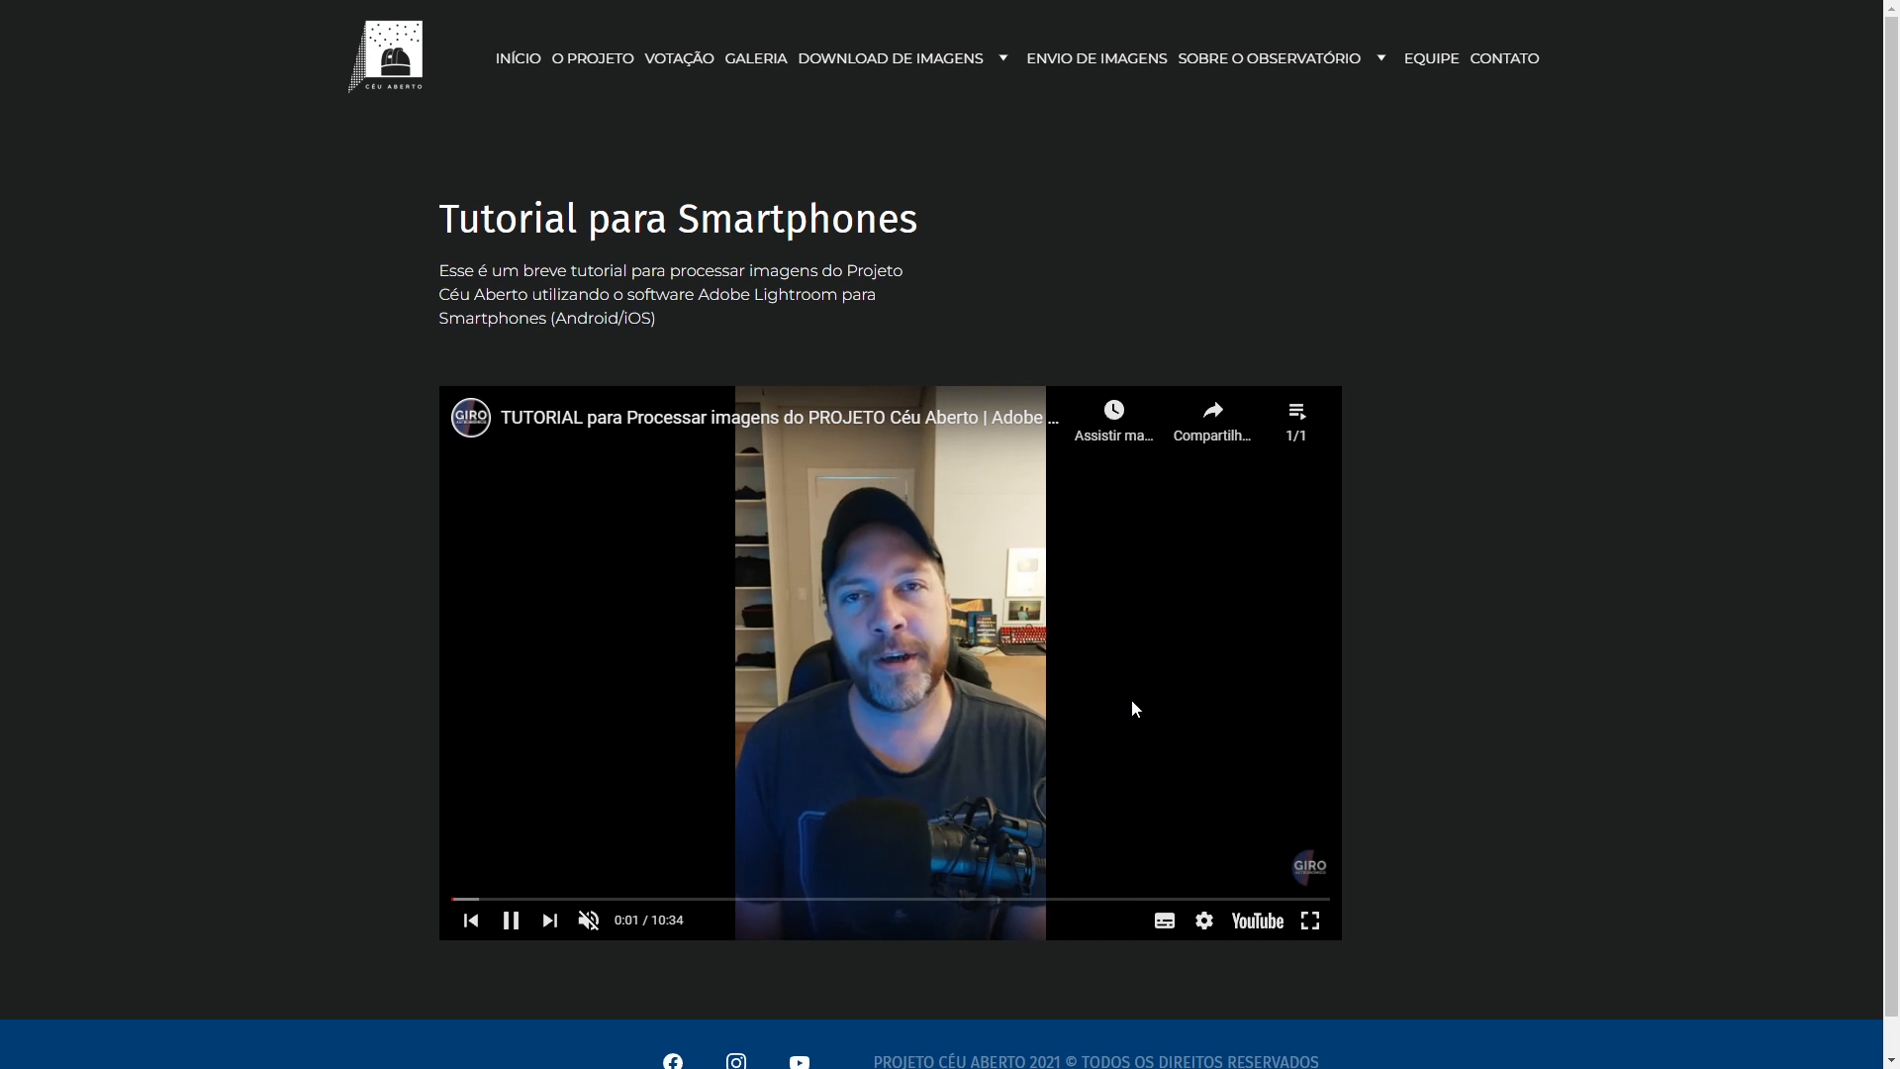
left_click_drag(633, 898, 678, 900)
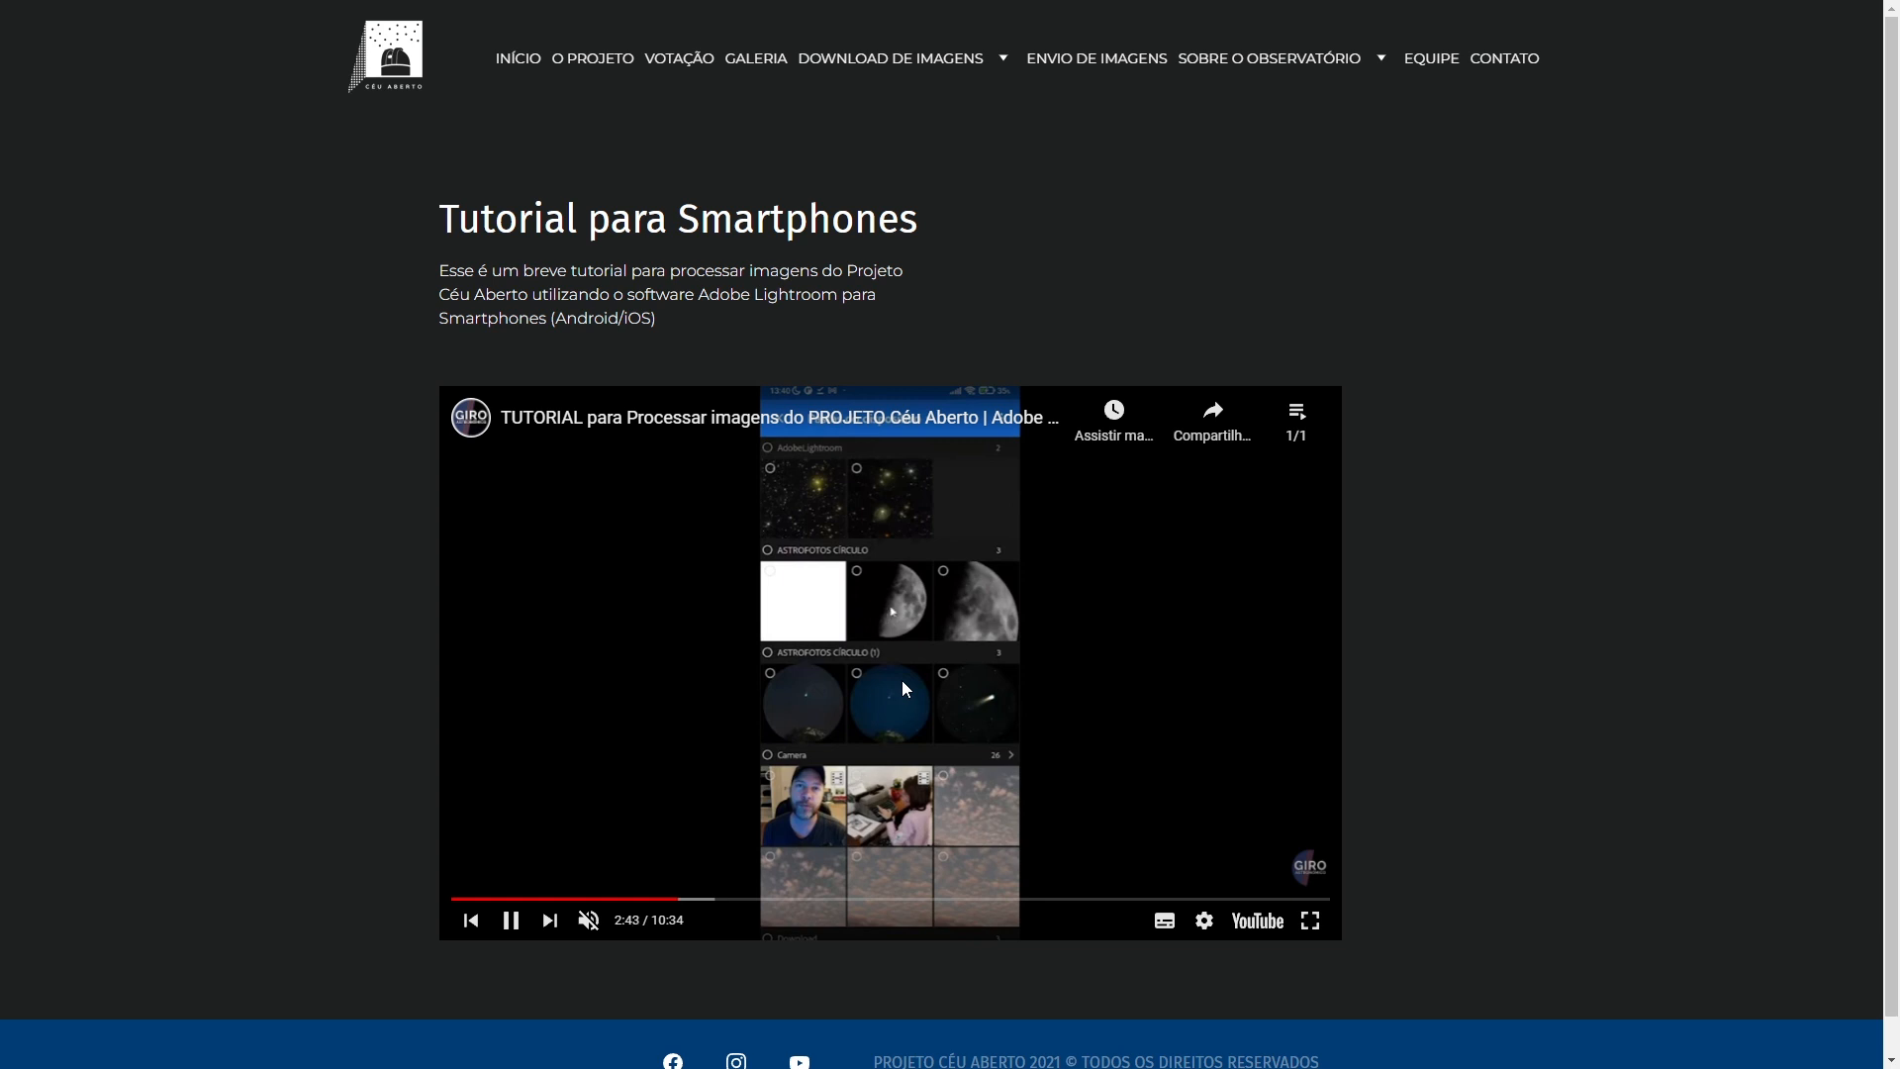
left_click(1522, 69)
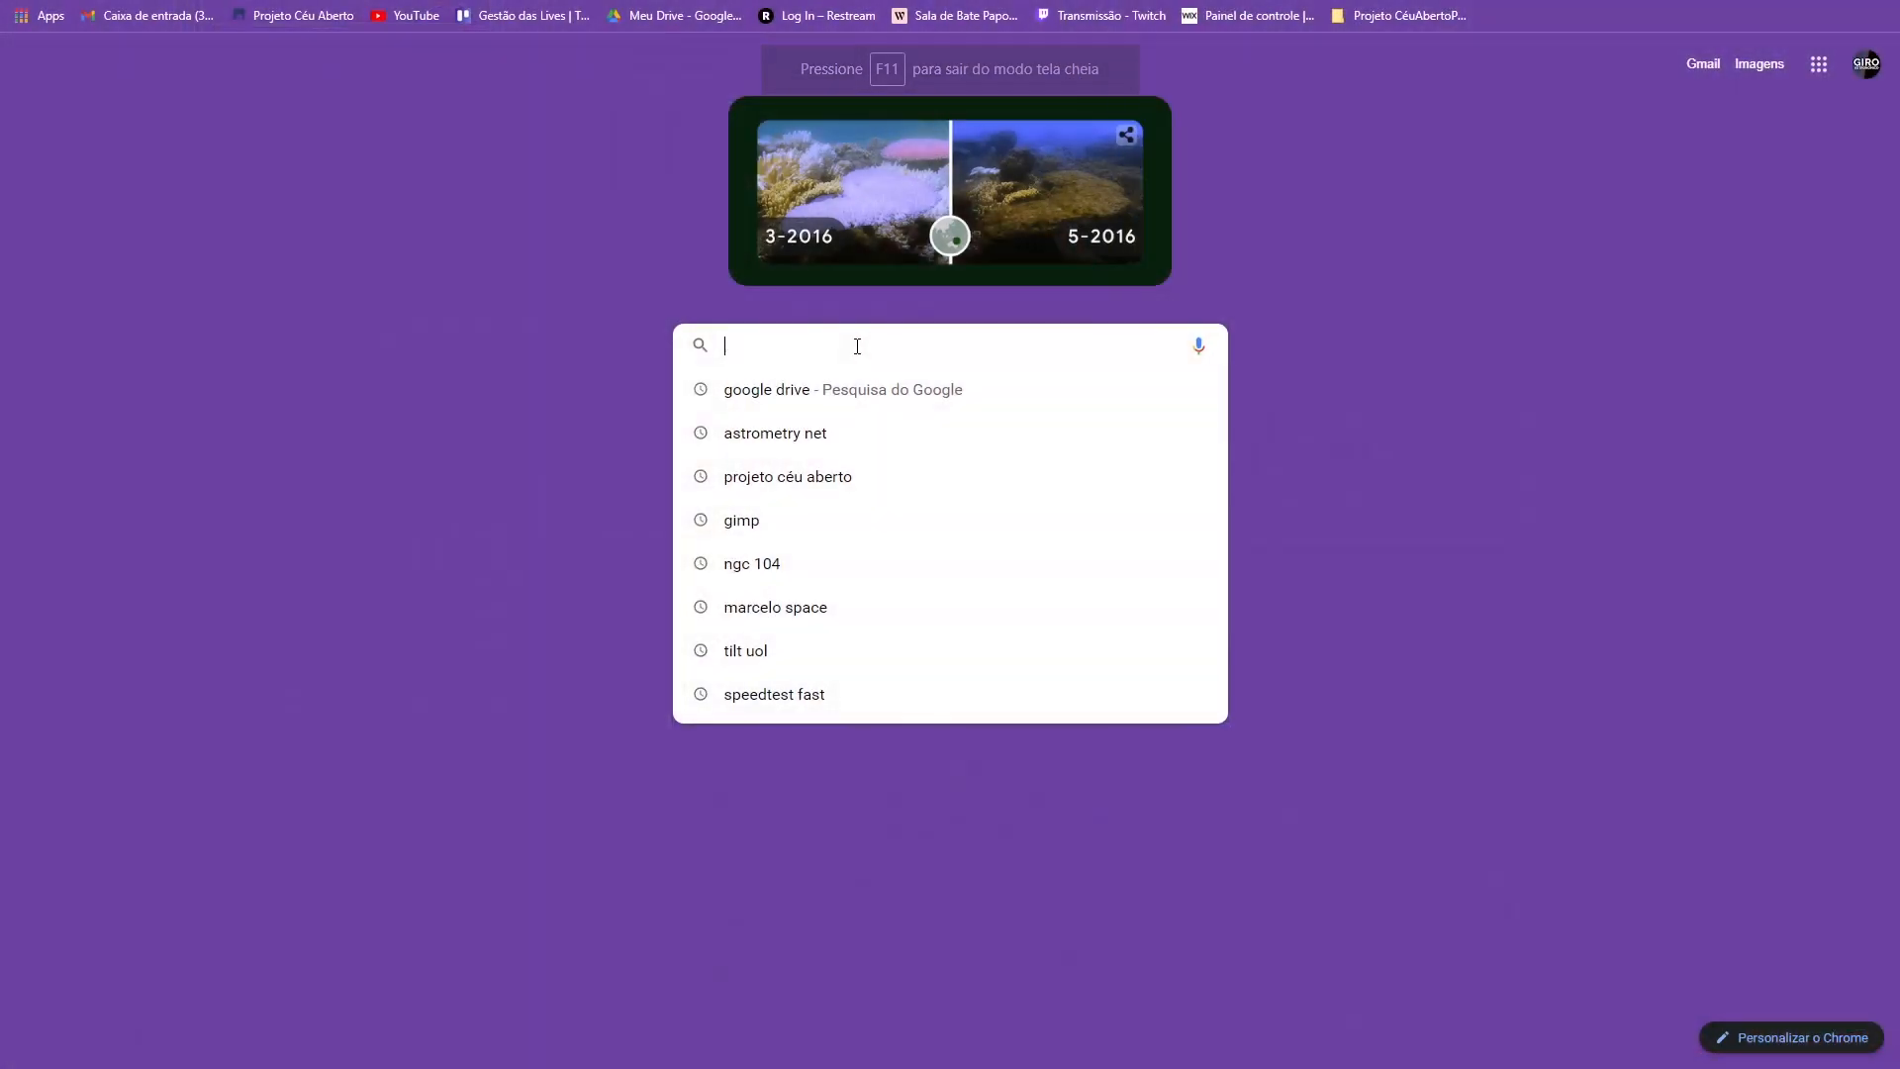
- Search for astro space, open astrospace.com.br, and view its YouTube channel's Playlists
type("astro space")
key("Return")
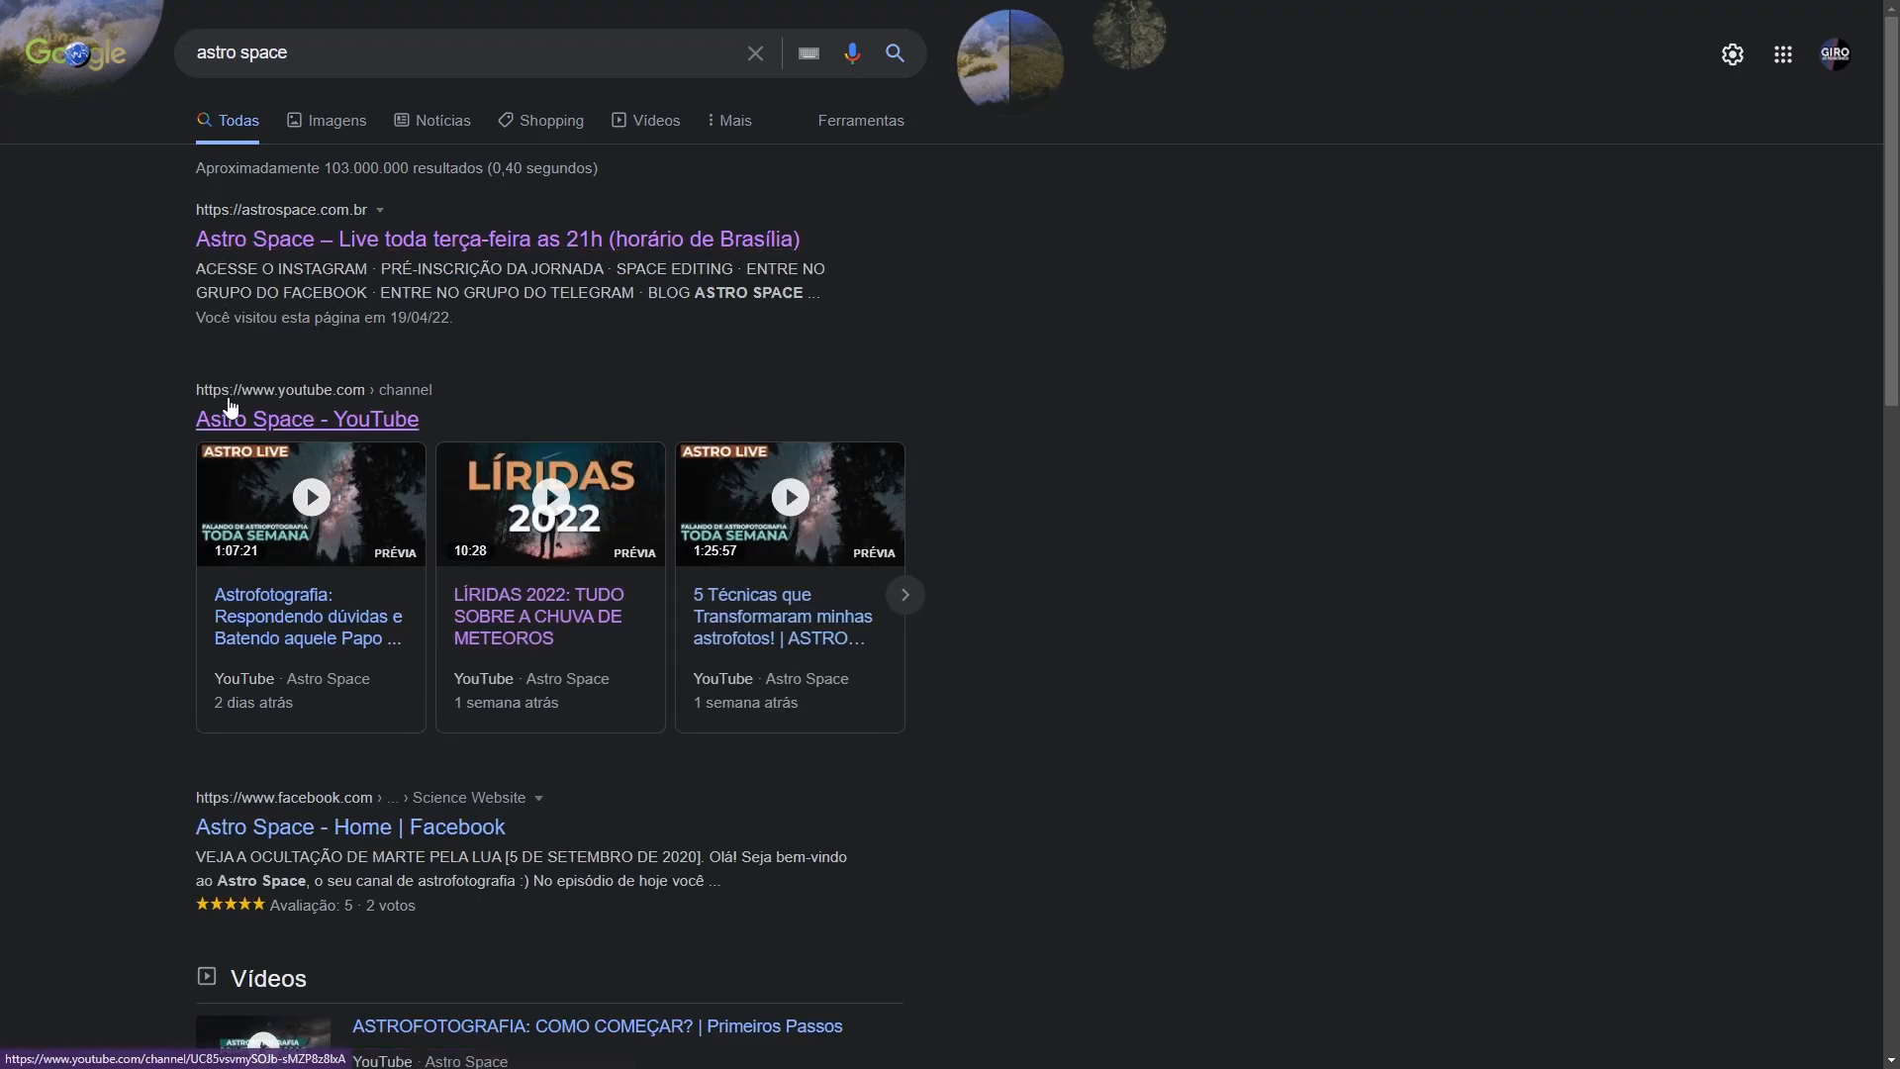
left_click(263, 241)
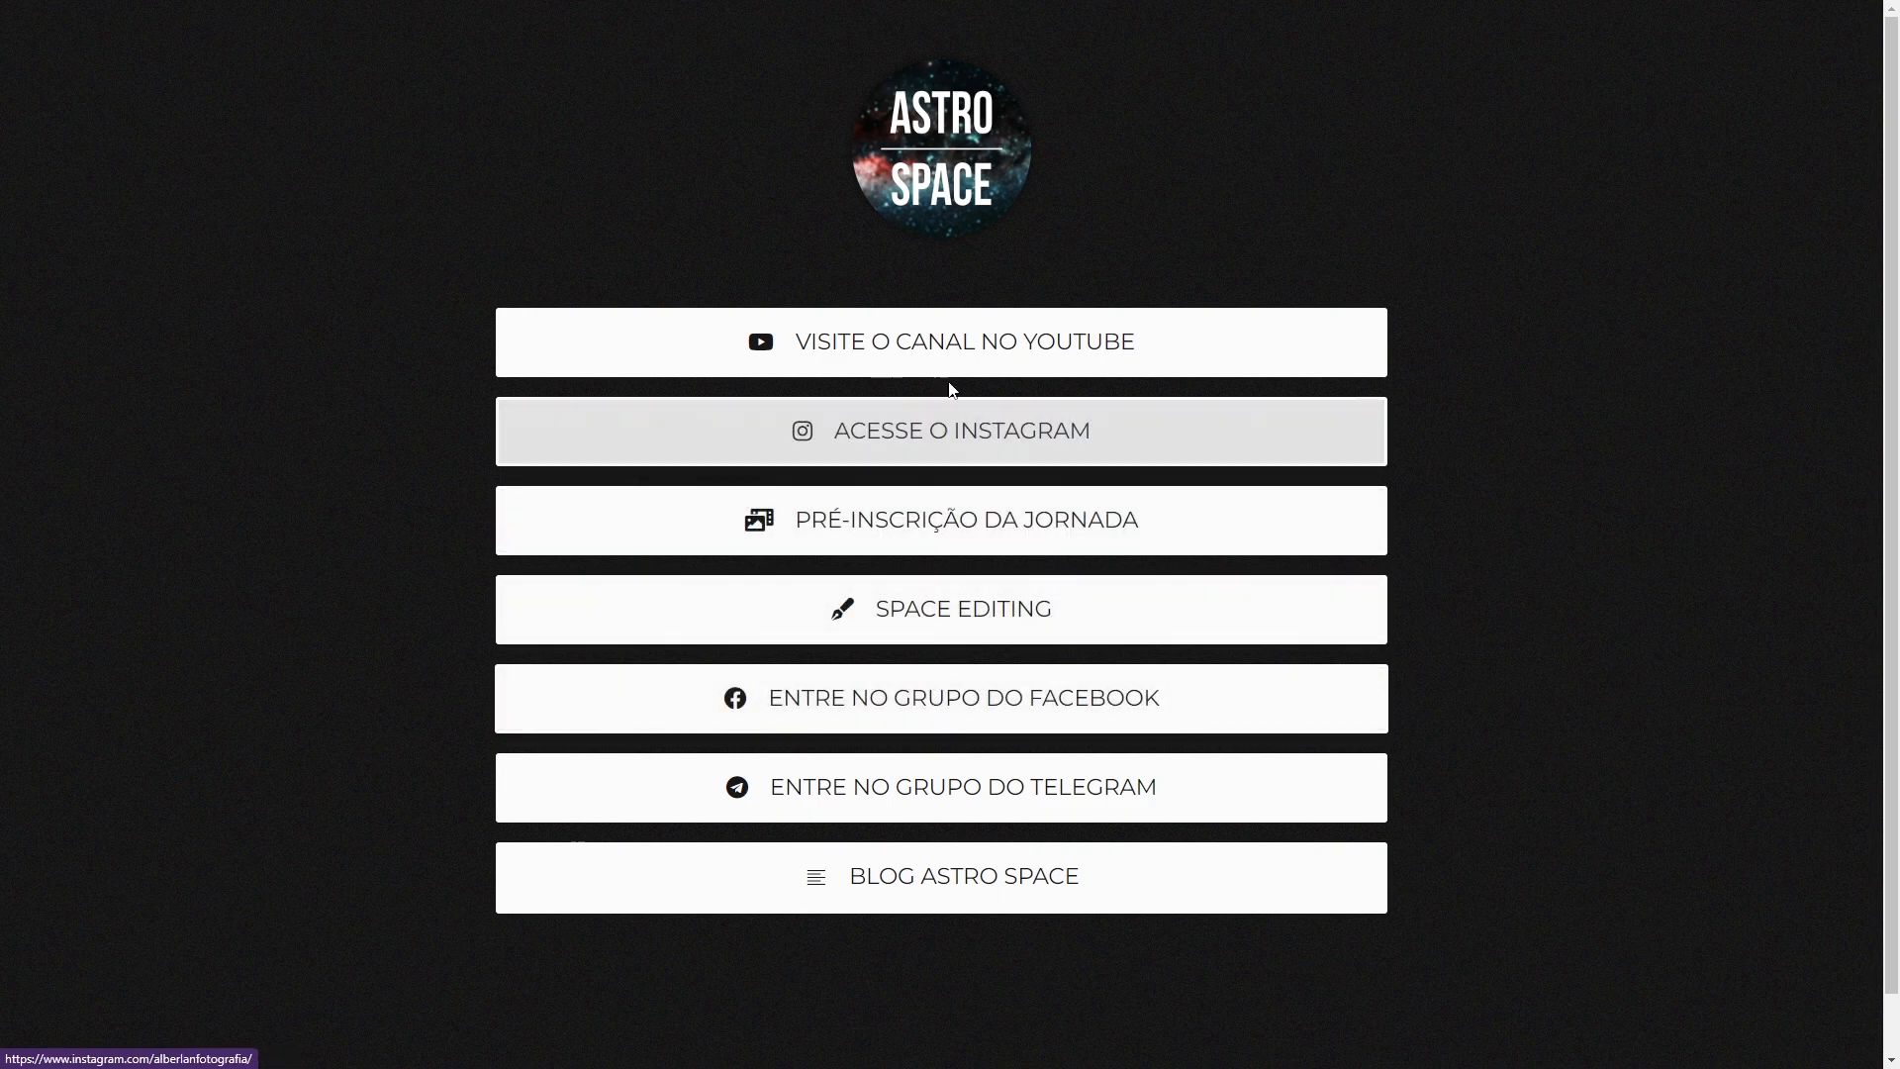
left_click(870, 354)
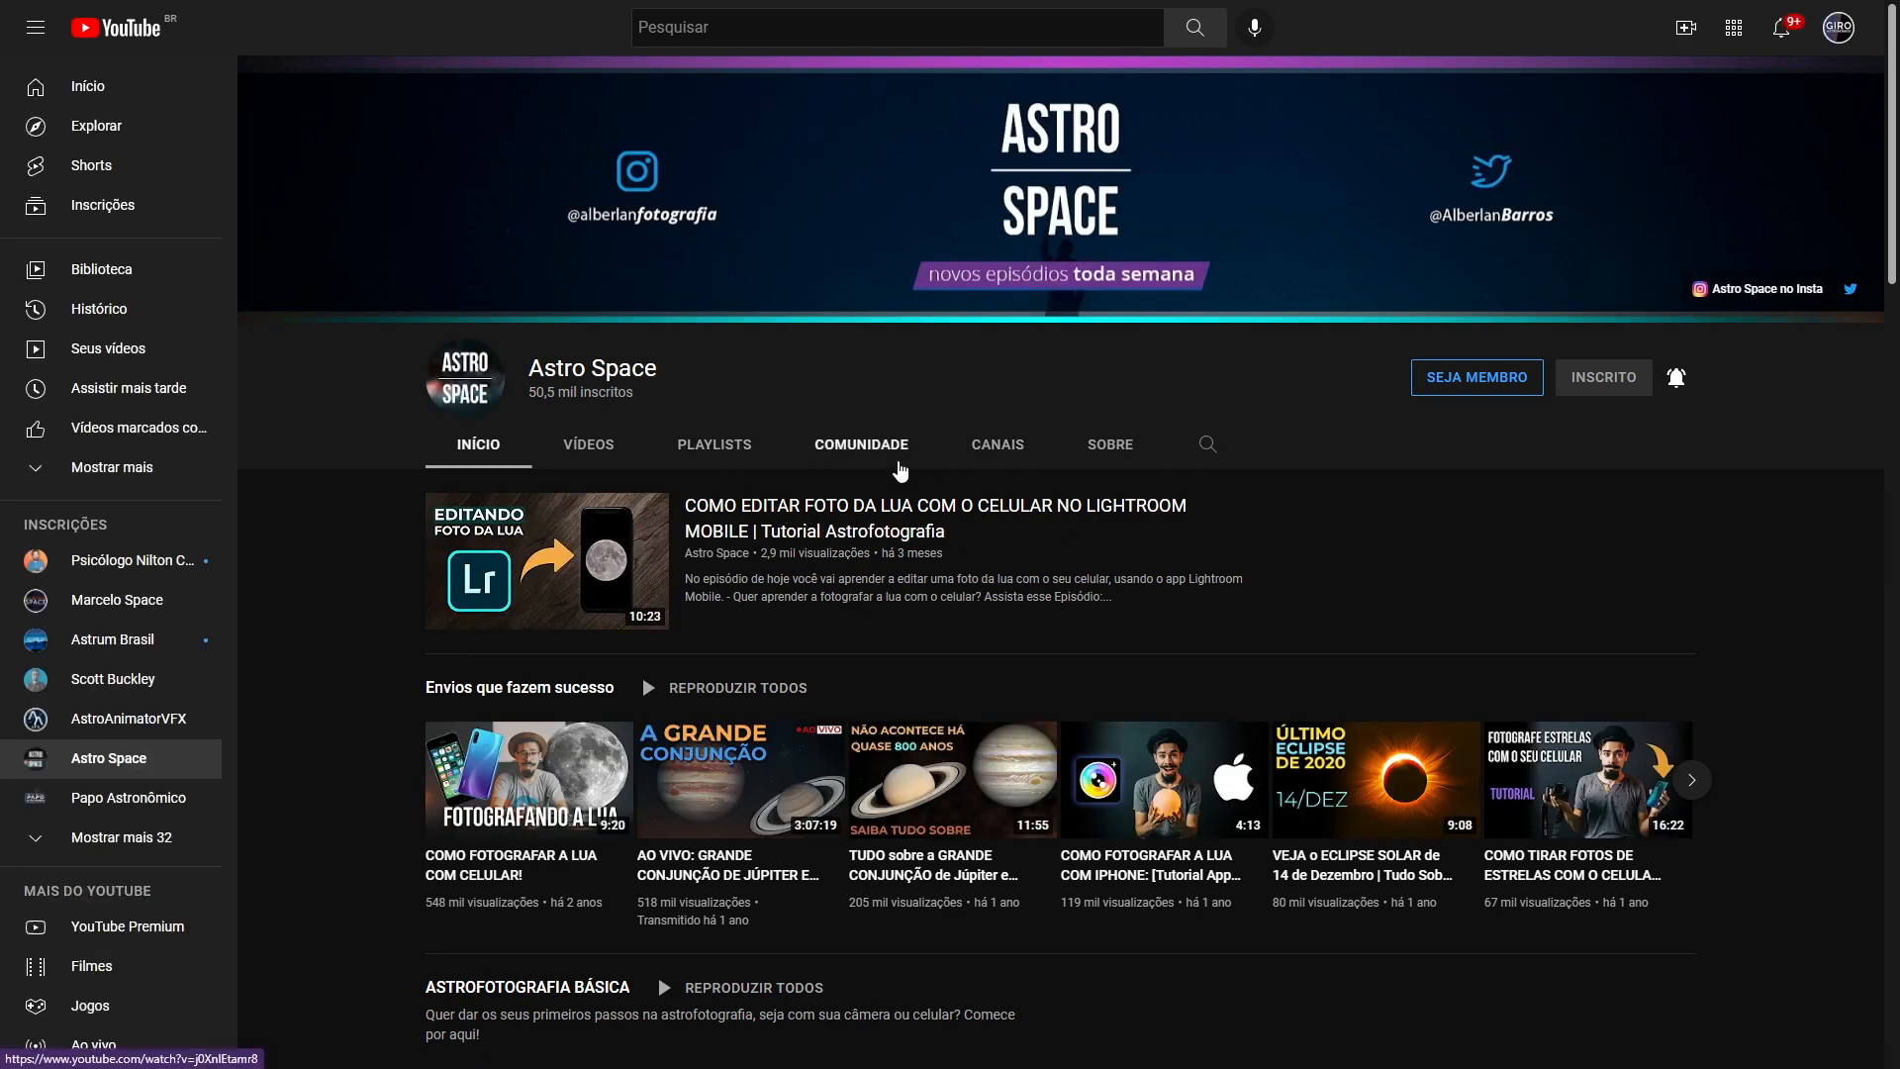
left_click(738, 452)
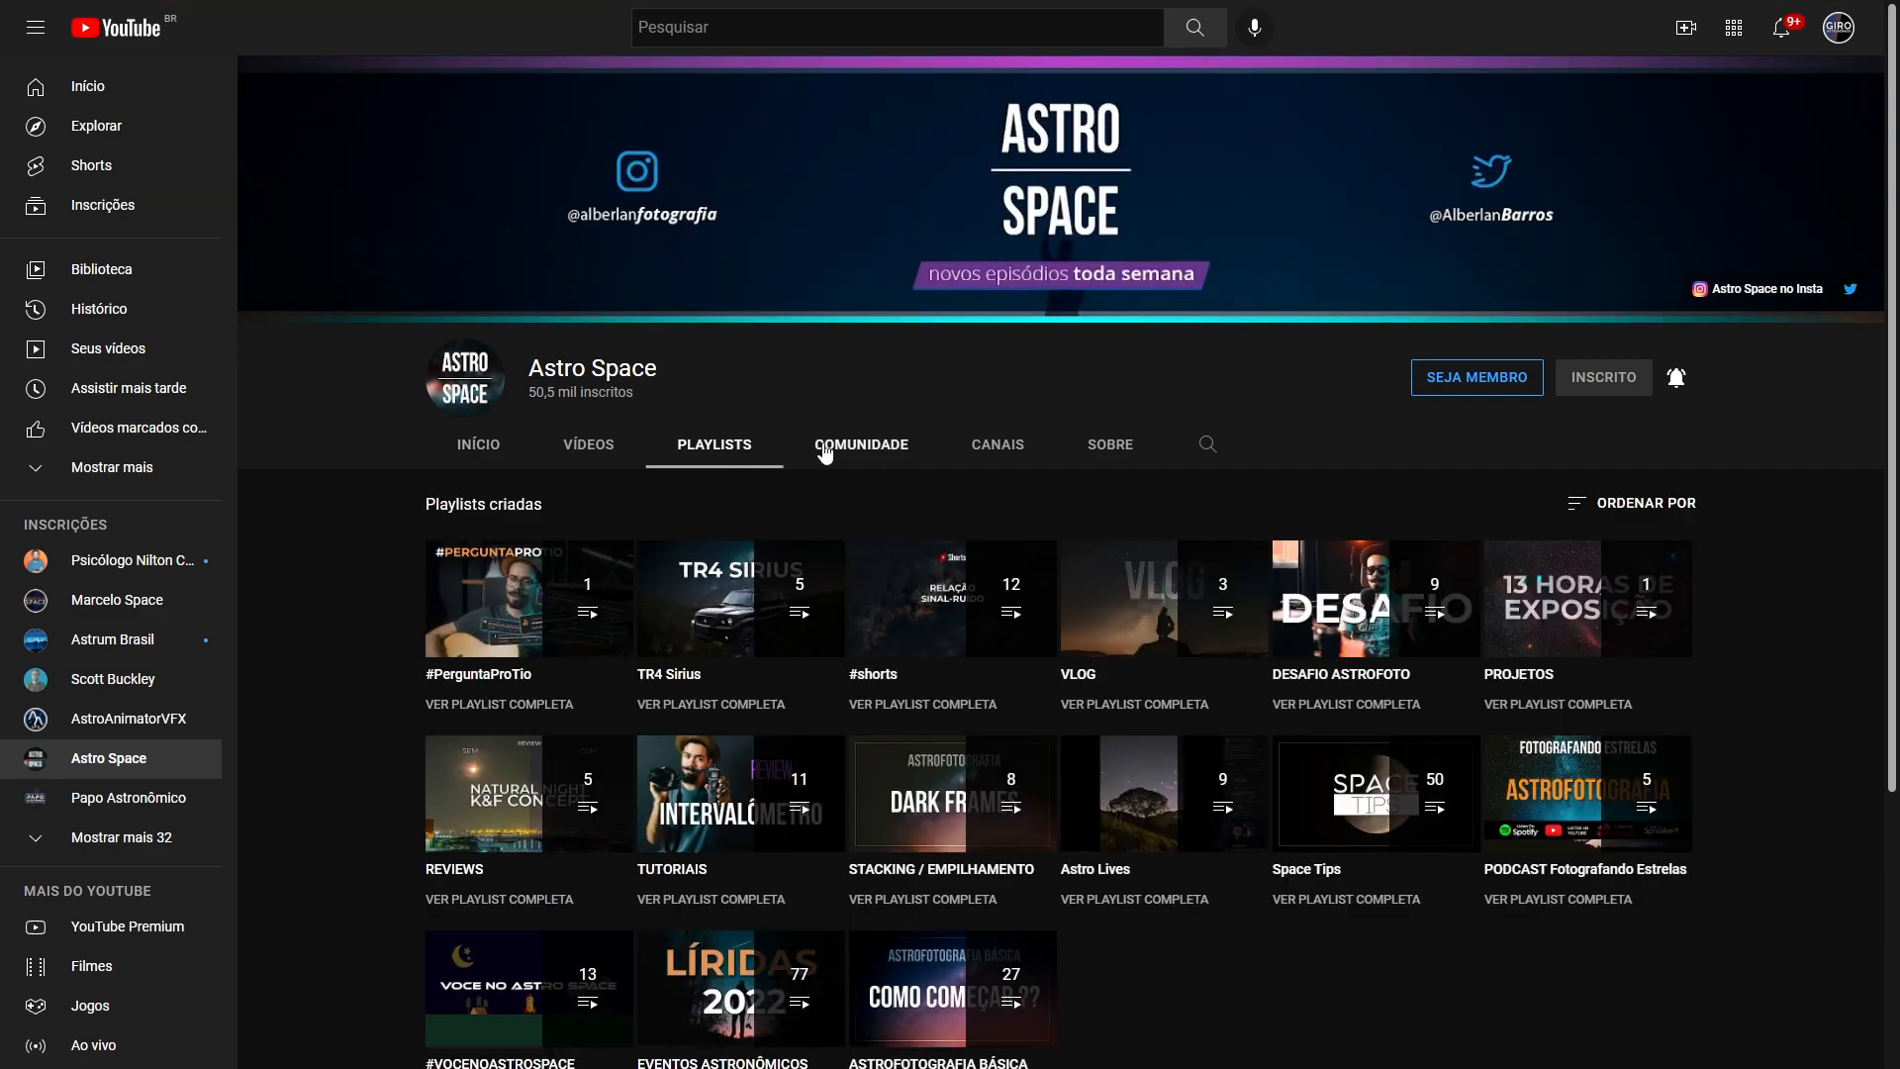
scroll(1115, 456, "down", 2)
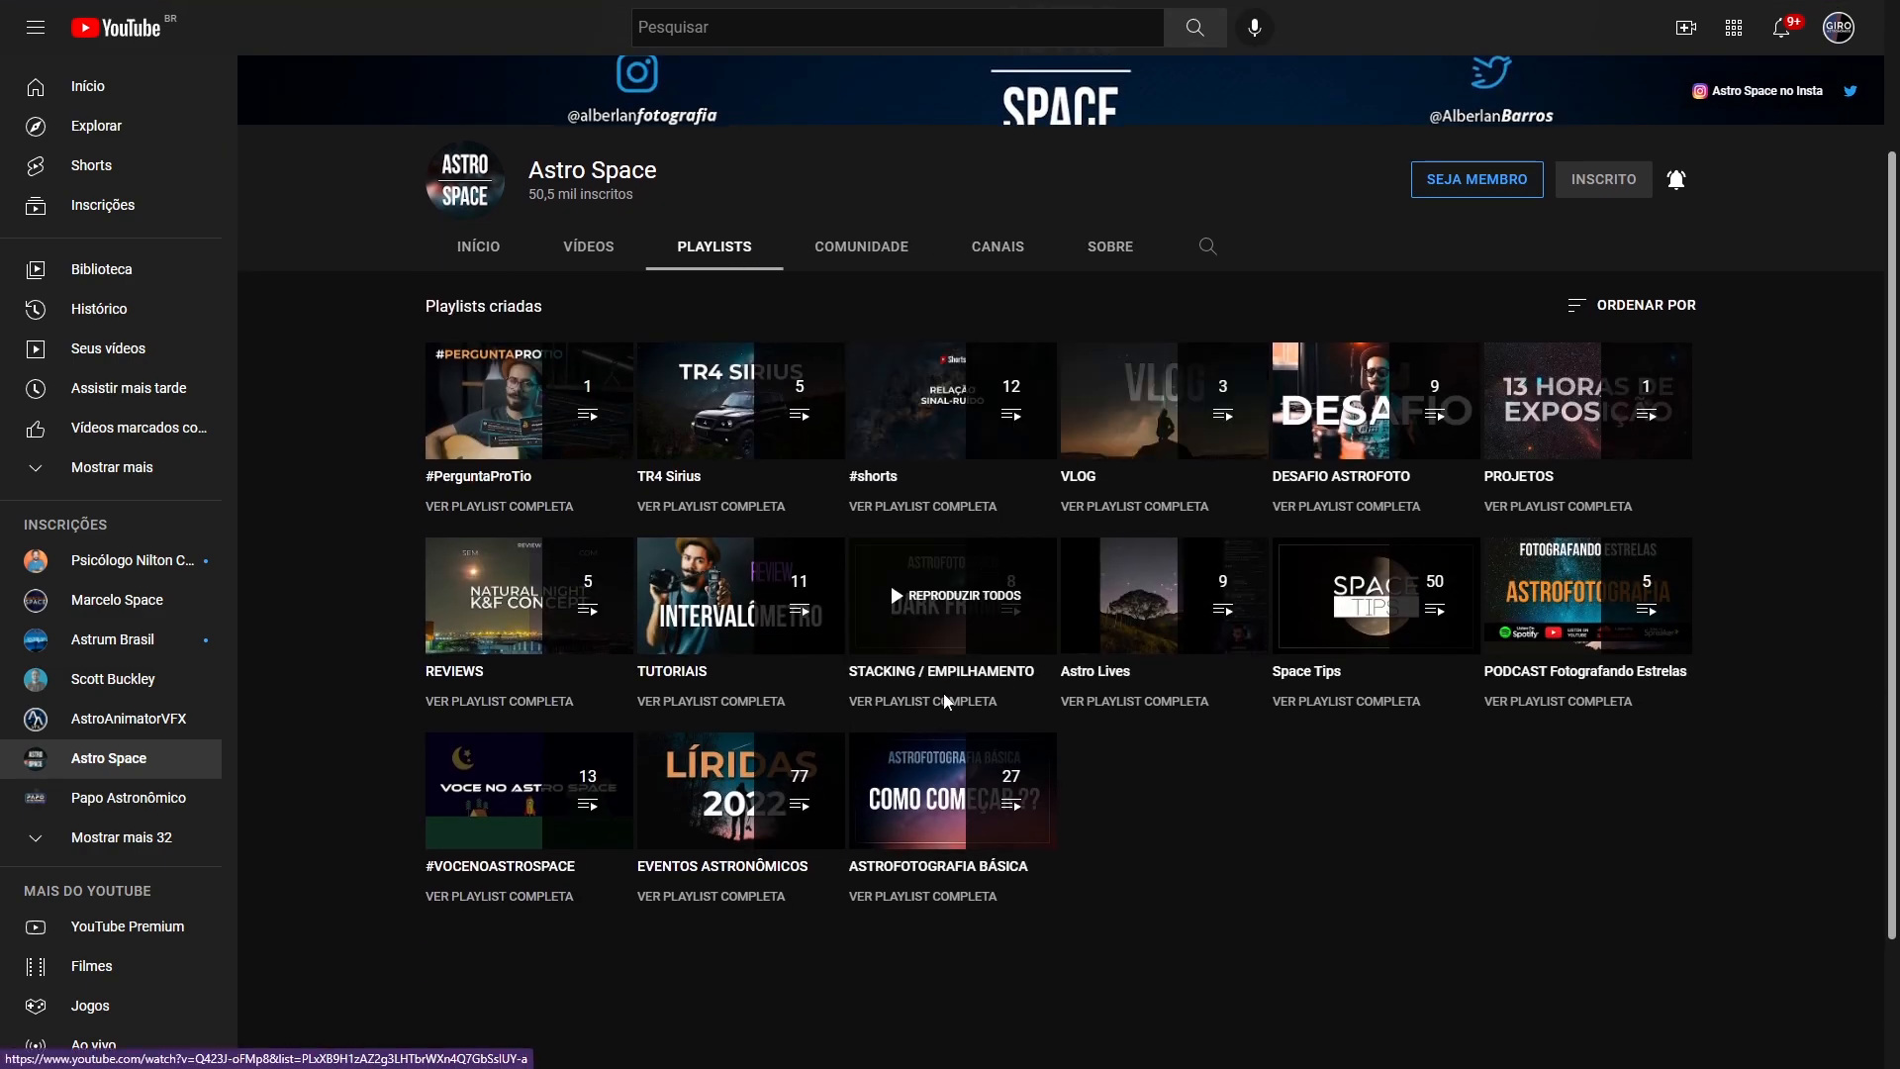